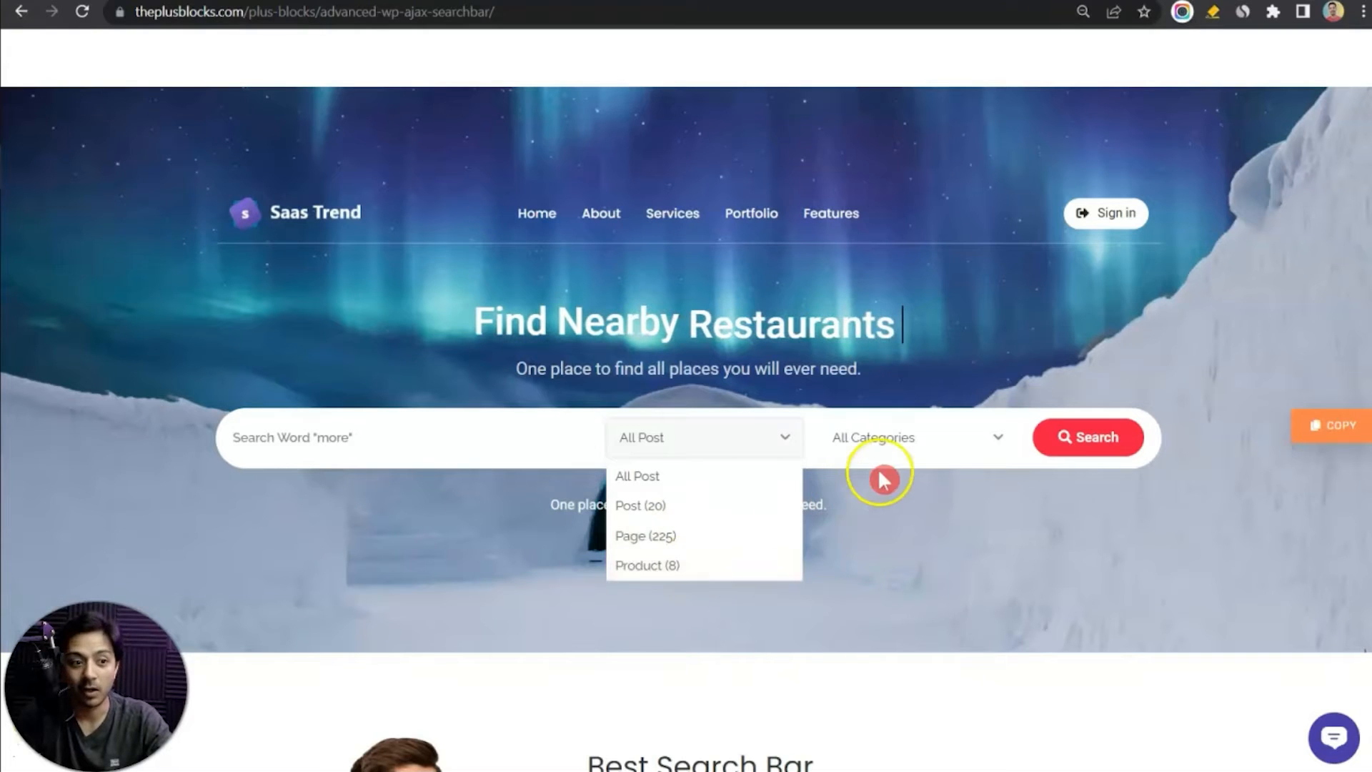
Step: Examine the category and post type filter choices in the demo search bars
{"action": "left_click", "coordinate": [911, 443]}
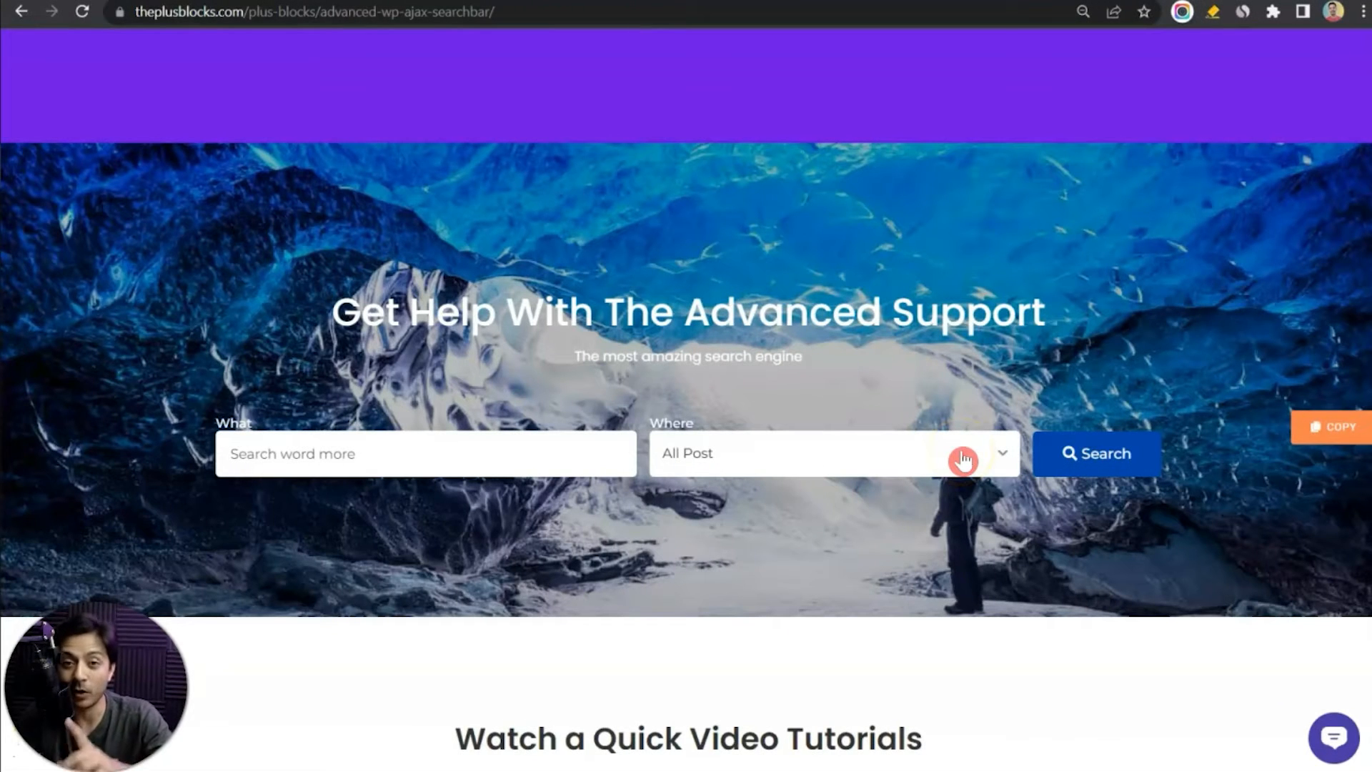
{"action": "left_click", "coordinate": [962, 460]}
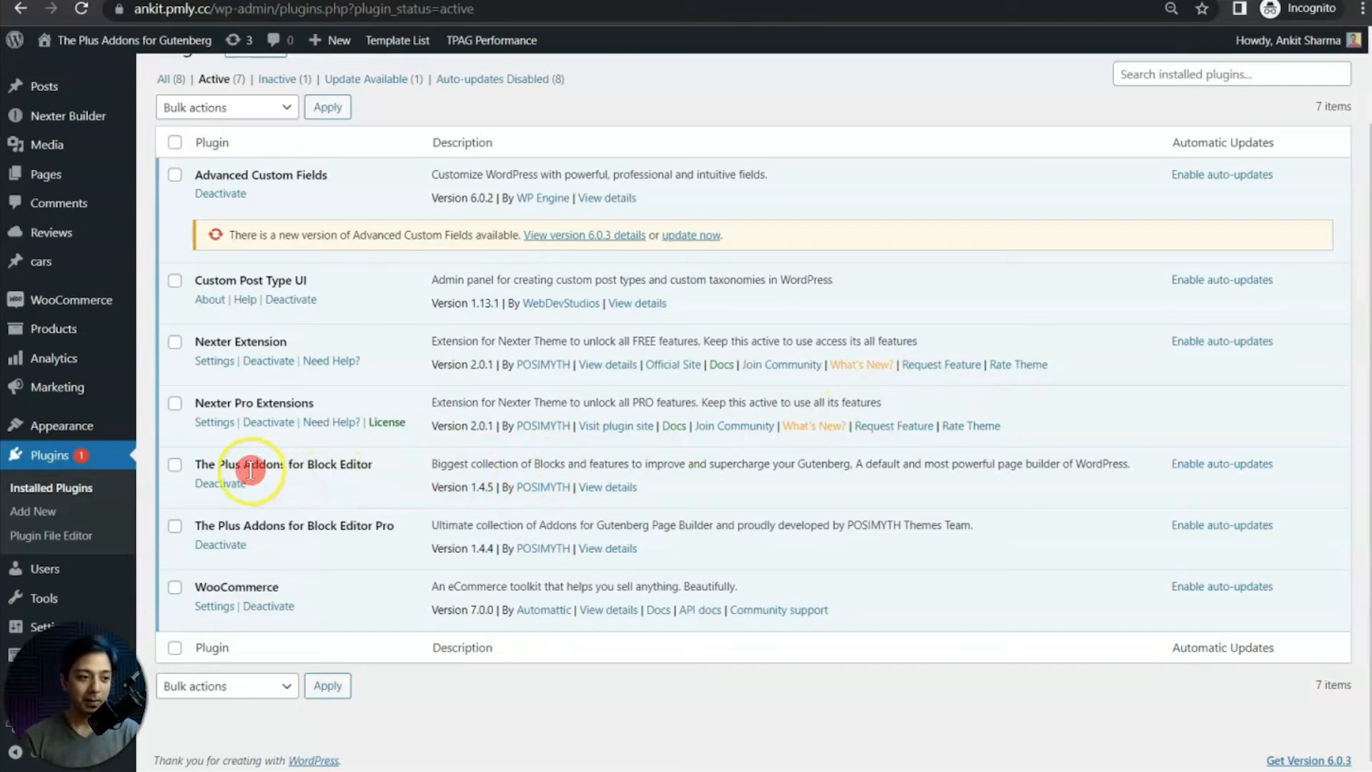
Step: Check the installed plugins list for The Plus Addons for Block Editor and its Pro version
{"action": "left_click_drag", "start_coordinate": [251, 464], "coordinate": [371, 465]}
{"action": "left_click_drag", "start_coordinate": [373, 527], "coordinate": [398, 527]}
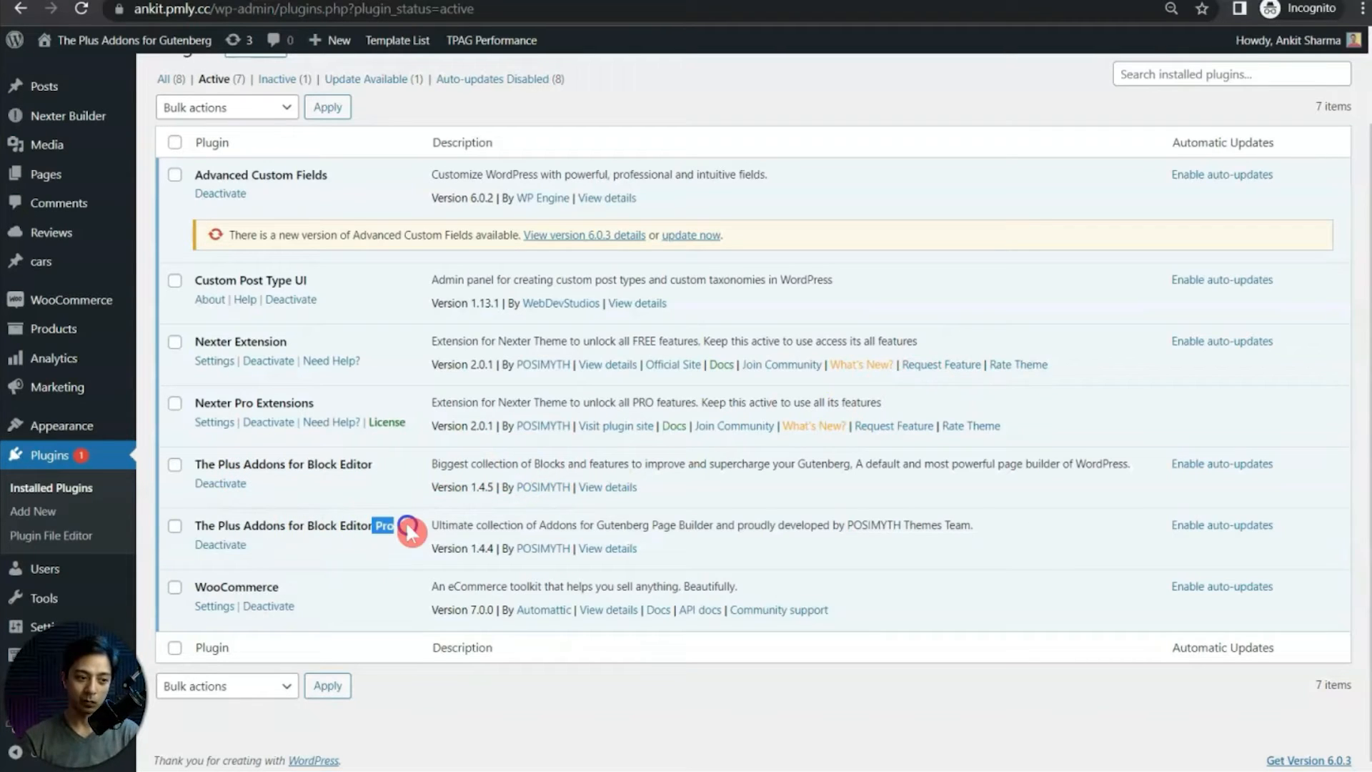
{"action": "left_click", "coordinate": [509, 578]}
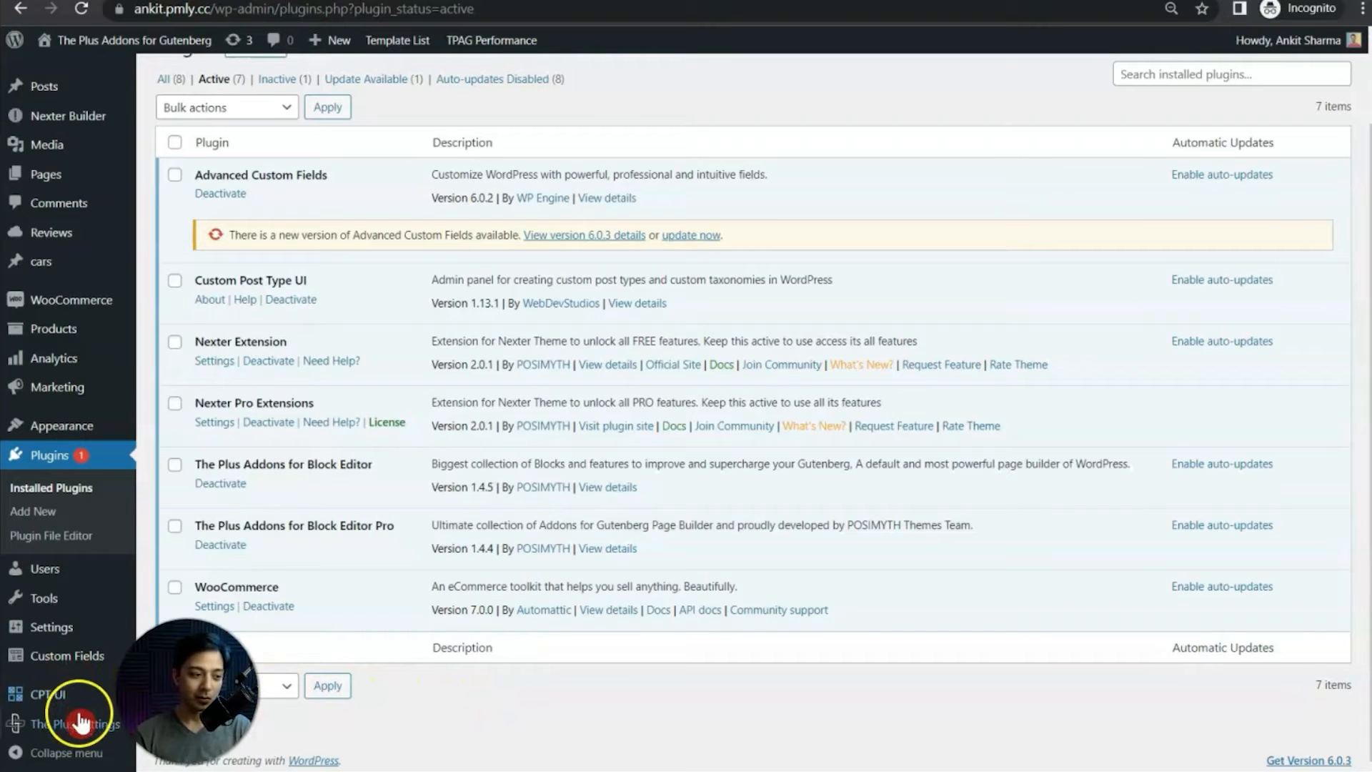
Step: Find the Search Bar block in The Plus Settings' Plus Blocks using "search", make sure it is enabled, and save
{"action": "mouse_move", "coordinate": [110, 723]}
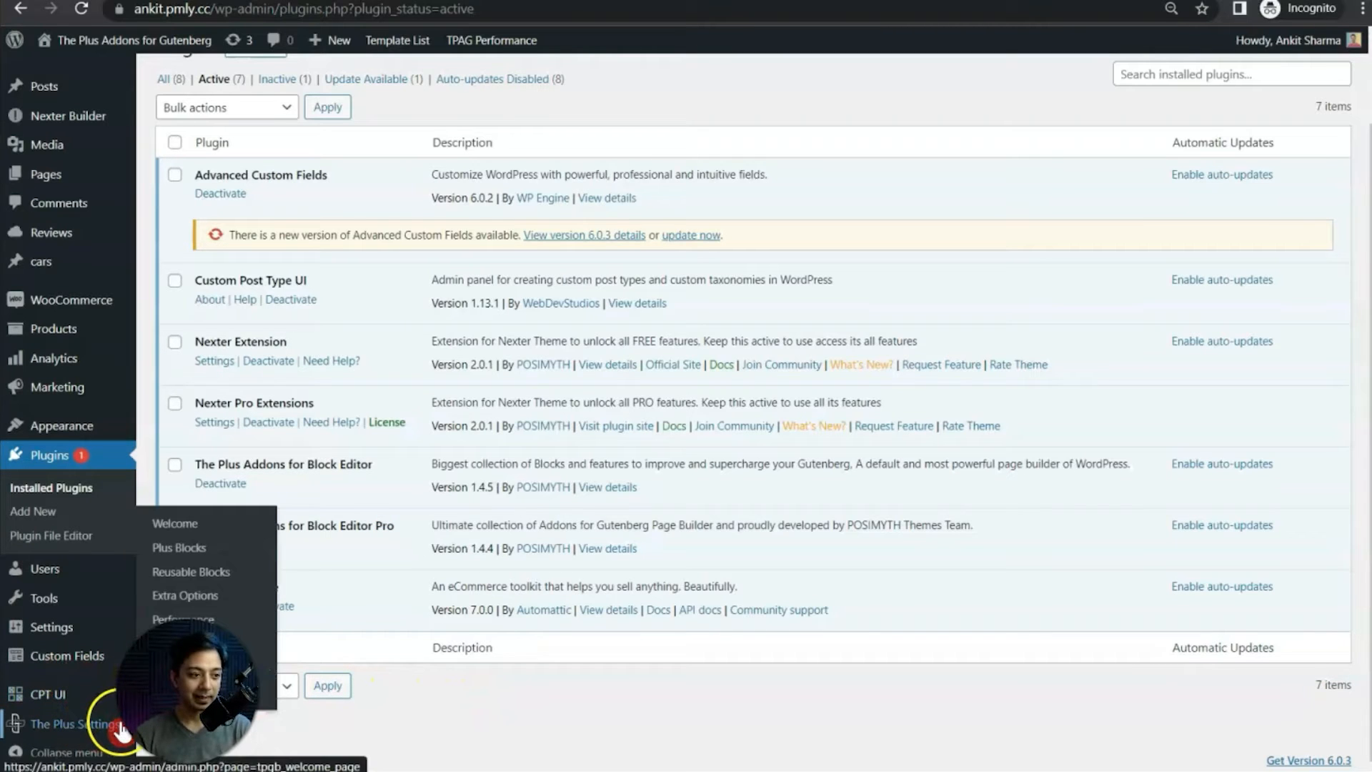
{"action": "left_click", "coordinate": [209, 550]}
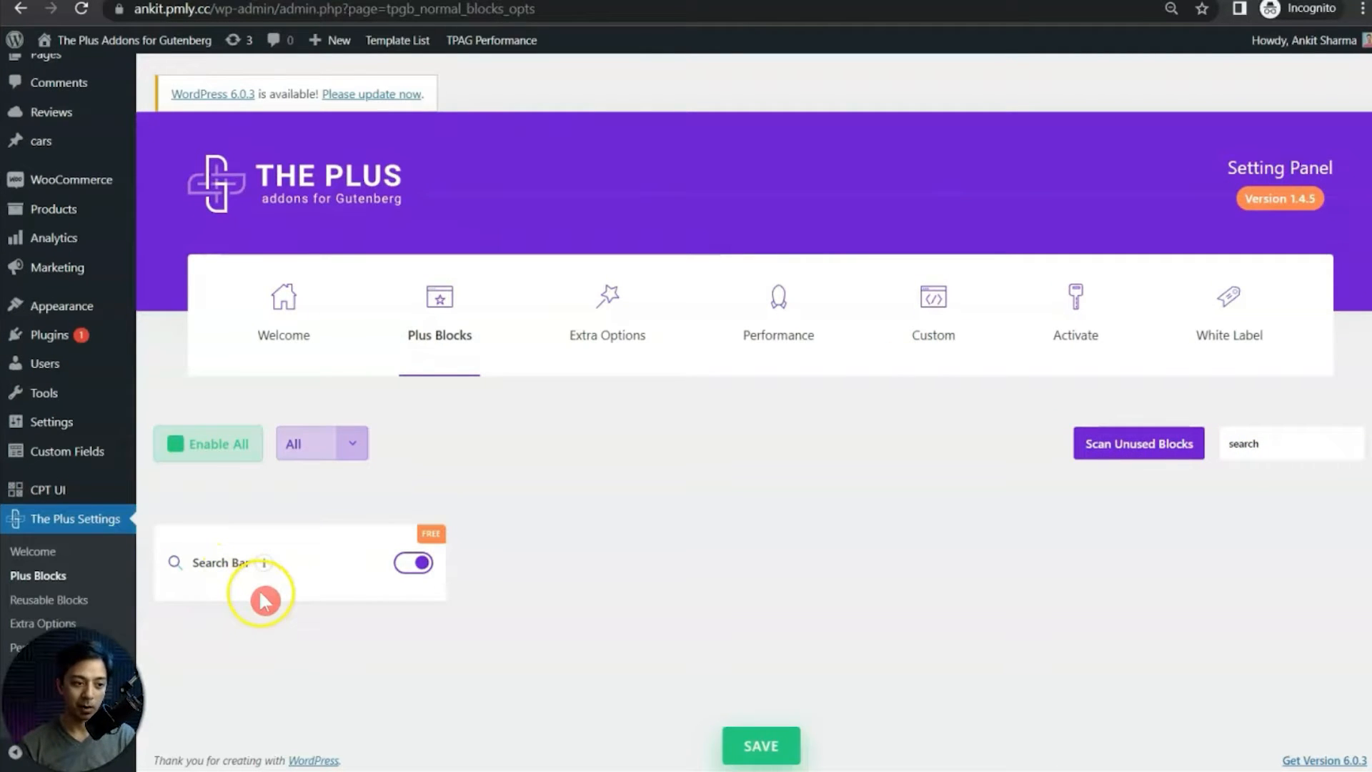
{"action": "left_click", "coordinate": [409, 559]}
{"action": "left_click", "coordinate": [409, 559]}
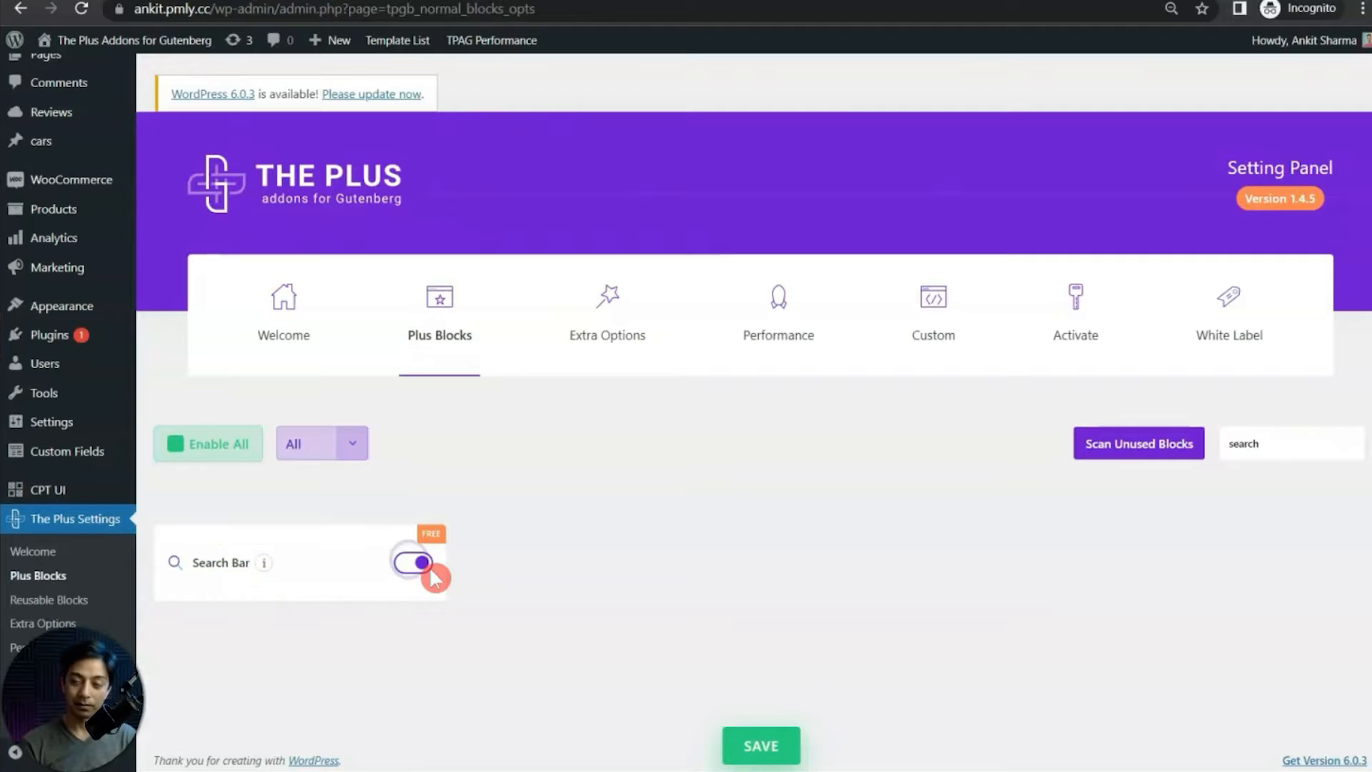
{"action": "left_click", "coordinate": [732, 743]}
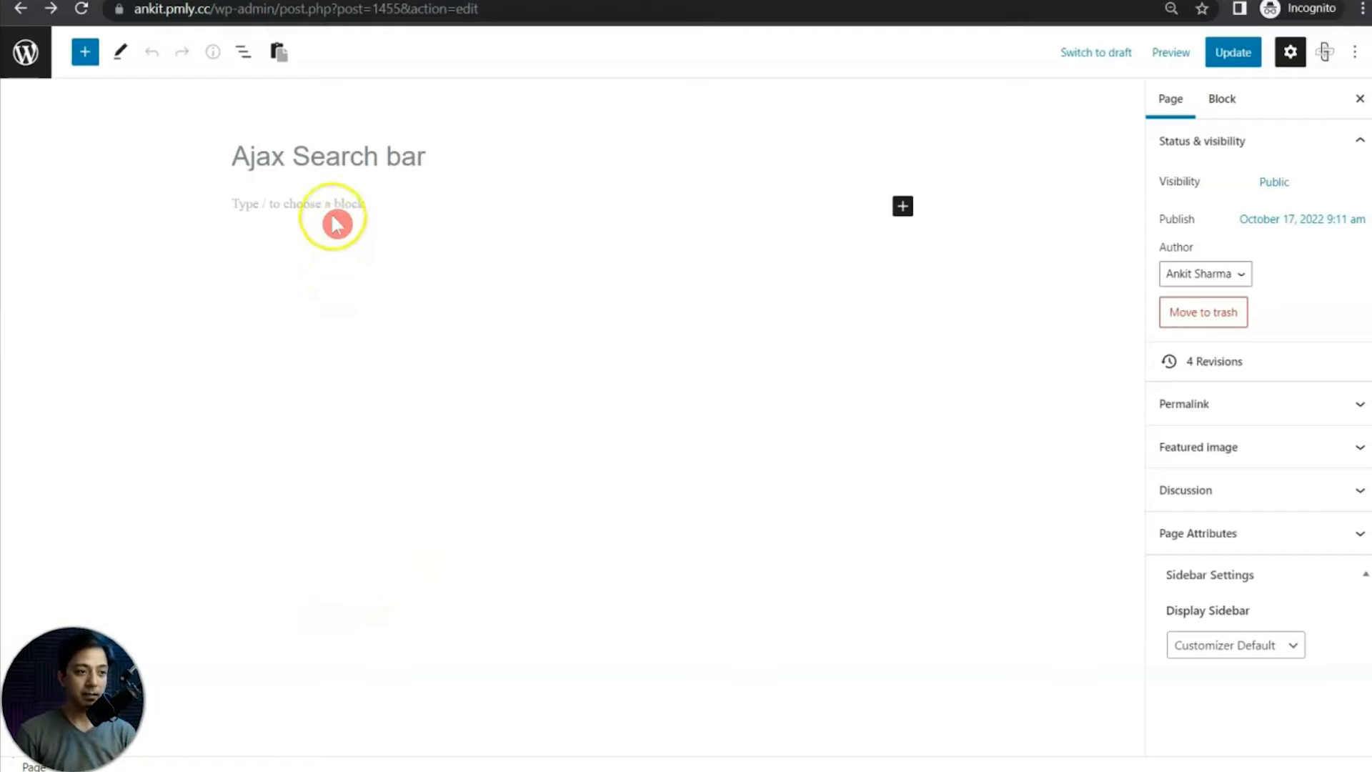
Step: Insert a TP Row block with a single-column layout under the Ajax Search bar title and make it full width
{"action": "left_click", "coordinate": [332, 200]}
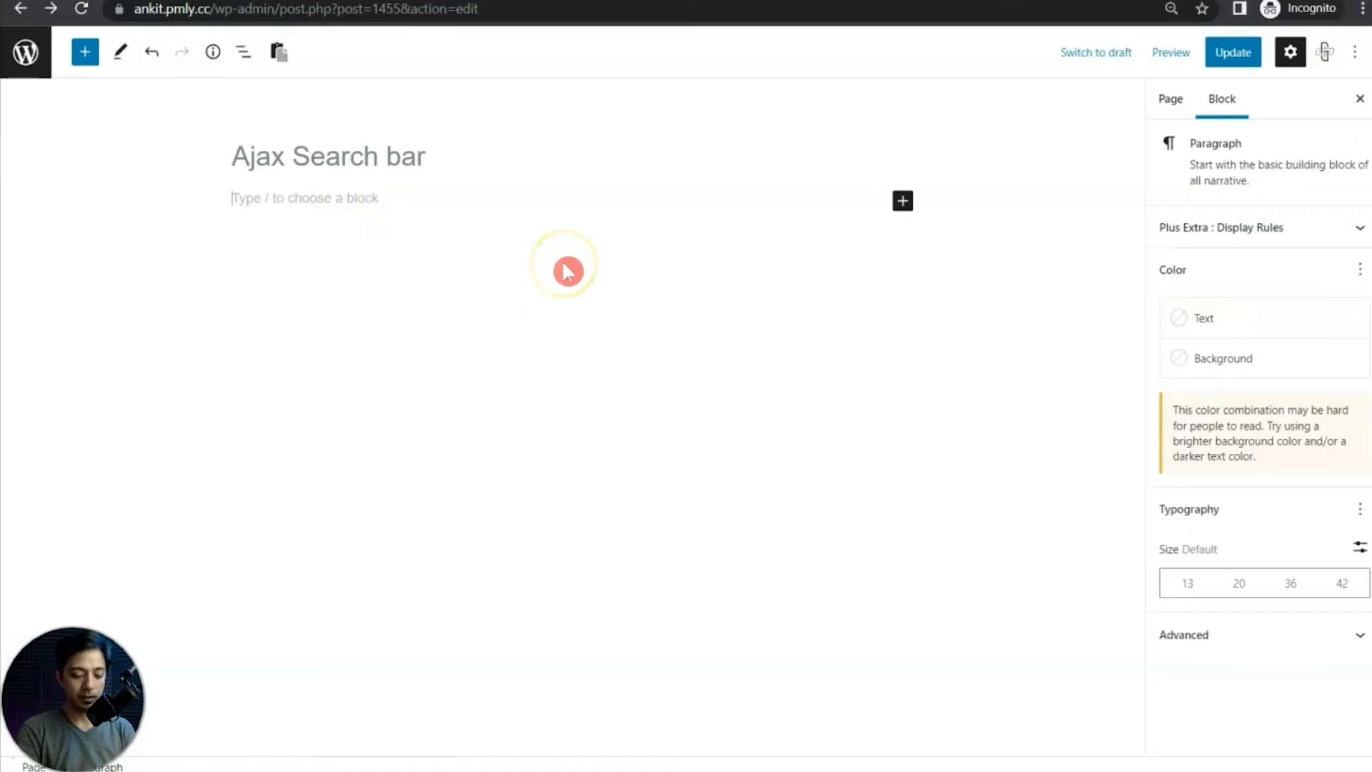
{"action": "type", "text": "/tp row"}
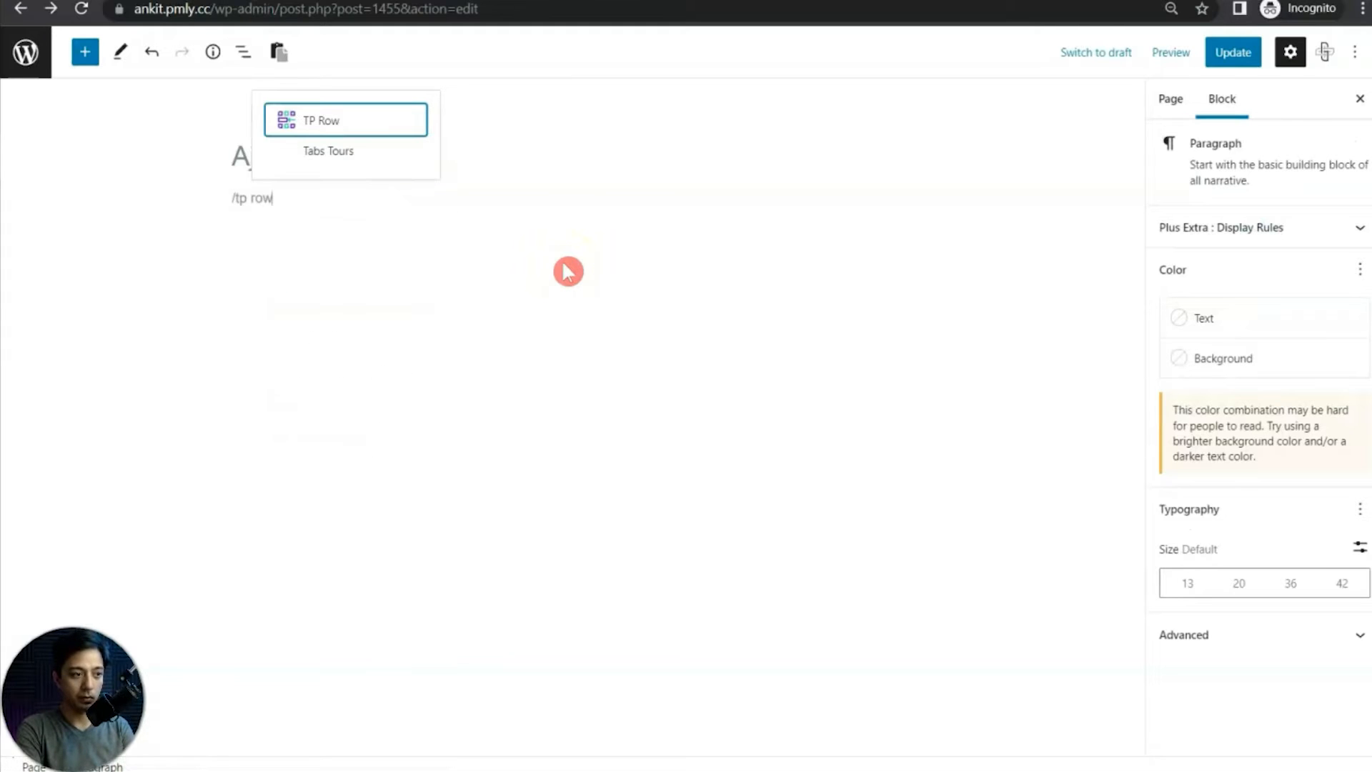
{"action": "left_click", "coordinate": [348, 129]}
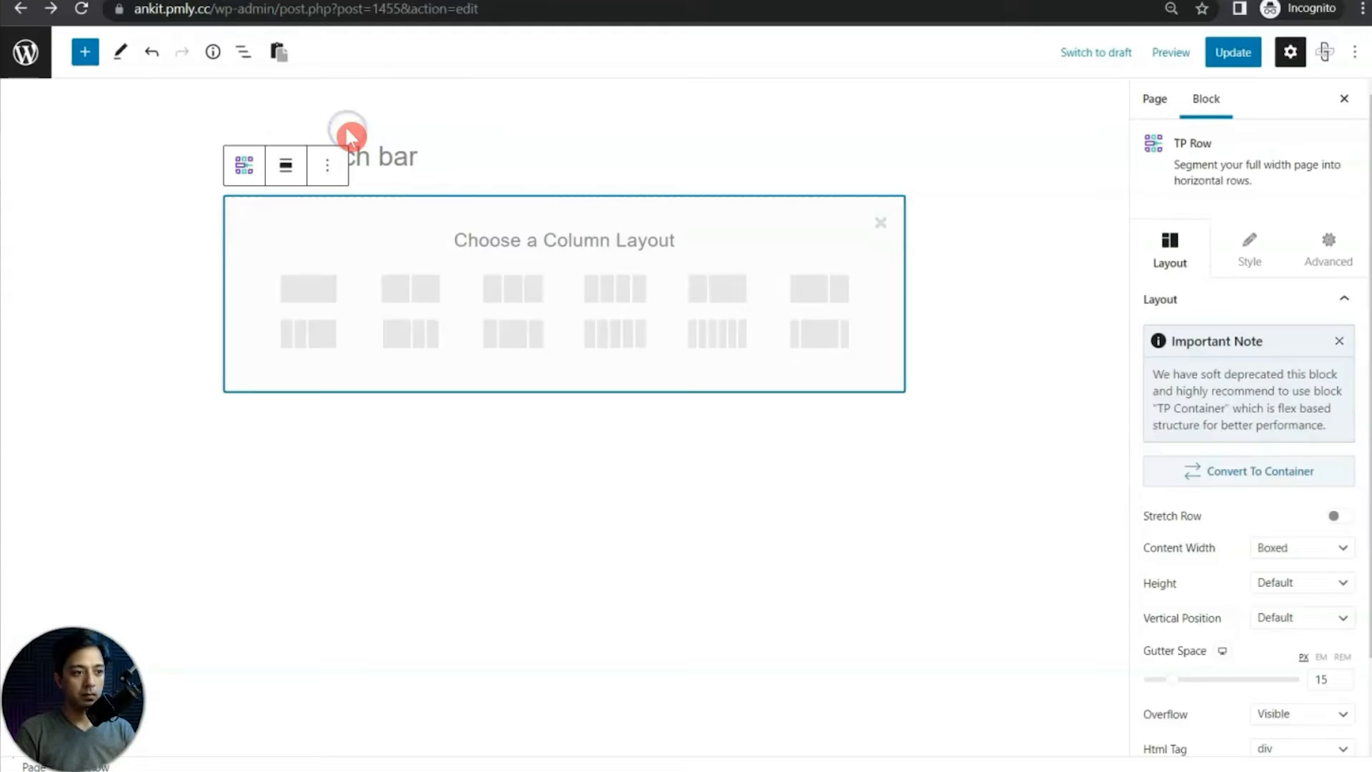
{"action": "left_click", "coordinate": [289, 300]}
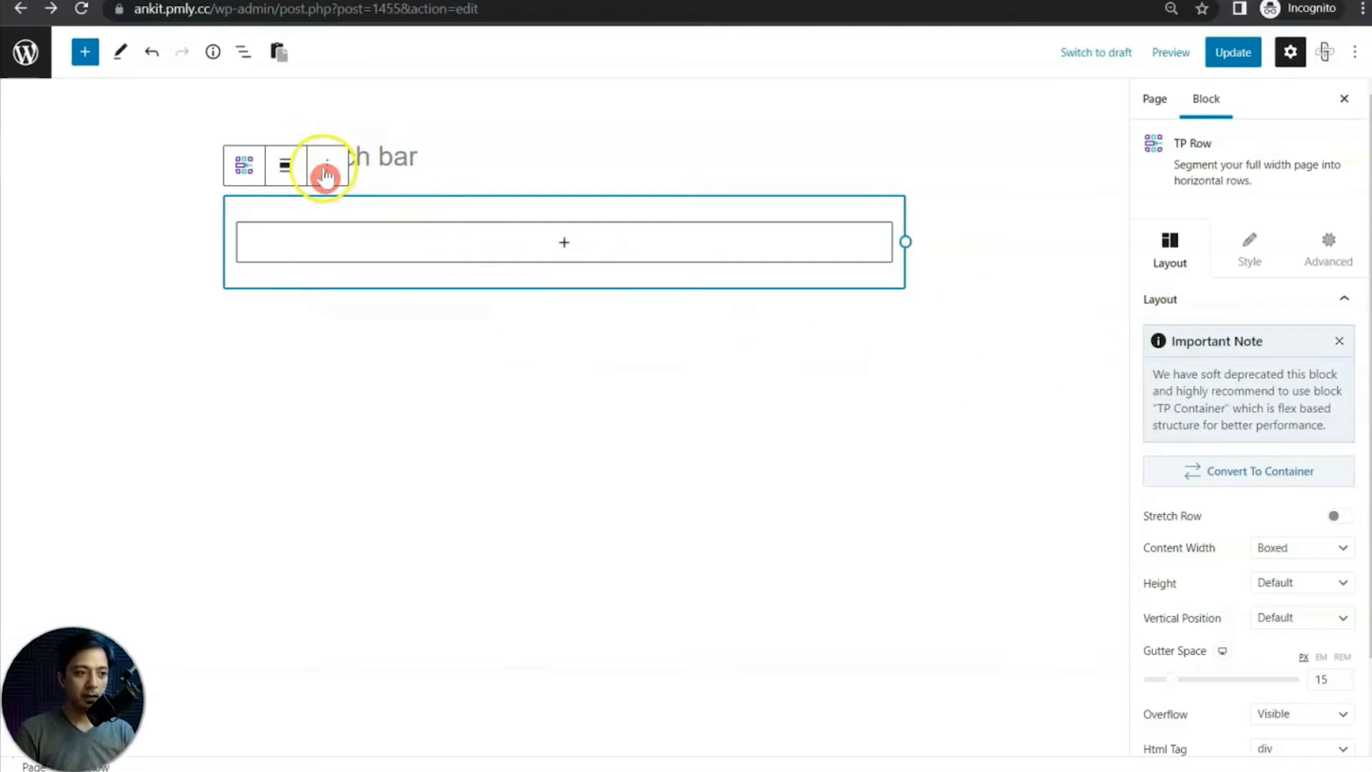
{"action": "left_click", "coordinate": [325, 175]}
{"action": "left_click", "coordinate": [321, 284]}
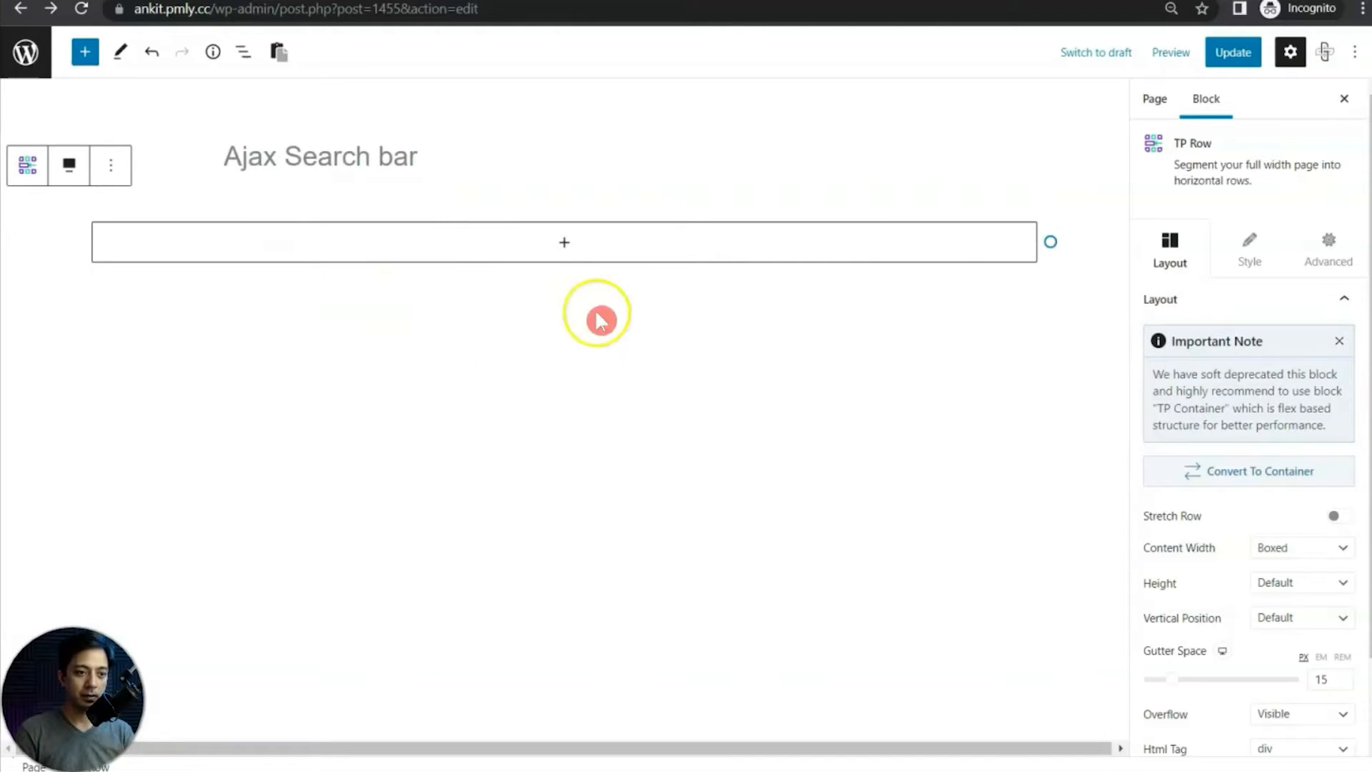
Step: Unlink the row's padding sides and set the top and bottom padding to 50 px
{"action": "left_click", "coordinate": [1324, 266]}
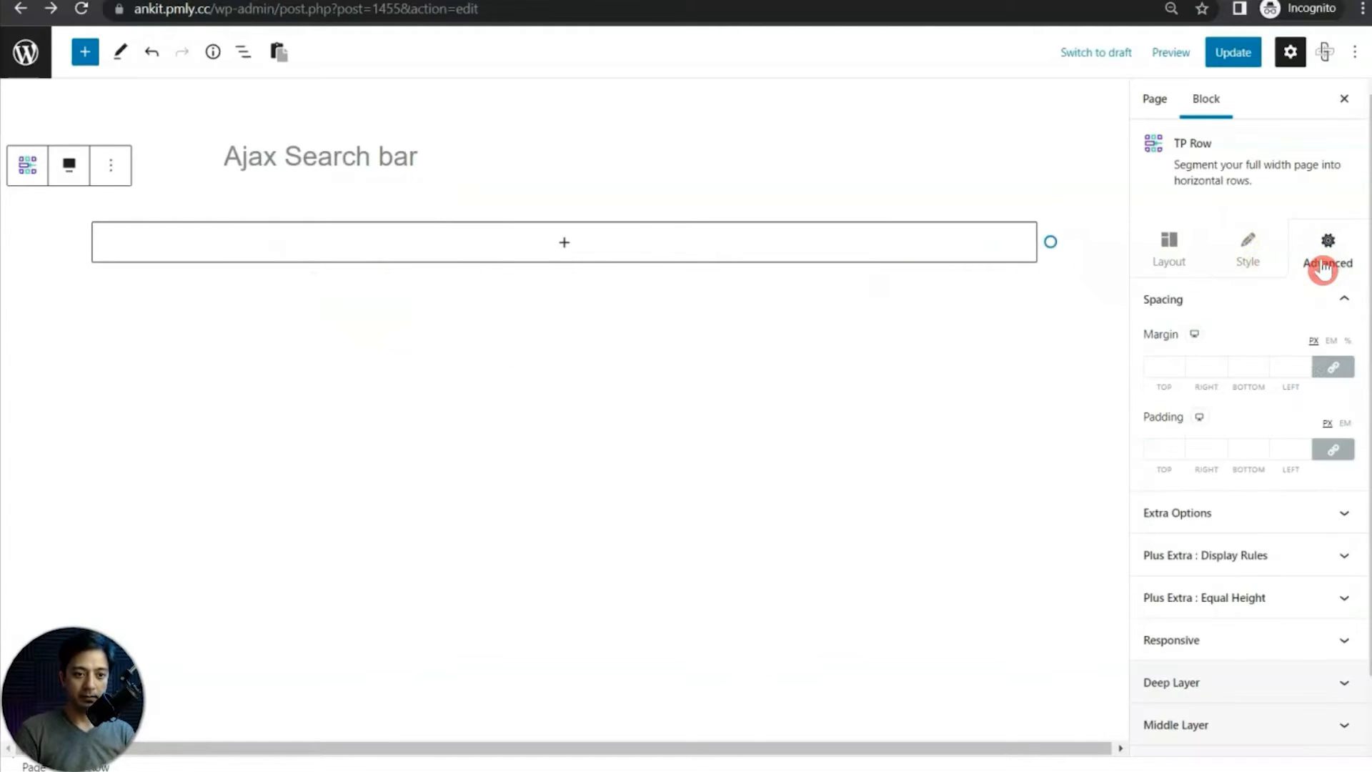
{"action": "left_click", "coordinate": [1330, 448]}
{"action": "left_click", "coordinate": [1160, 448]}
{"action": "type", "text": "50"}
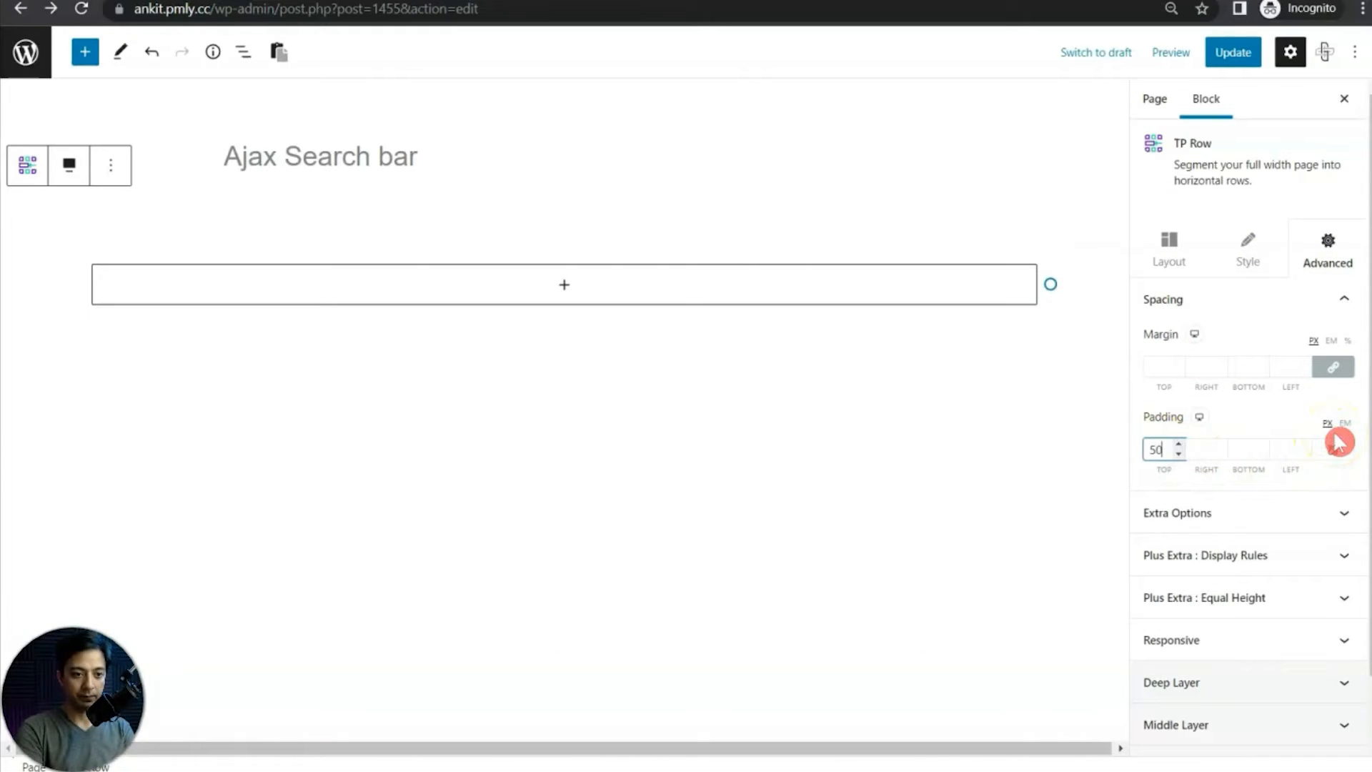
{"action": "left_click", "coordinate": [1251, 450]}
{"action": "type", "text": "50"}
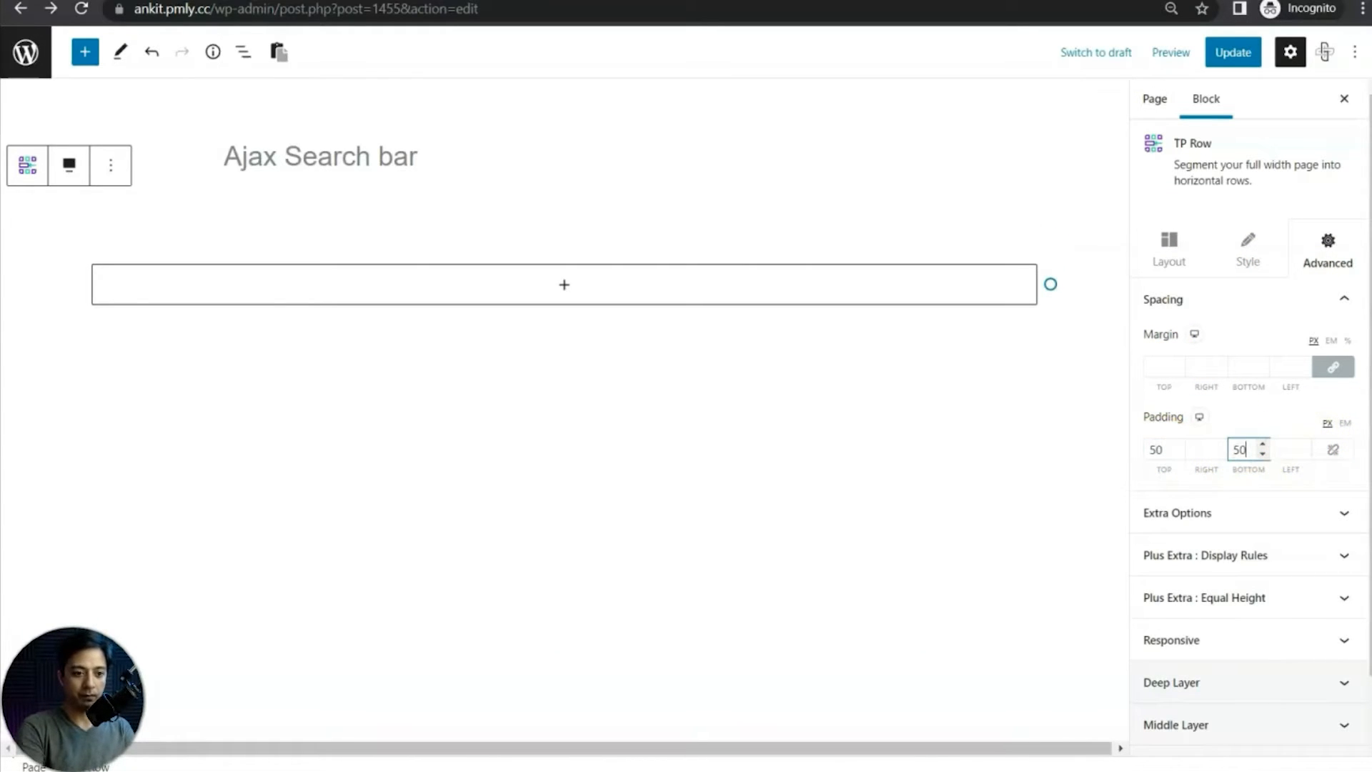
Step: Give the row a solid light teal background color
{"action": "left_click", "coordinate": [1249, 259]}
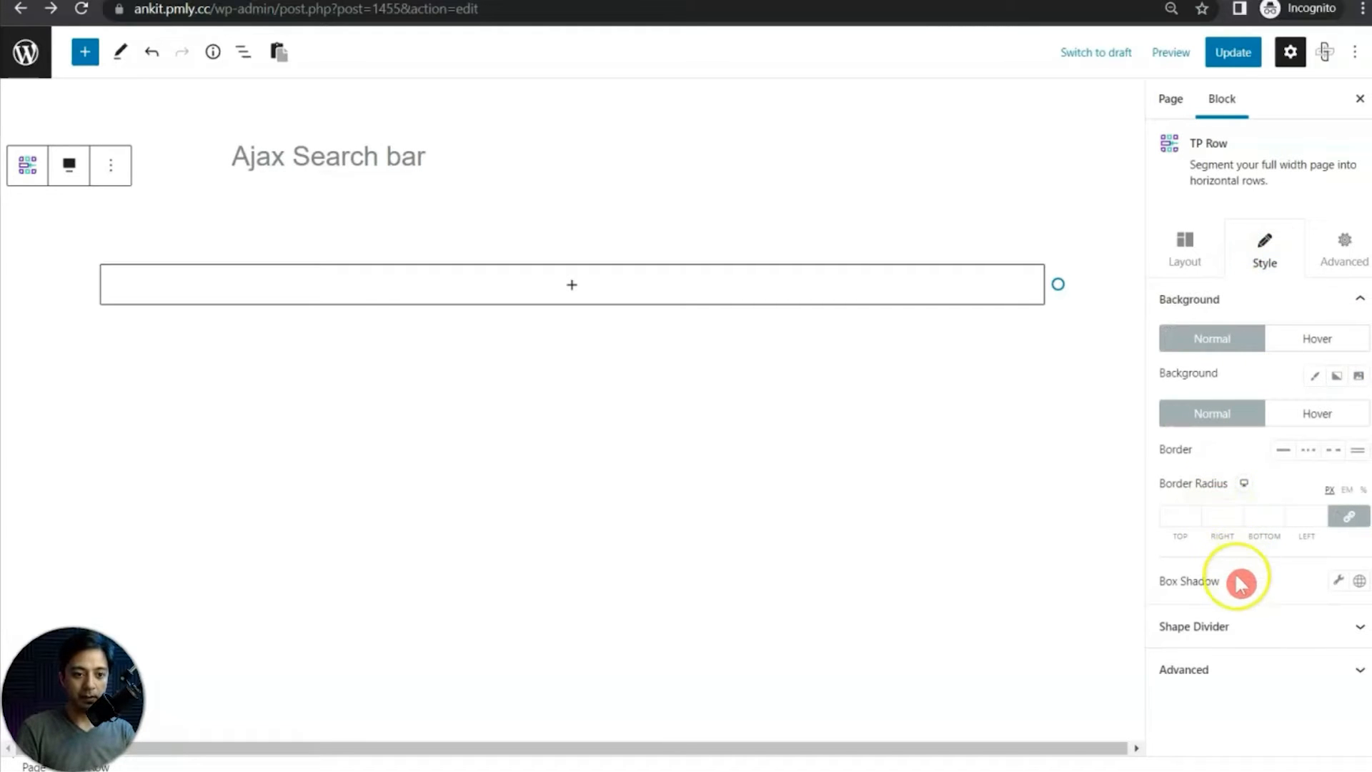
{"action": "left_click", "coordinate": [1313, 376]}
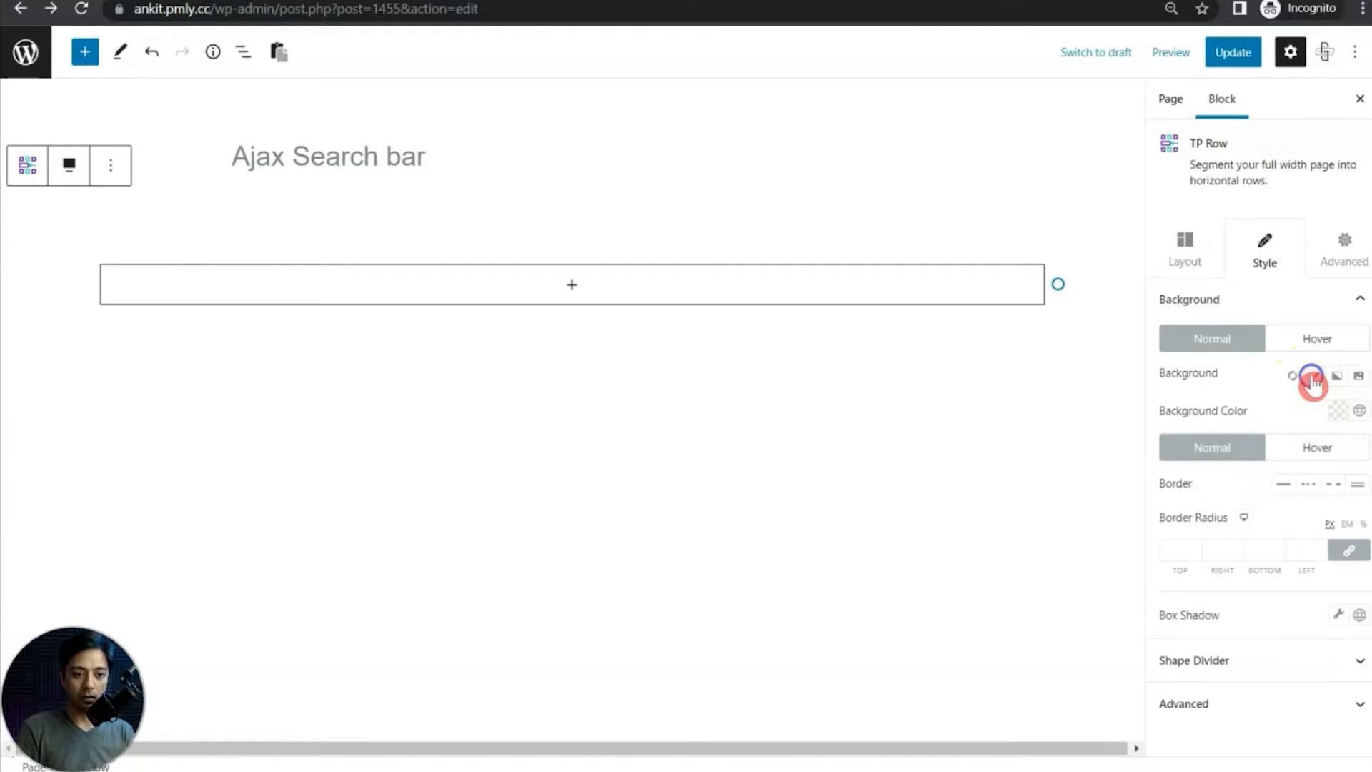
{"action": "left_click", "coordinate": [1338, 410]}
{"action": "left_click", "coordinate": [1252, 294]}
{"action": "left_click", "coordinate": [1259, 128]}
{"action": "left_click", "coordinate": [1264, 295]}
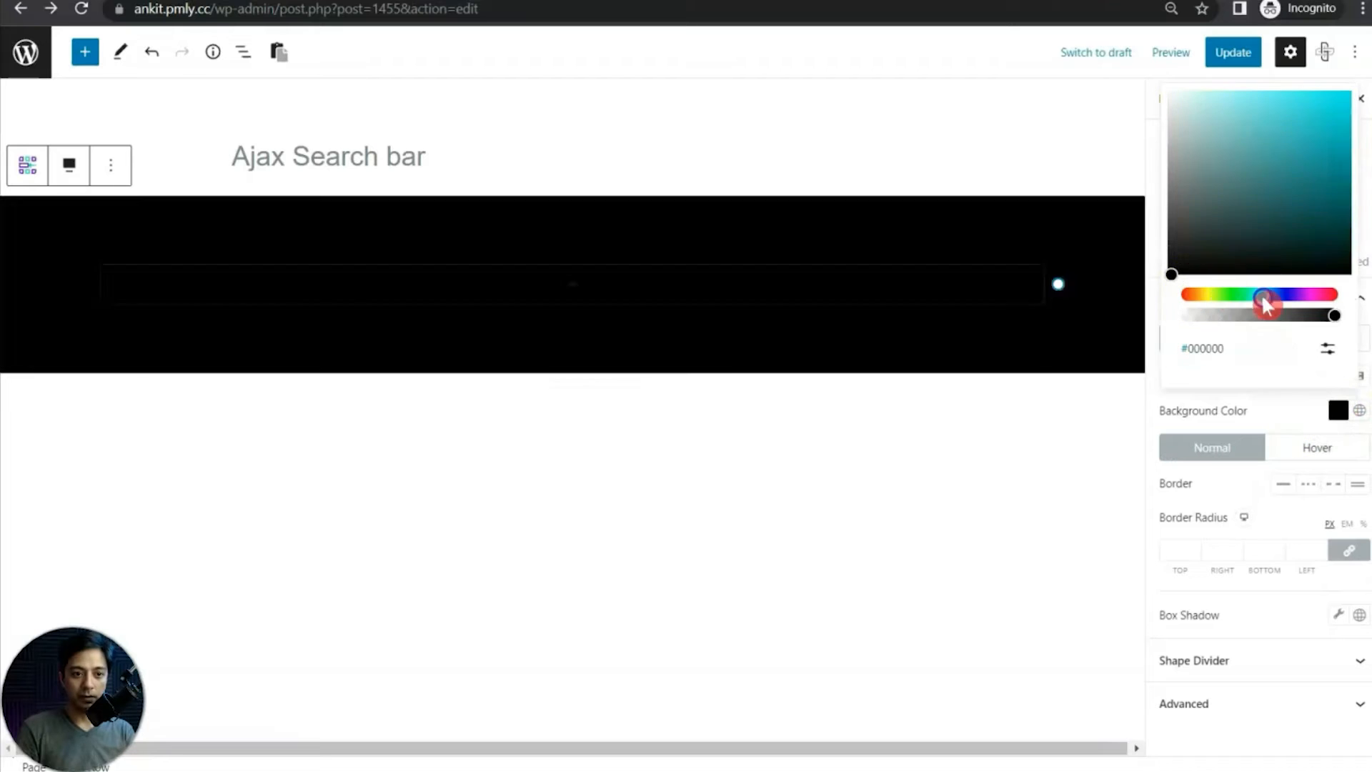
{"action": "left_click", "coordinate": [1206, 94]}
{"action": "left_click_drag", "start_coordinate": [1198, 96], "coordinate": [1181, 97]}
{"action": "left_click", "coordinate": [1034, 358]}
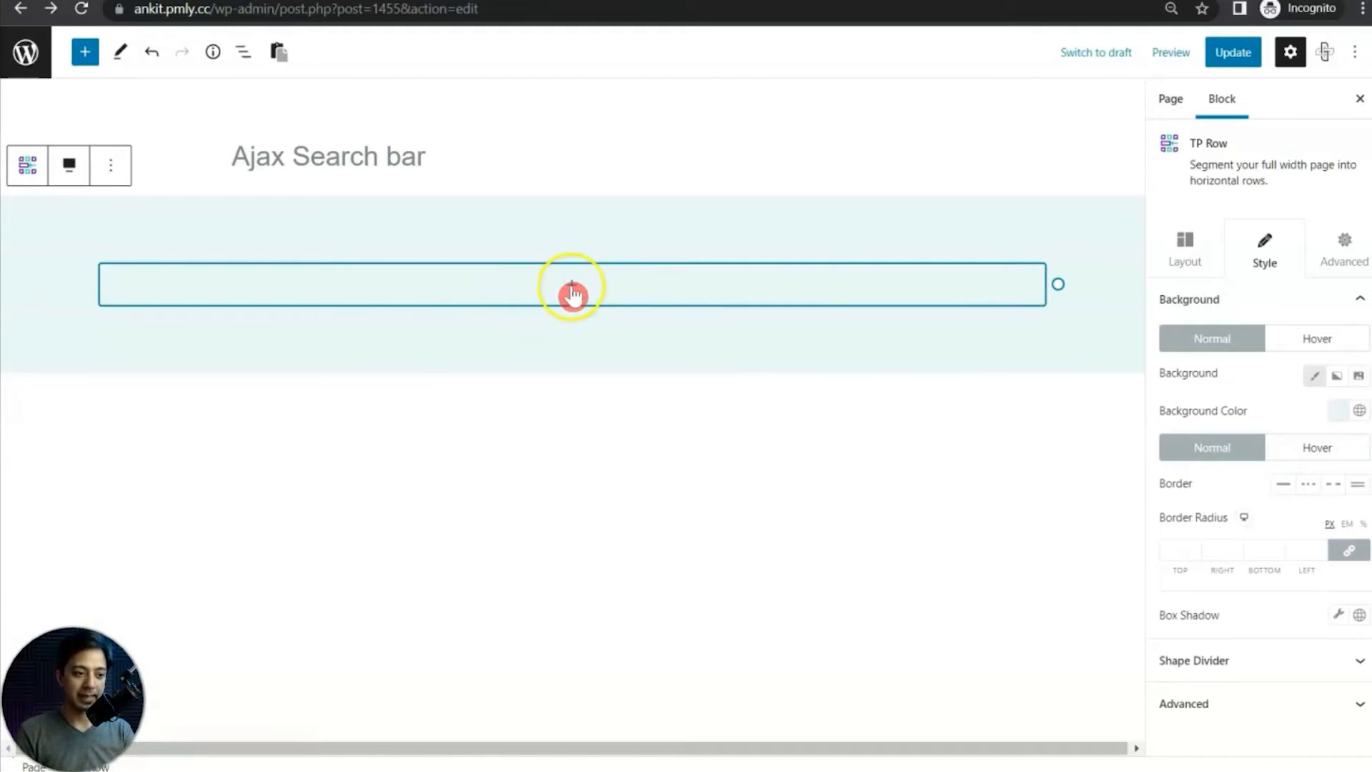
Step: Add a TP Search Bar block inside the row's column
{"action": "left_click", "coordinate": [573, 289]}
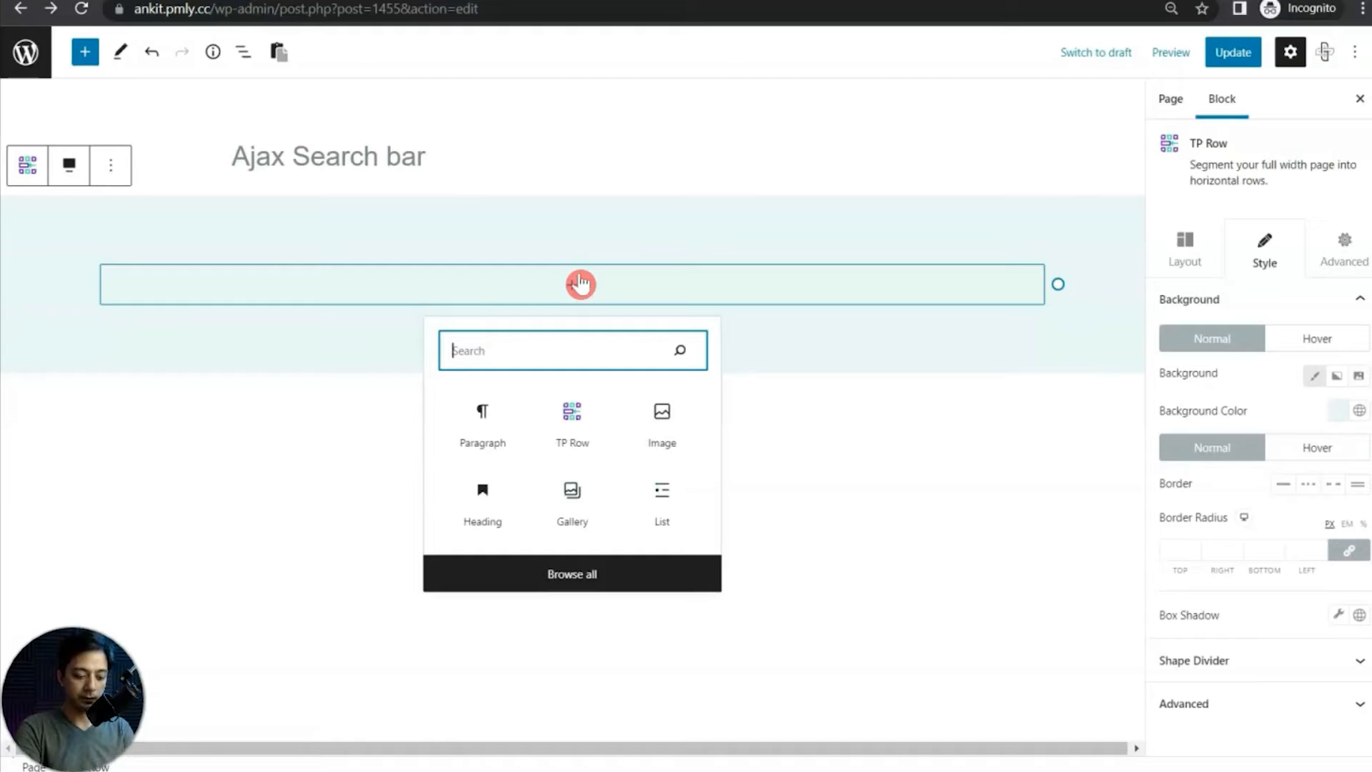
{"action": "type", "text": "tp search"}
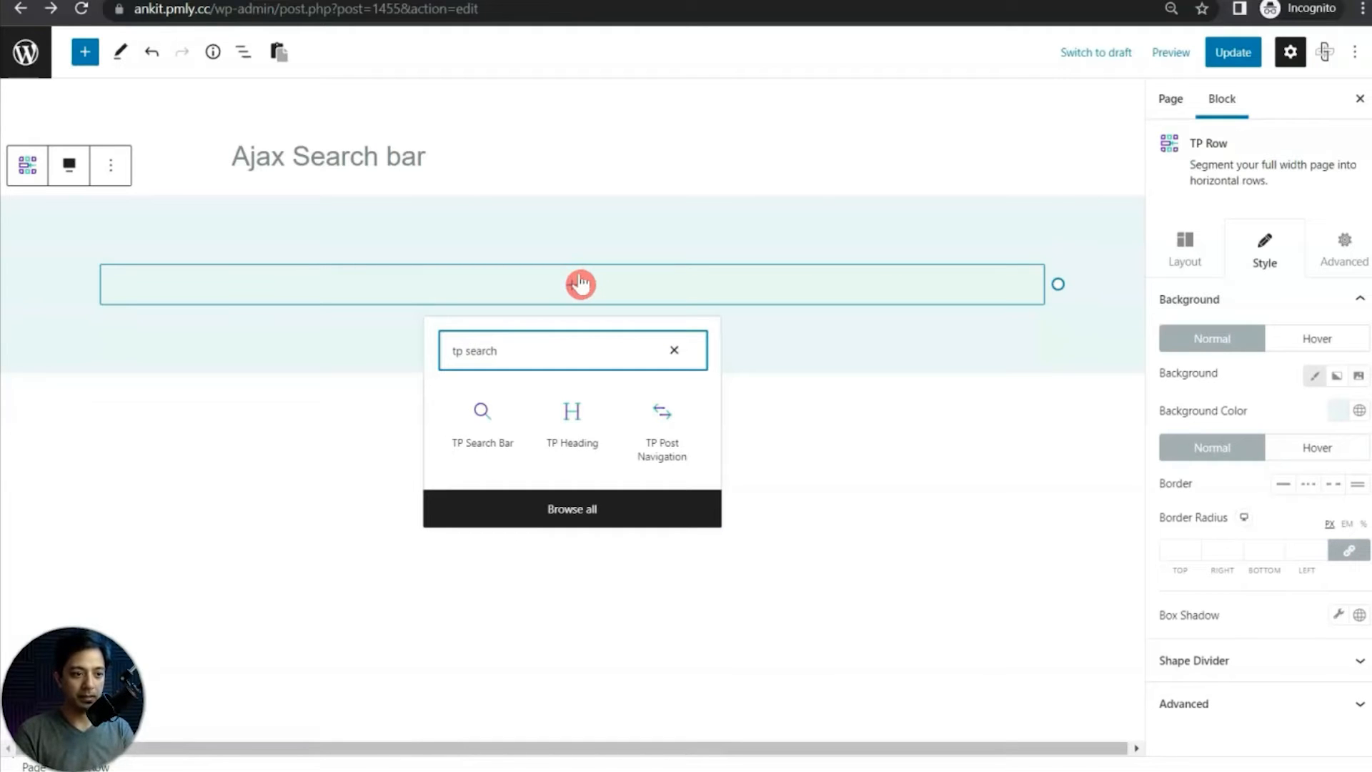
{"action": "left_click", "coordinate": [492, 451]}
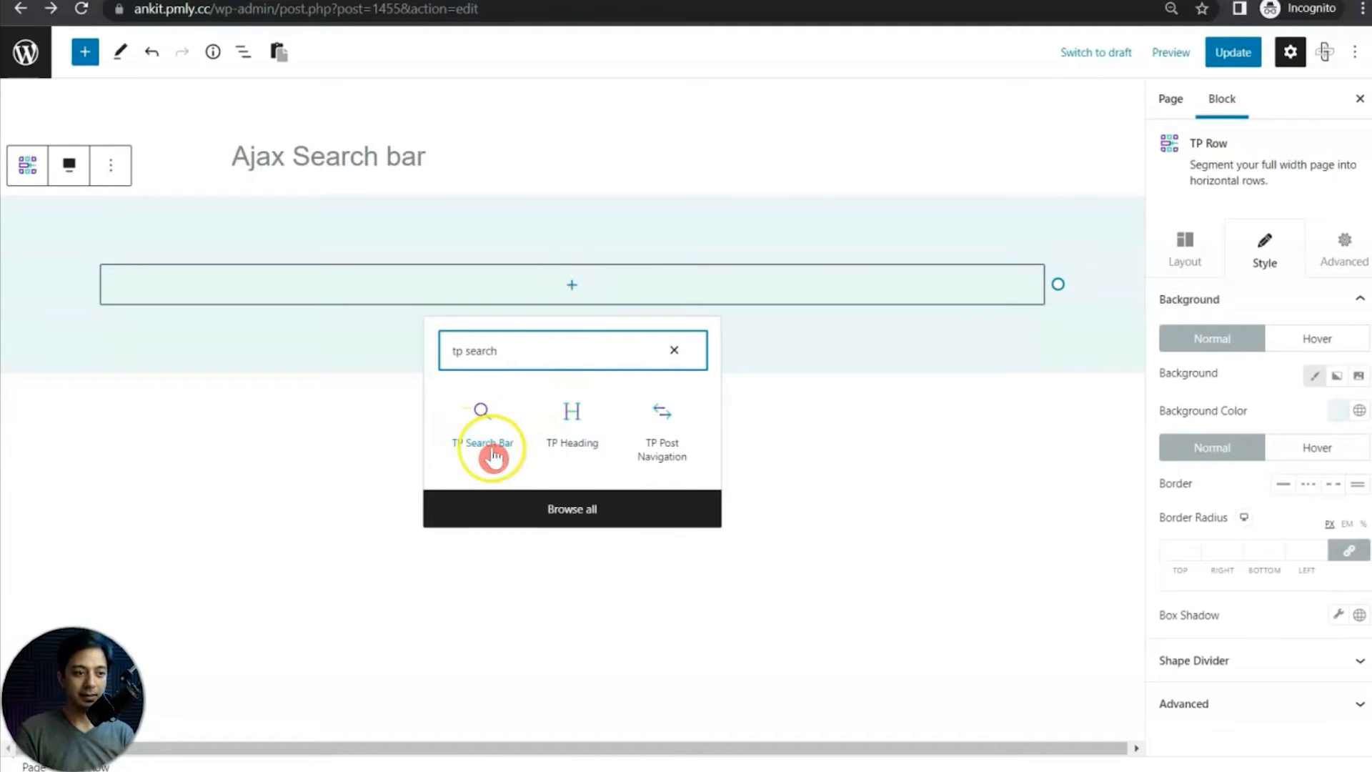
{"action": "left_click", "coordinate": [491, 451]}
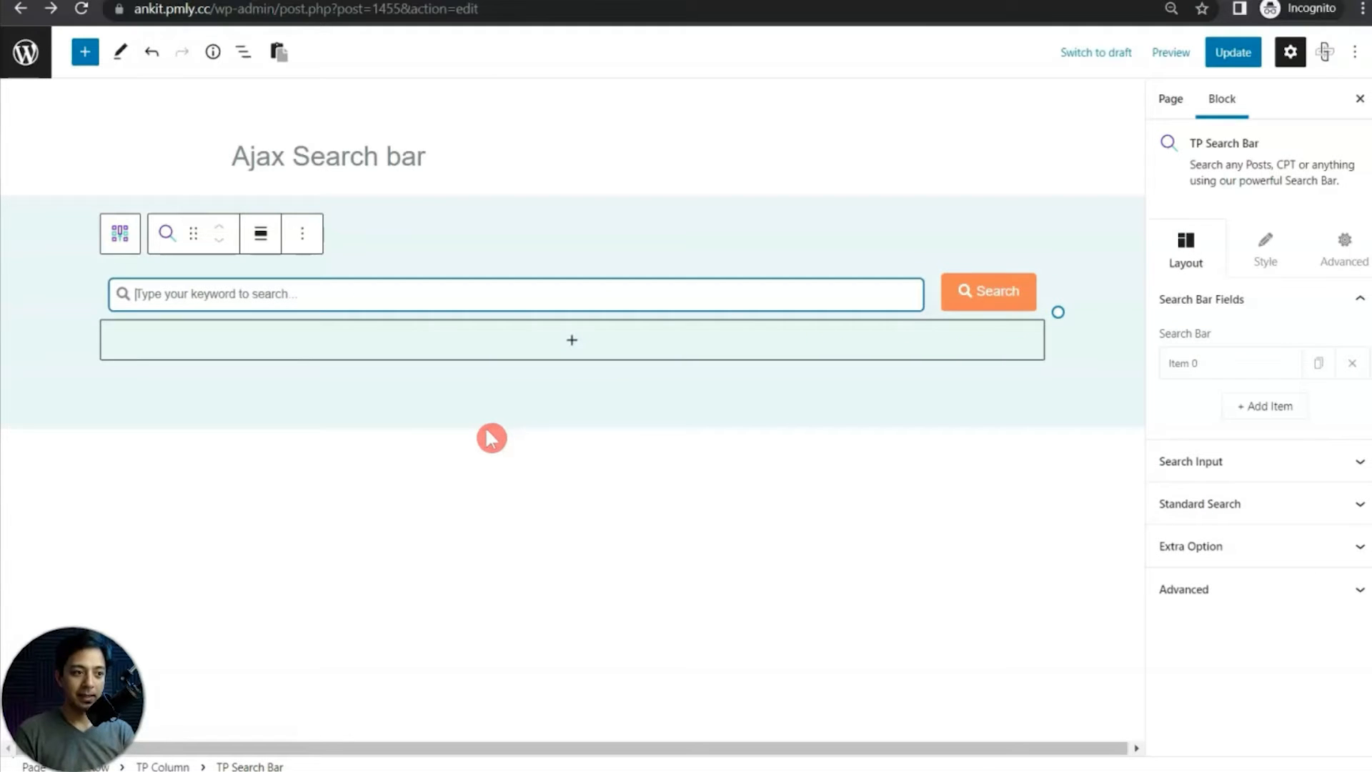
{"action": "left_click", "coordinate": [337, 309]}
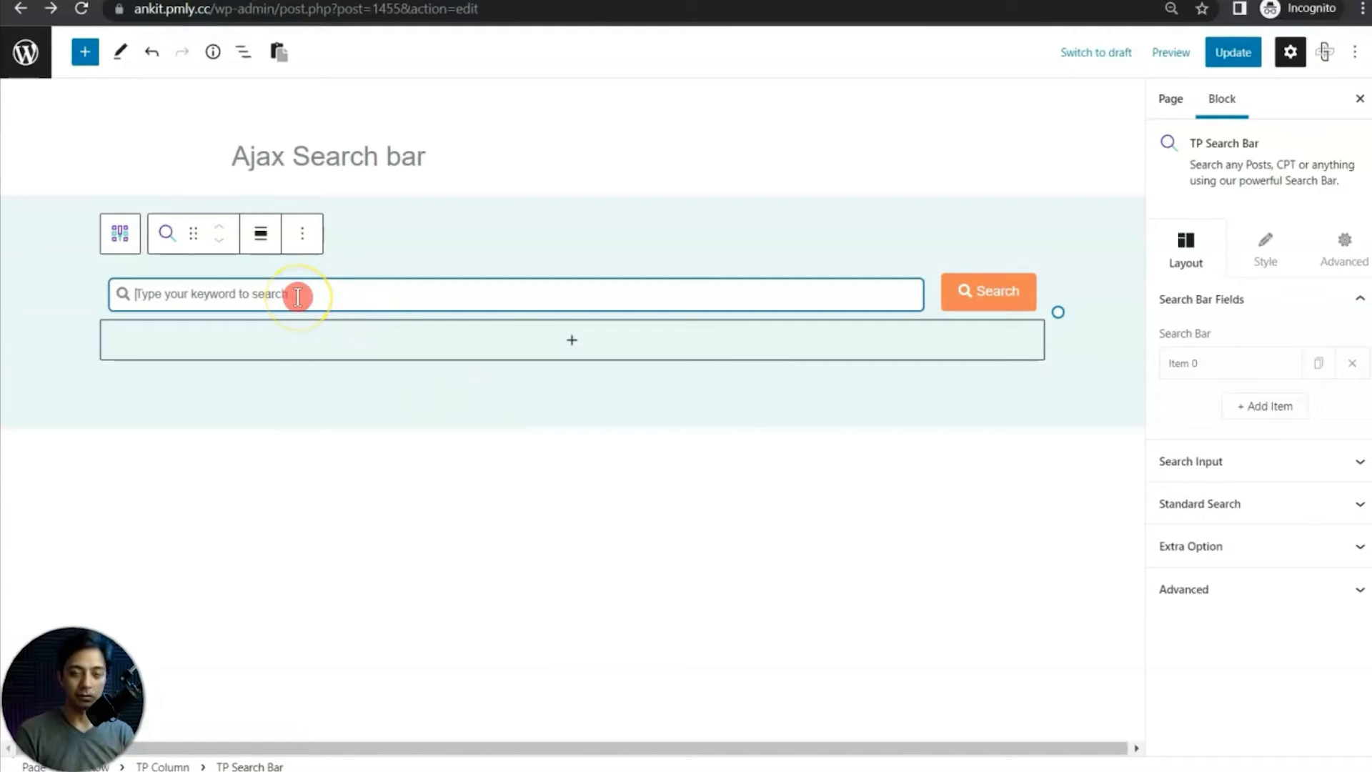
Step: Update the page and test the search bar on the live page by searching for "ajax"
{"action": "left_click", "coordinate": [1233, 53]}
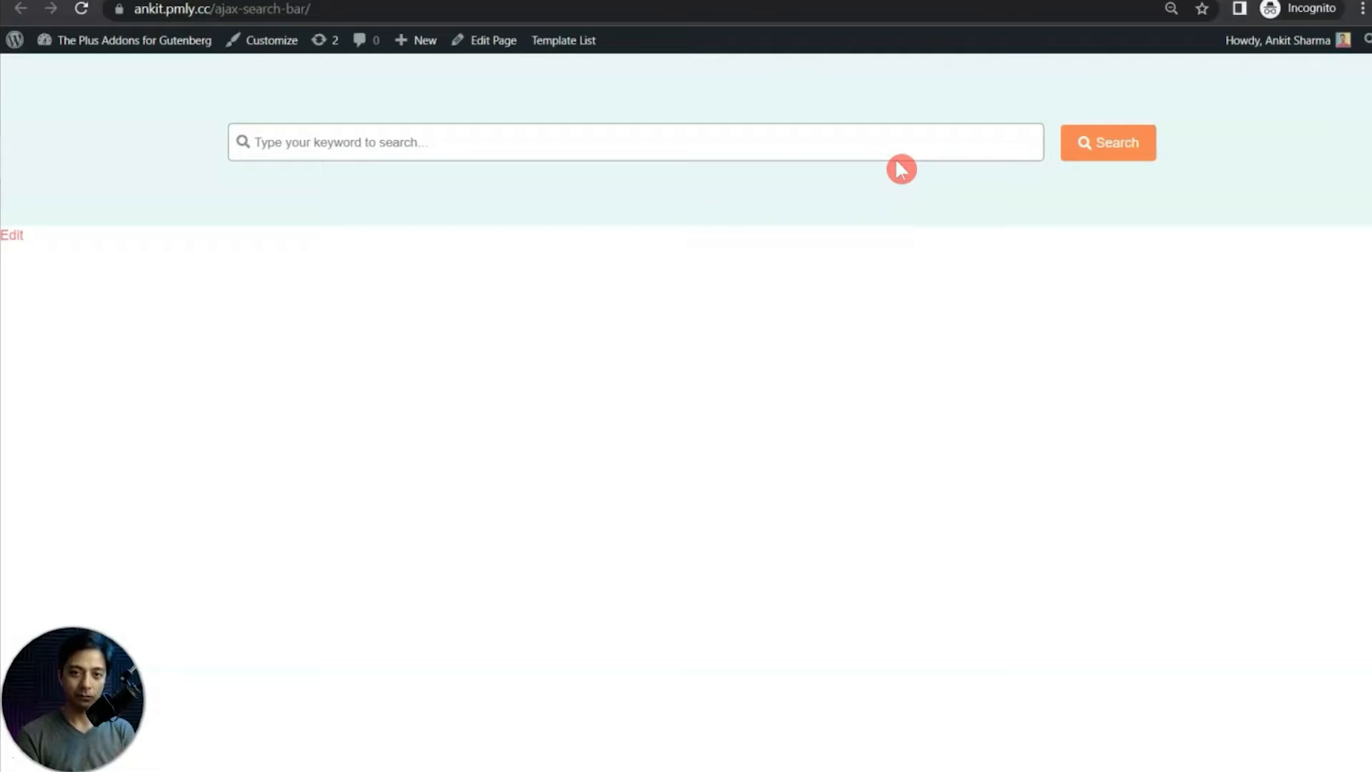
{"action": "left_click", "coordinate": [860, 144]}
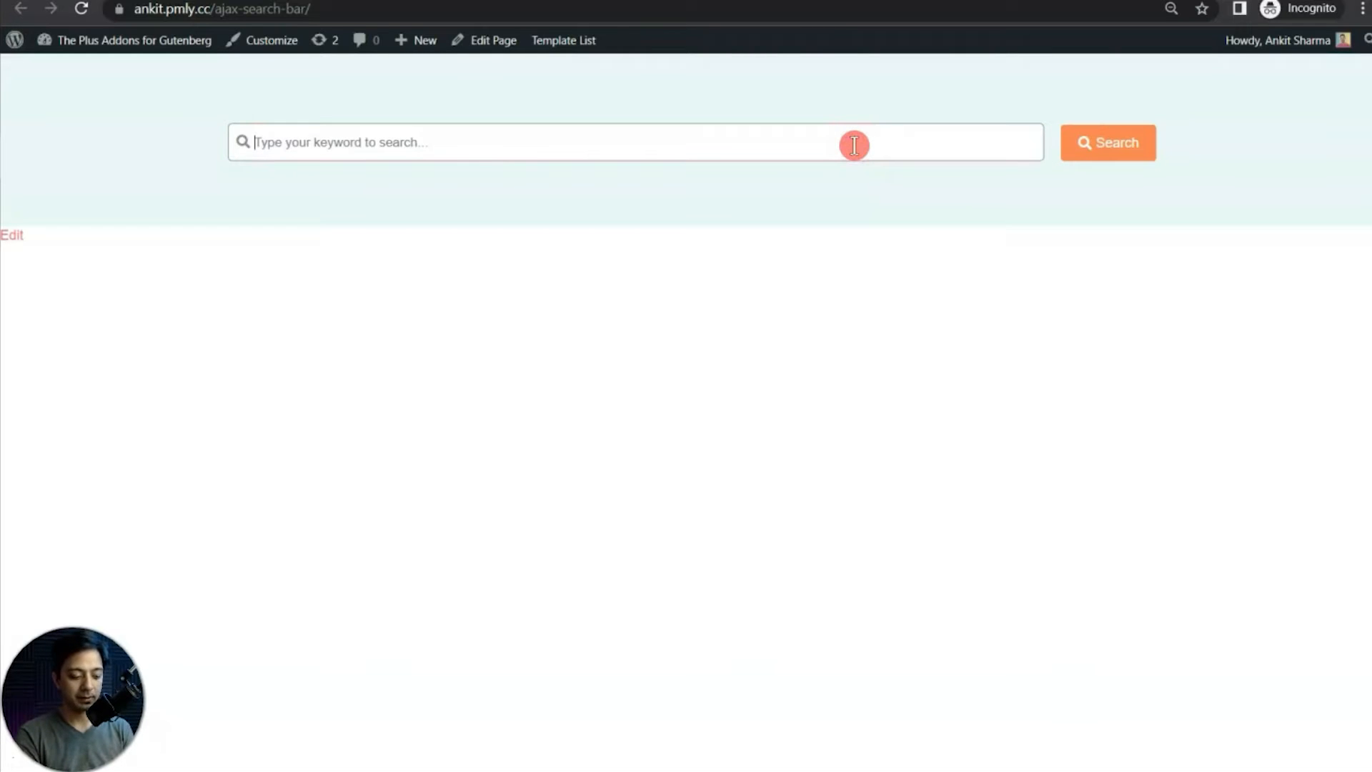
{"action": "type", "text": "ajax"}
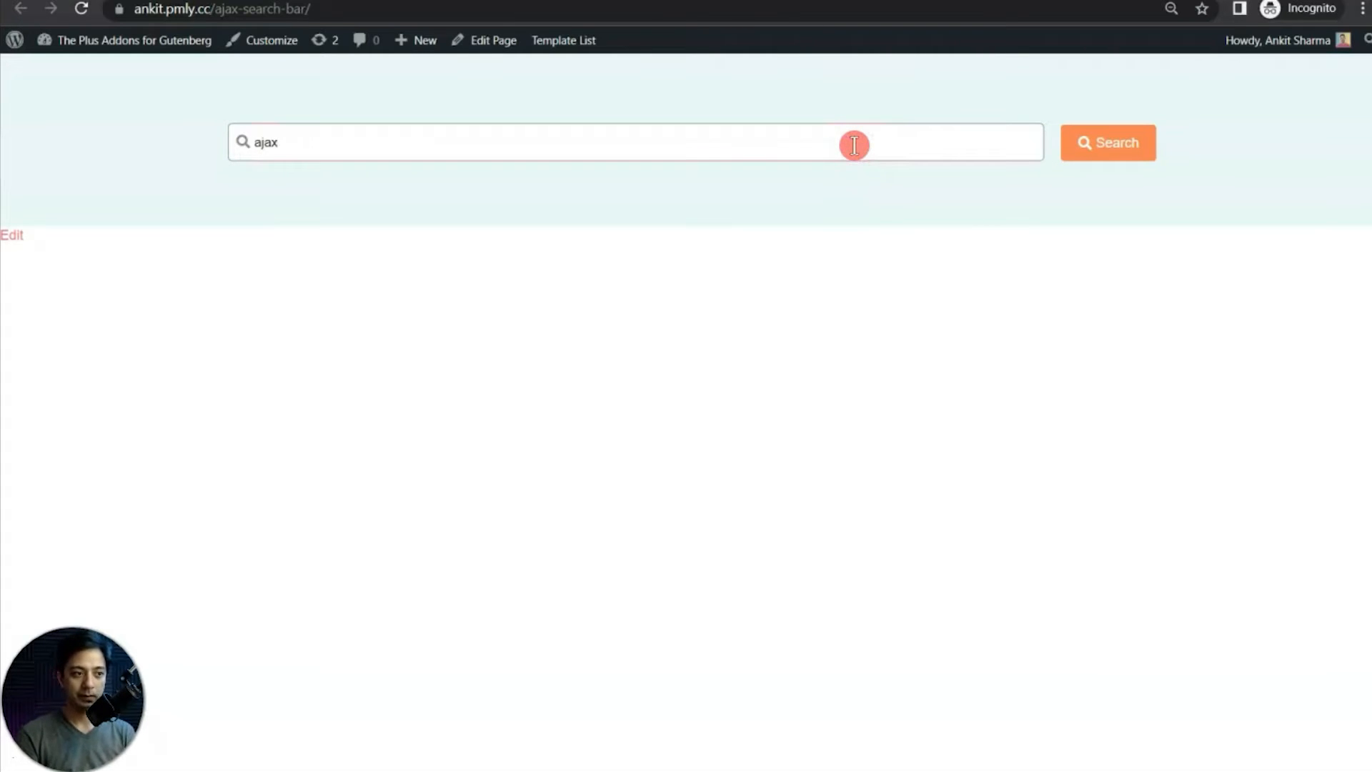
{"action": "left_click", "coordinate": [1105, 148]}
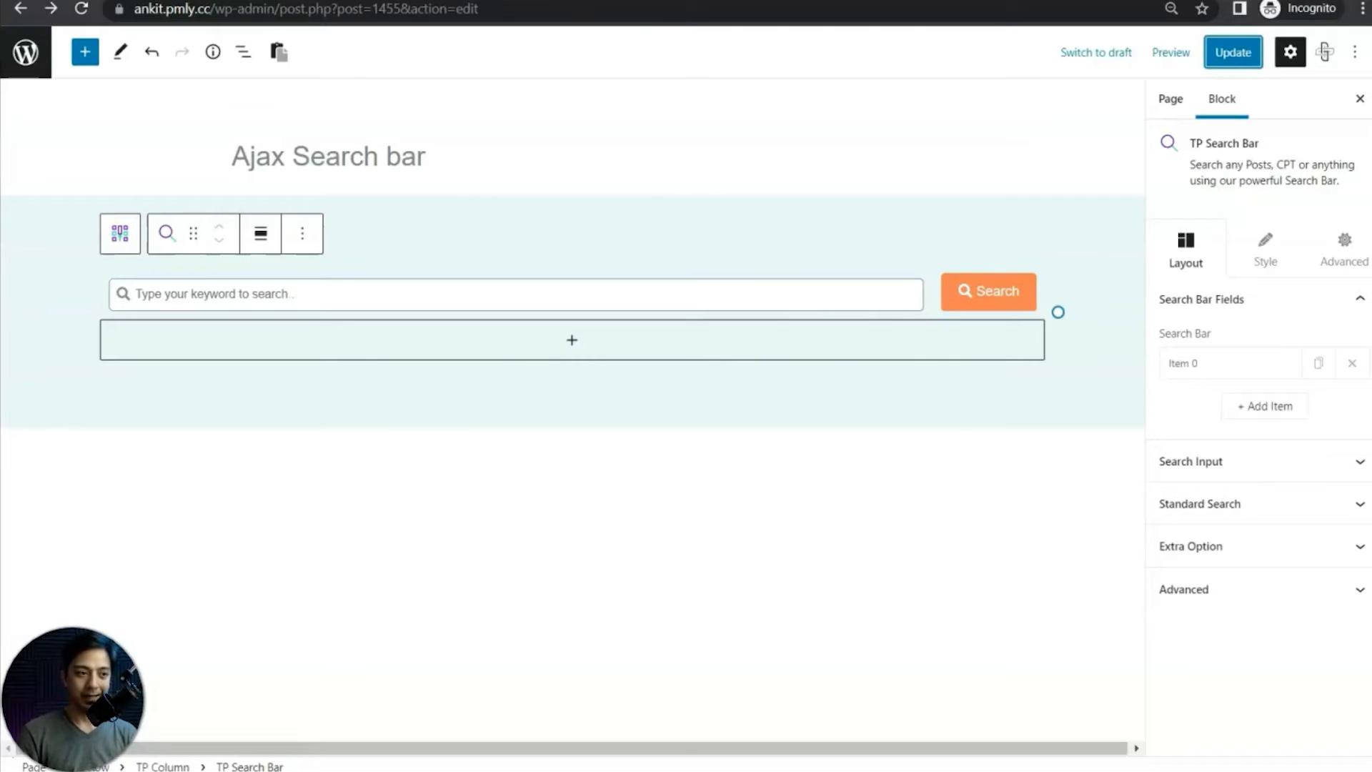
Step: Set the source of the search bar's first field item to Post
{"action": "left_click", "coordinate": [643, 292]}
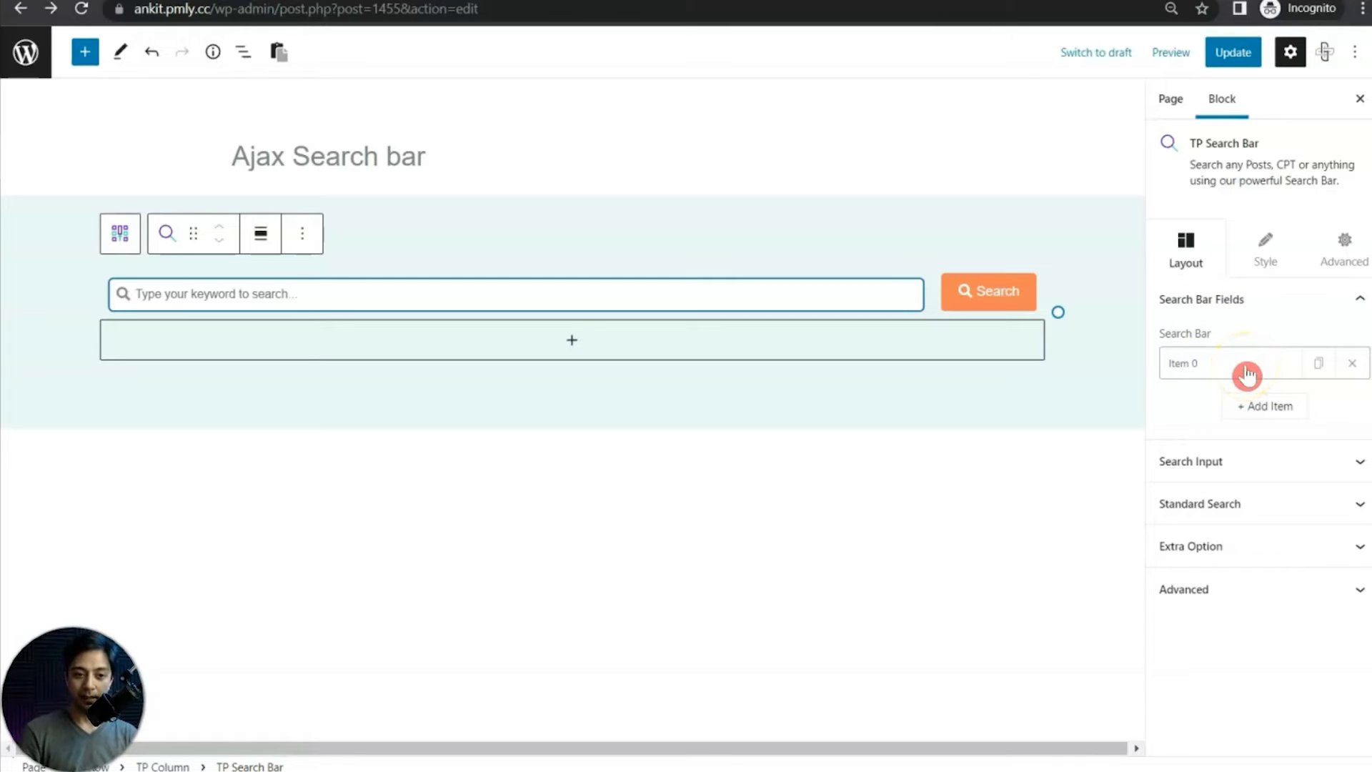
{"action": "left_click", "coordinate": [1247, 373]}
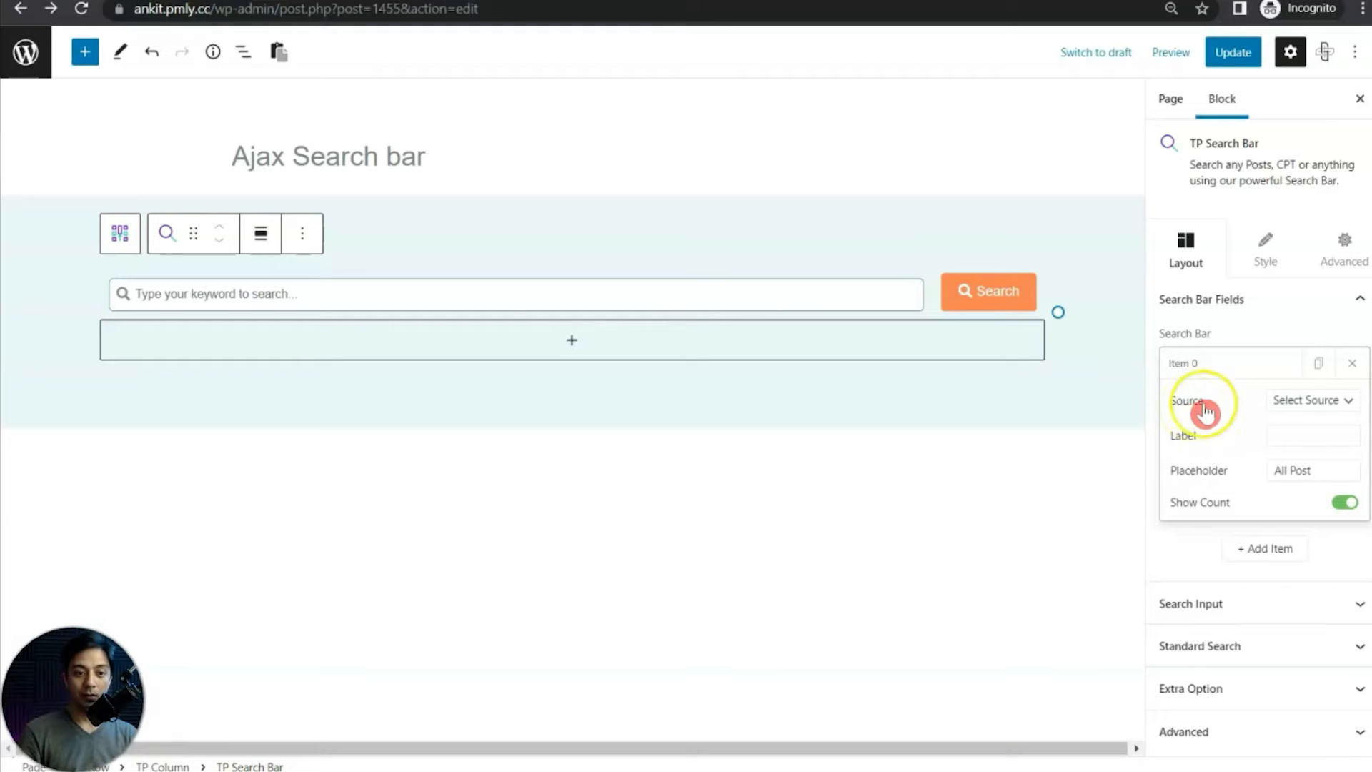
{"action": "left_click", "coordinate": [1310, 400]}
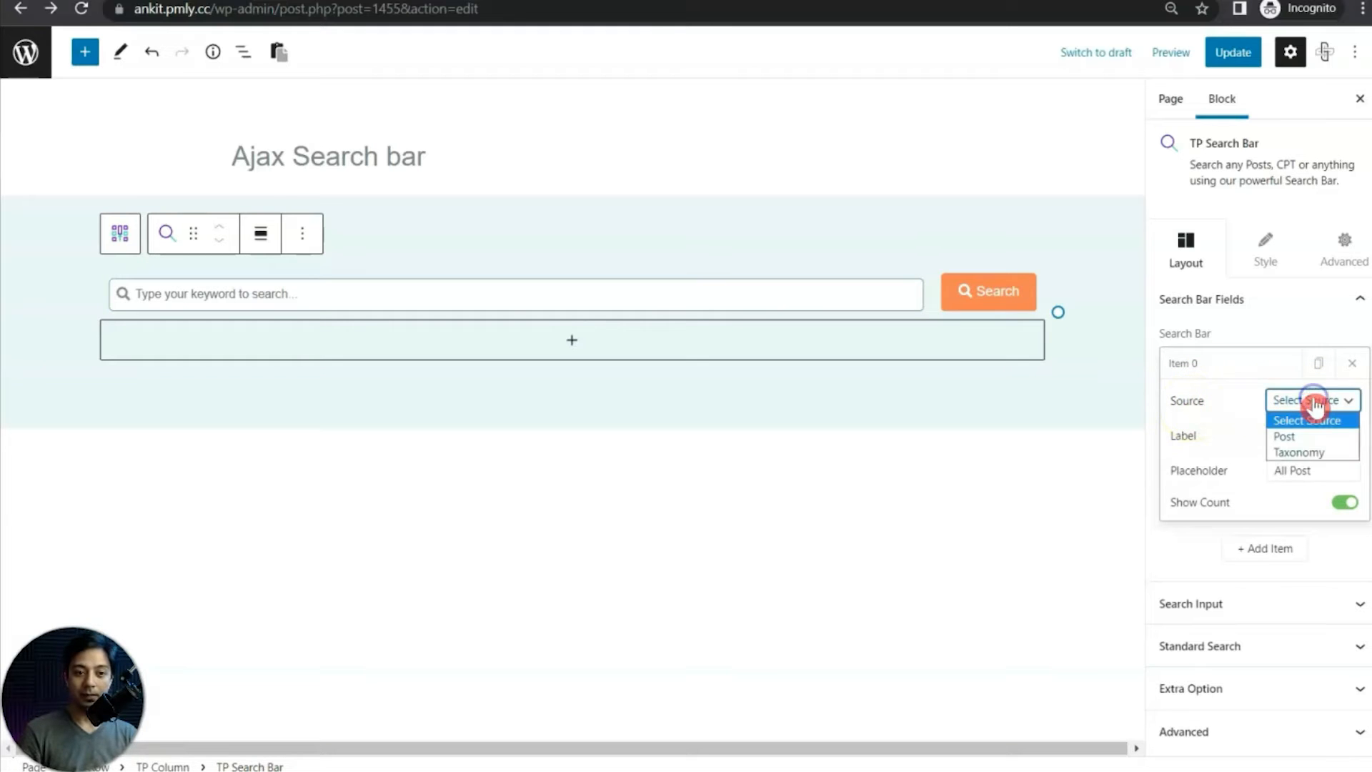
{"action": "left_click", "coordinate": [1330, 438]}
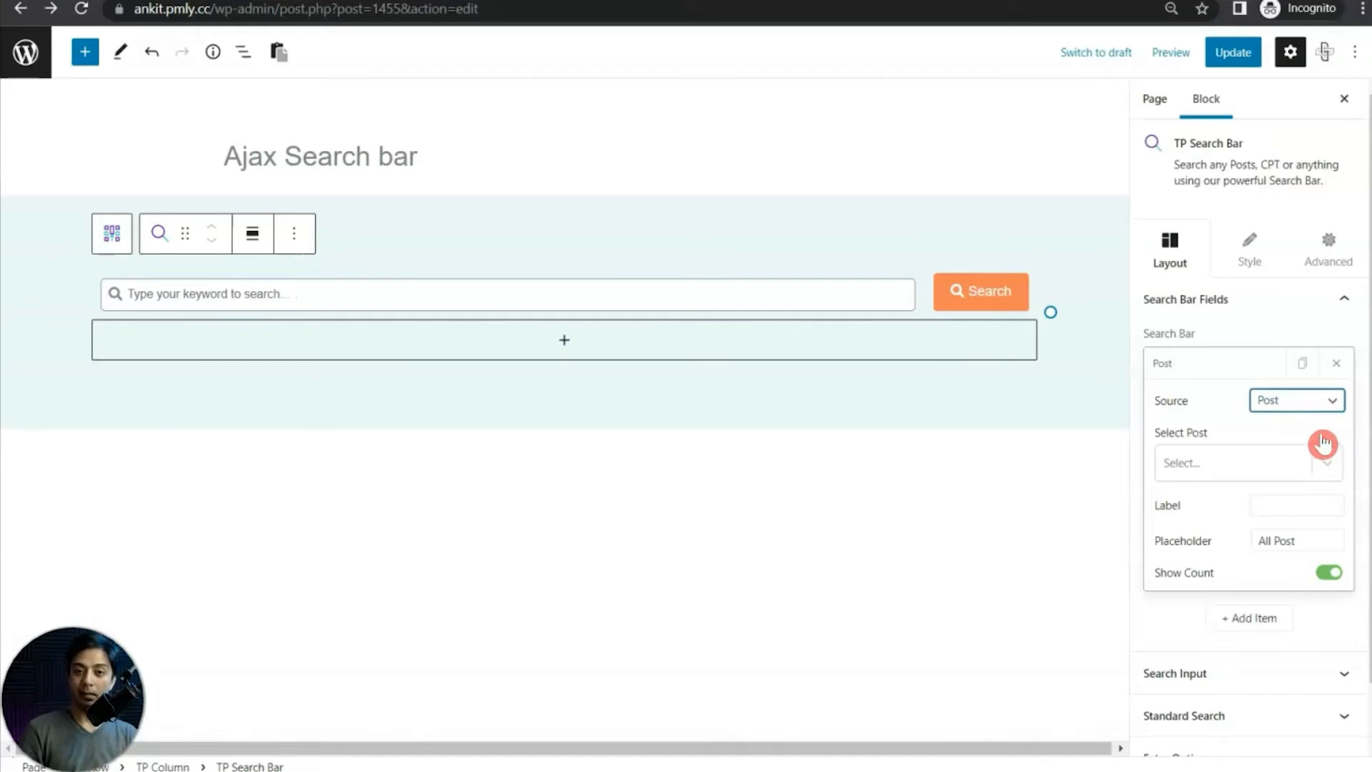
Step: Select Posts, Products and Pages as the post types offered by the search bar's Post field
{"action": "left_click", "coordinate": [1327, 463]}
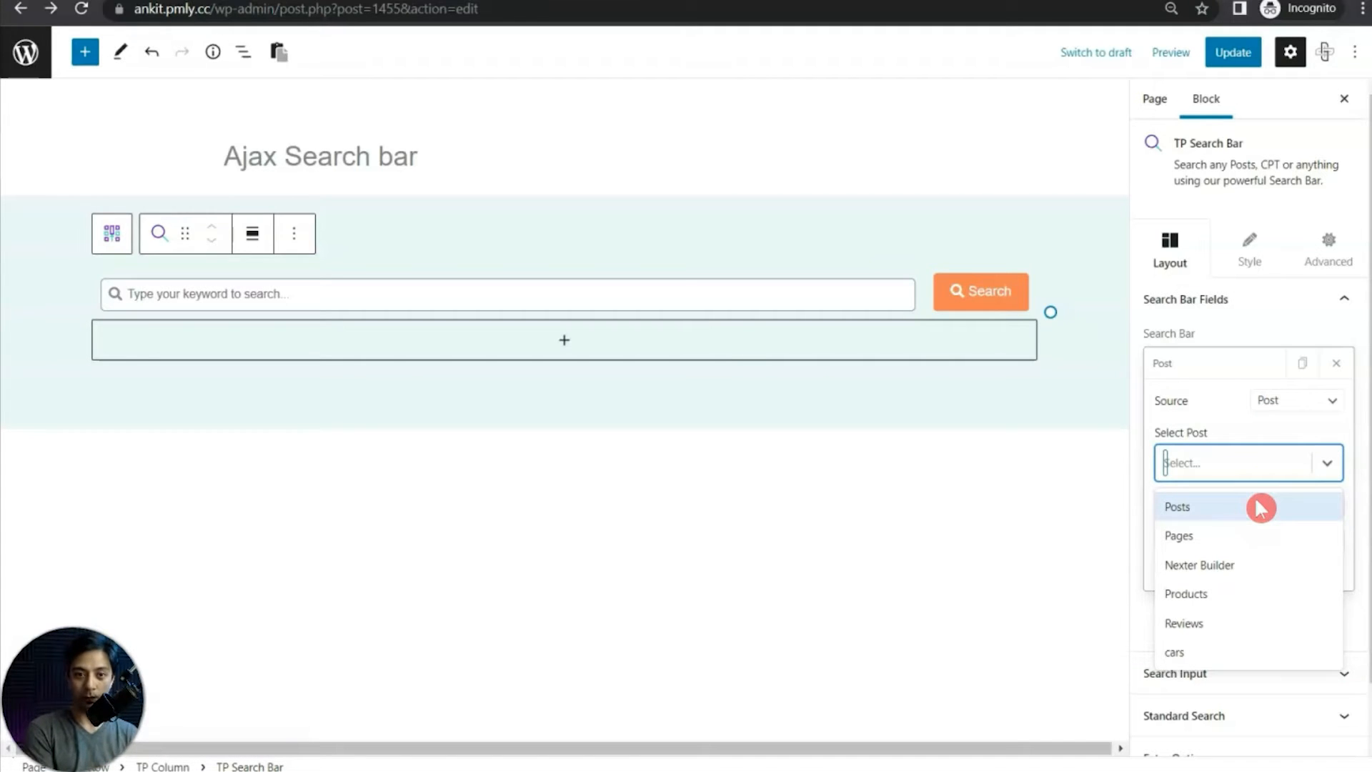
{"action": "left_click", "coordinate": [1248, 537]}
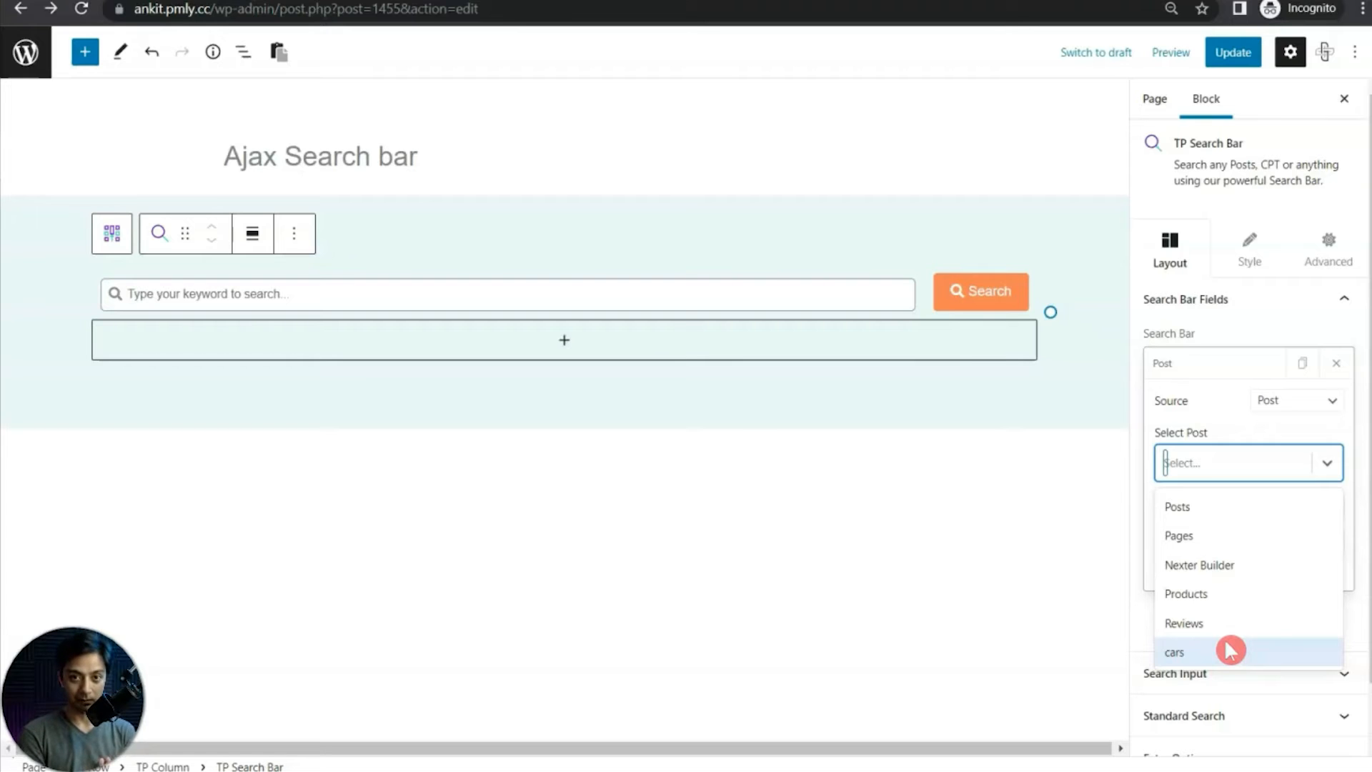
{"action": "left_click", "coordinate": [1212, 509]}
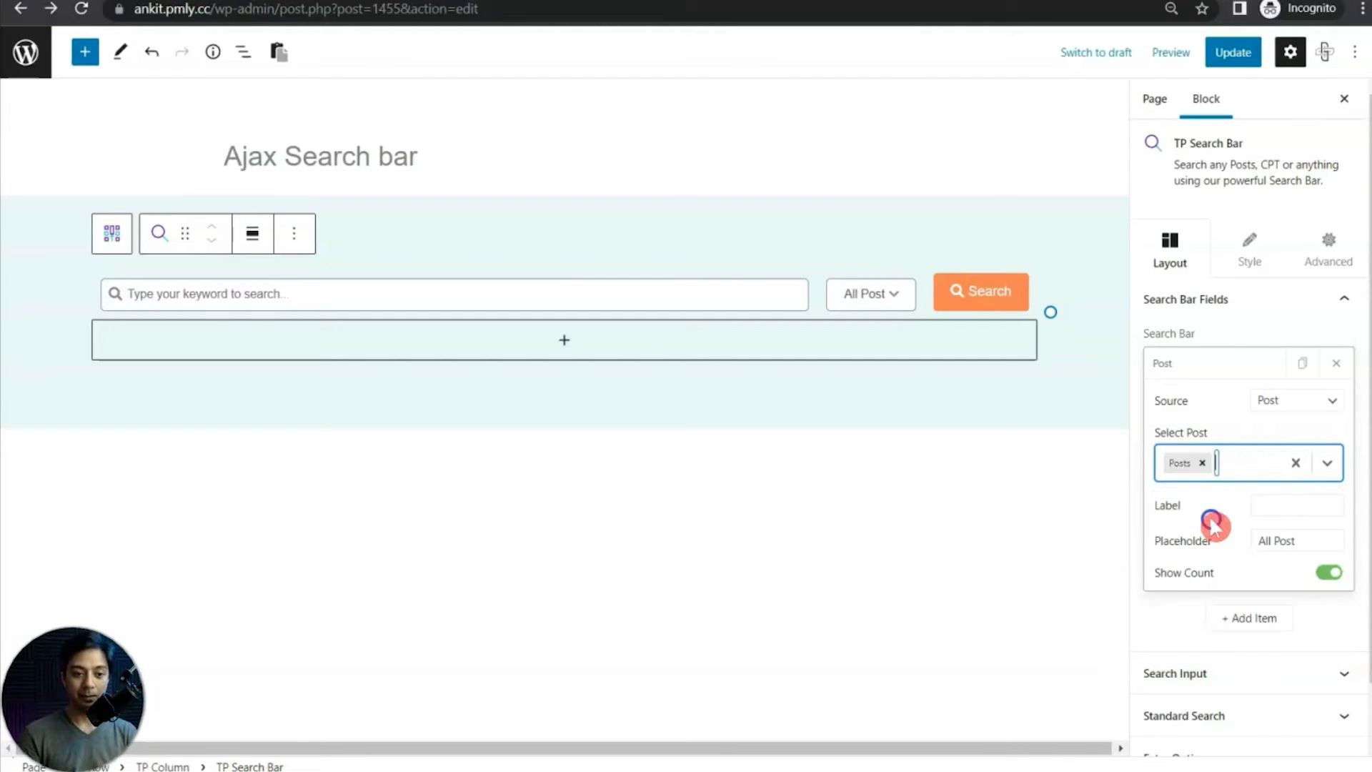
{"action": "left_click", "coordinate": [1257, 464]}
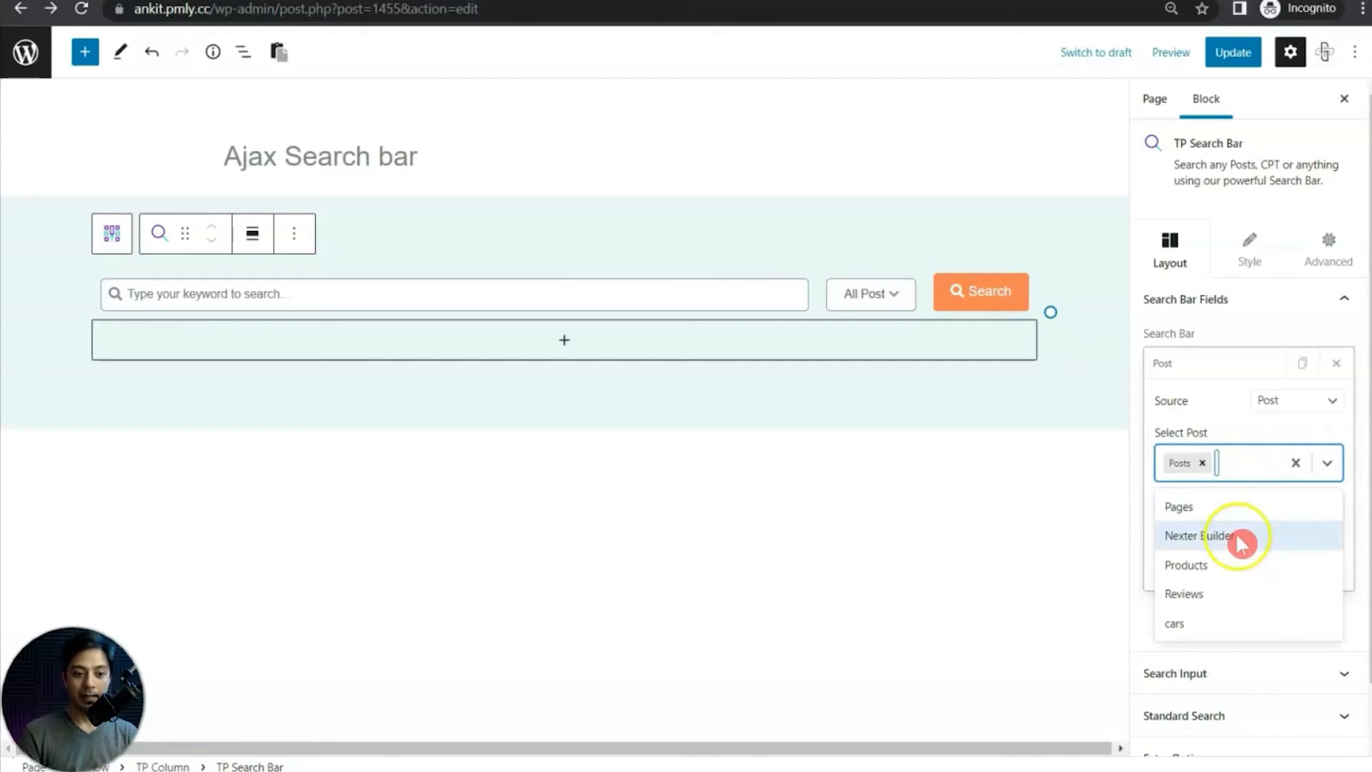
{"action": "left_click", "coordinate": [1229, 563]}
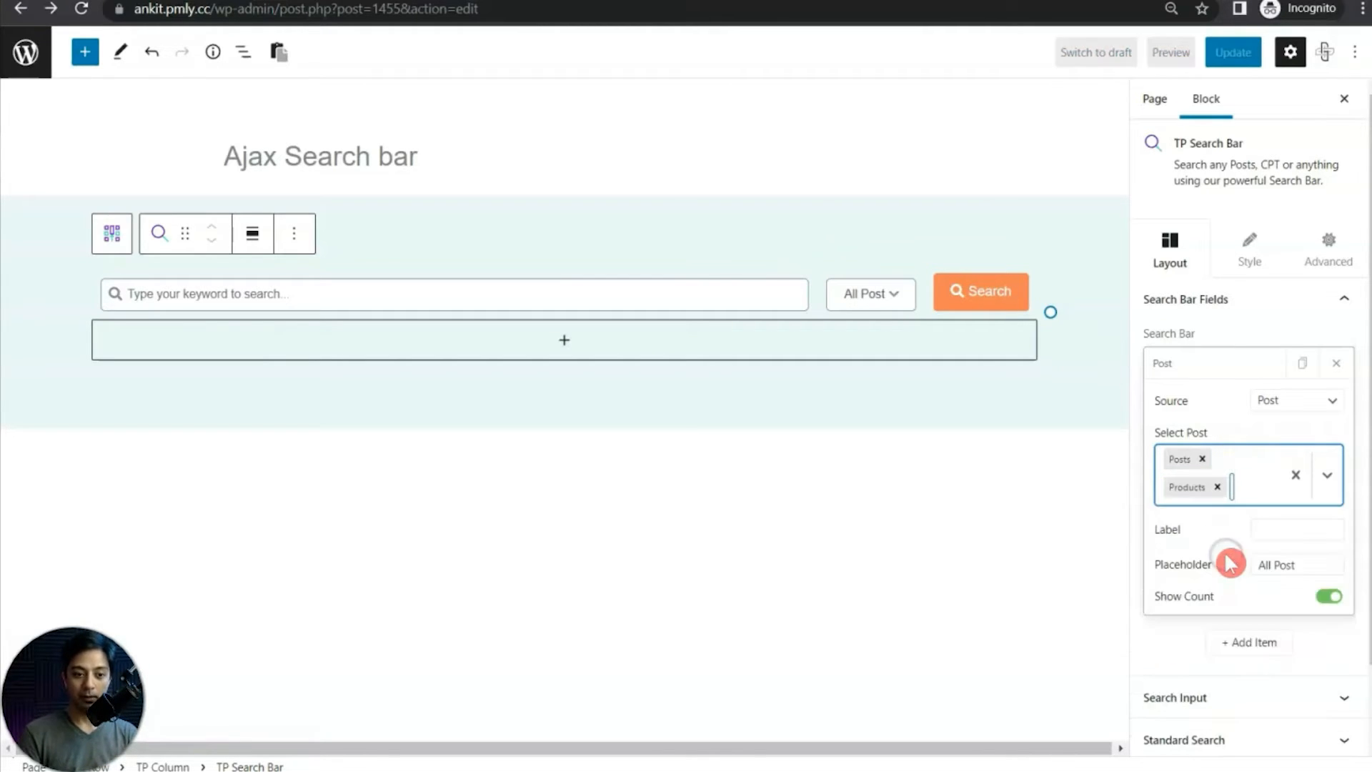
{"action": "left_click", "coordinate": [1254, 498]}
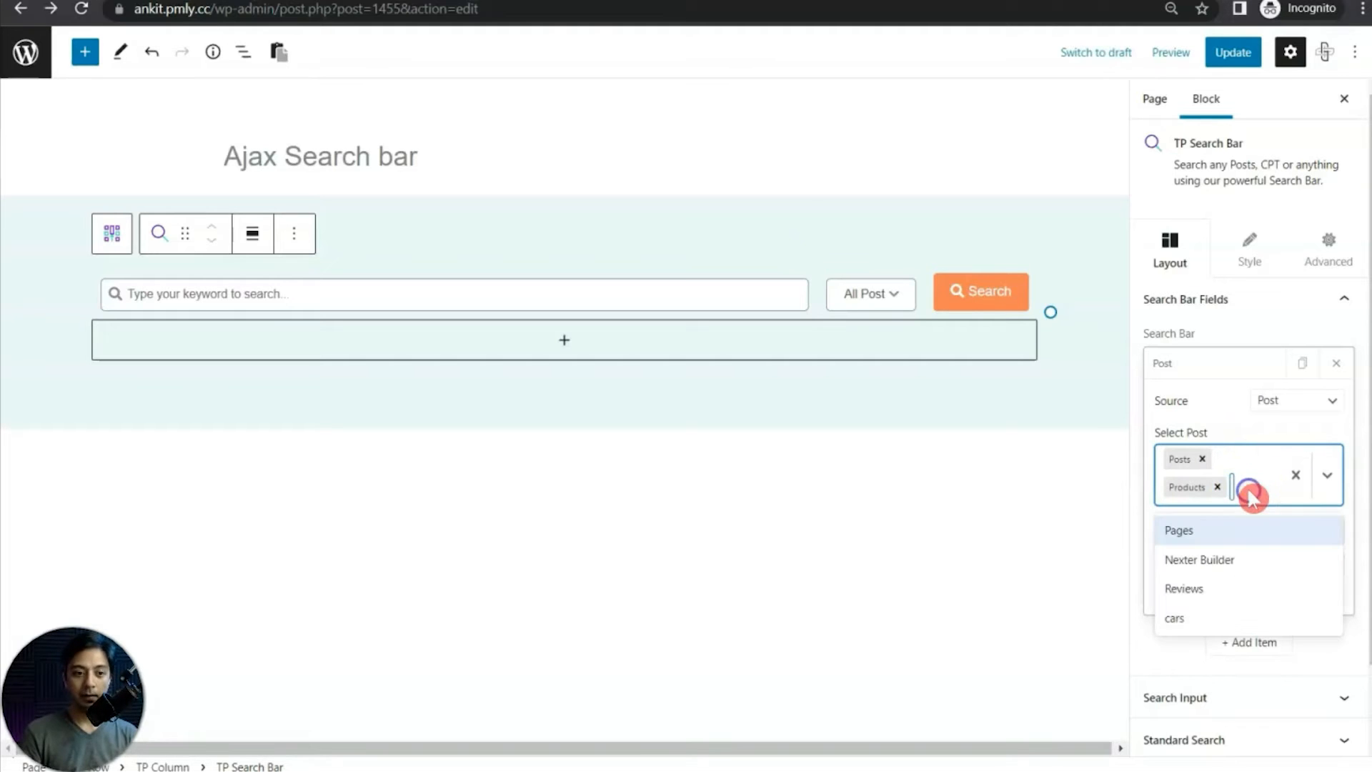
{"action": "left_click", "coordinate": [1244, 539]}
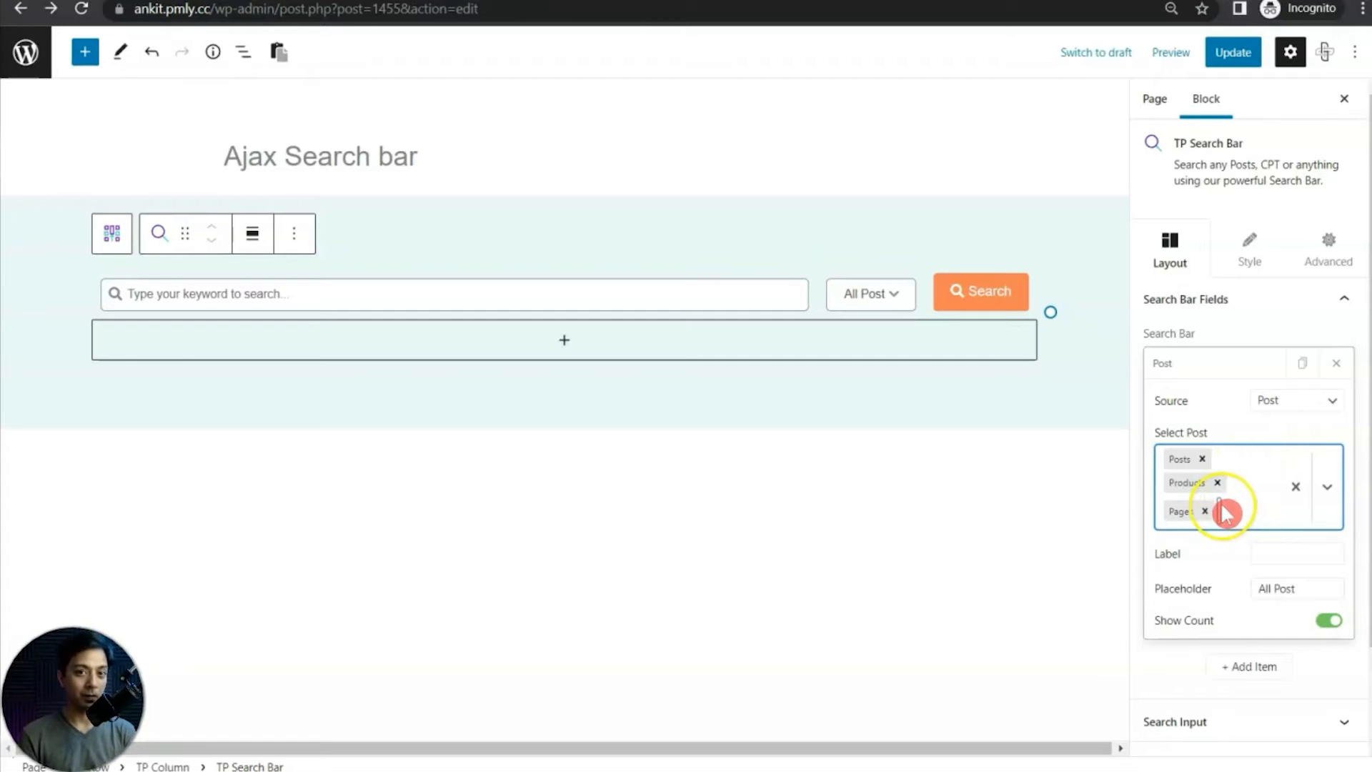
Step: Preview the post type dropdown in the editor, update the page and reload the live page
{"action": "left_click", "coordinate": [894, 305]}
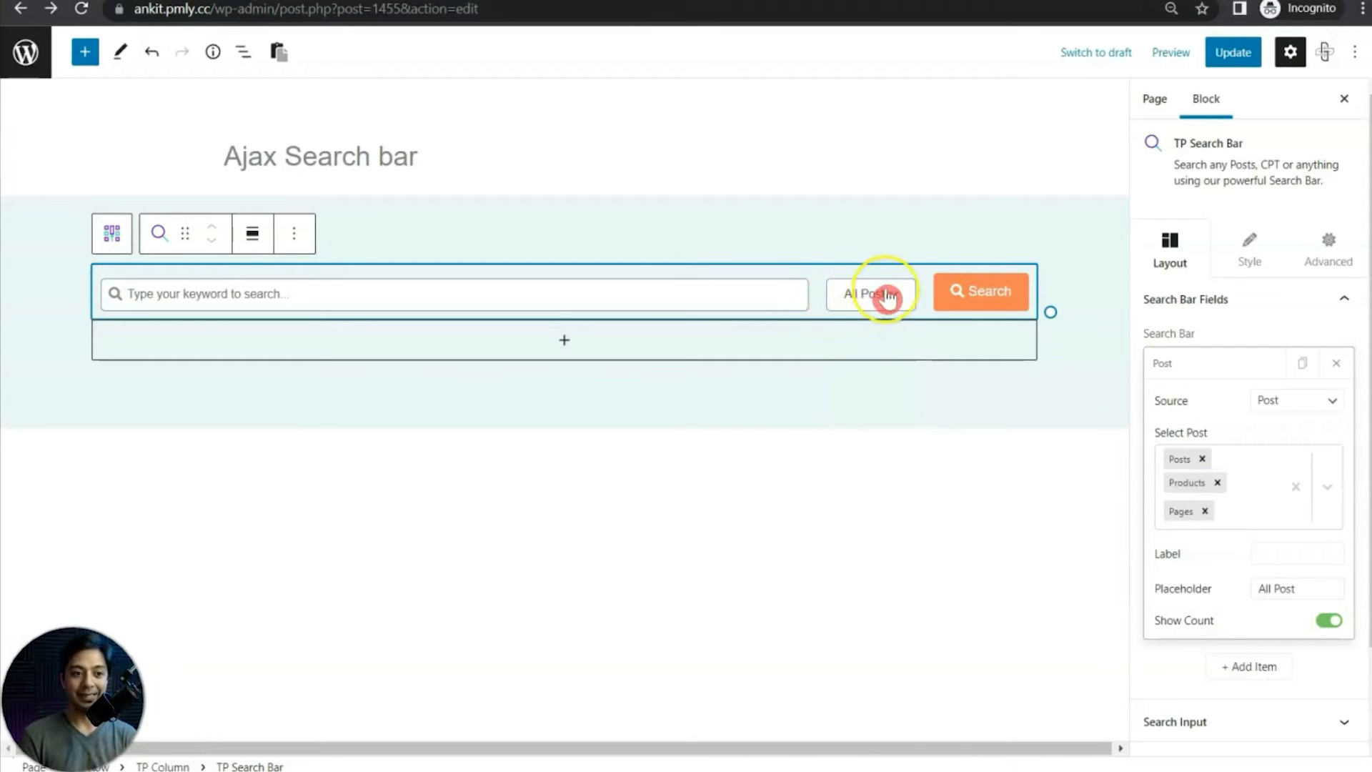
{"action": "left_click", "coordinate": [893, 298]}
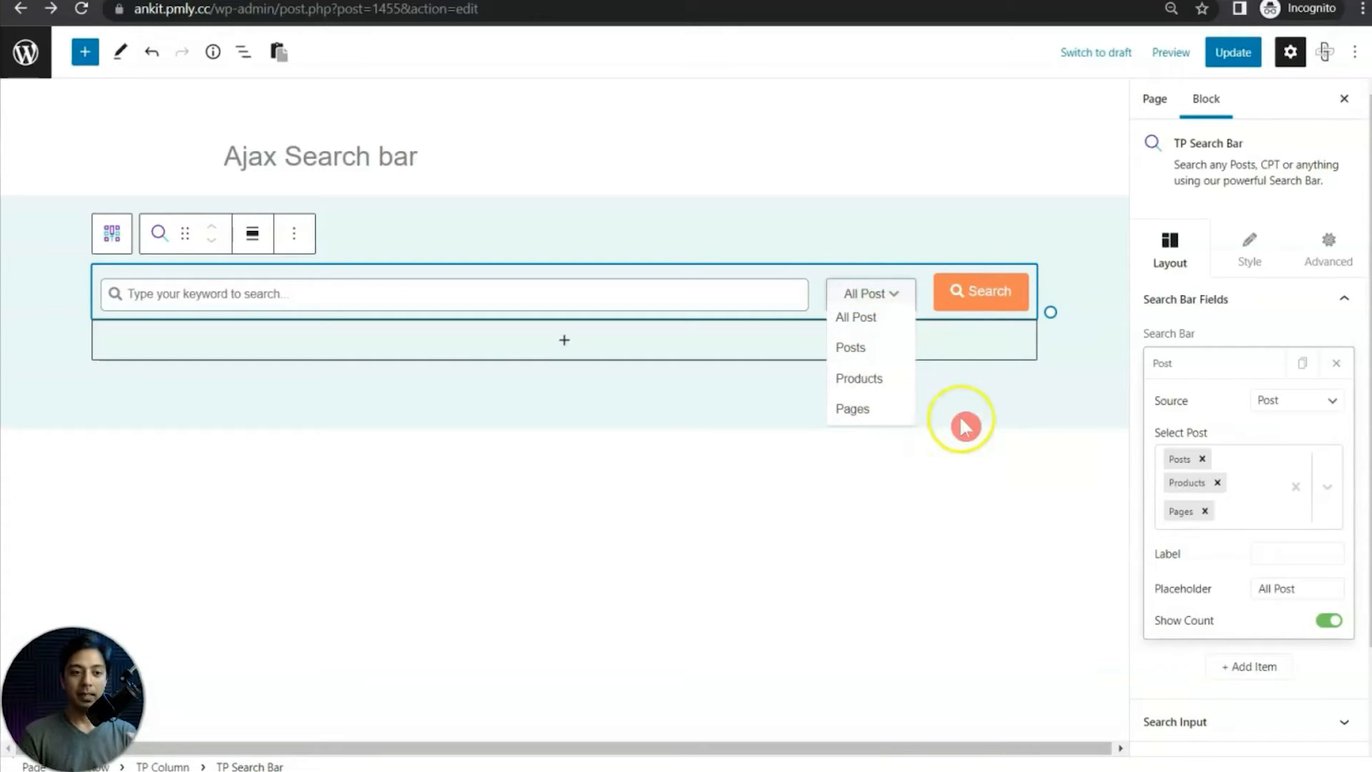
{"action": "left_click", "coordinate": [1232, 52]}
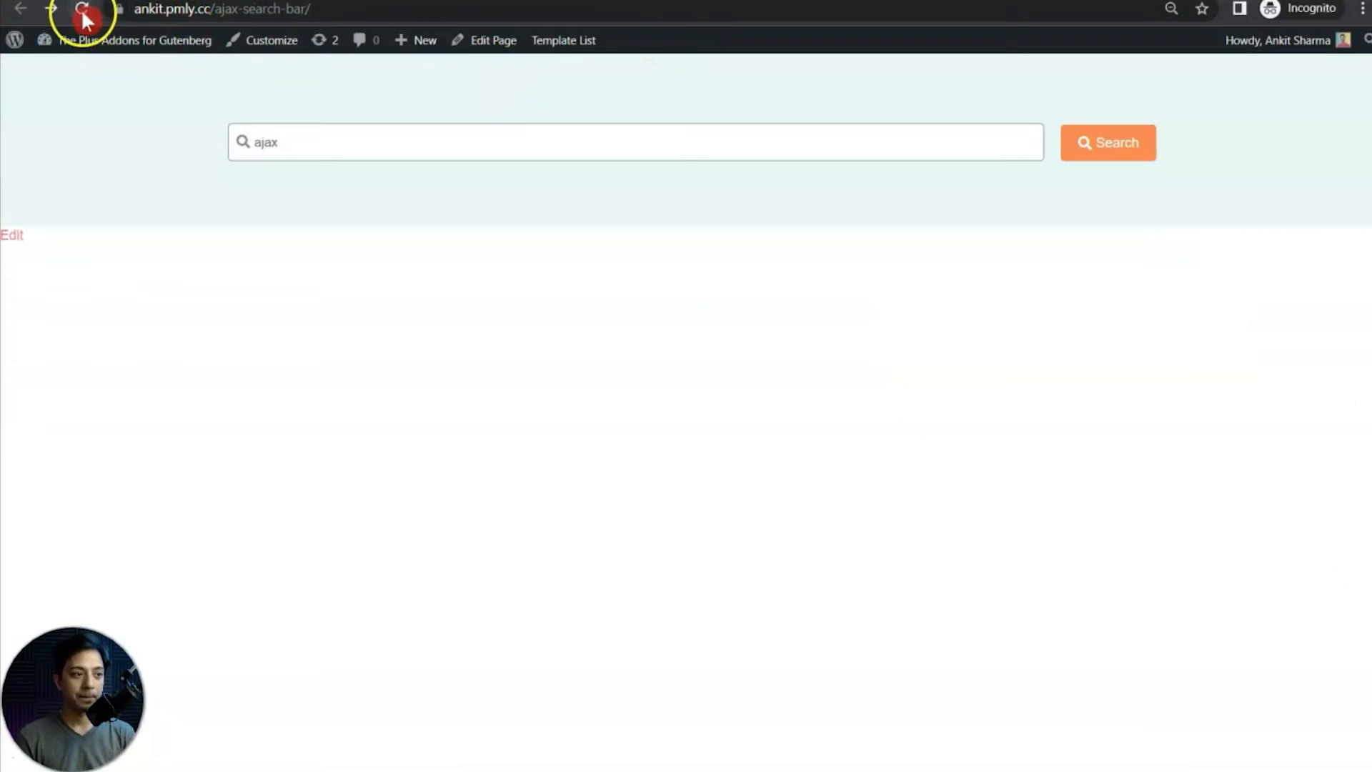
{"action": "left_click", "coordinate": [81, 9]}
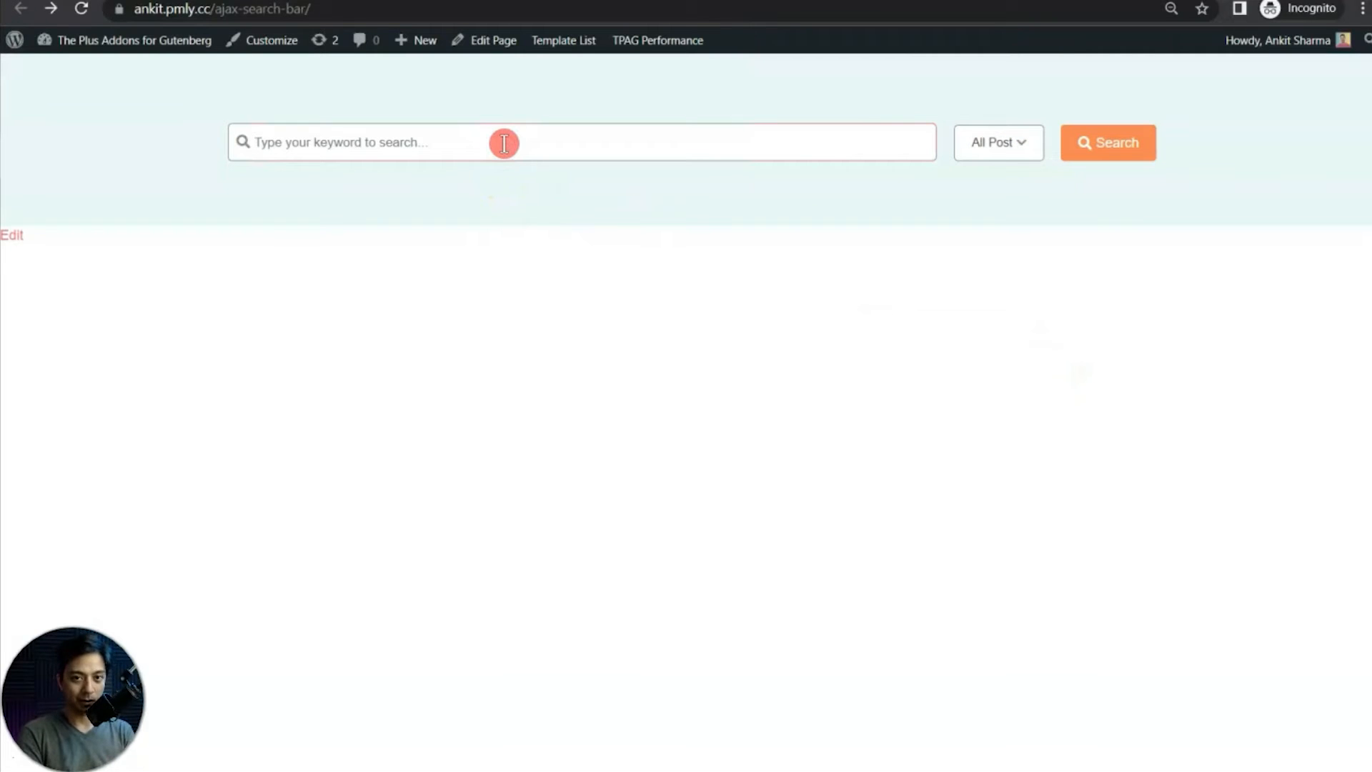
Step: Test the live search bar by searching for "Ajax" within Product, check the product's title and return to the search page
{"action": "type", "text": "Ajax"}
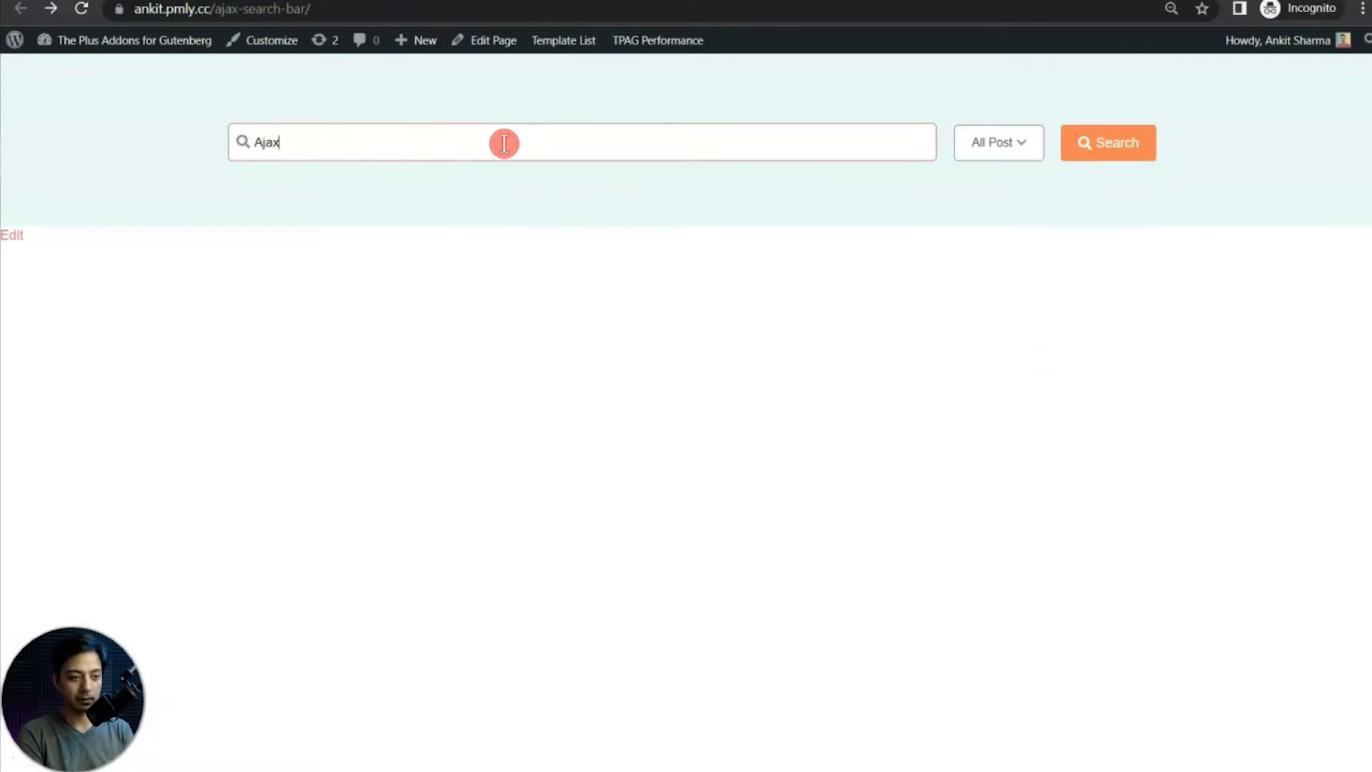
{"action": "left_click", "coordinate": [1011, 148]}
{"action": "left_click", "coordinate": [1012, 203]}
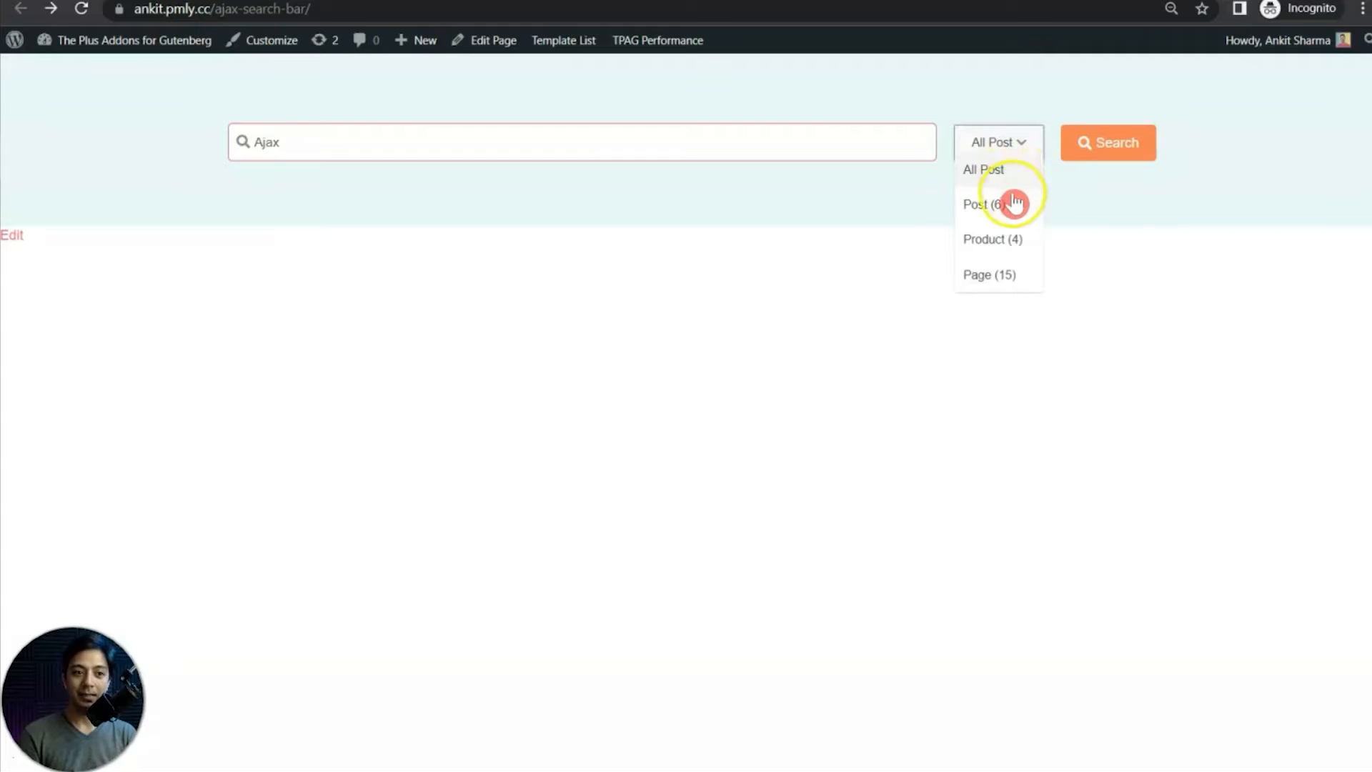
{"action": "left_click", "coordinate": [1015, 246]}
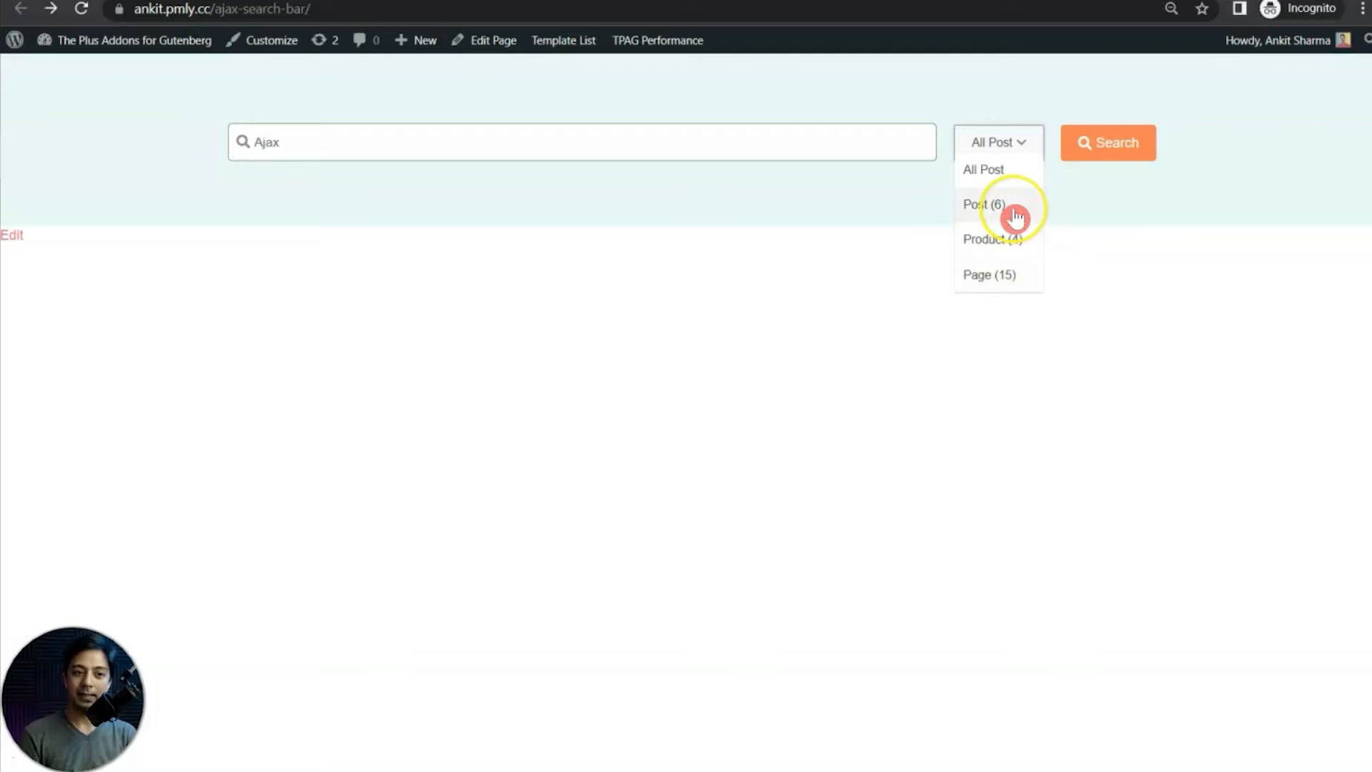
{"action": "left_click", "coordinate": [1007, 252]}
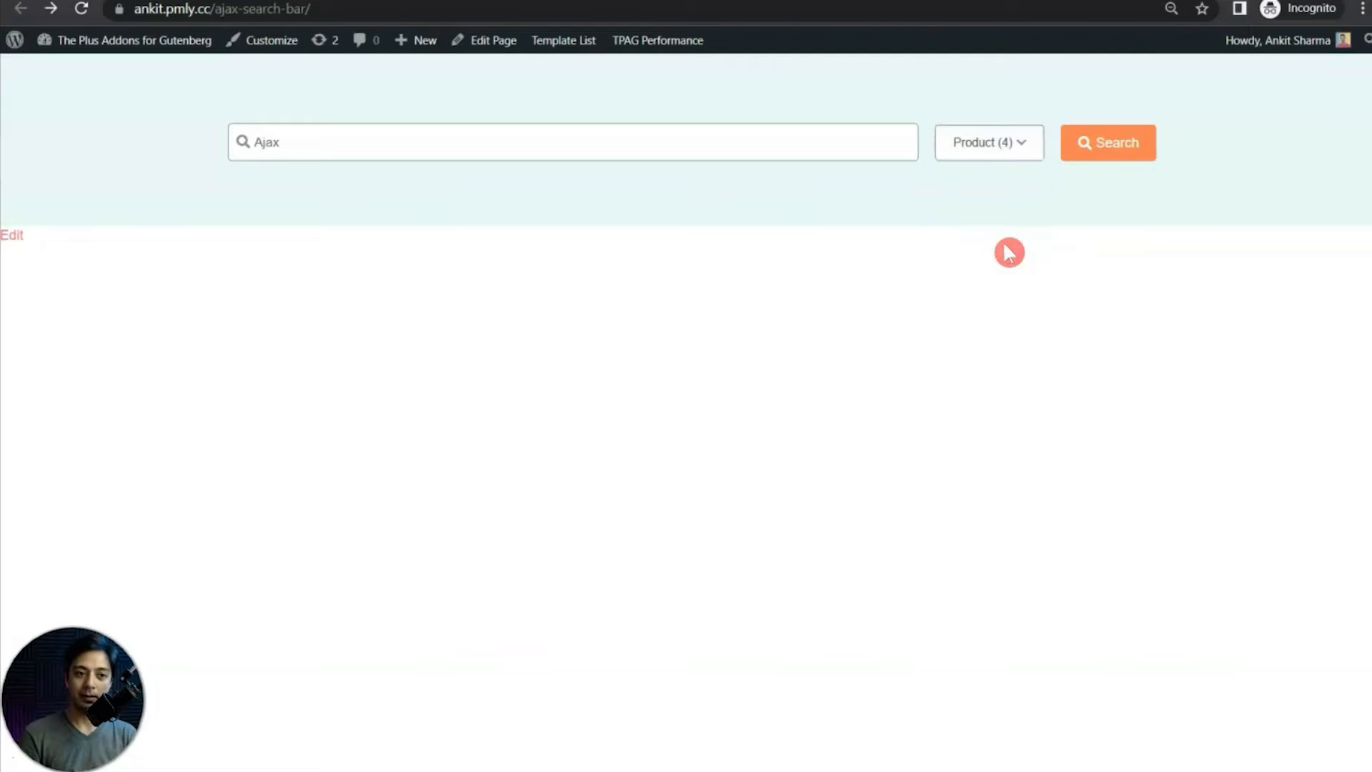
{"action": "left_click", "coordinate": [1120, 153]}
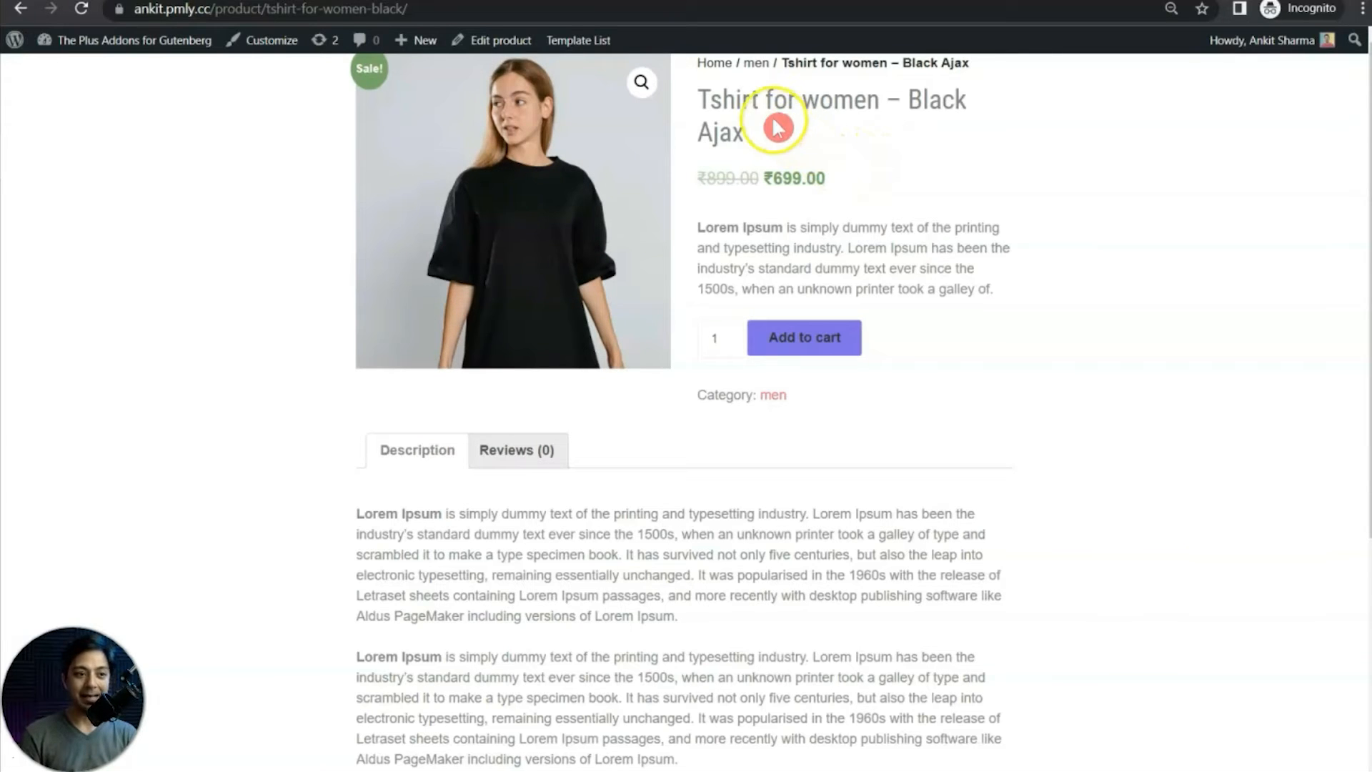
{"action": "double_click", "coordinate": [721, 133]}
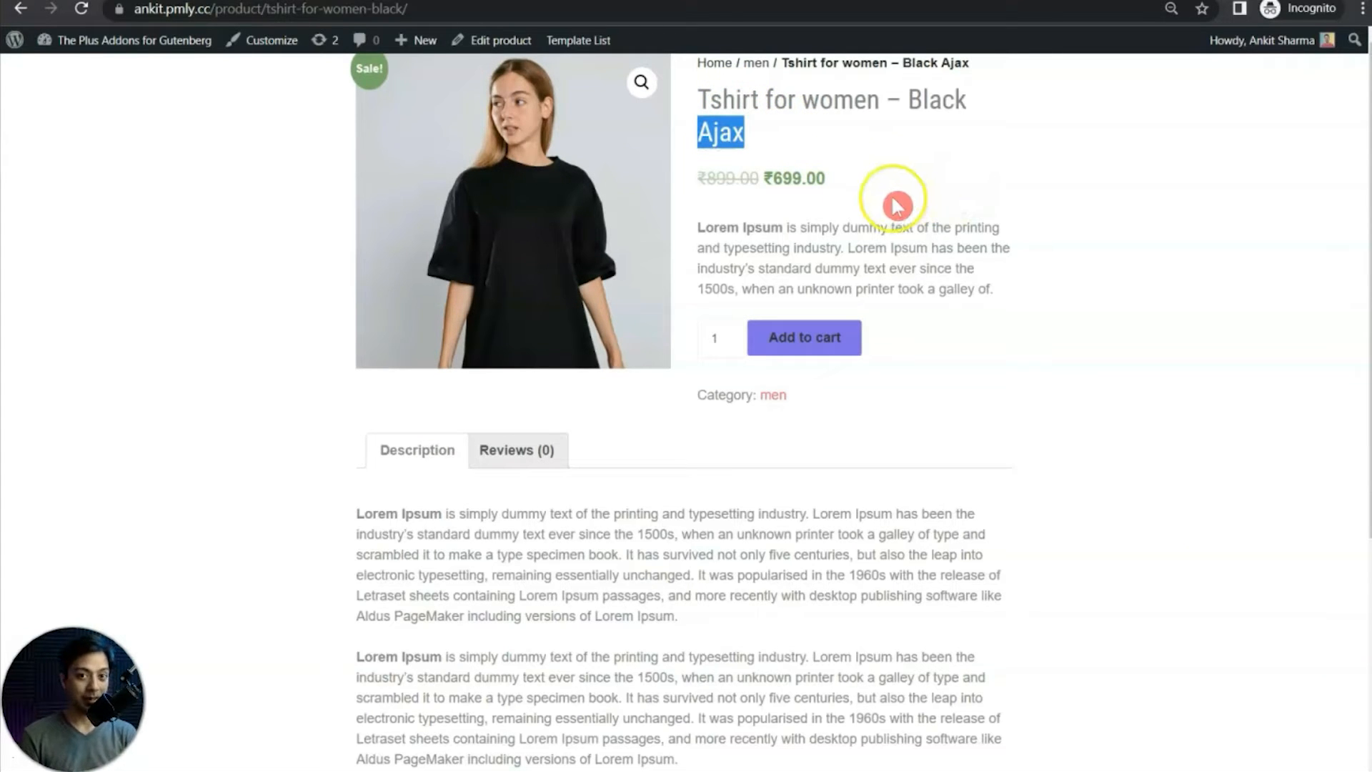
{"action": "key", "text": "alt+Left"}
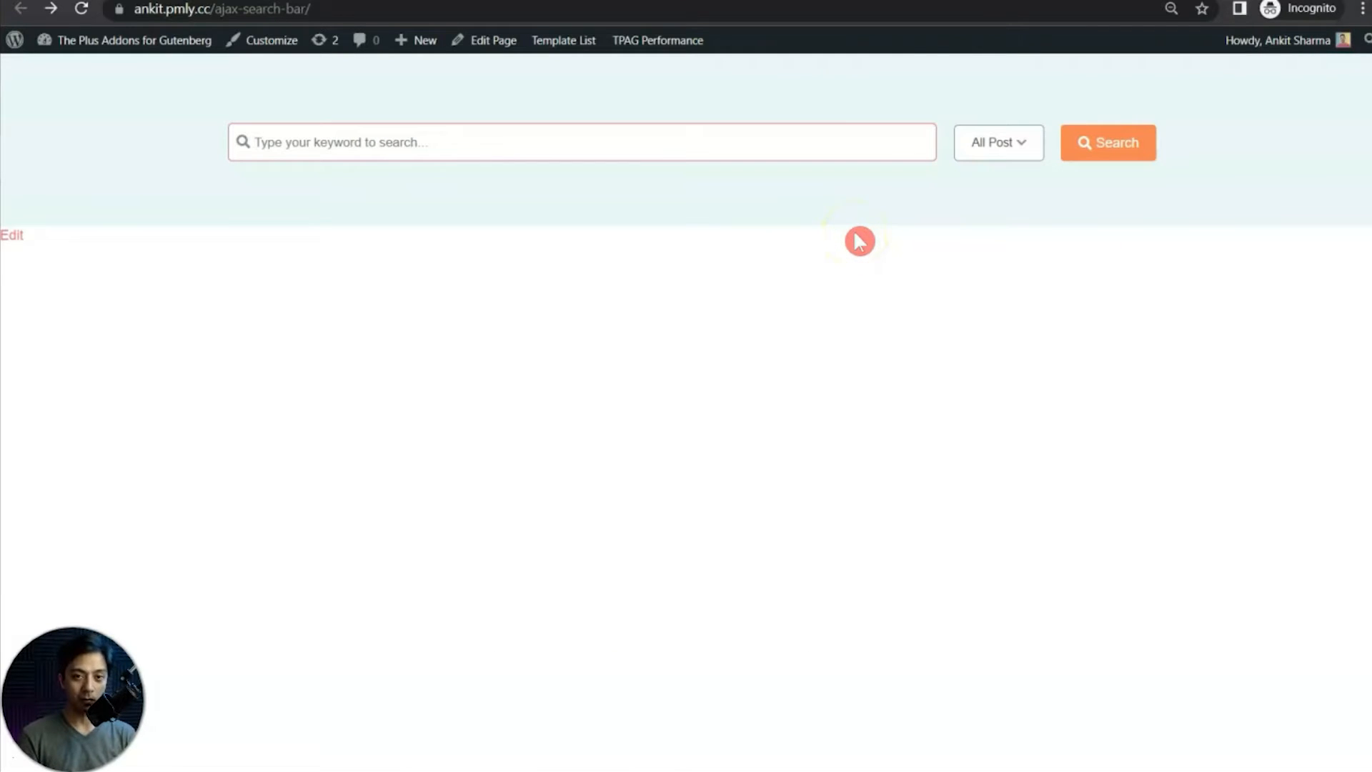
Step: Back in the page editor, set the Post field's placeholder to "Where to search" and its label to "Lets find something"
{"action": "left_click", "coordinate": [855, 240]}
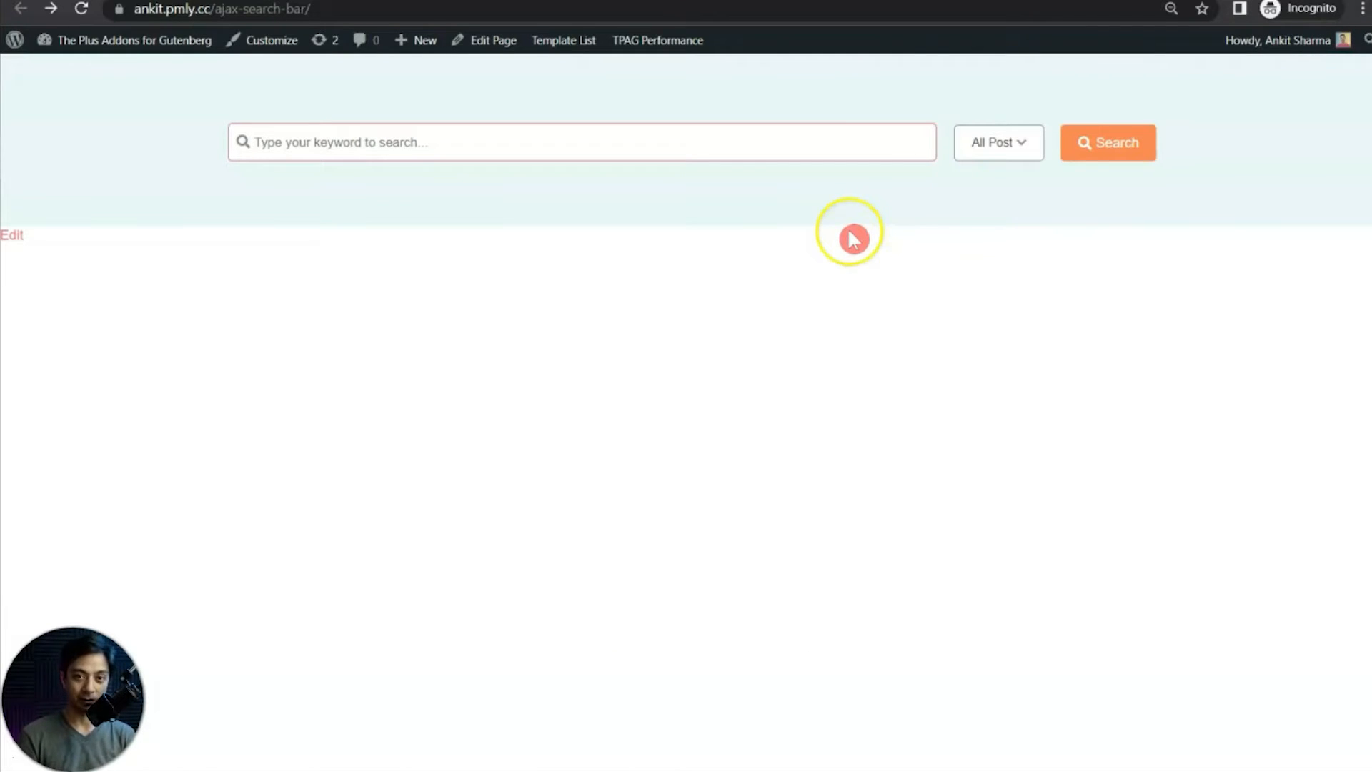
{"action": "left_click", "coordinate": [538, 6]}
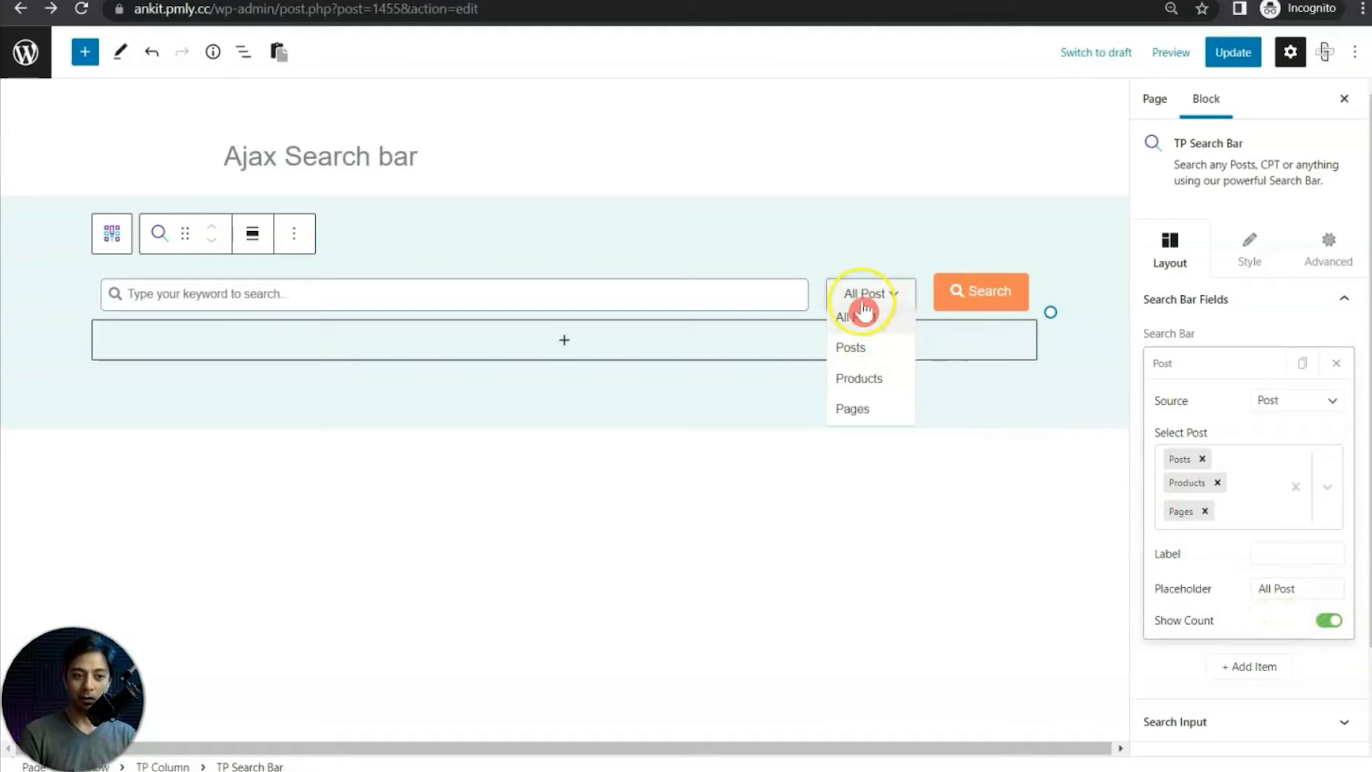
{"action": "left_click", "coordinate": [1293, 598]}
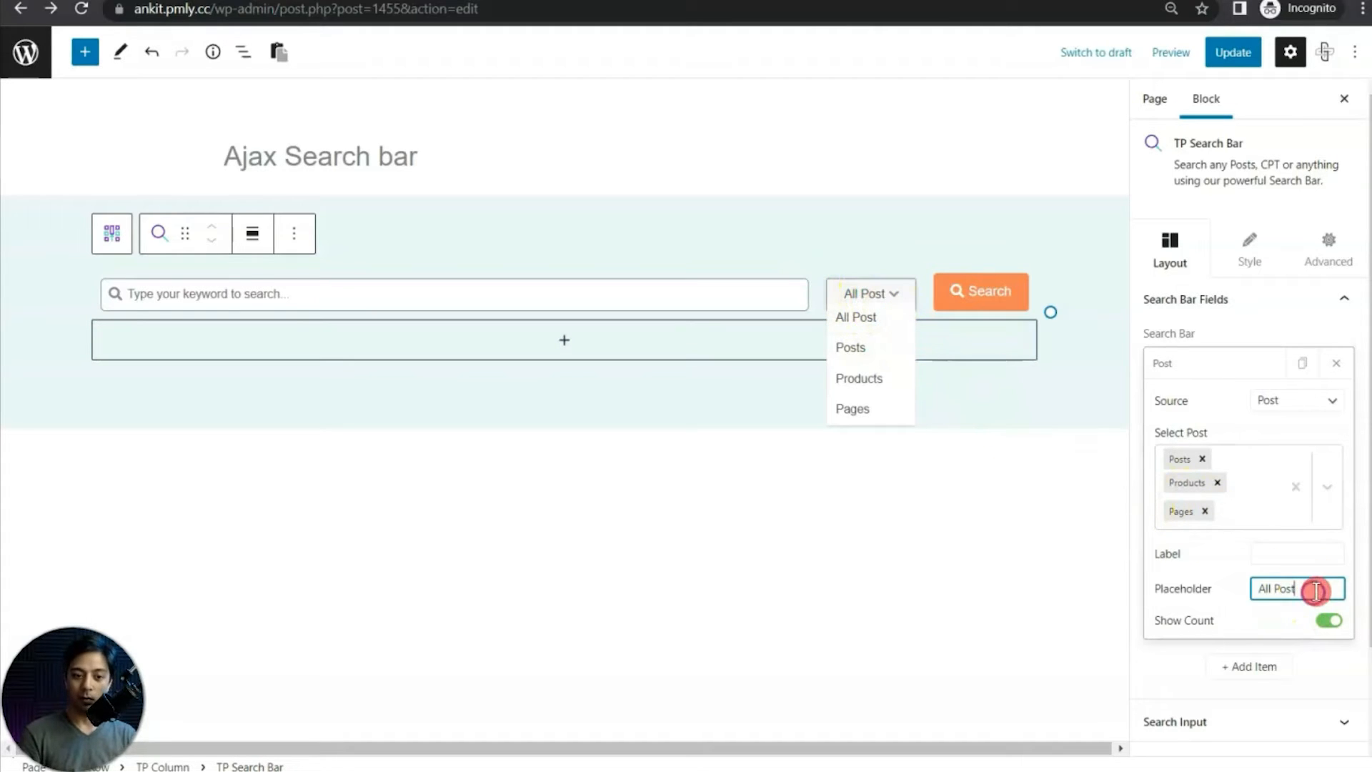
{"action": "key", "text": "ctrl+a"}
{"action": "type", "text": "Where to search"}
{"action": "left_click", "coordinate": [1252, 562]}
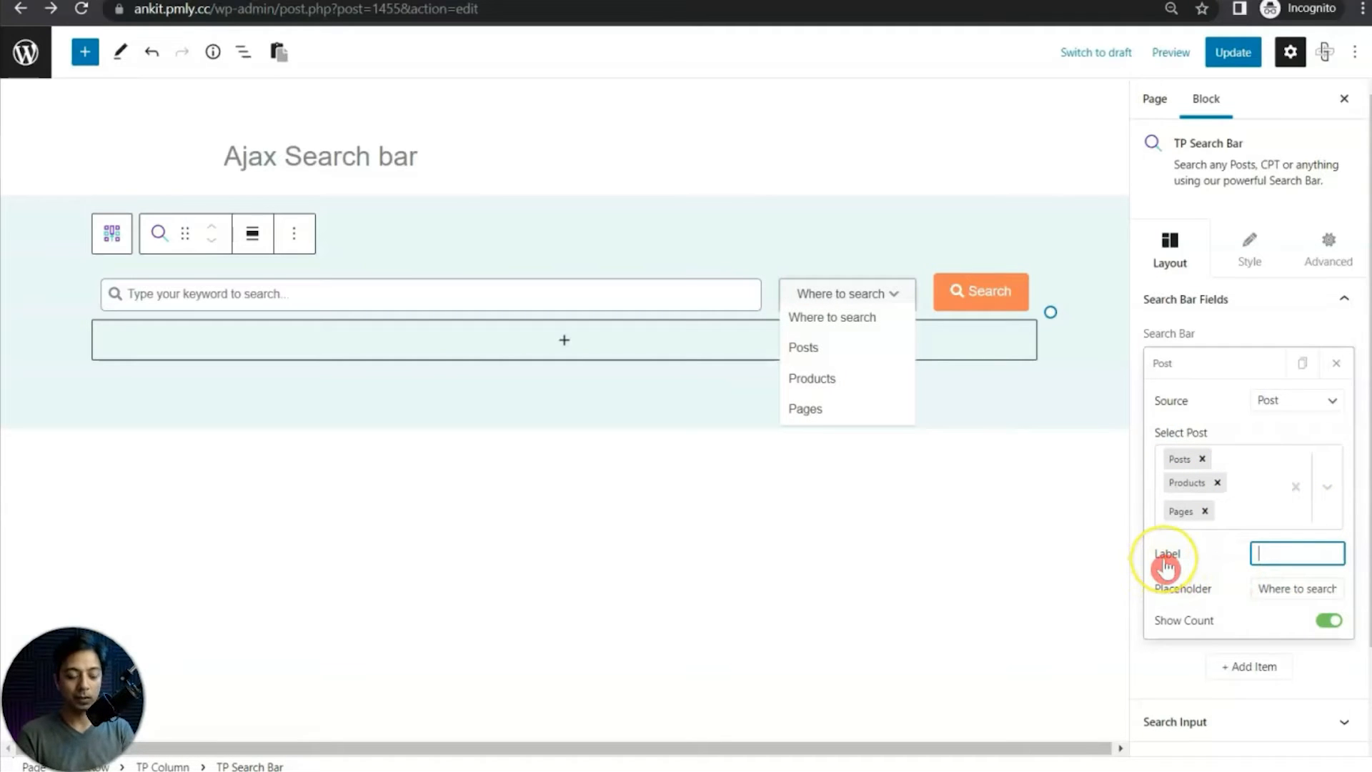
{"action": "type", "text": "Lets find something"}
{"action": "left_click", "coordinate": [974, 420]}
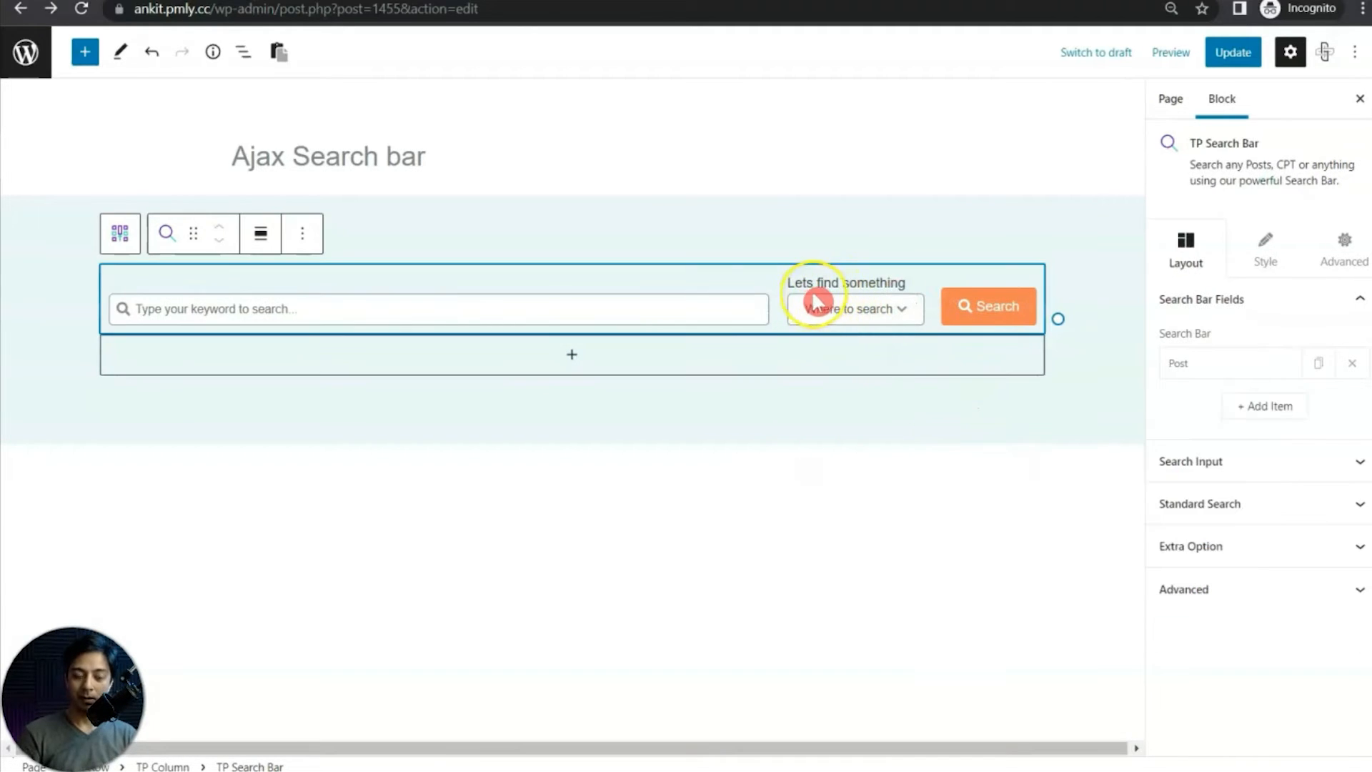
Step: Change the search bar field's source to Taxonomy and select Categories as its taxonomy
{"action": "left_click", "coordinate": [899, 307]}
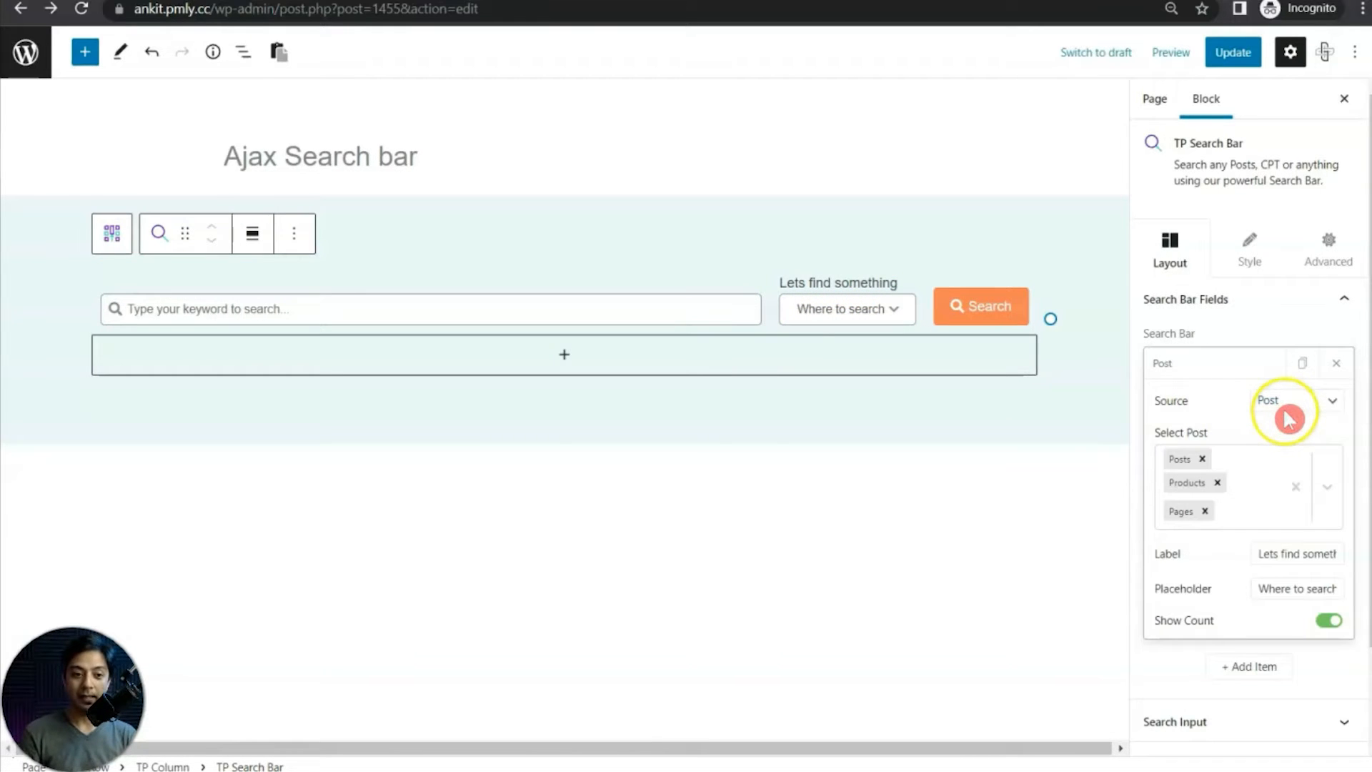
{"action": "left_click", "coordinate": [1286, 414]}
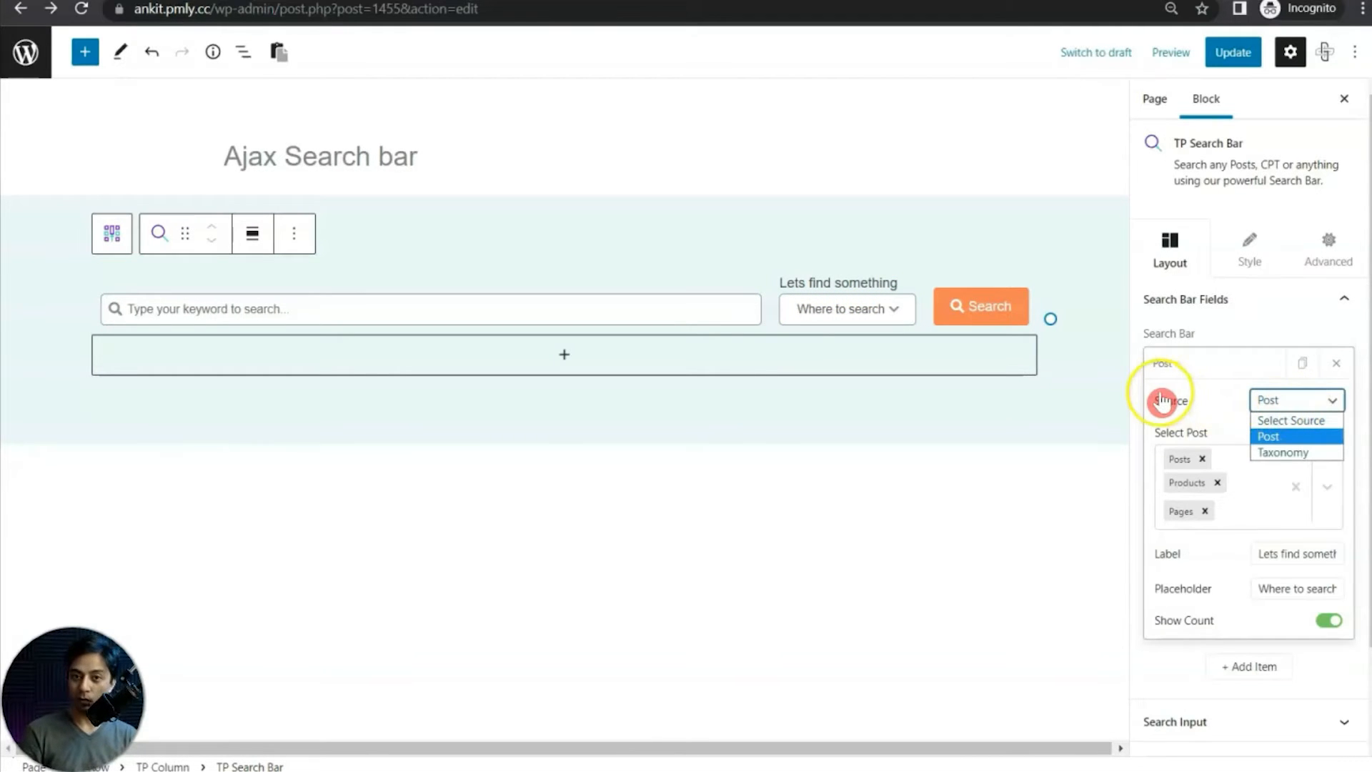
{"action": "left_click", "coordinate": [1301, 453]}
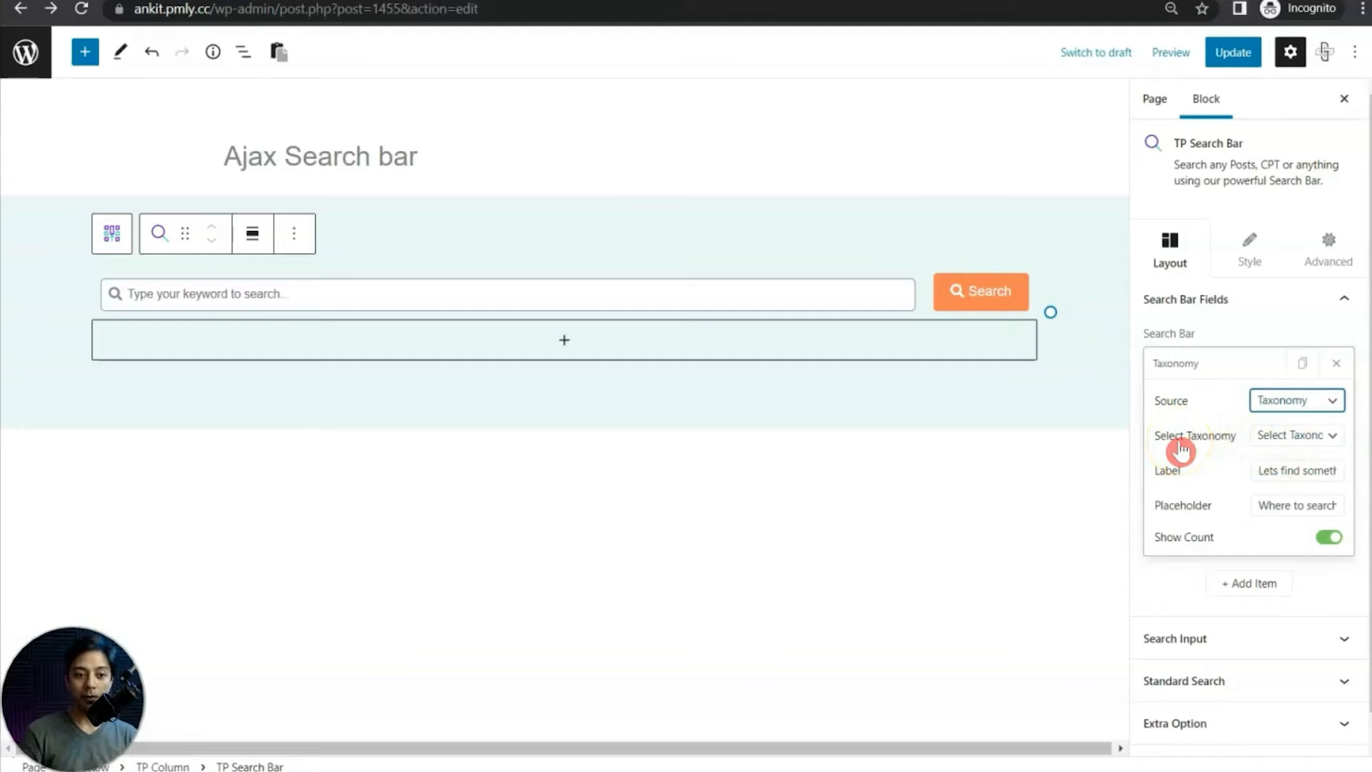
{"action": "left_click", "coordinate": [1283, 437]}
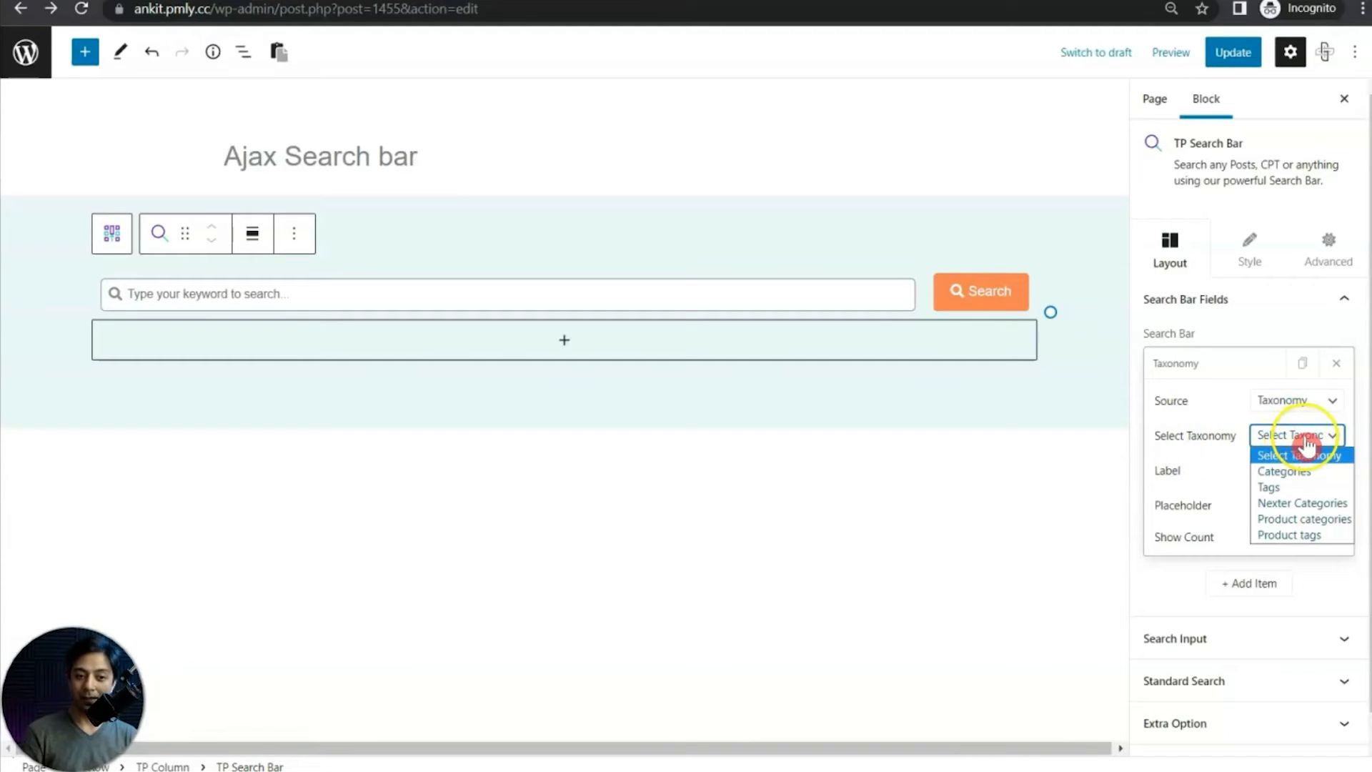
{"action": "left_click", "coordinate": [1324, 475]}
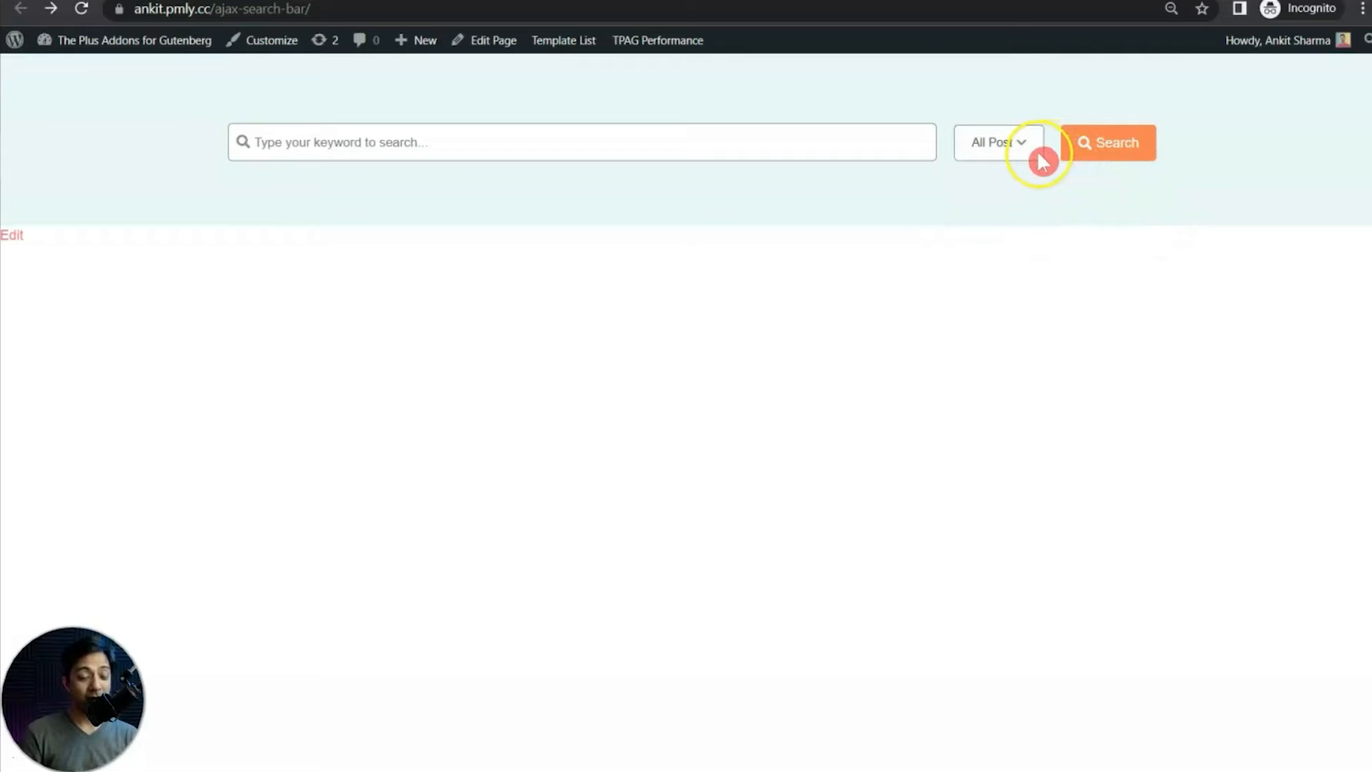
Step: Review the live page's post type dropdown, then check the category dropdown back in the editor
{"action": "left_click", "coordinate": [1021, 147]}
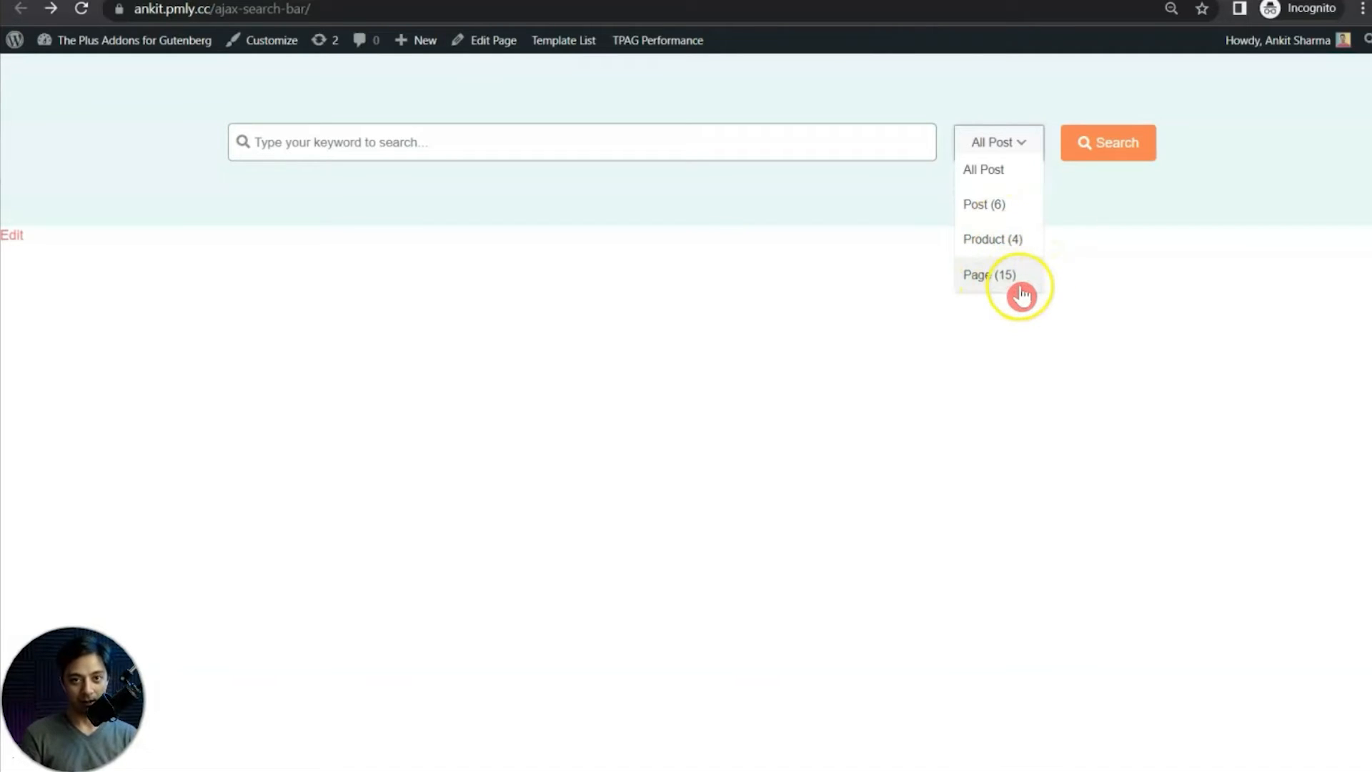
{"action": "left_click", "coordinate": [642, 1]}
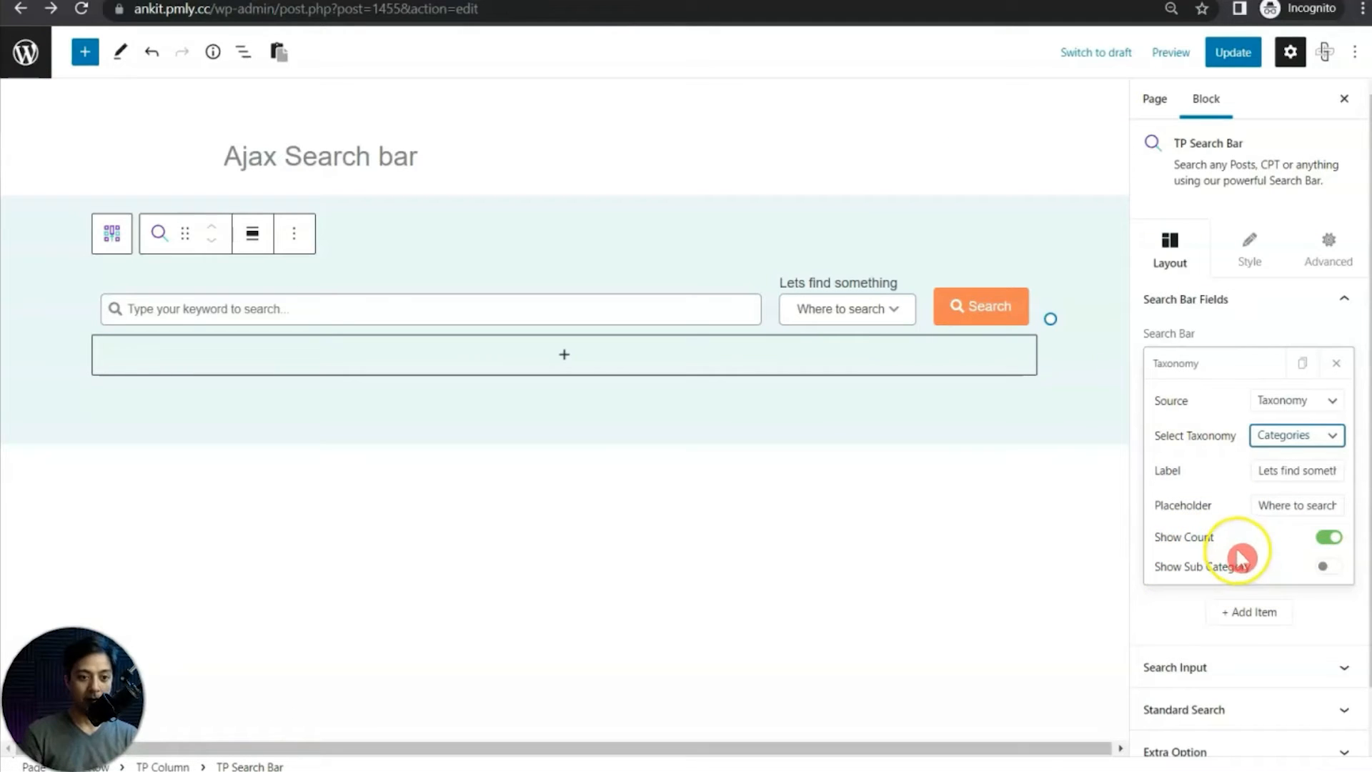
{"action": "left_click", "coordinate": [879, 311]}
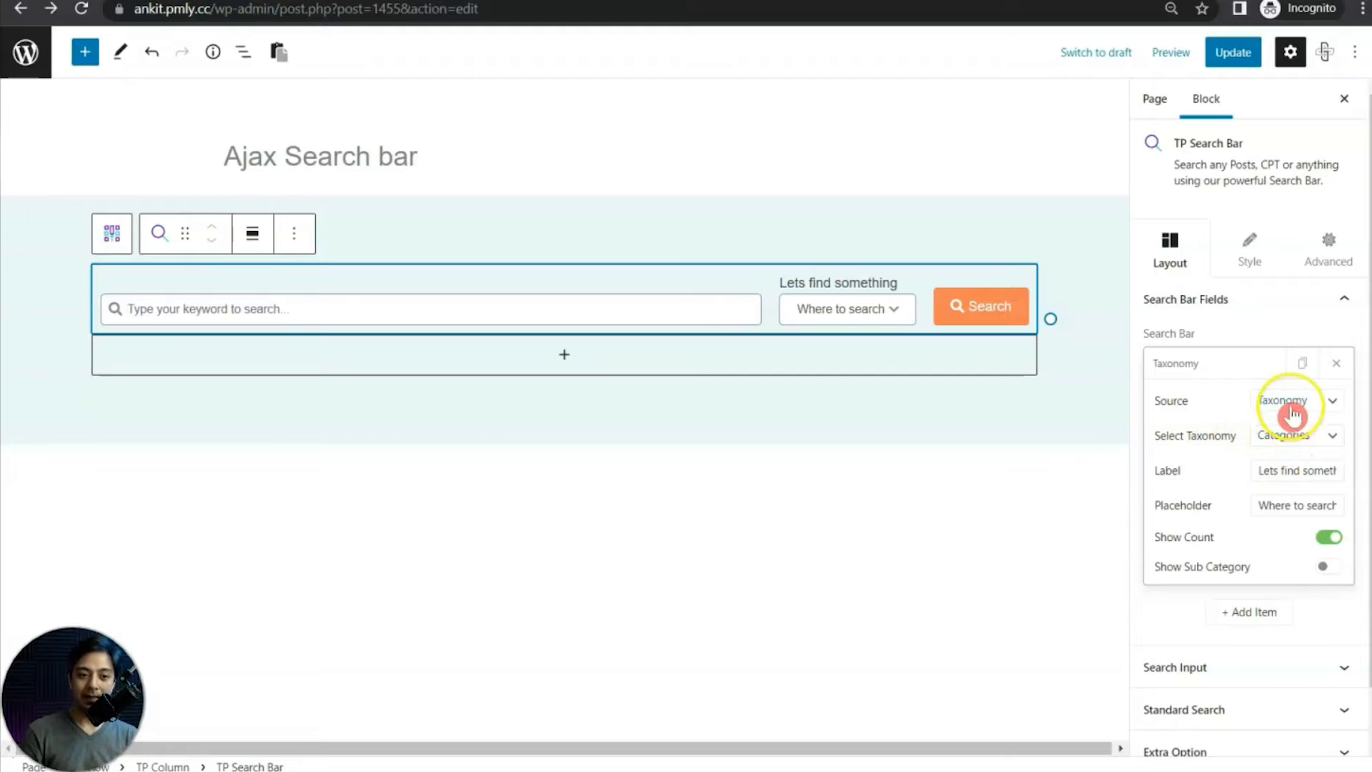
Step: Preview the category dropdown, change the field's taxonomy to Product categories and preview the dropdown's terms again
{"action": "left_click", "coordinate": [888, 316]}
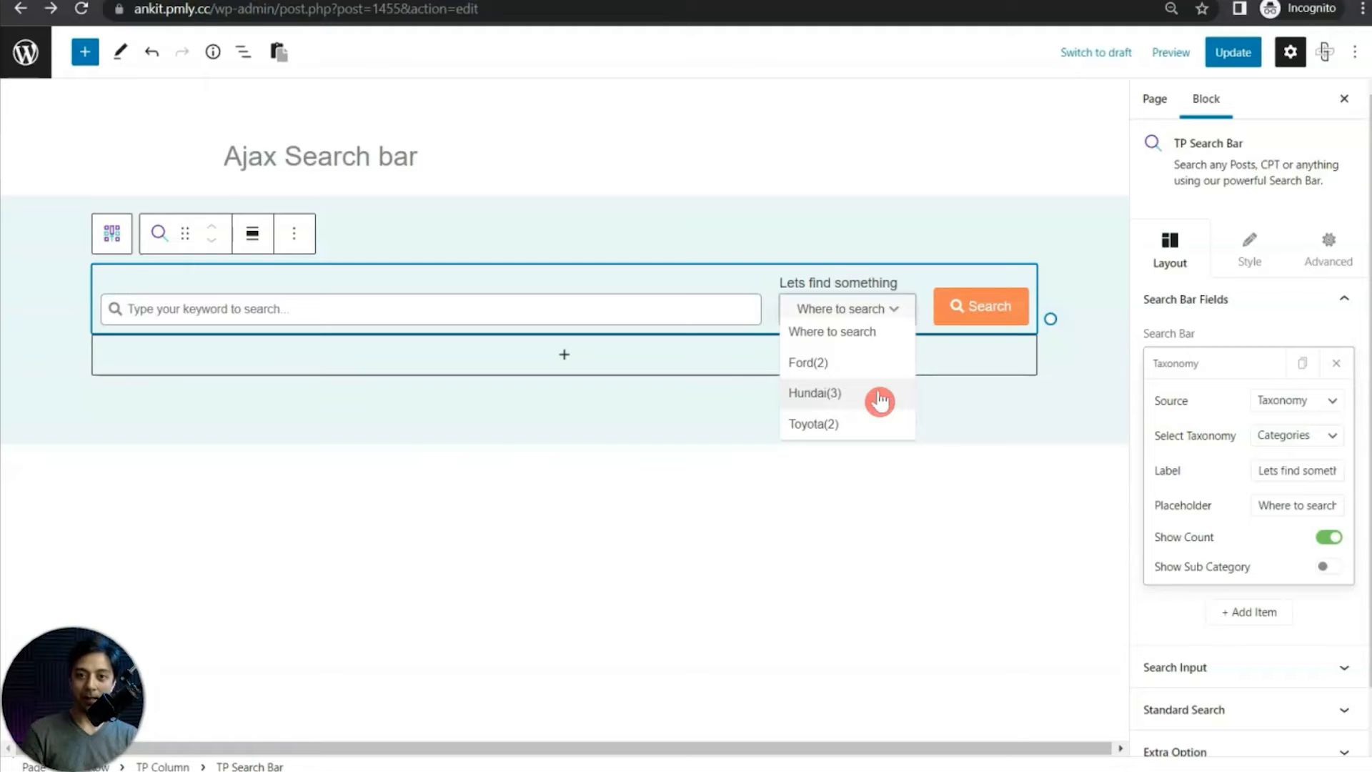
{"action": "left_click", "coordinate": [1296, 436]}
{"action": "left_click", "coordinate": [1309, 523]}
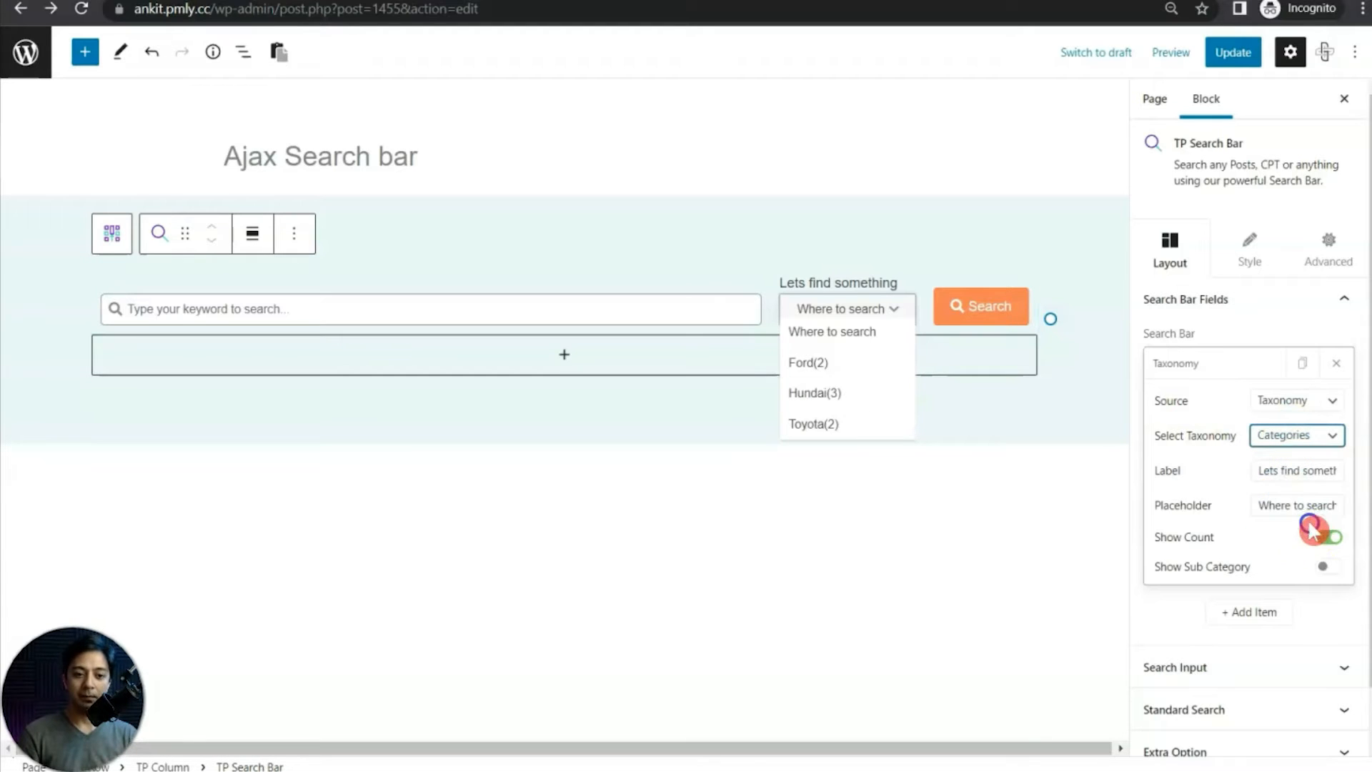
{"action": "left_click", "coordinate": [894, 312]}
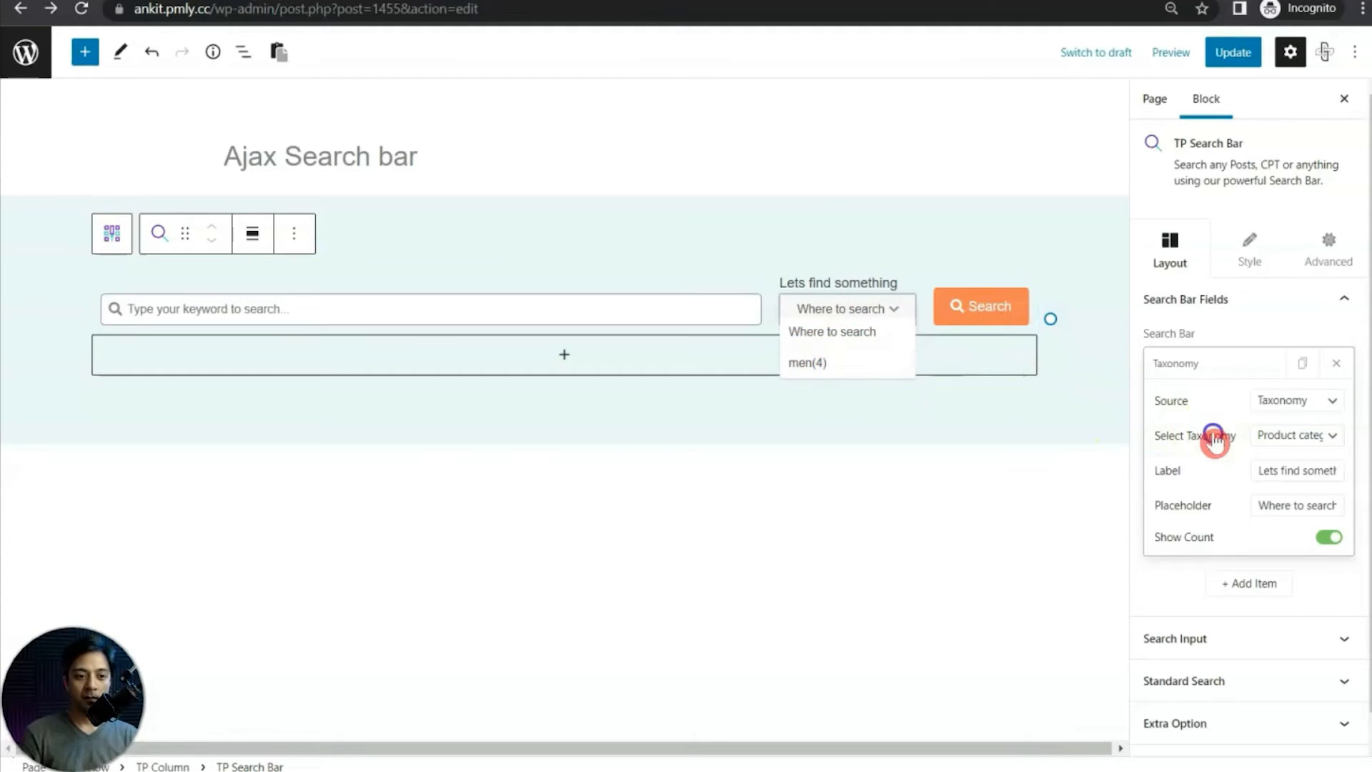
Step: Reset the taxonomy choice to Select Taxonomy and set the search bar field's source to Post
{"action": "left_click", "coordinate": [1290, 436]}
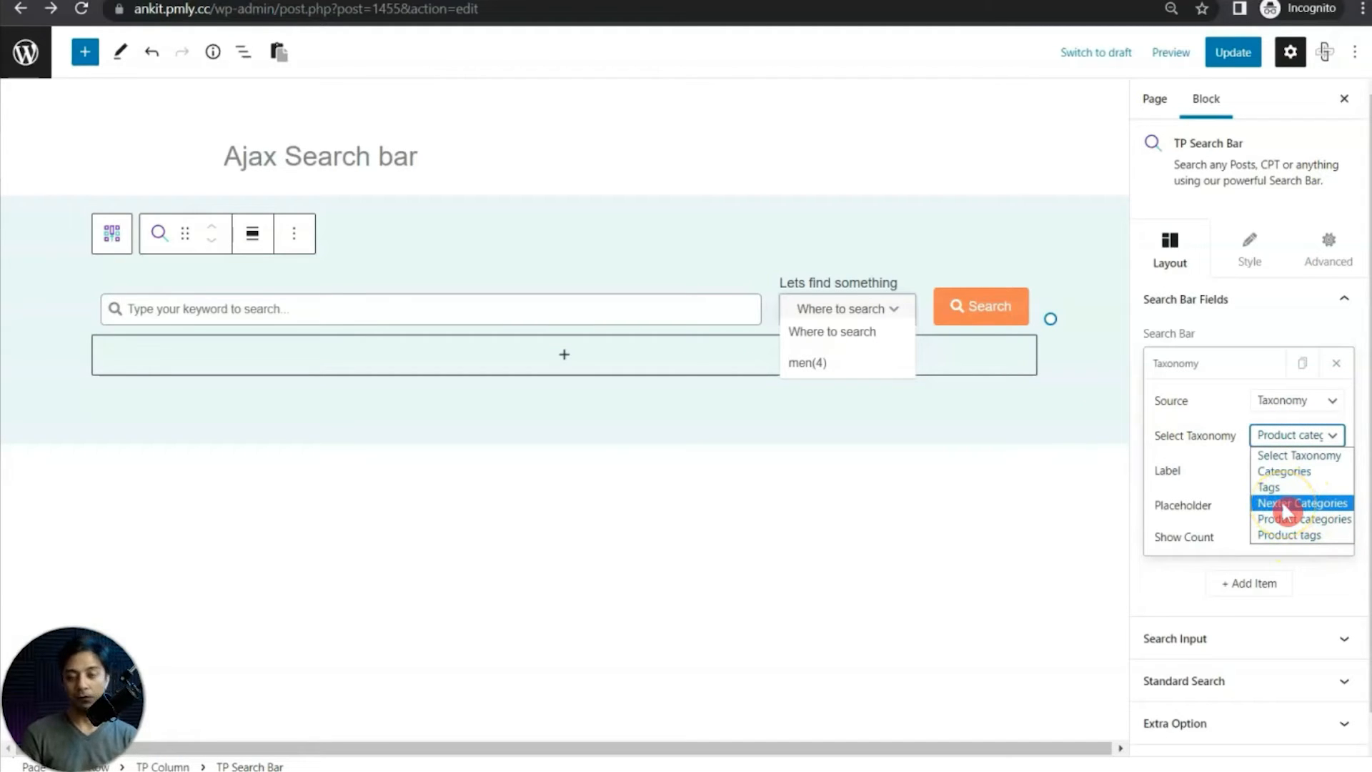
{"action": "left_click", "coordinate": [1305, 456]}
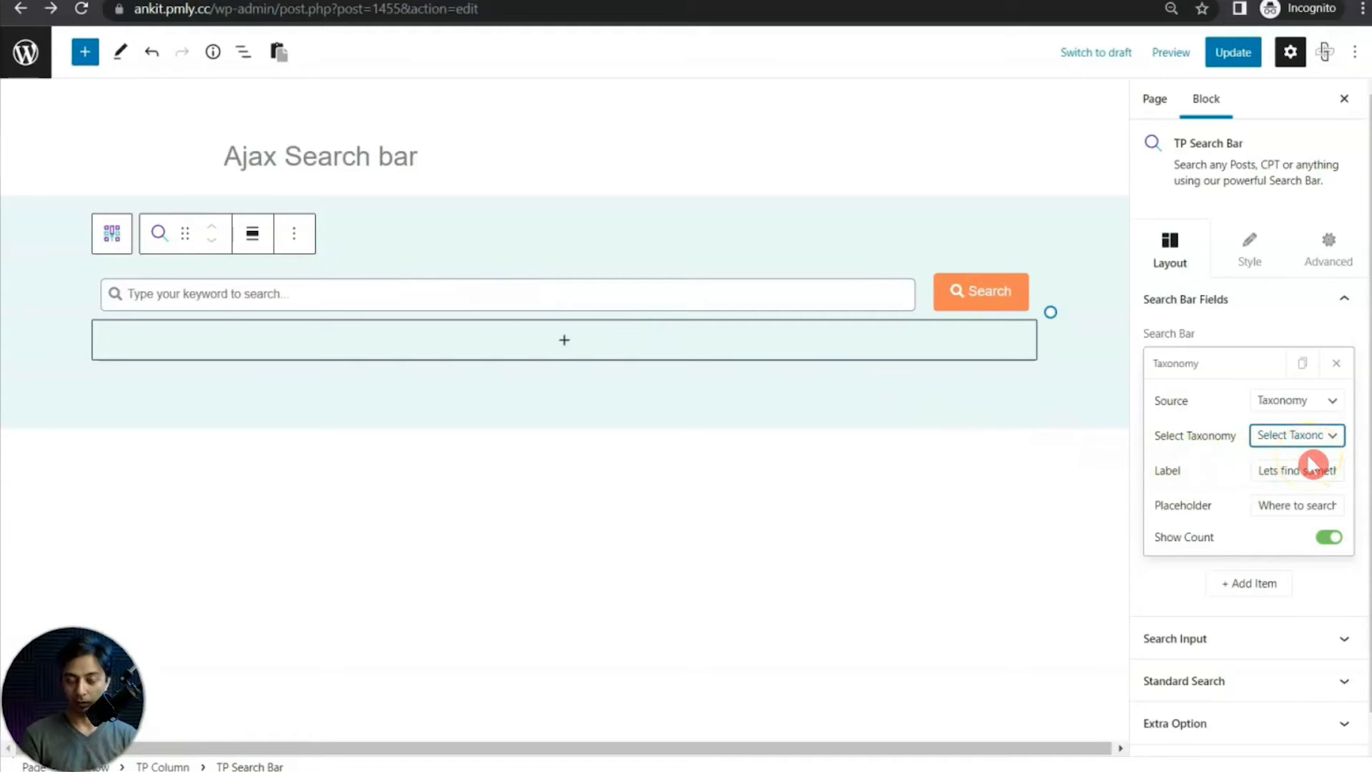
{"action": "left_click", "coordinate": [1317, 401]}
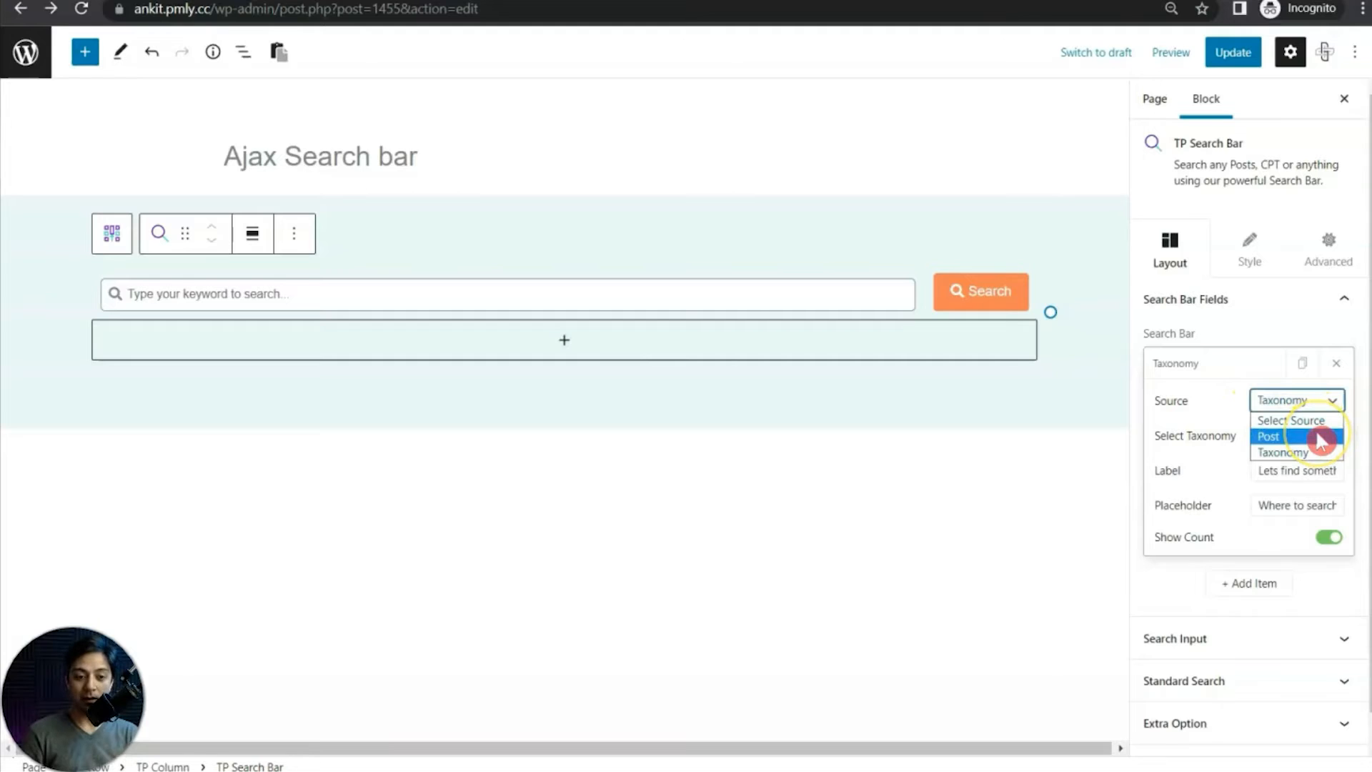
{"action": "left_click", "coordinate": [1320, 437]}
{"action": "left_click", "coordinate": [1313, 409]}
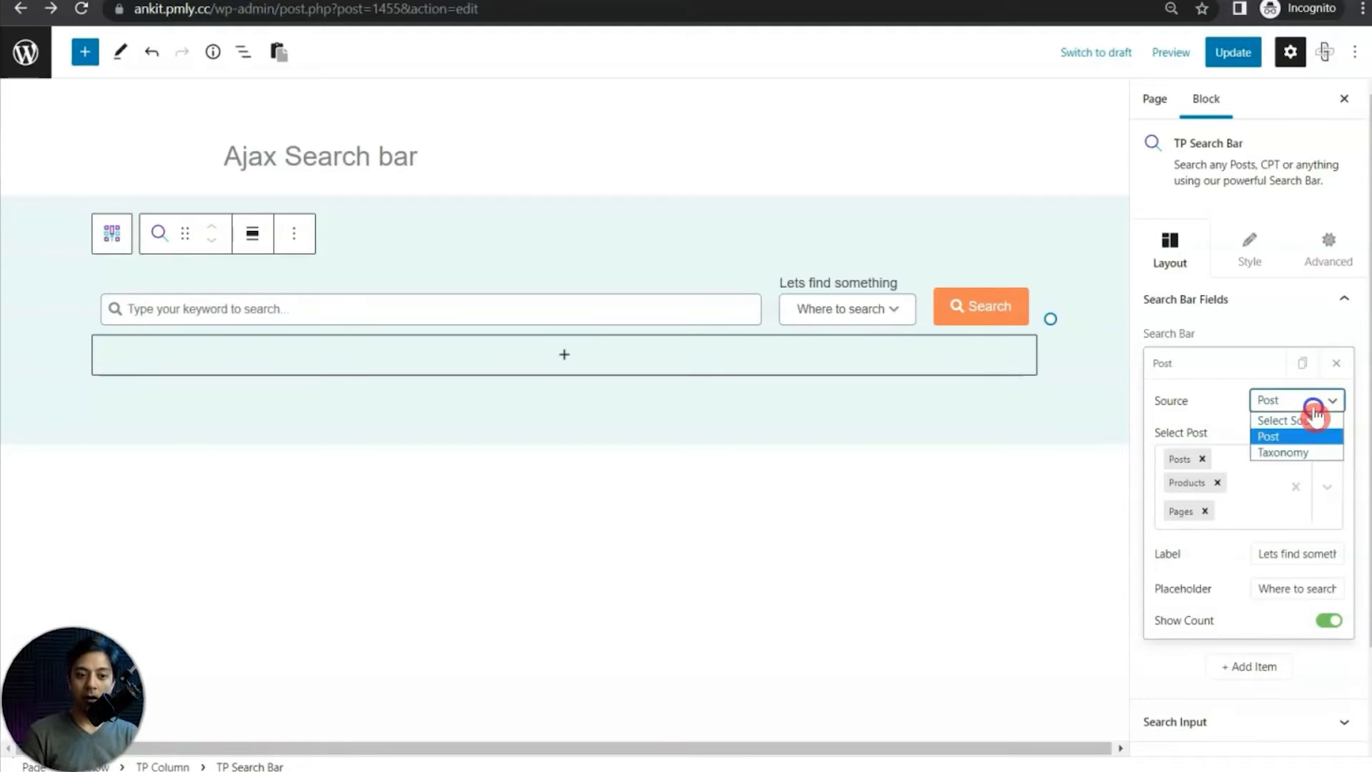
{"action": "left_click", "coordinate": [1300, 453]}
{"action": "left_click", "coordinate": [1349, 405]}
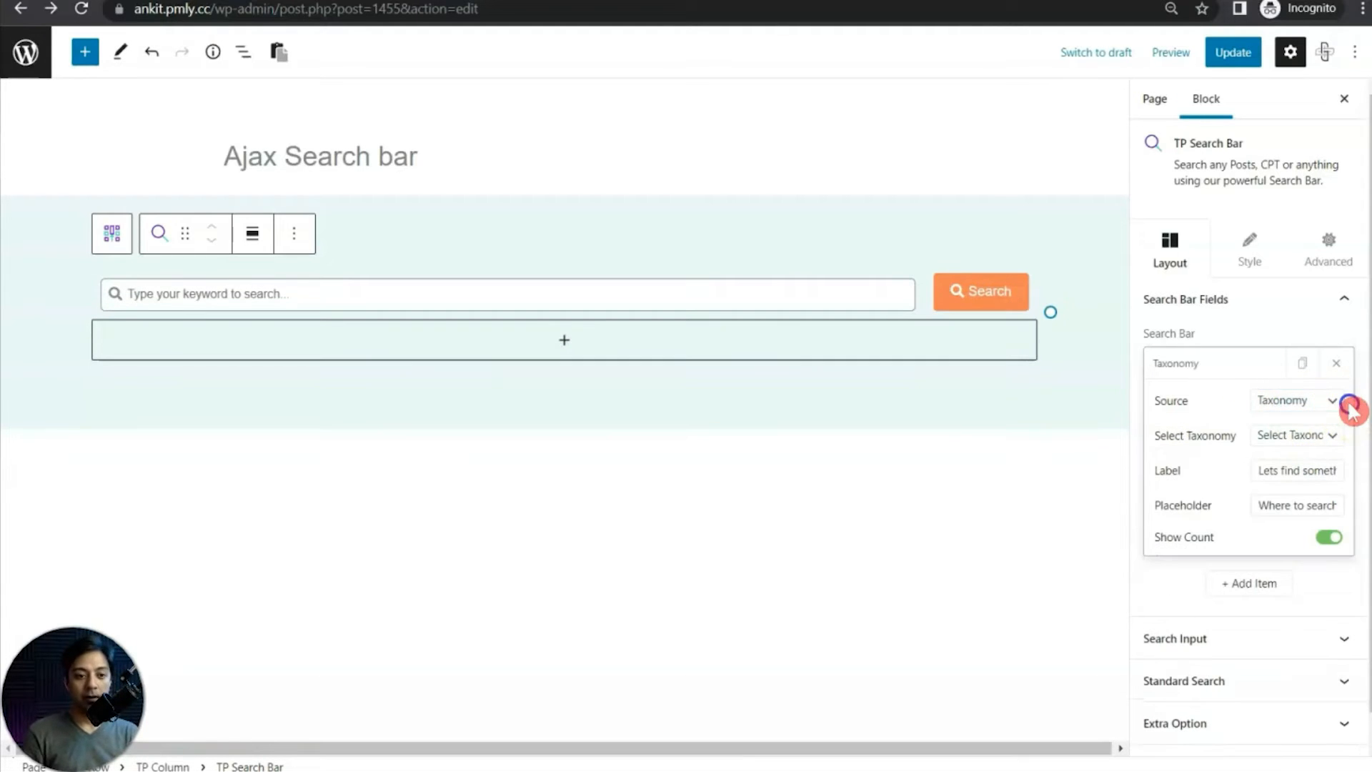
{"action": "left_click", "coordinate": [1302, 435]}
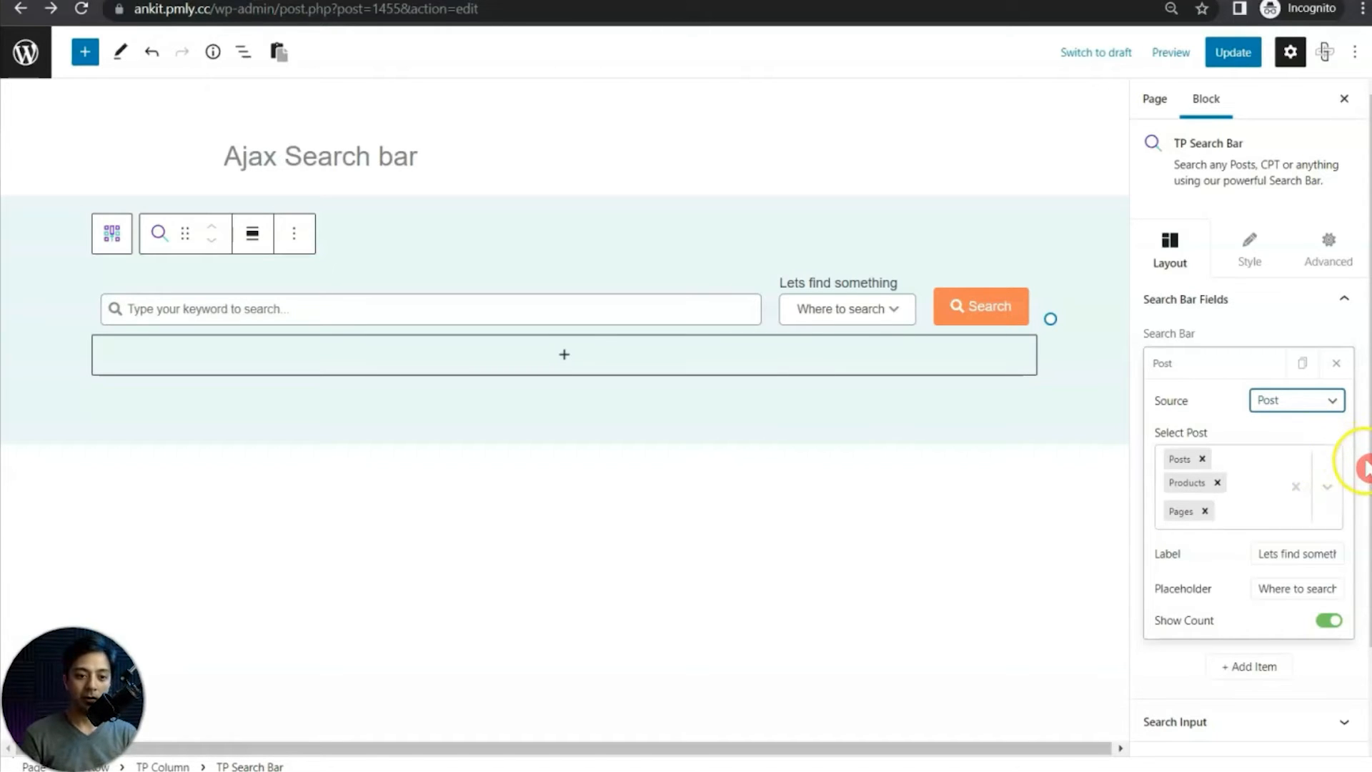
Step: Set the search input's label to "Enter something to search"
{"action": "scroll", "coordinate": [1363, 500], "scroll_direction": "down", "scroll_amount": 3}
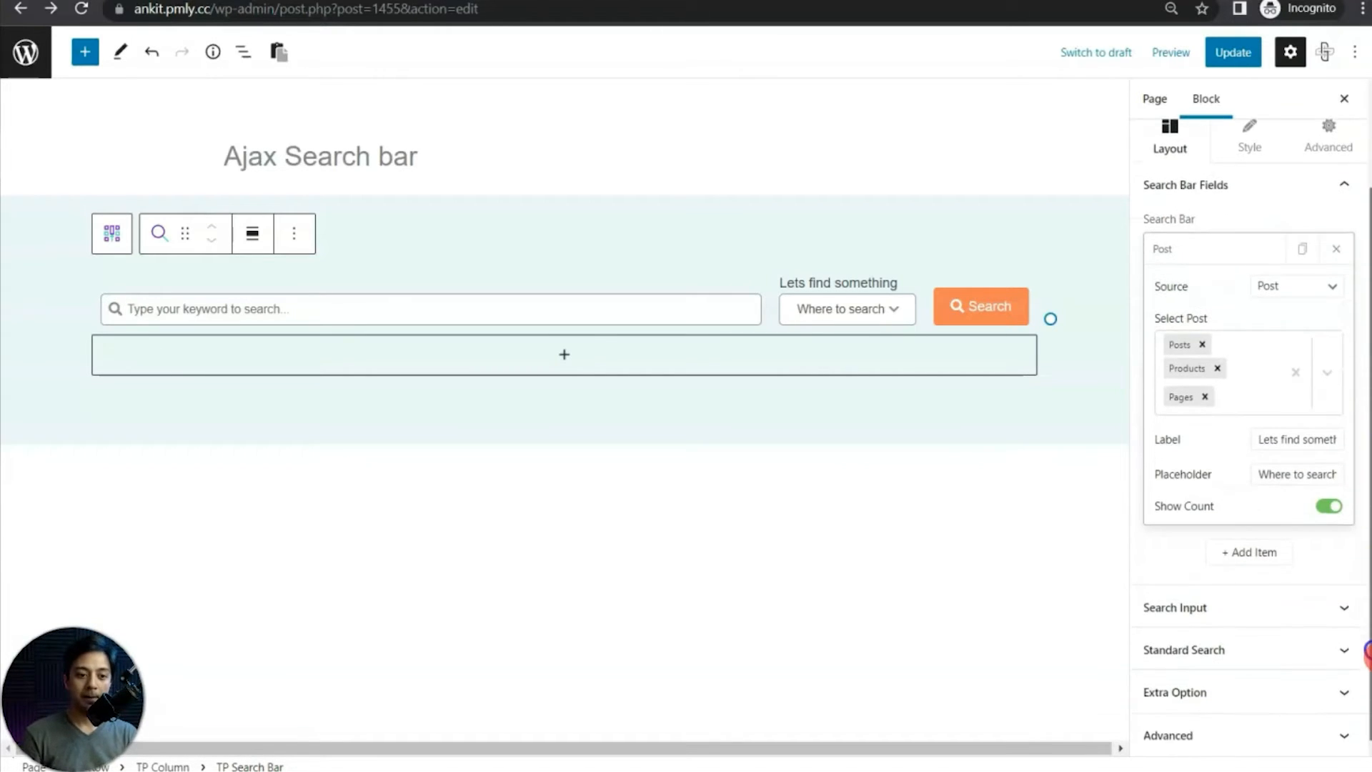
{"action": "left_click", "coordinate": [1212, 626]}
{"action": "left_click", "coordinate": [1313, 629]}
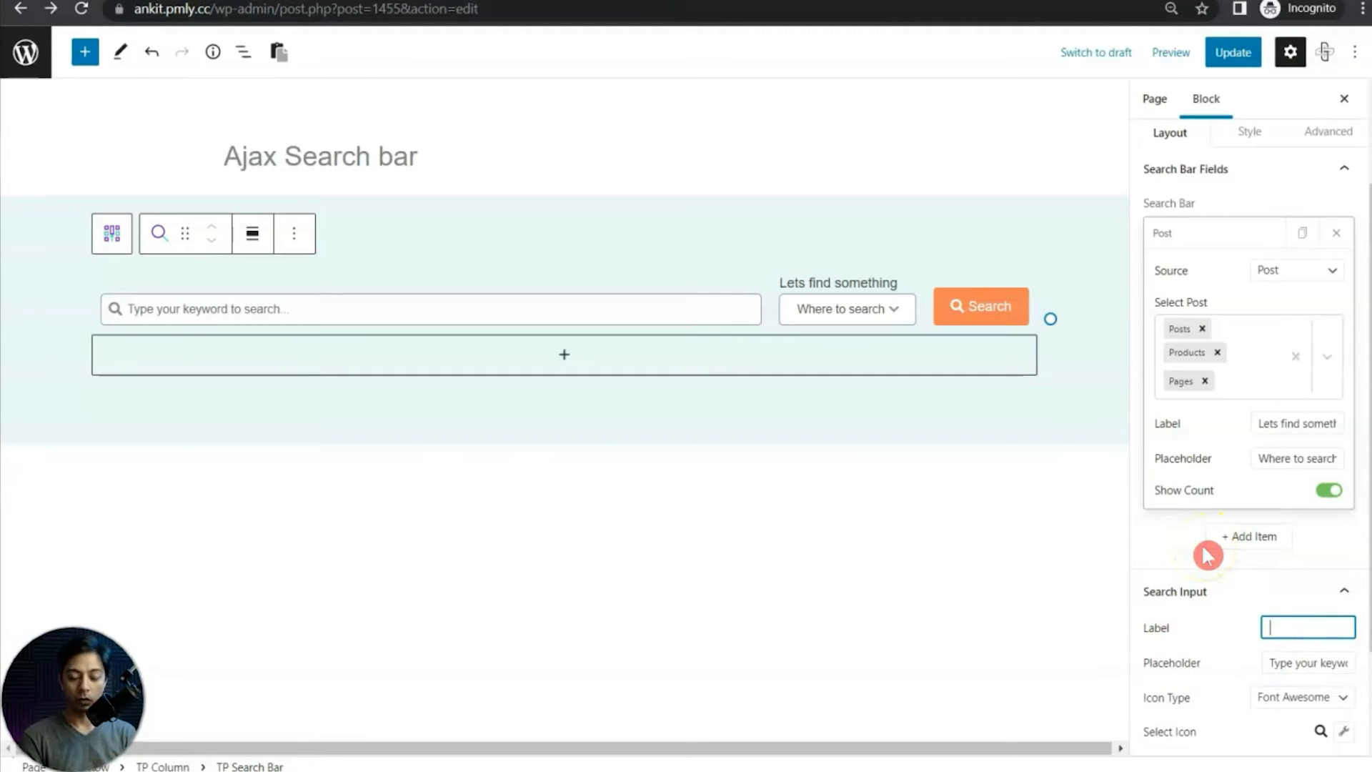
{"action": "type", "text": "Enter something to search"}
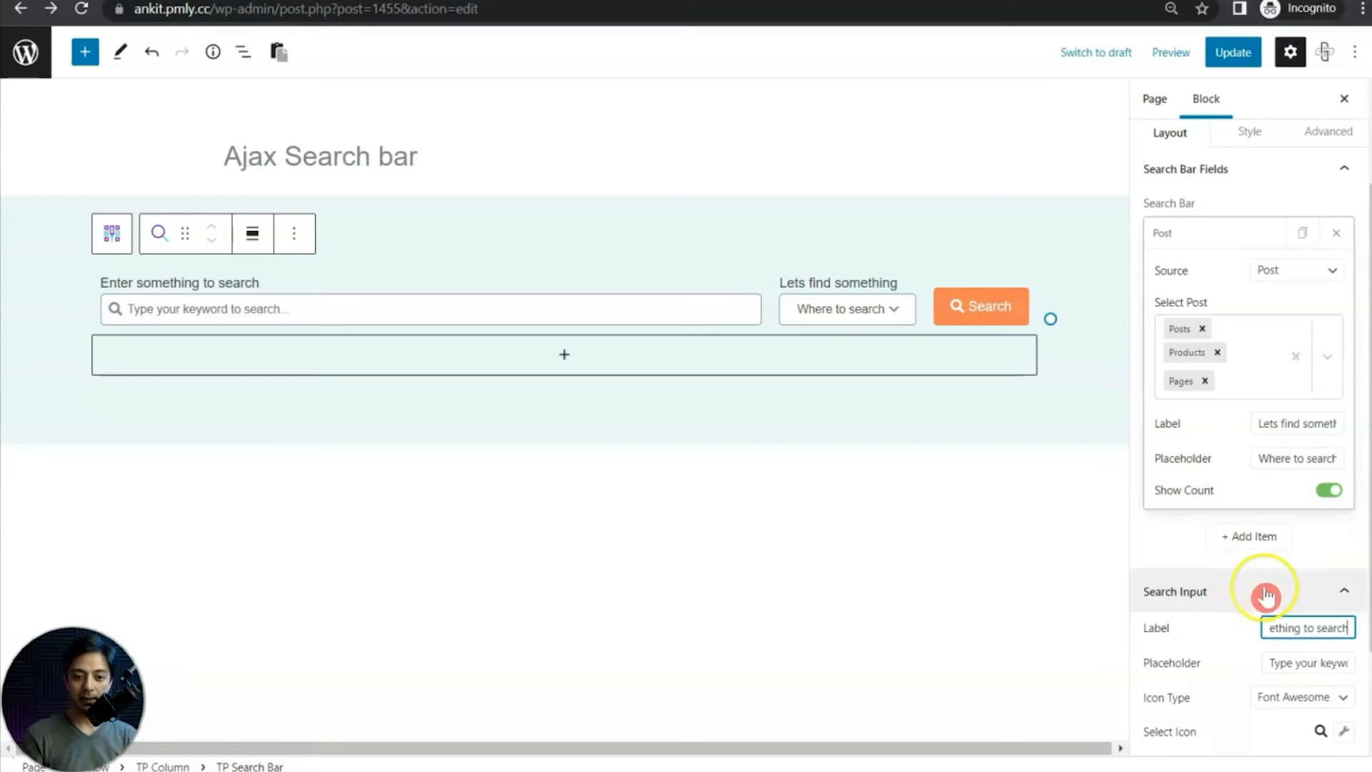
{"action": "scroll", "coordinate": [1266, 584], "scroll_direction": "down", "scroll_amount": 2}
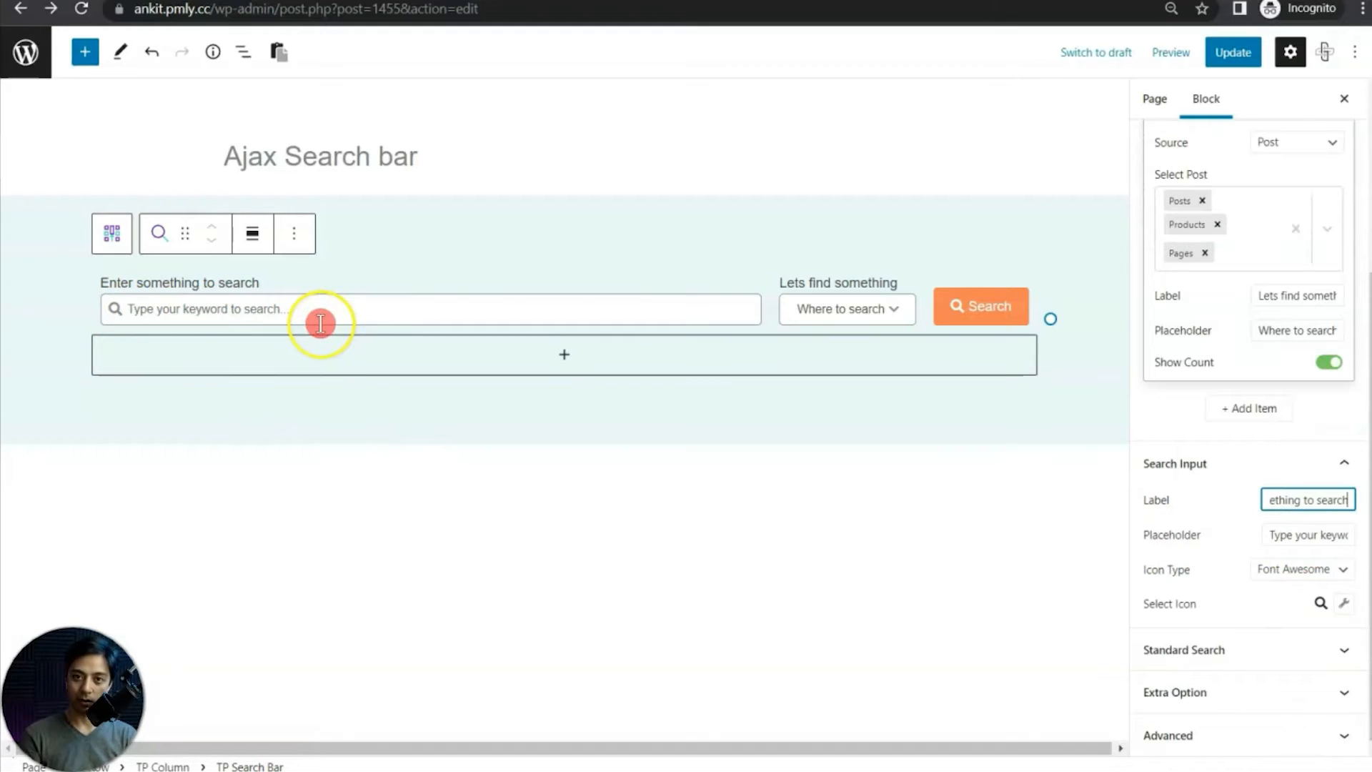
{"action": "left_click", "coordinate": [1293, 532]}
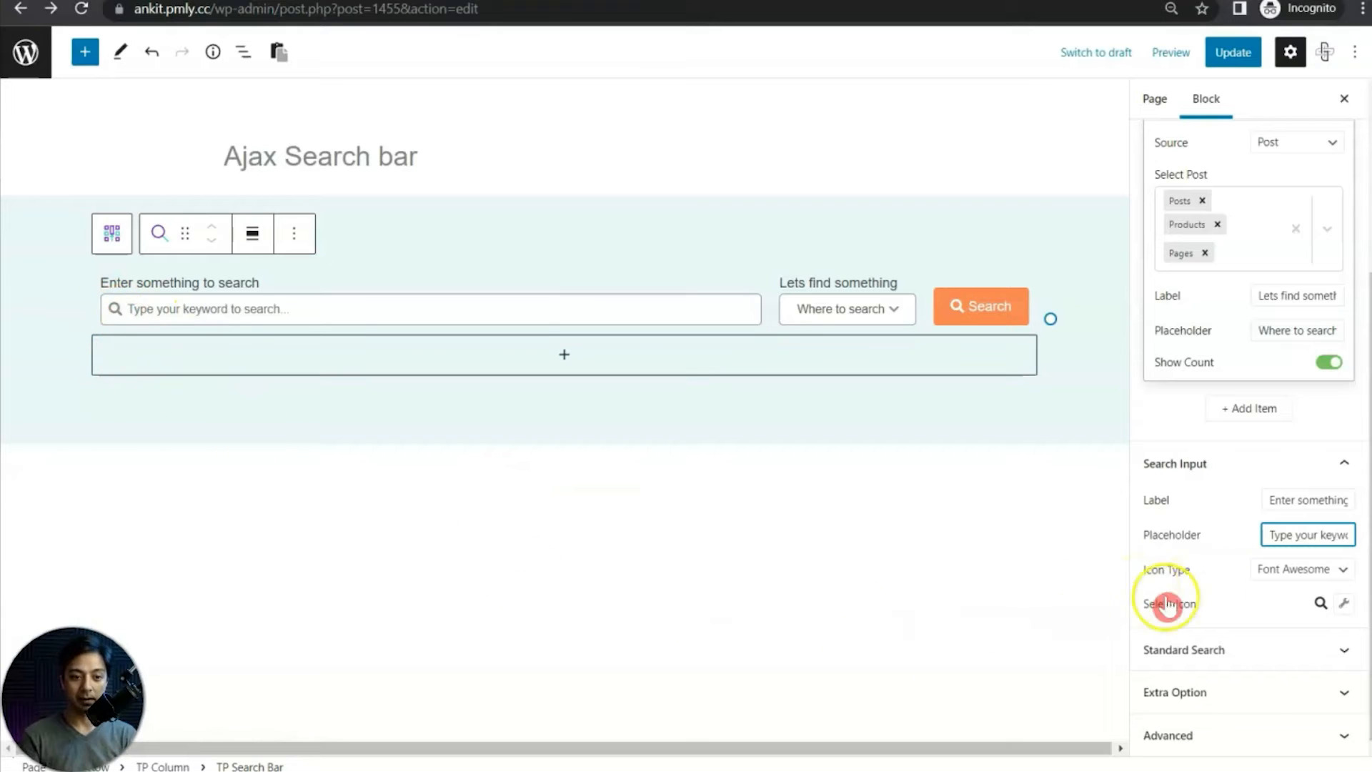
Step: Find the pizza icon with "piz" and apply it to the search input
{"action": "left_click", "coordinate": [1341, 603]}
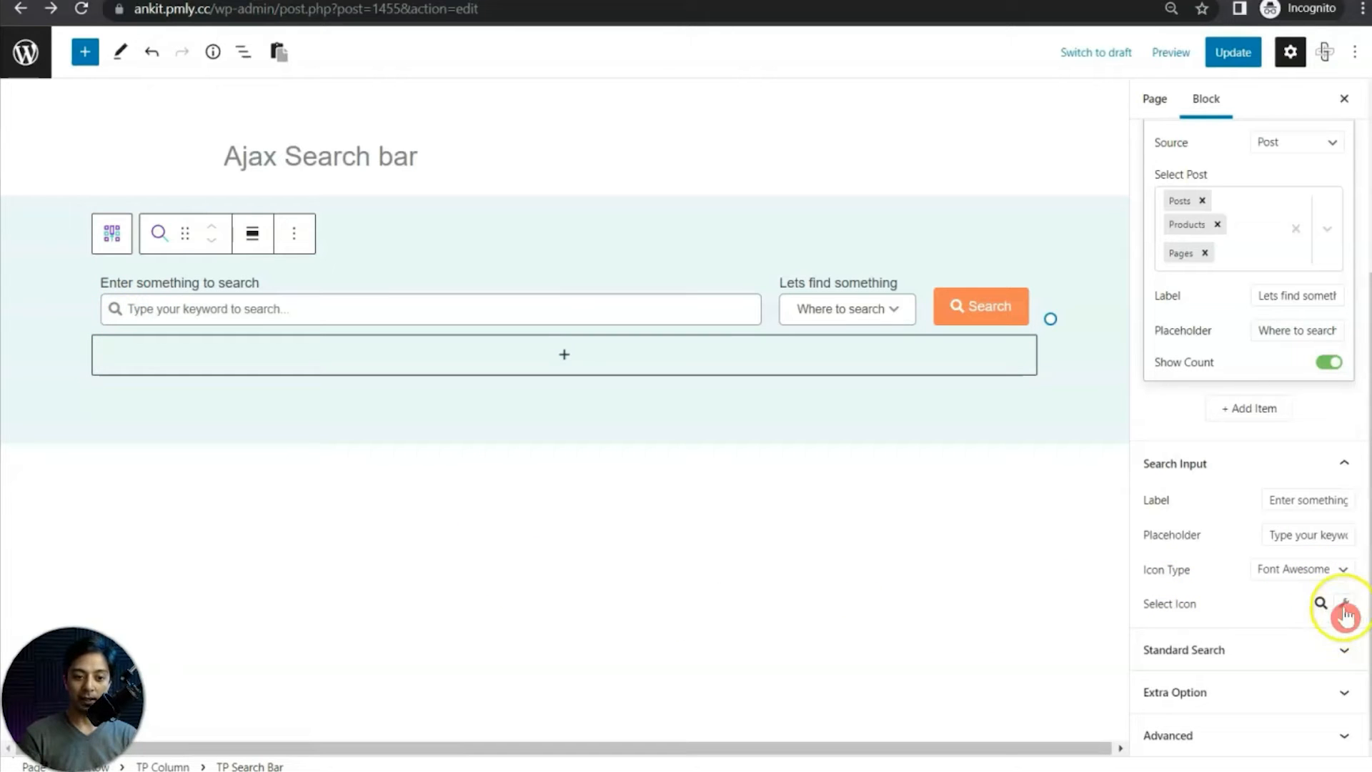
{"action": "left_click", "coordinate": [1342, 603]}
{"action": "type", "text": "piz"}
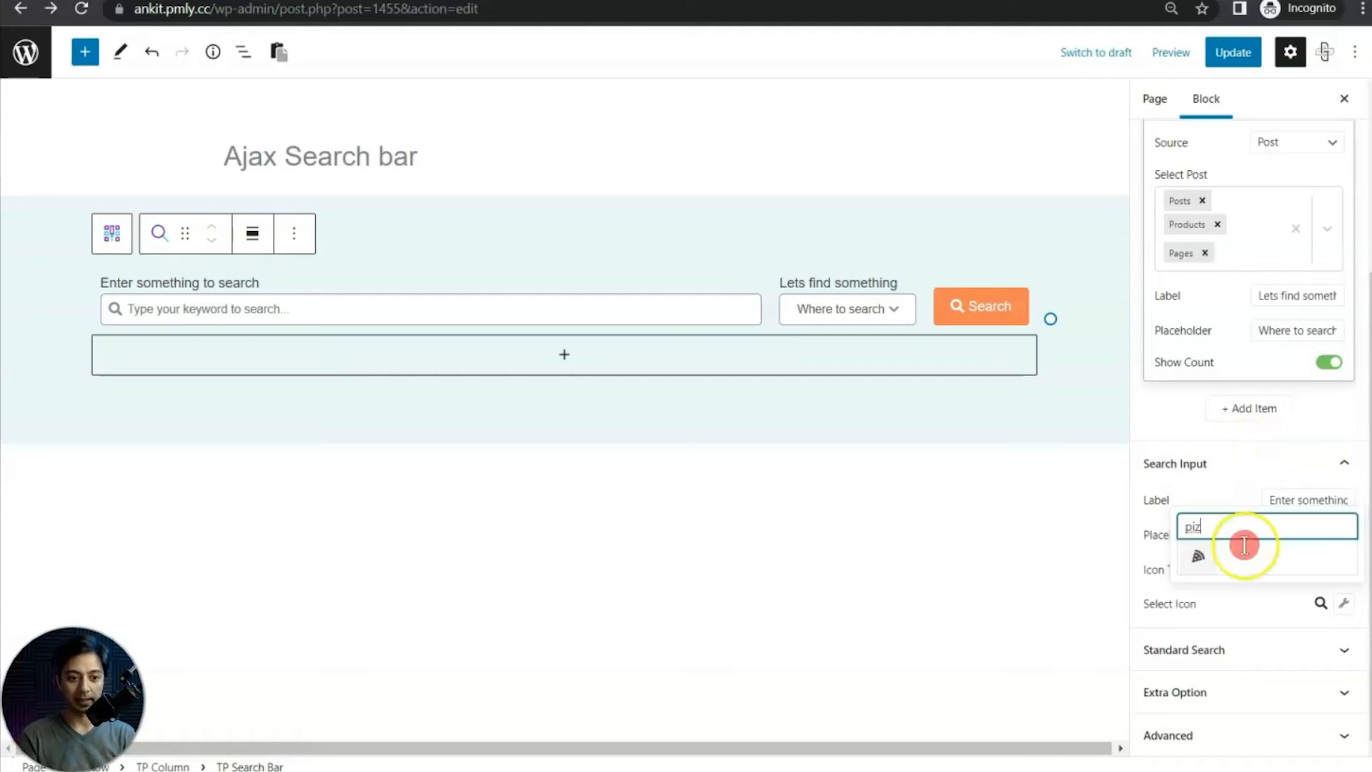
{"action": "left_click", "coordinate": [1198, 557]}
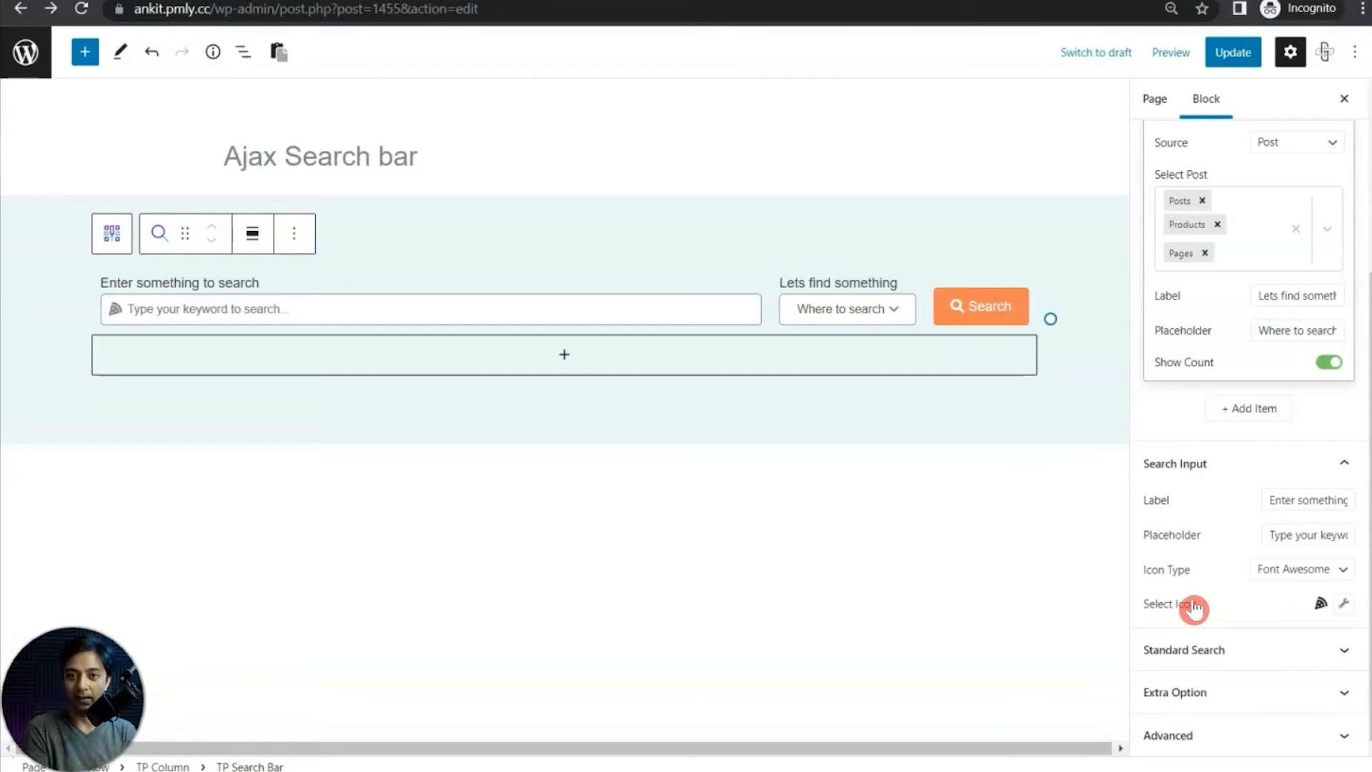
Step: Find the solid building icon with "buil" and set it as the search input's icon
{"action": "left_click", "coordinate": [1342, 604]}
{"action": "type", "text": "buil"}
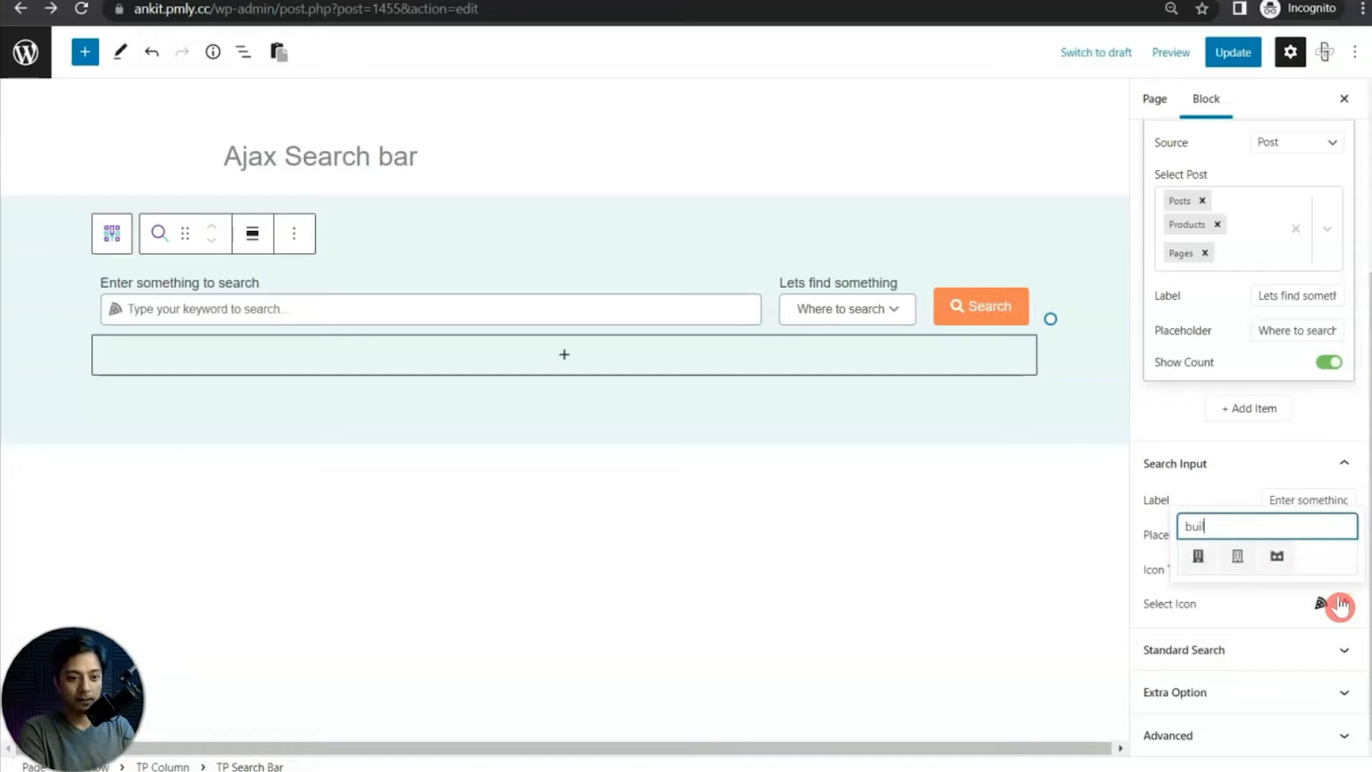
{"action": "left_click", "coordinate": [1200, 565]}
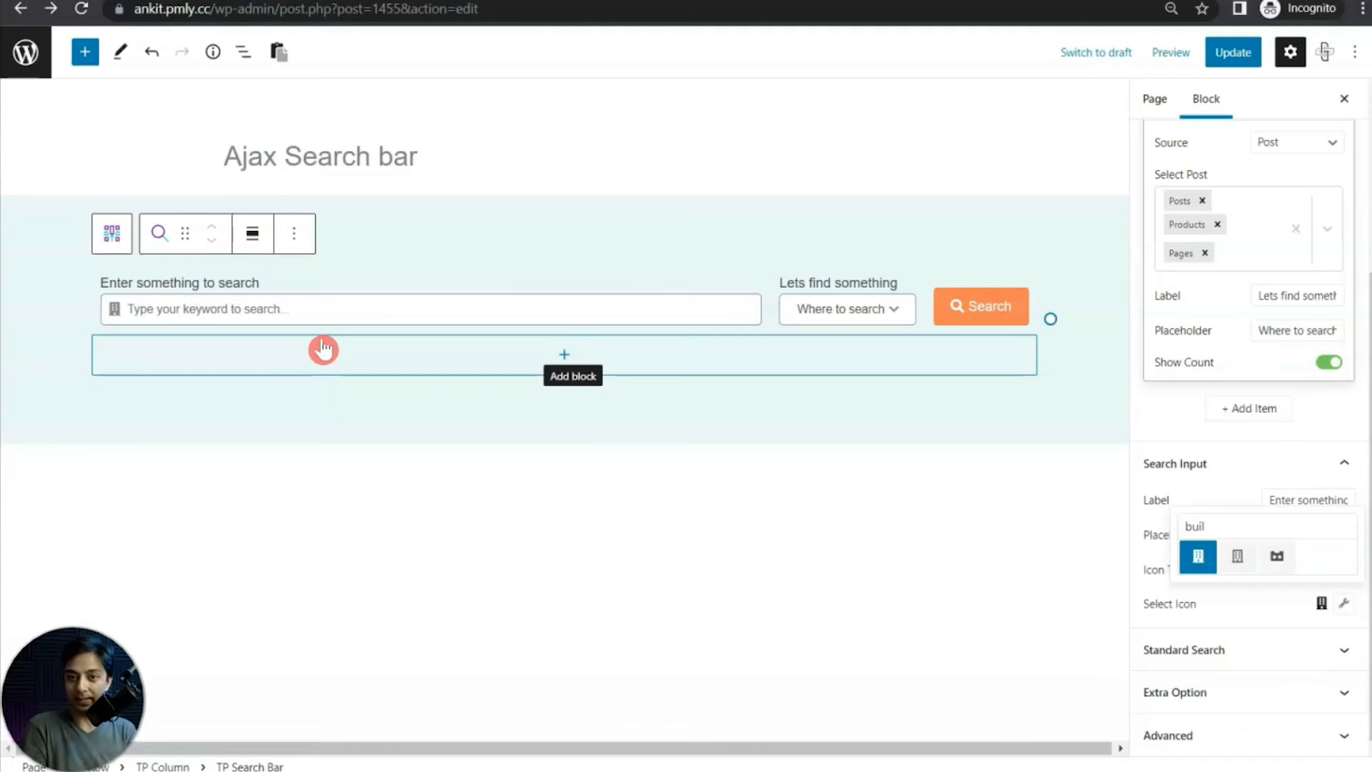
{"action": "left_click", "coordinate": [1321, 605]}
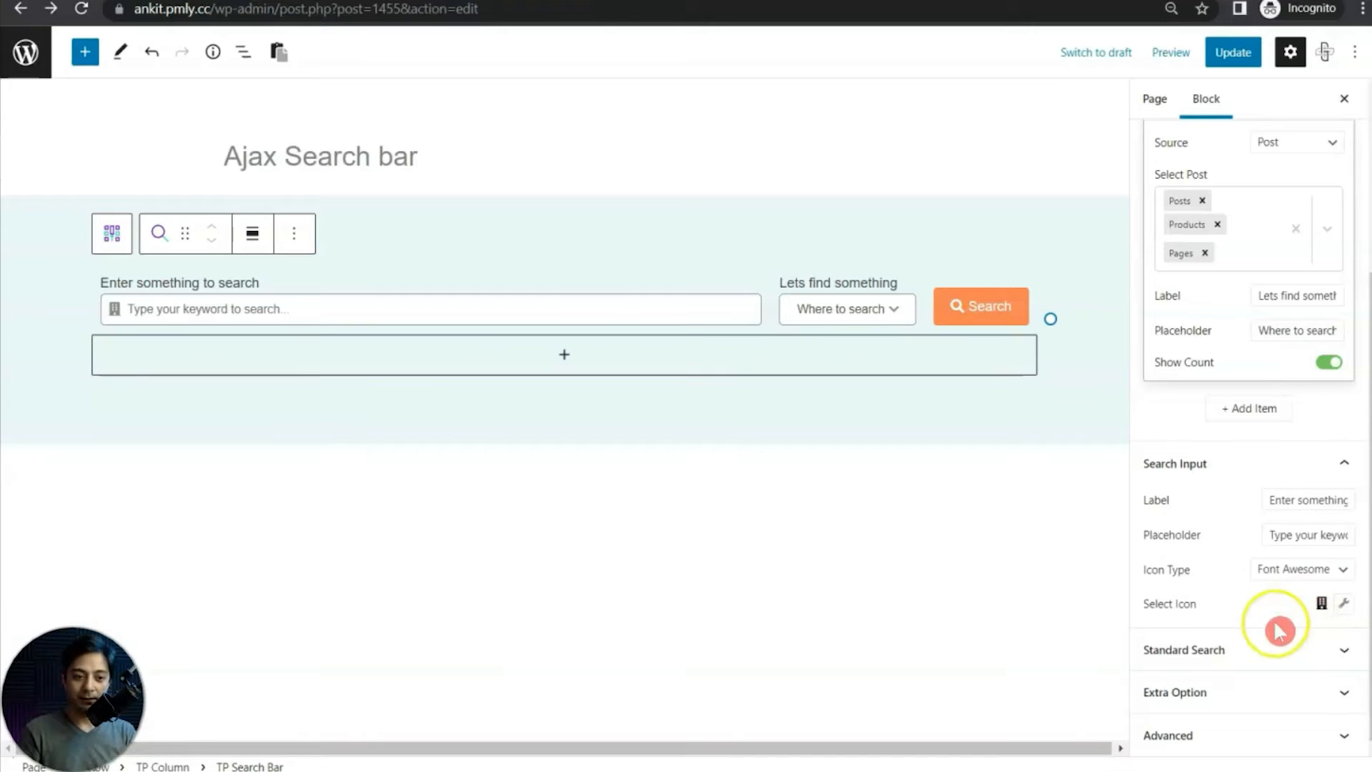
Step: Keep the standard search type at Default and enable Search in Content among the generic filters
{"action": "left_click", "coordinate": [1227, 661]}
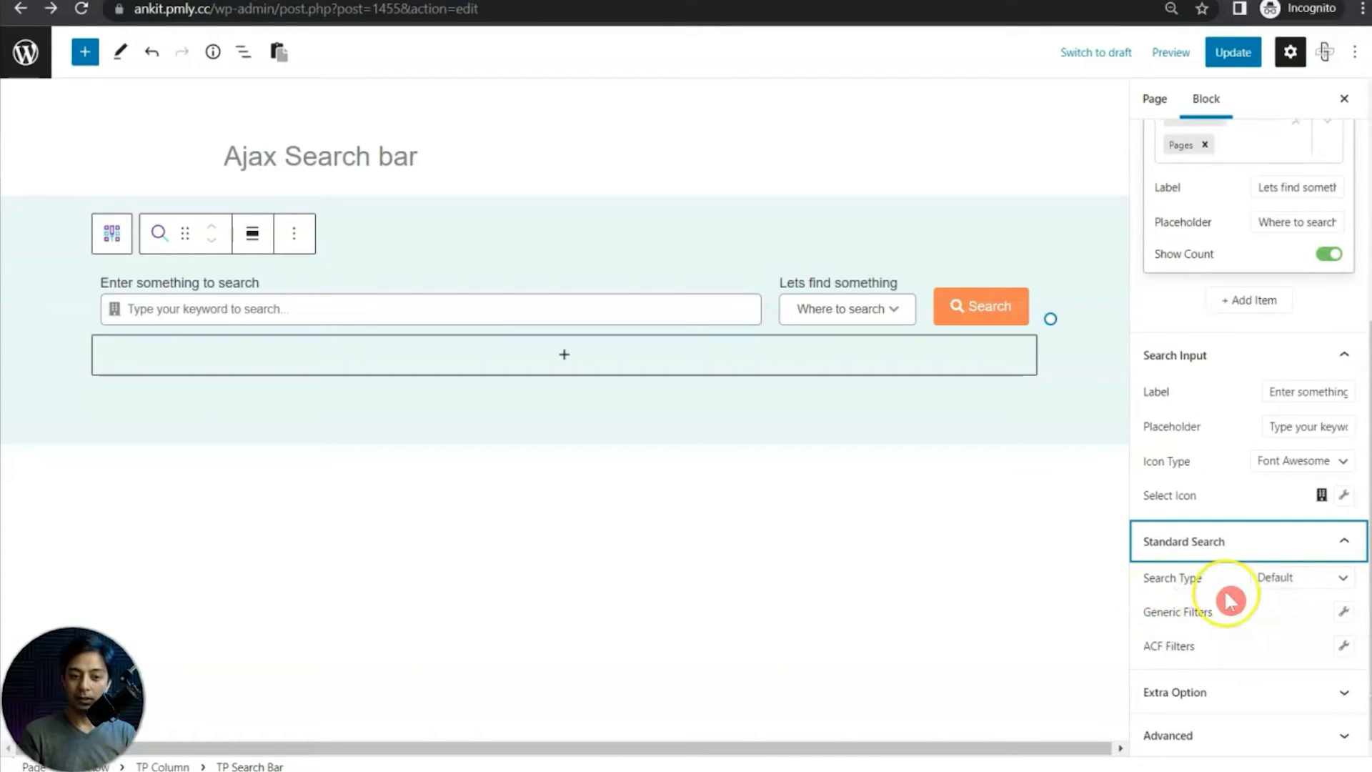
{"action": "left_click", "coordinate": [1316, 583]}
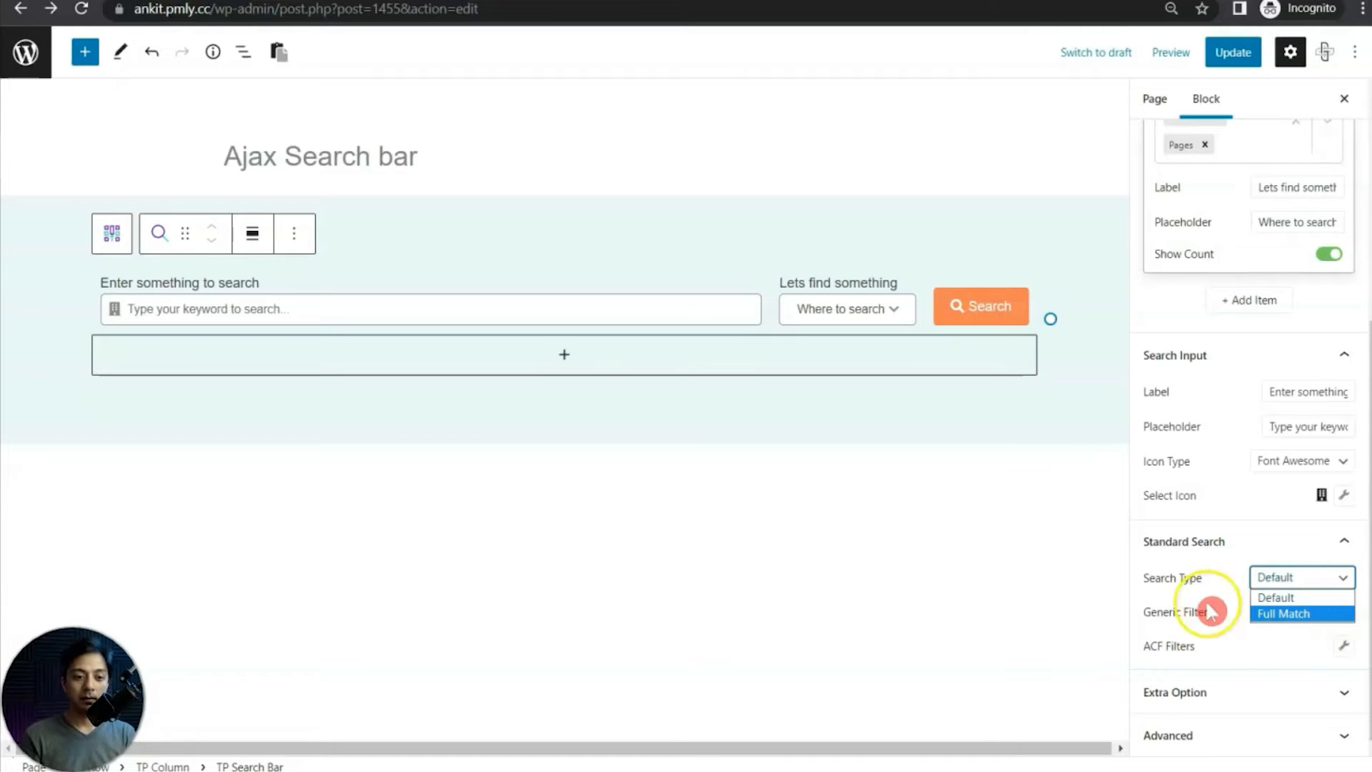
{"action": "left_click", "coordinate": [1311, 604]}
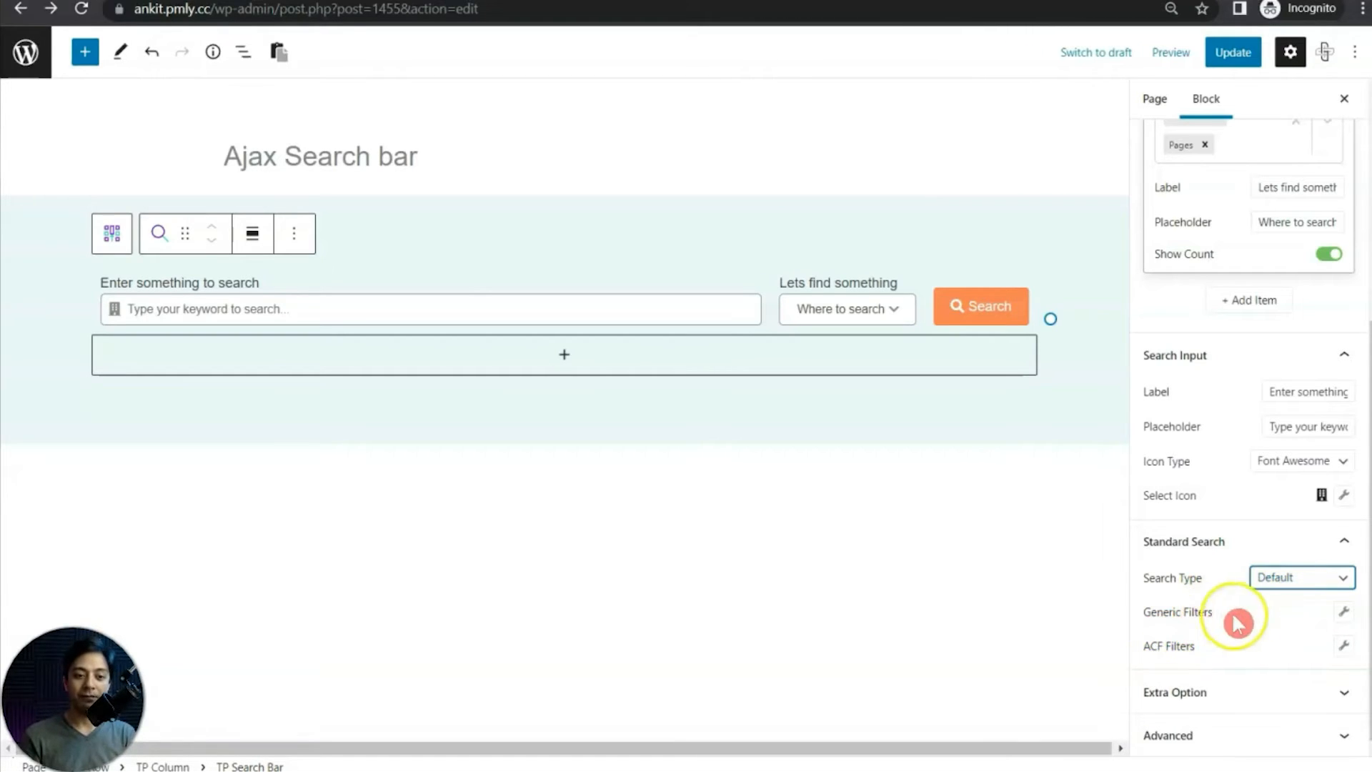
{"action": "left_click", "coordinate": [1343, 613]}
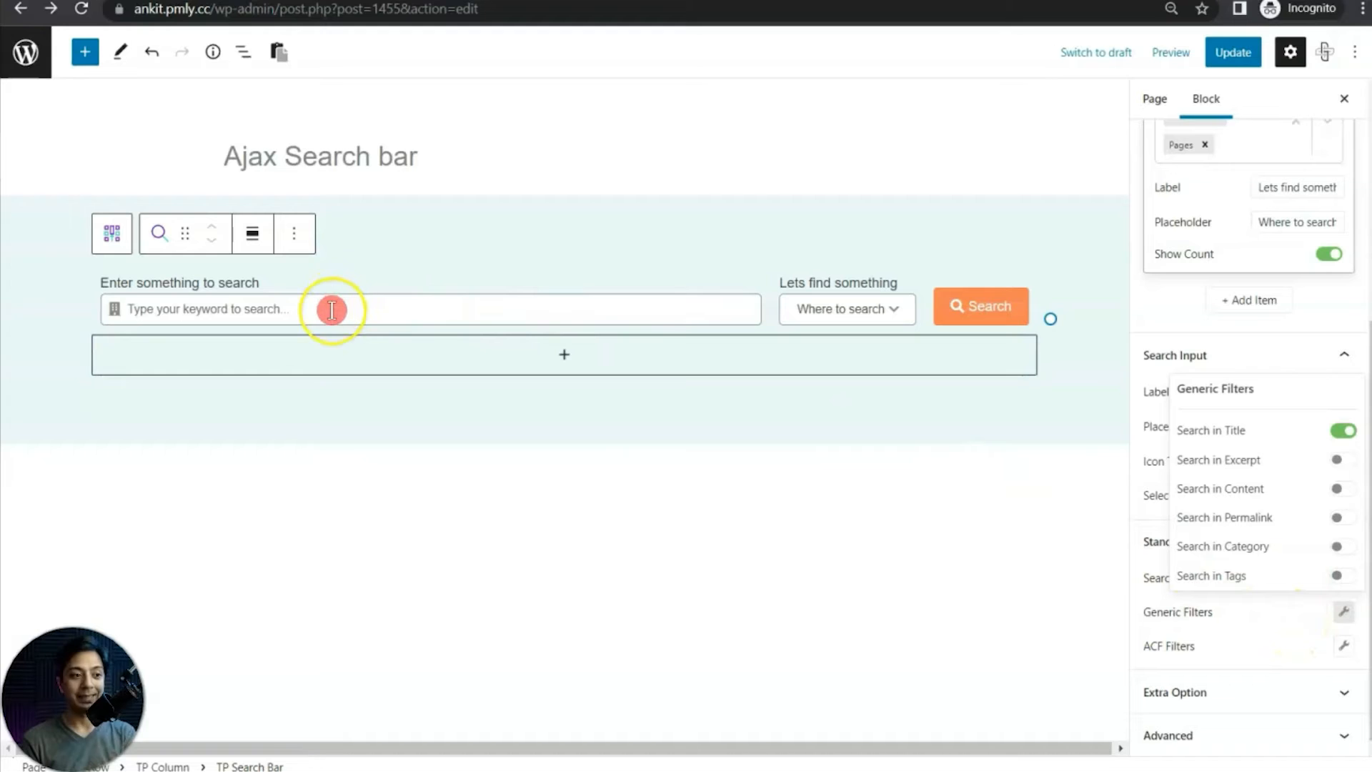
{"action": "left_click", "coordinate": [1342, 489]}
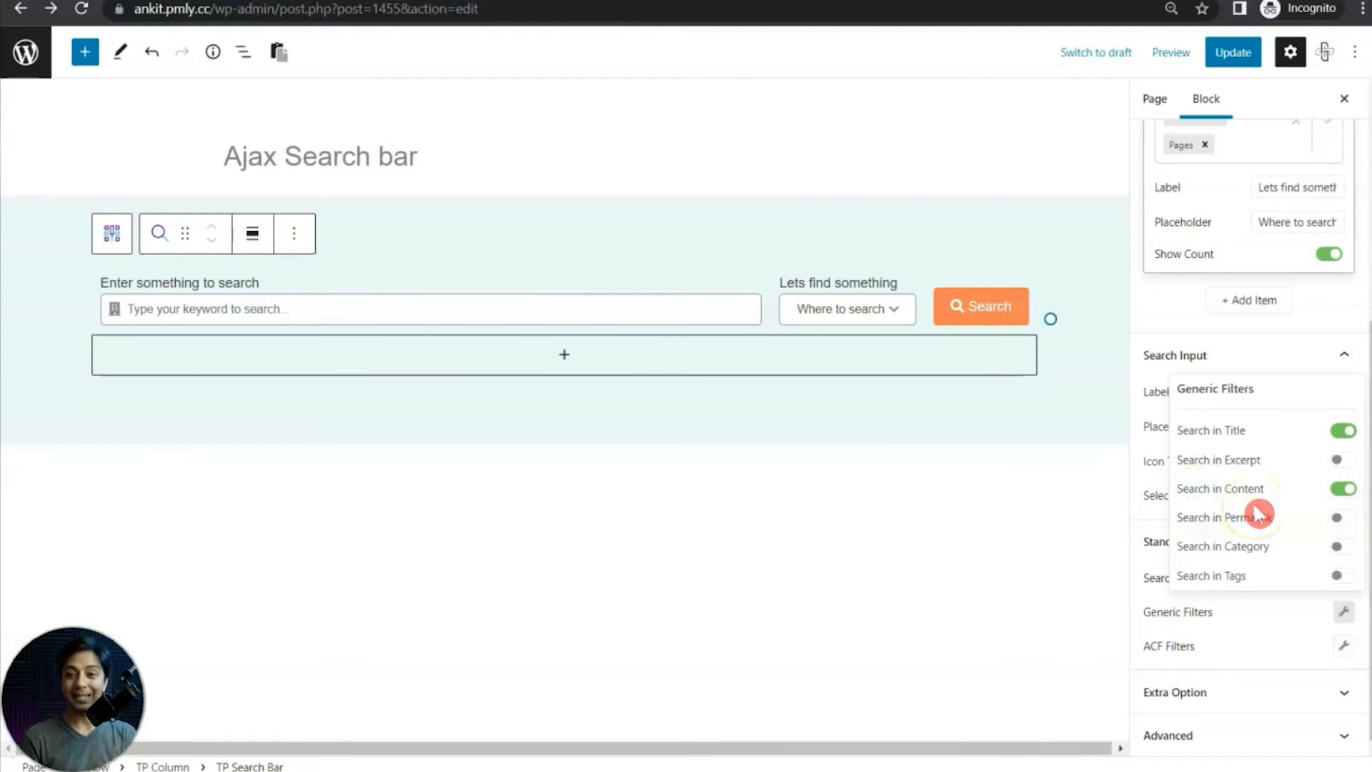
{"action": "left_click", "coordinate": [1230, 500]}
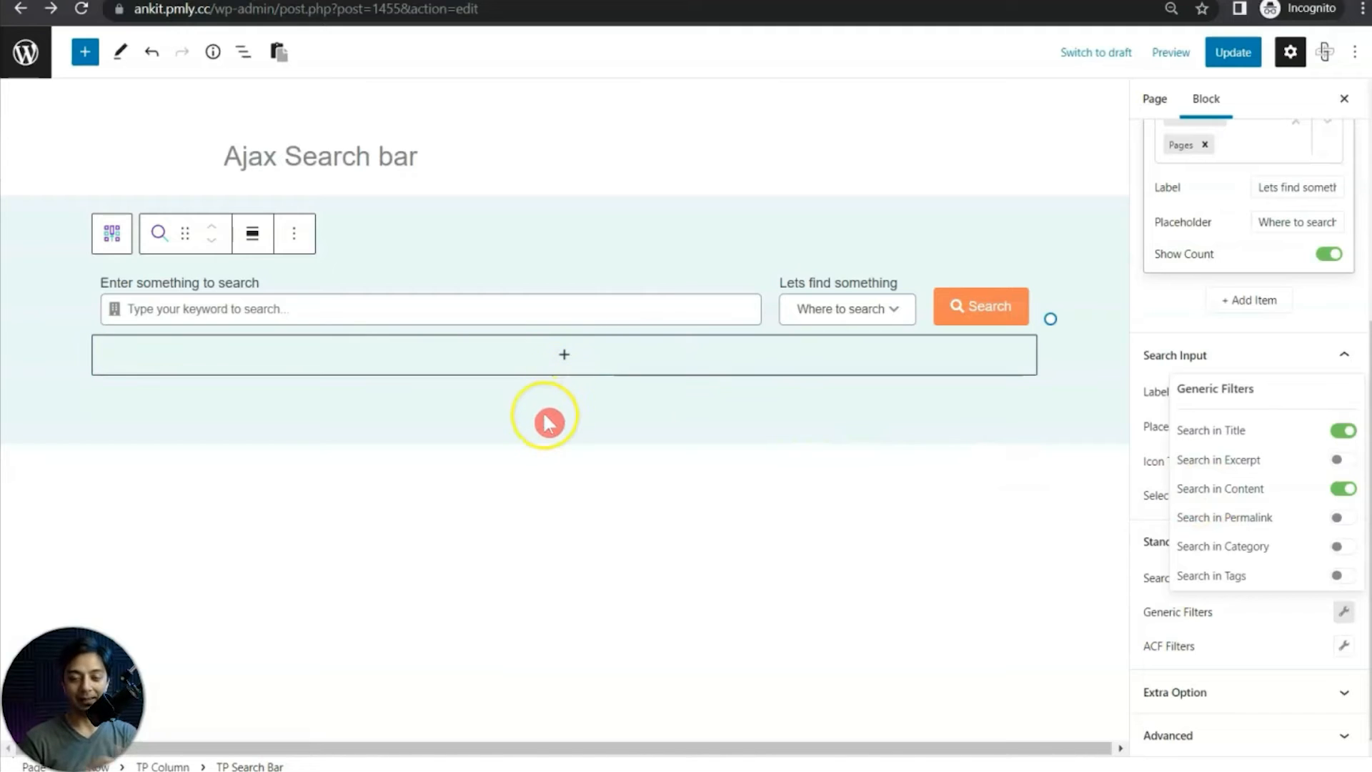
{"action": "left_click", "coordinate": [1154, 646]}
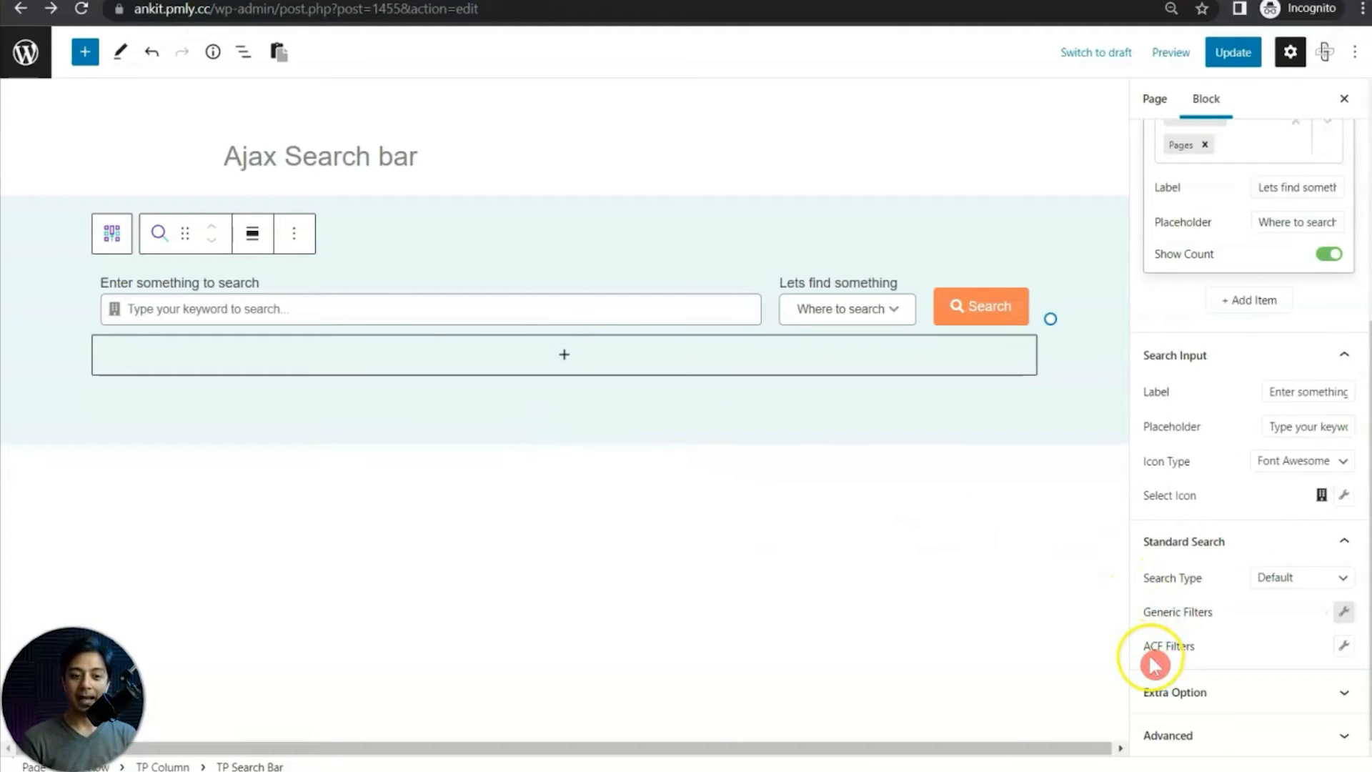
Step: Look up the first field's name in the Client Review ACF field group and enter "name" as the search's ACF key
{"action": "left_click", "coordinate": [1343, 645]}
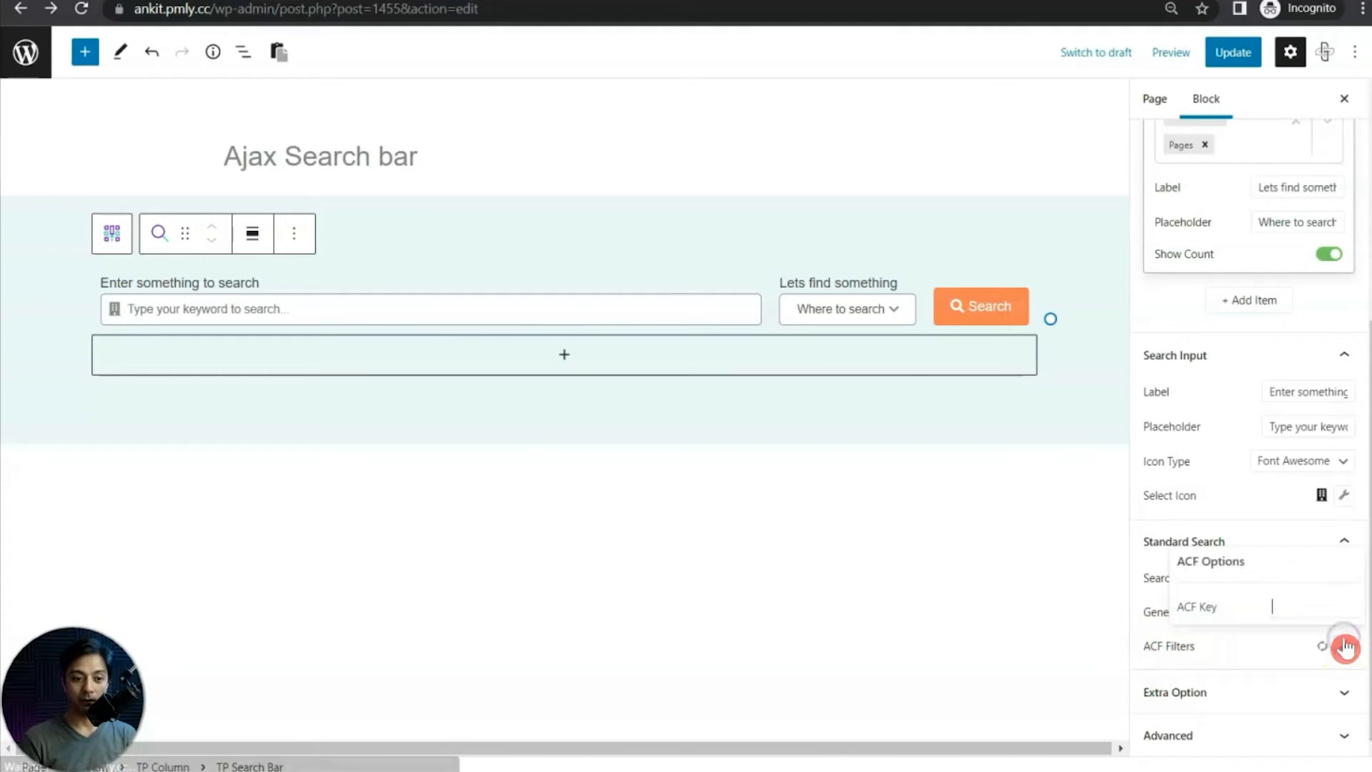
{"action": "left_click", "coordinate": [1308, 607]}
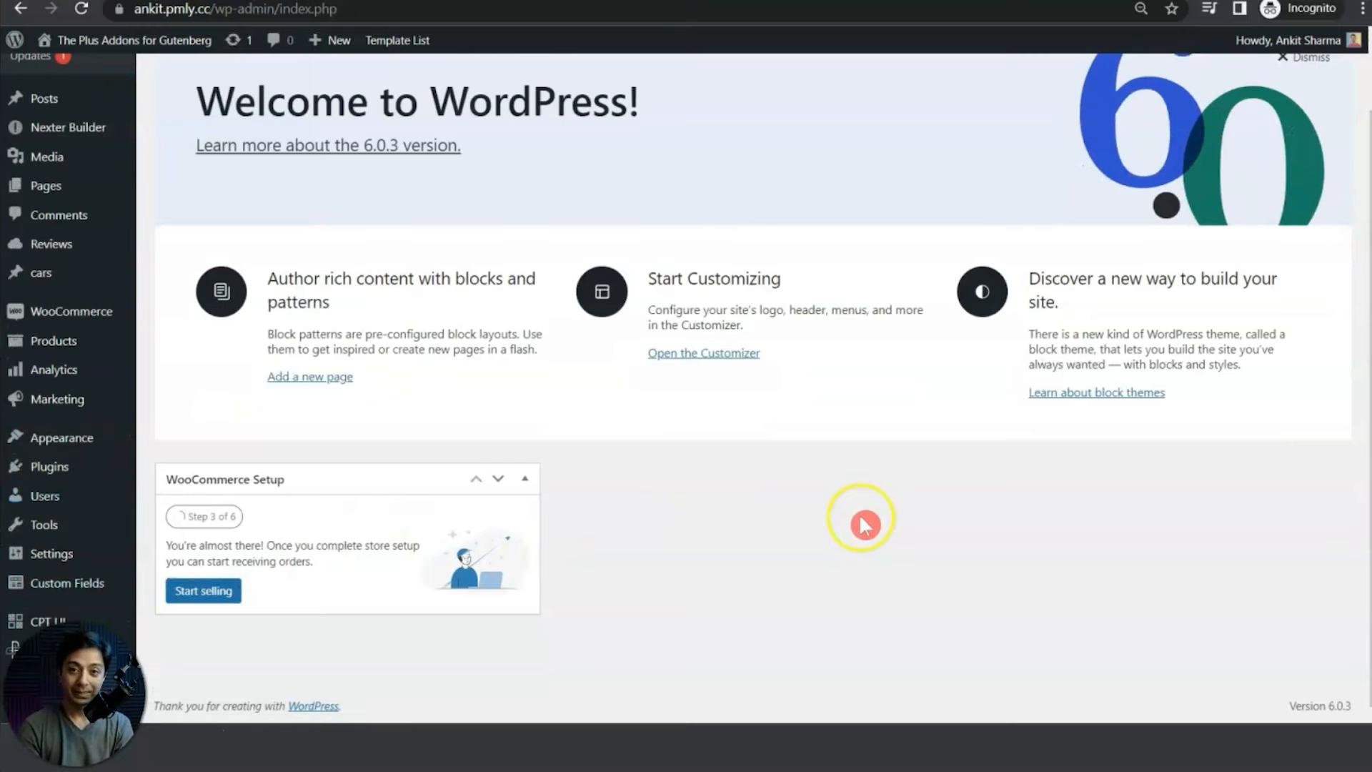
{"action": "mouse_move", "coordinate": [109, 591]}
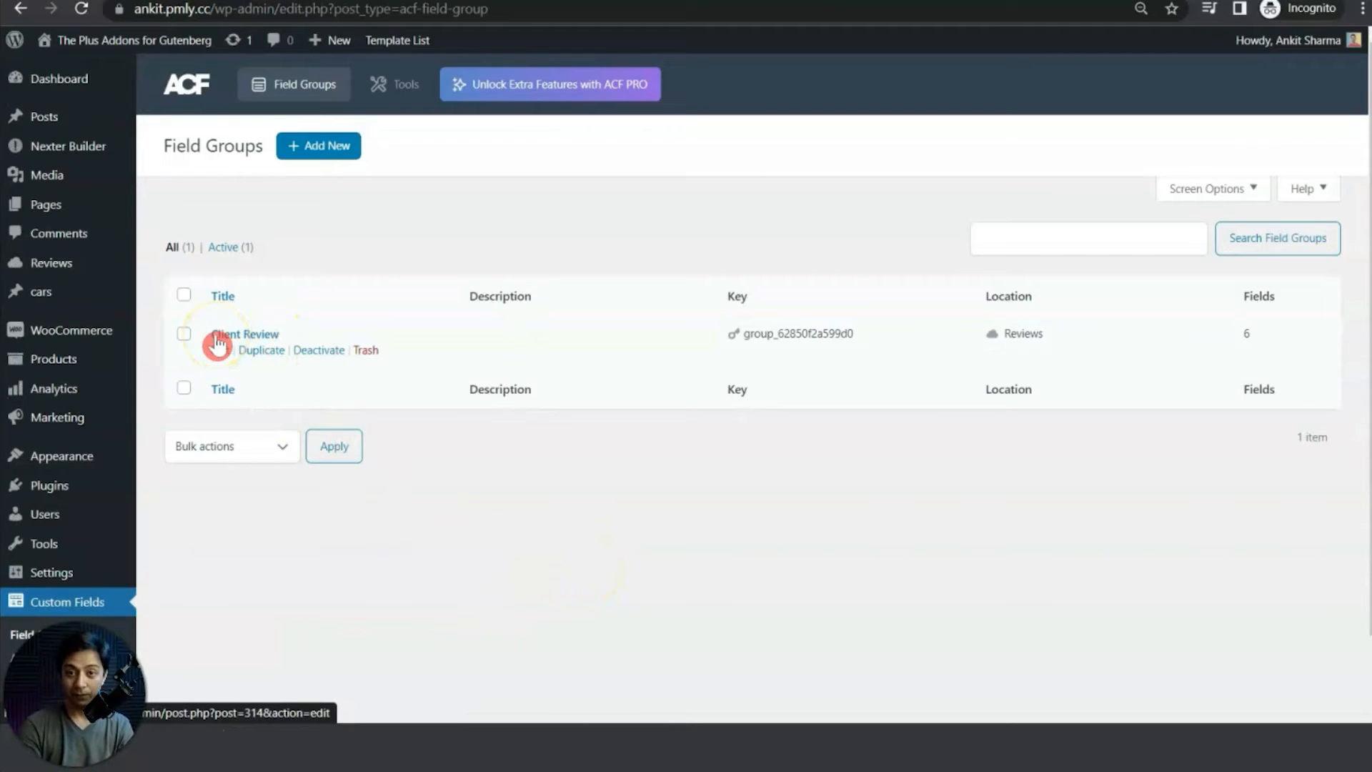
{"action": "left_click", "coordinate": [258, 334]}
{"action": "left_click", "coordinate": [221, 353]}
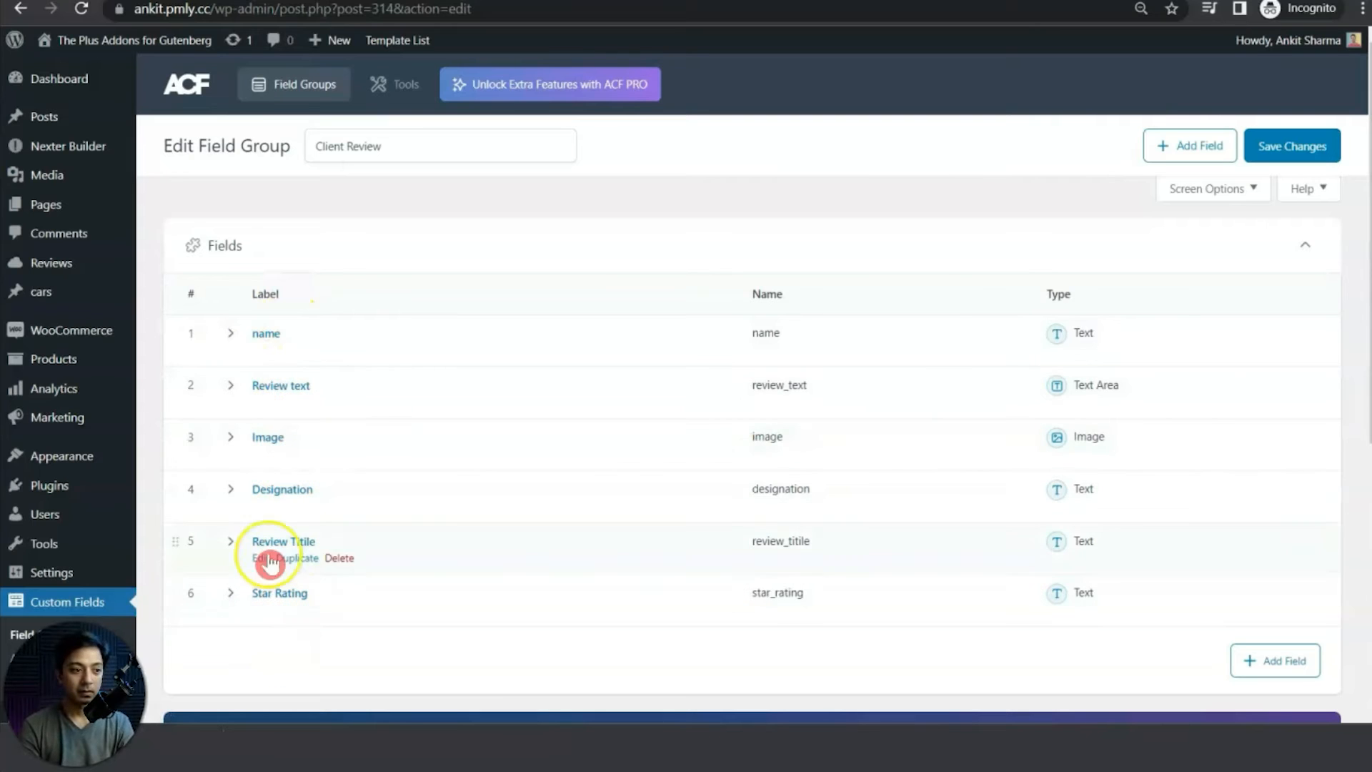
{"action": "left_click", "coordinate": [259, 350]}
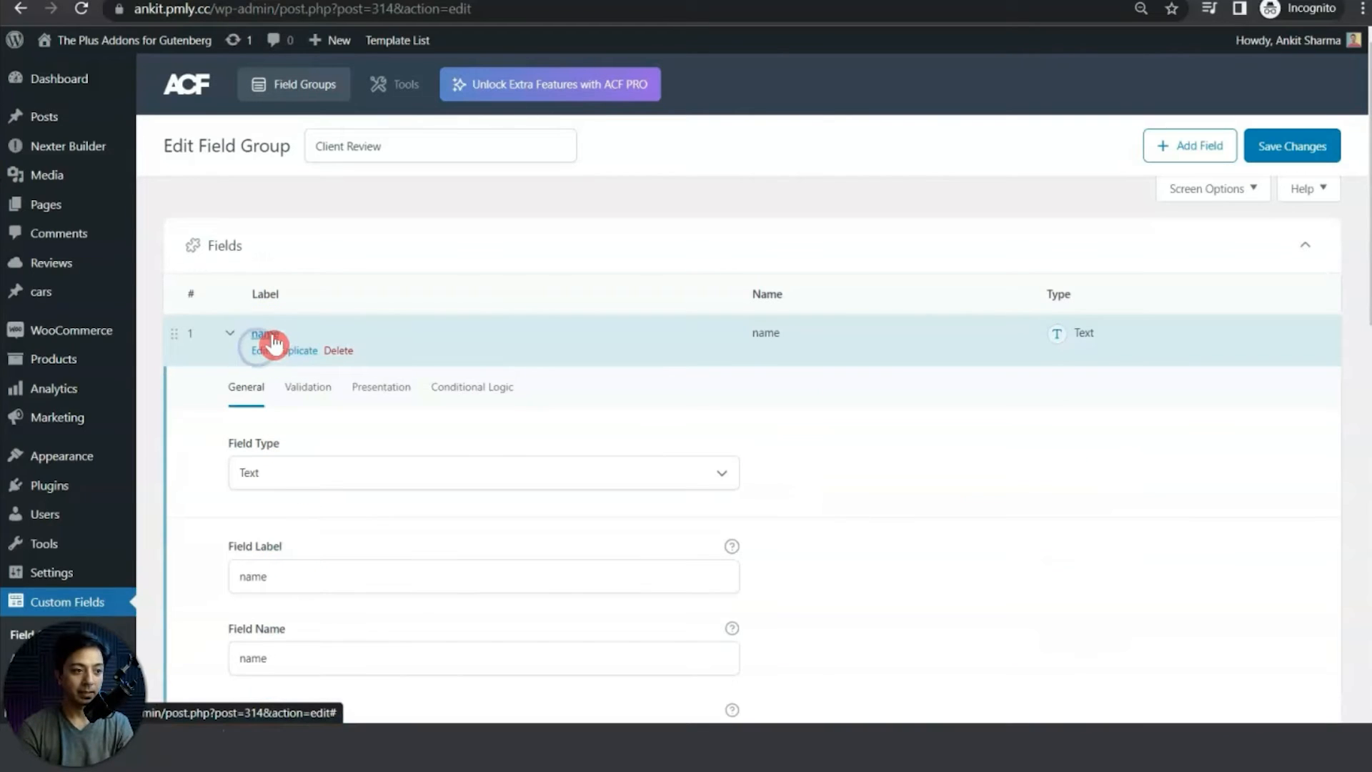
{"action": "scroll", "coordinate": [508, 500], "scroll_direction": "down", "scroll_amount": 1}
{"action": "double_click", "coordinate": [282, 570]}
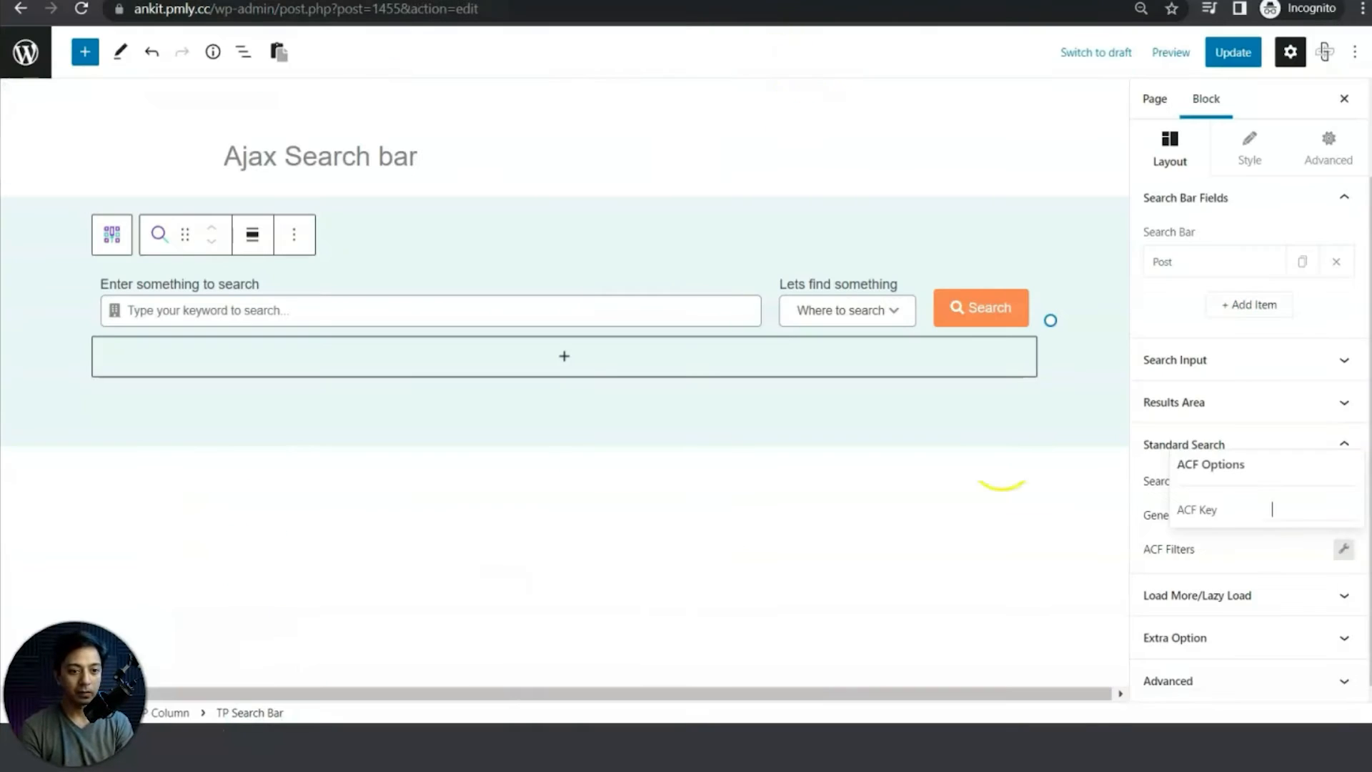
{"action": "type", "text": "name"}
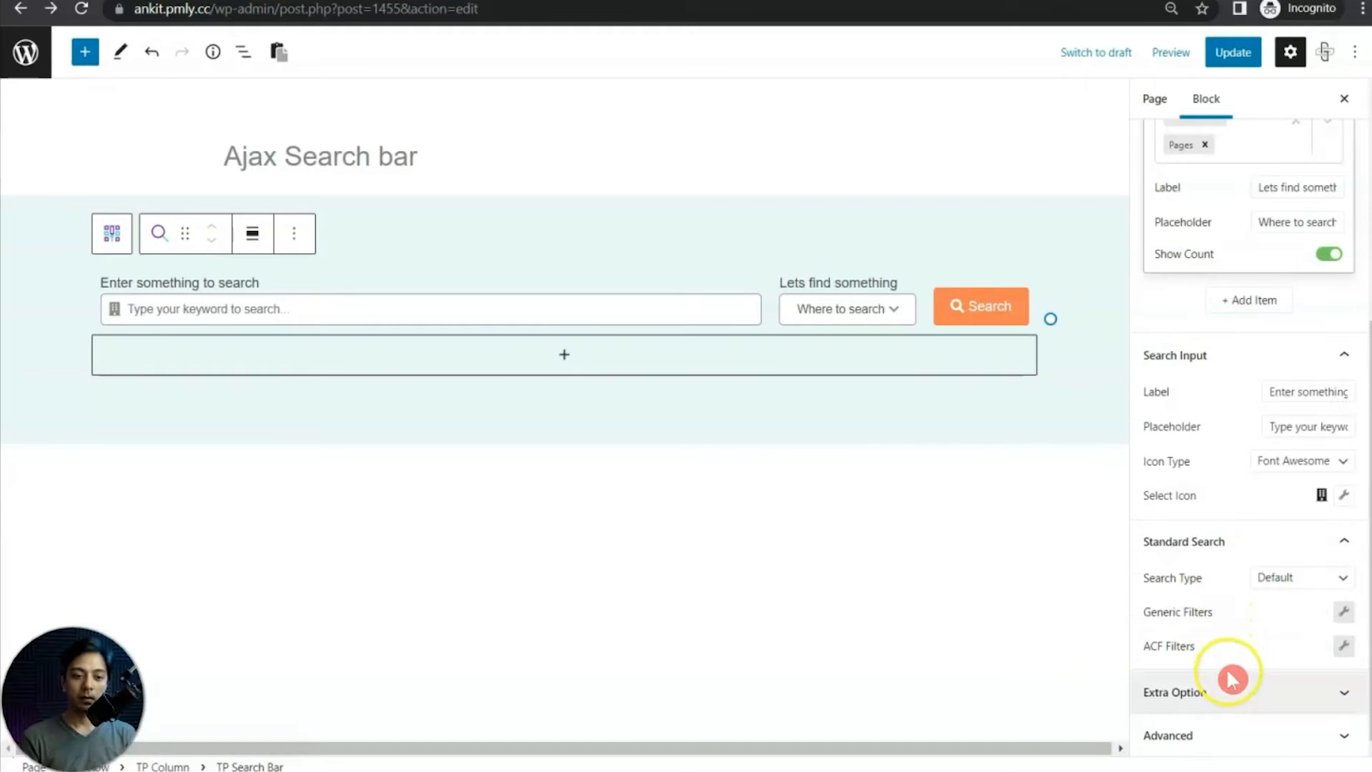
Step: Left-align the search bar and enable Ajax Search in its extra options, saving the page update
{"action": "left_click", "coordinate": [1229, 687]}
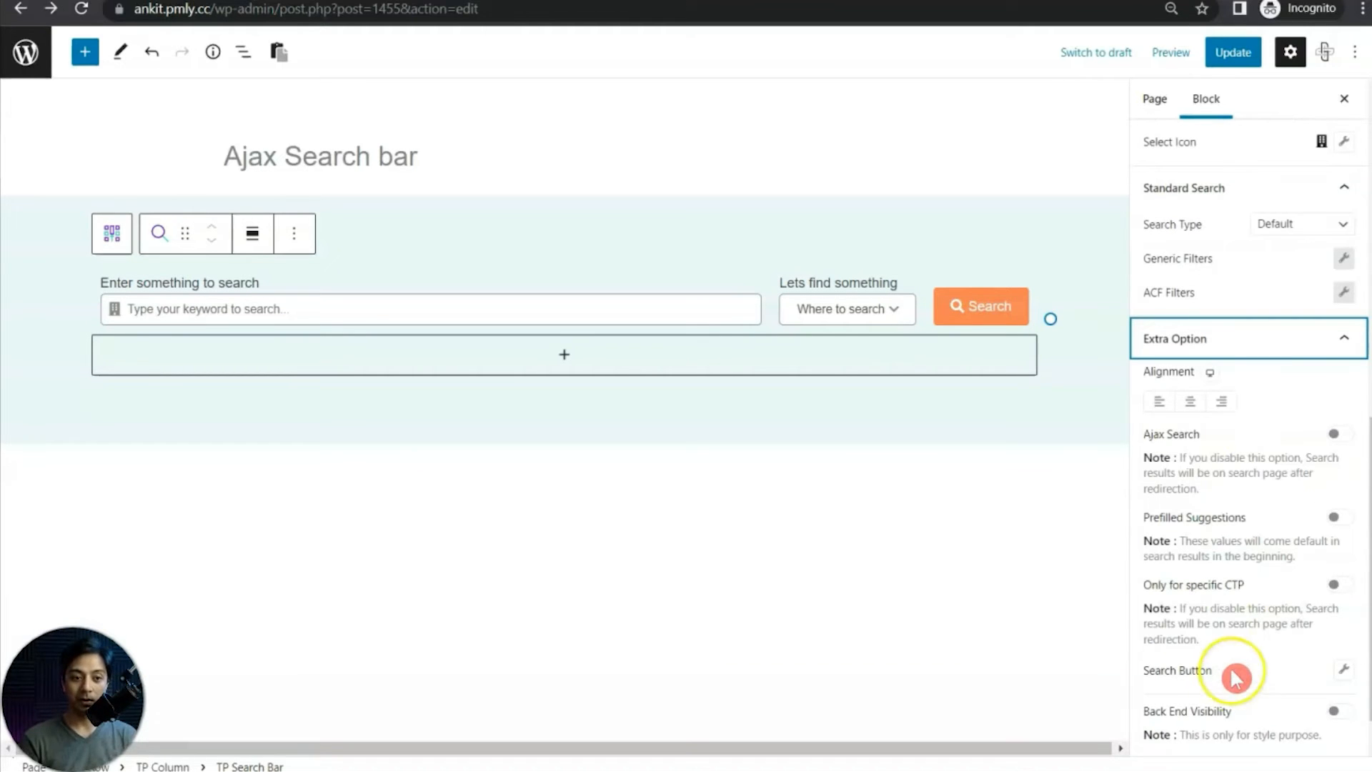
{"action": "left_click", "coordinate": [1189, 401]}
{"action": "left_click", "coordinate": [1160, 402]}
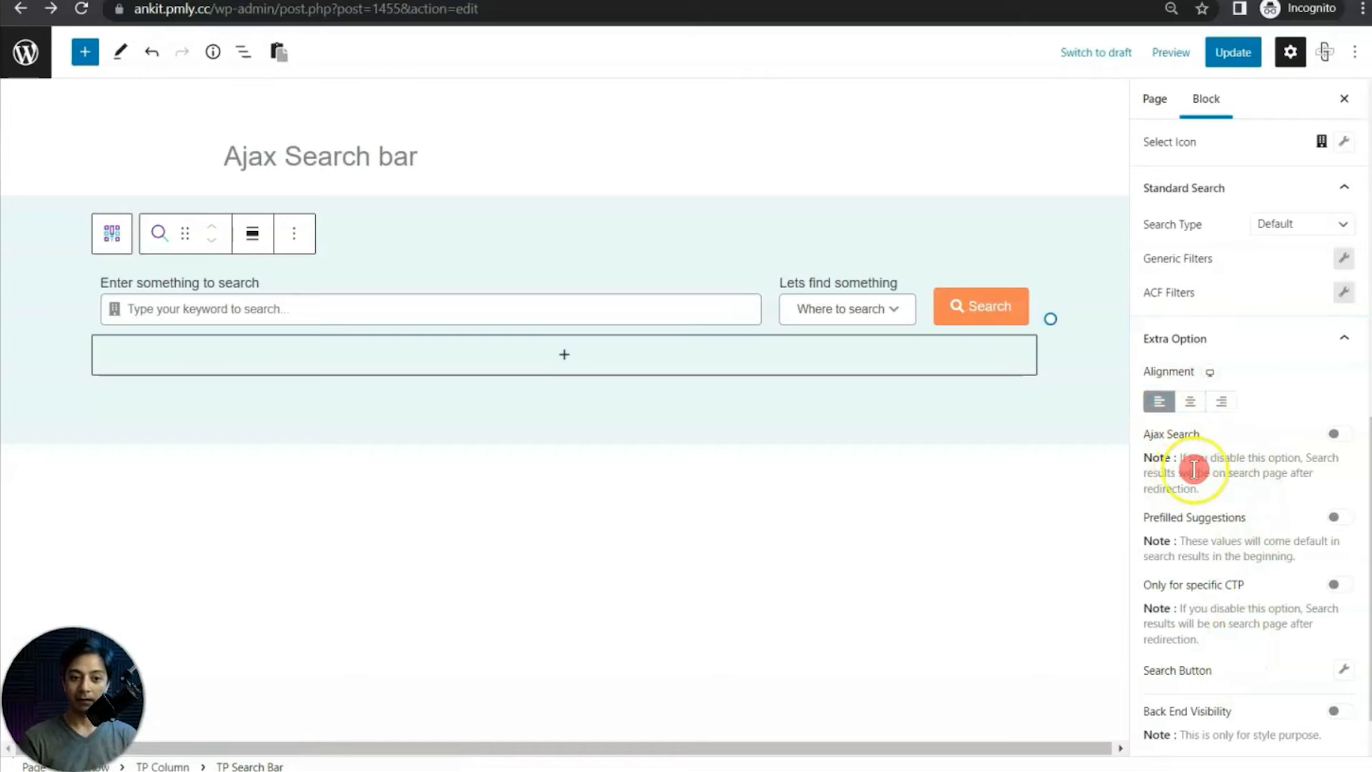
{"action": "left_click", "coordinate": [1348, 436]}
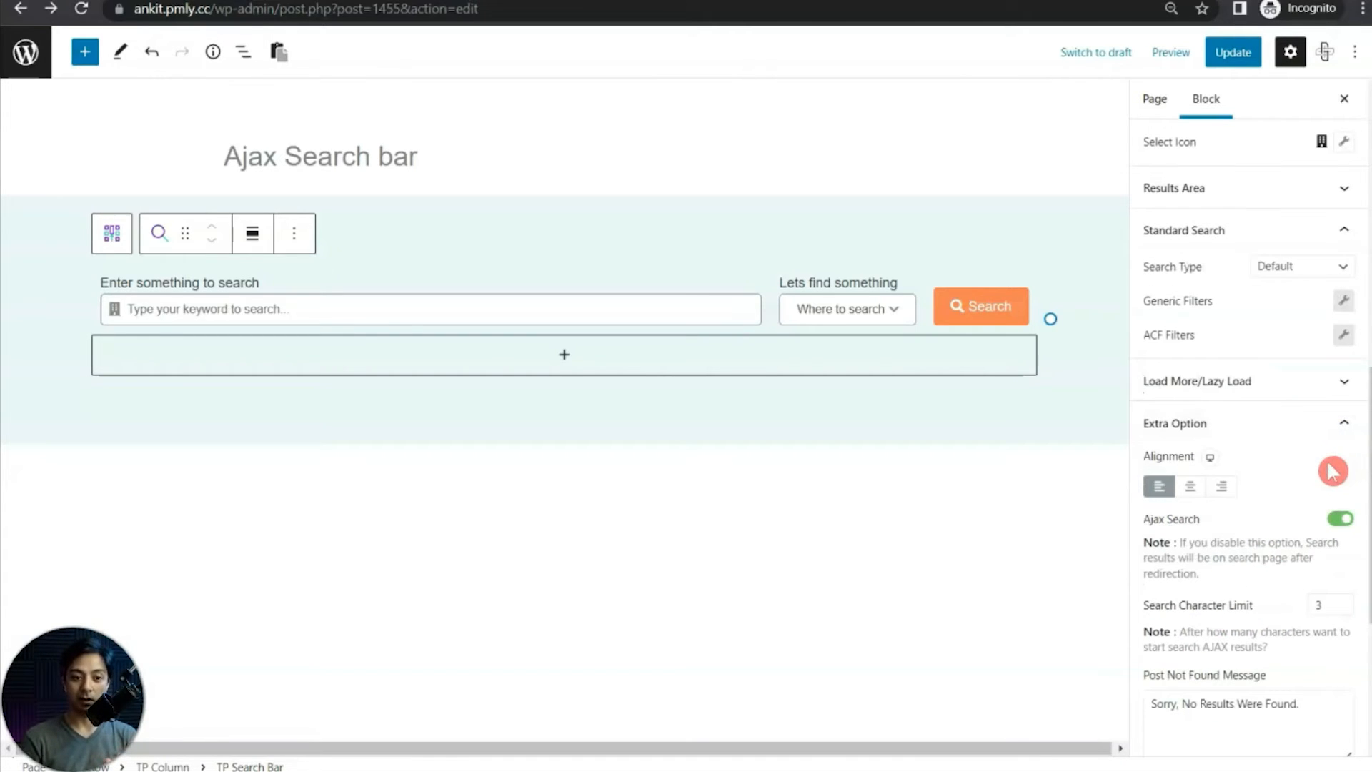
{"action": "left_click", "coordinate": [1239, 57]}
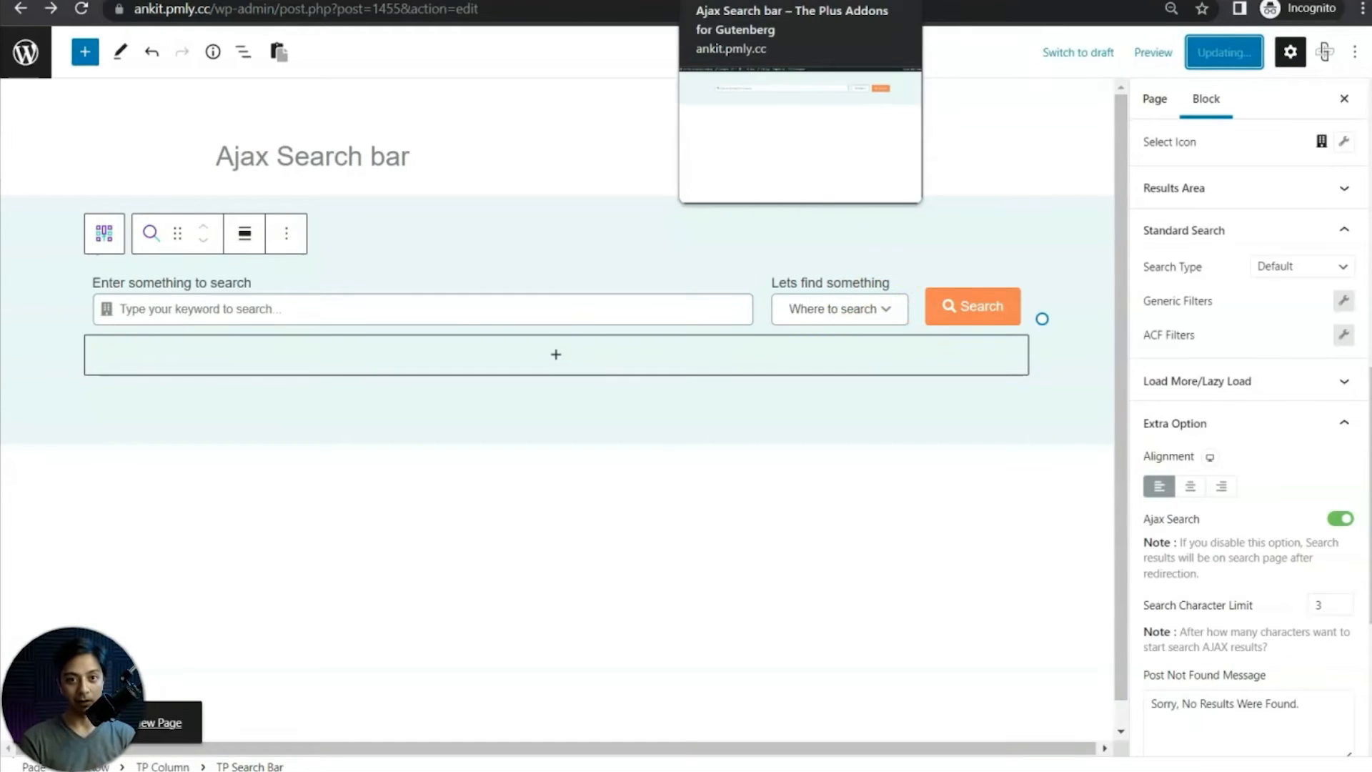
Step: Test the published page's search with "ajax" and review the entries of the cars custom post type in the dashboard
{"action": "left_click", "coordinate": [392, 160]}
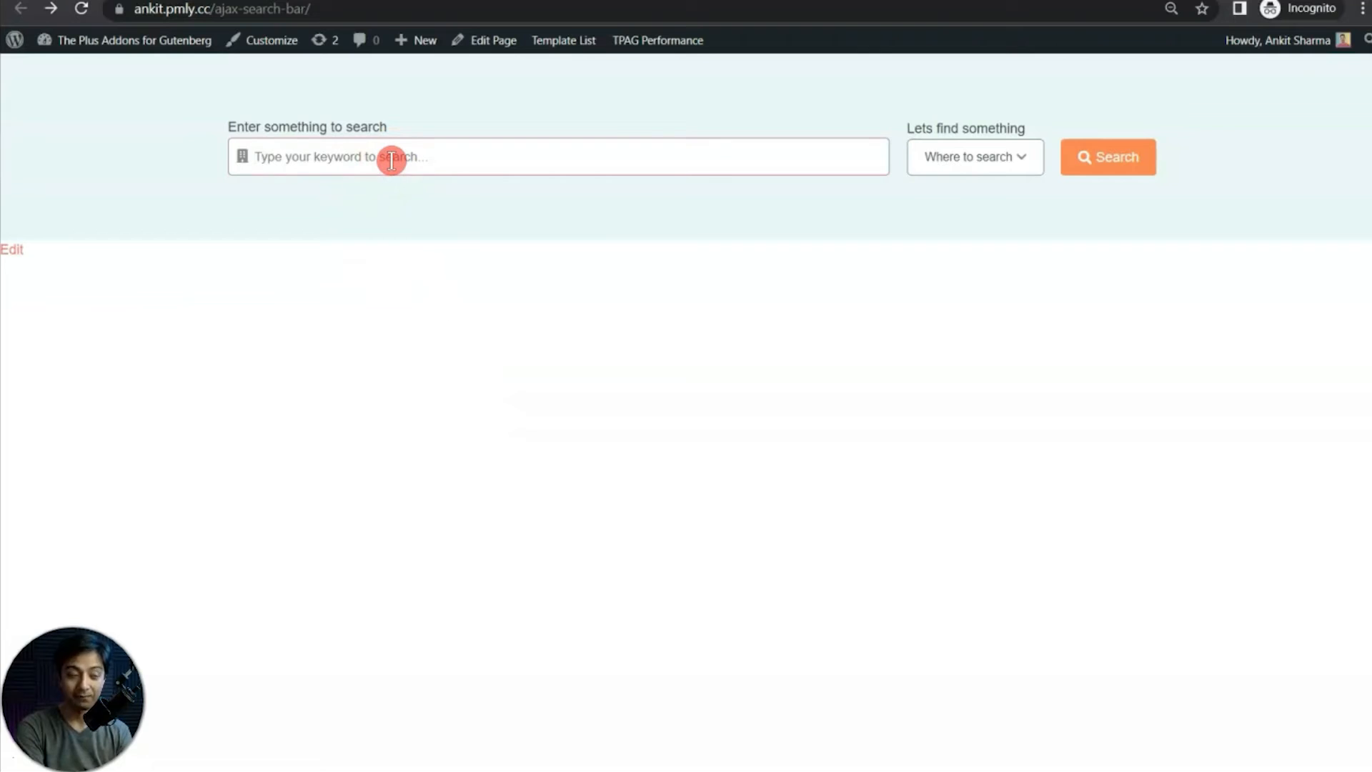
{"action": "type", "text": "ajax"}
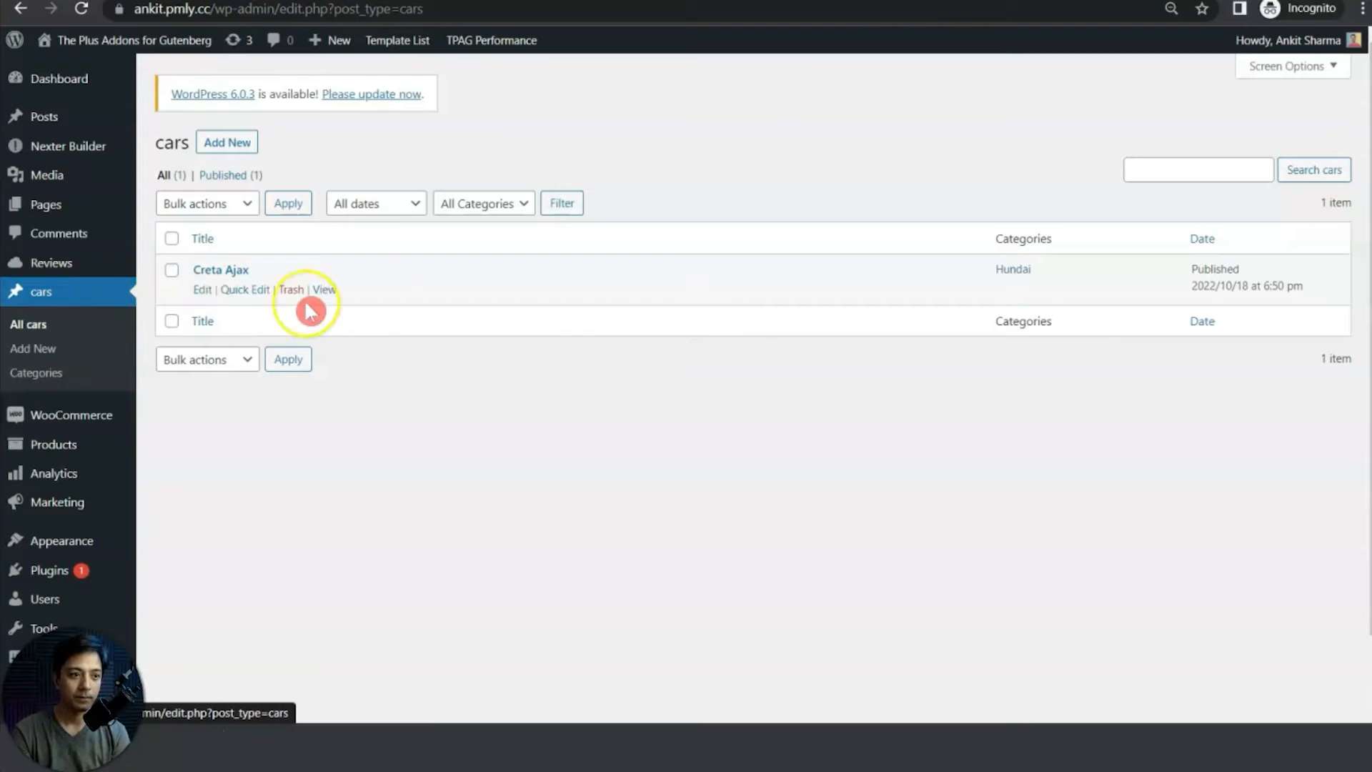
{"action": "left_click", "coordinate": [777, 332]}
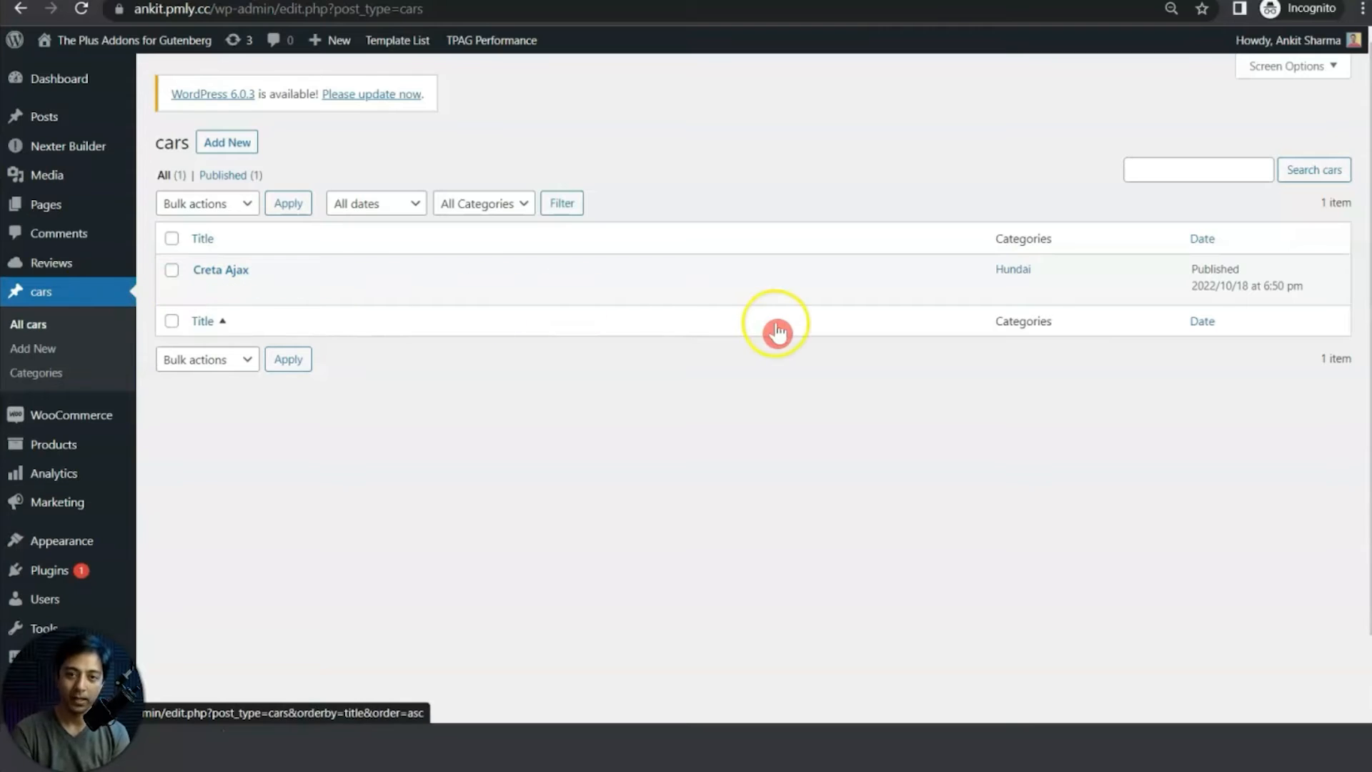
{"action": "left_click", "coordinate": [27, 306]}
{"action": "left_click", "coordinate": [42, 308]}
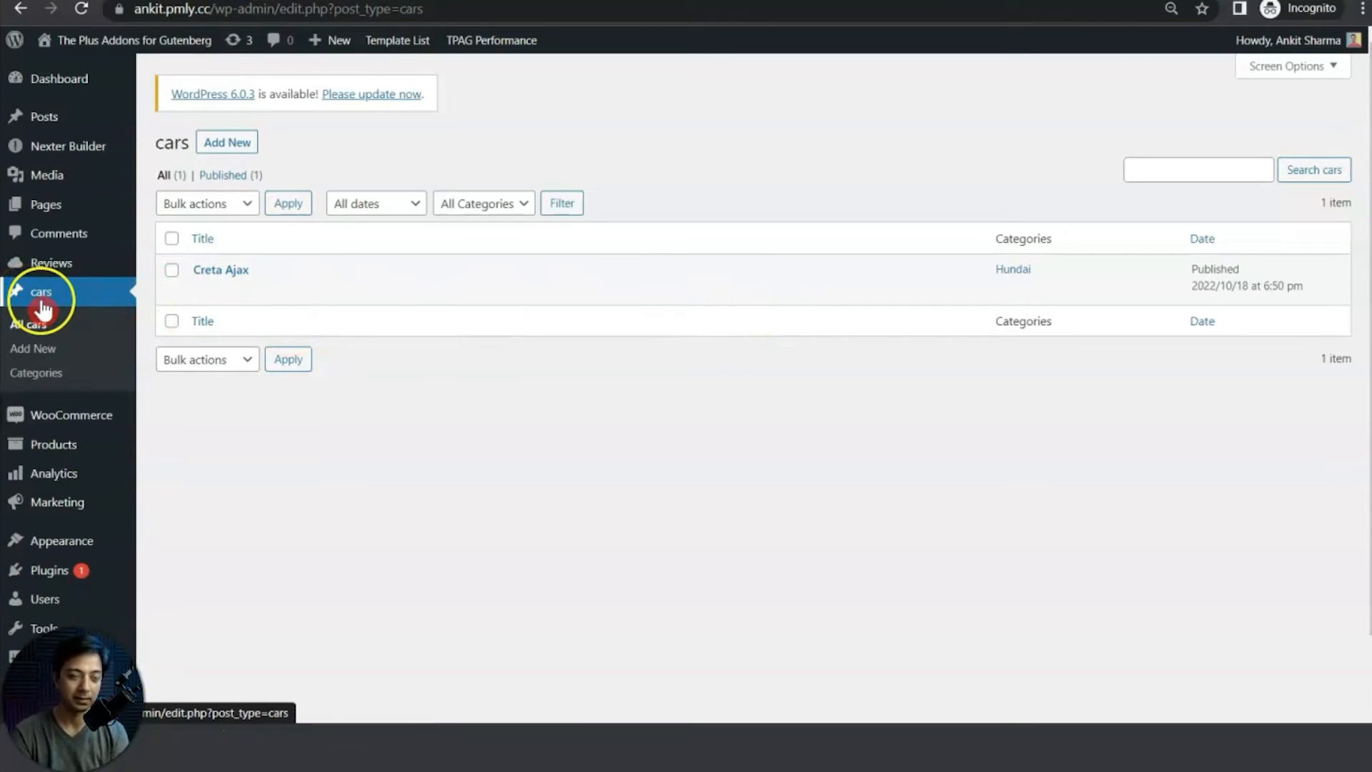
{"action": "left_click", "coordinate": [205, 290]}
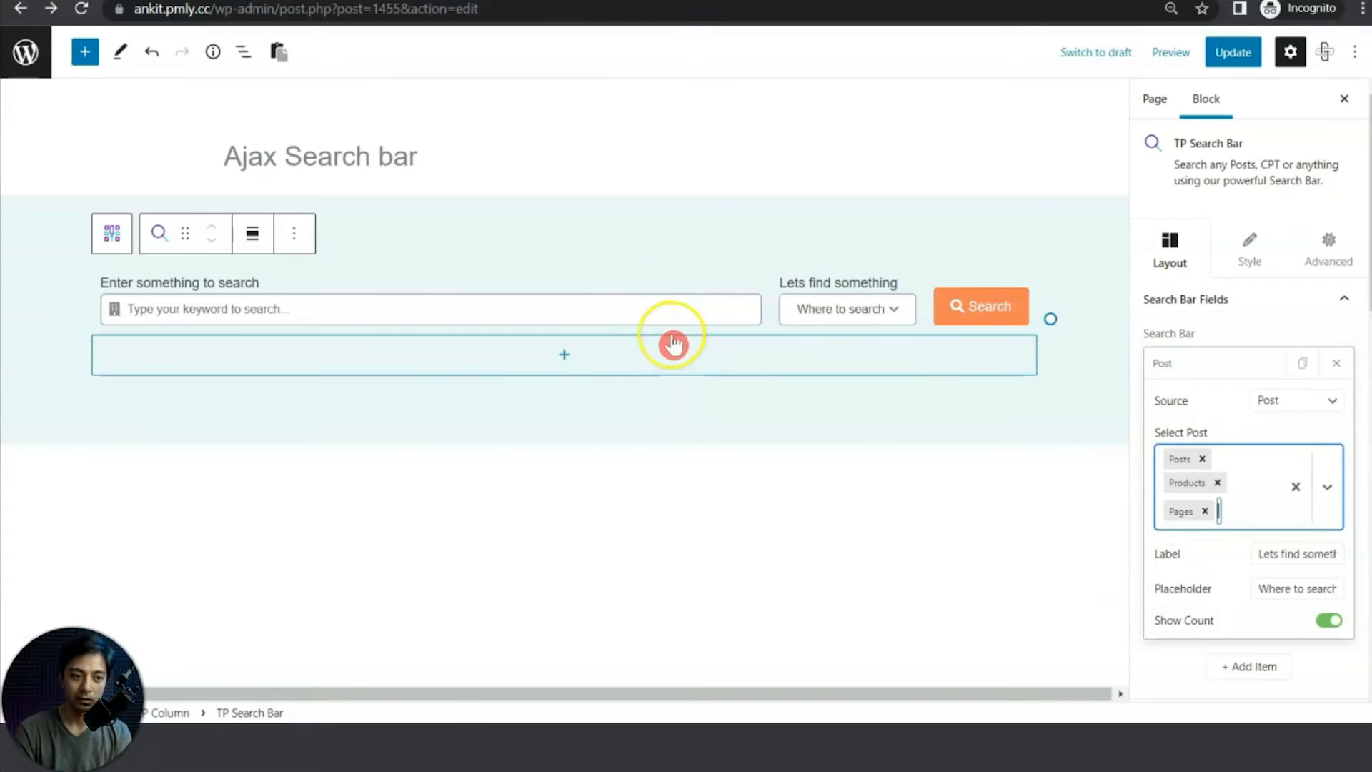
Step: Add cars to the post types selected in the search bar's Post field and update the page
{"action": "left_click", "coordinate": [671, 336]}
{"action": "left_click", "coordinate": [685, 305]}
{"action": "left_click", "coordinate": [1256, 460]}
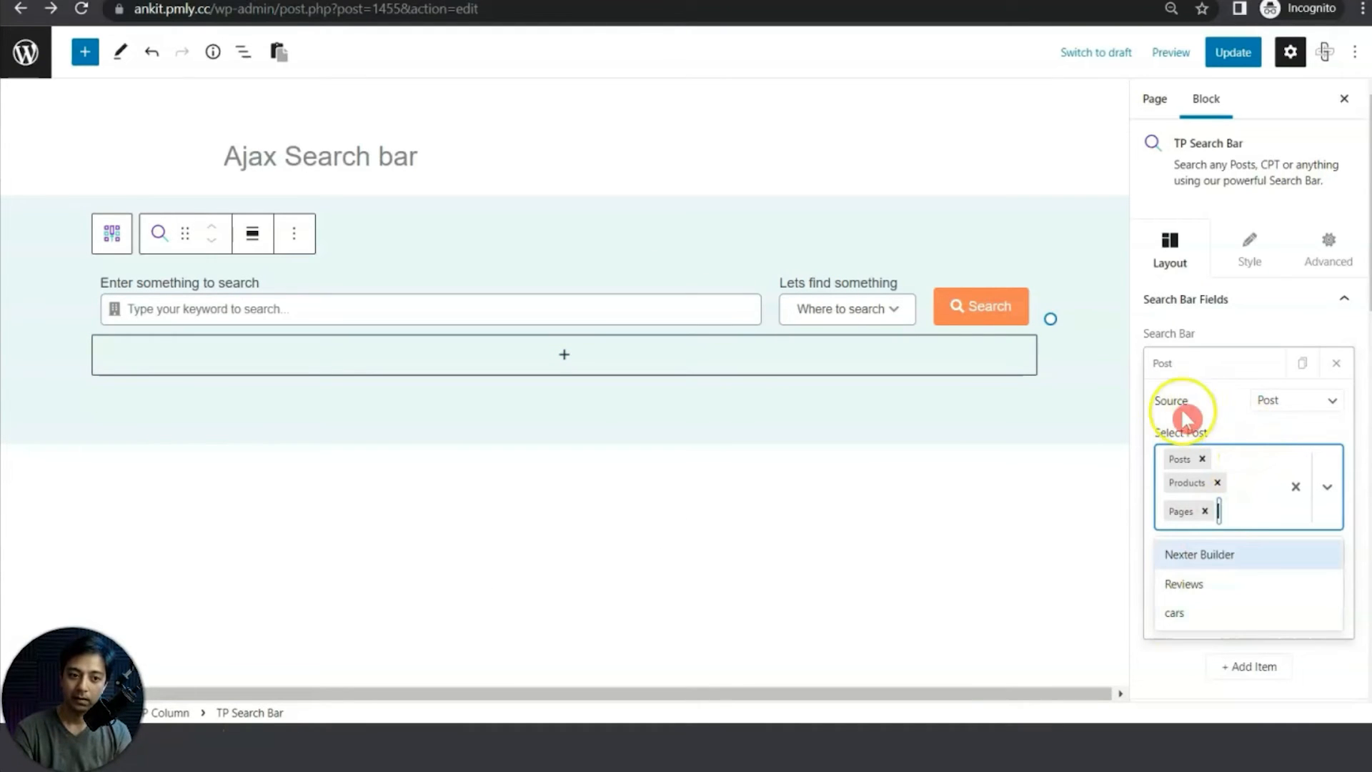
{"action": "left_click", "coordinate": [1236, 523]}
{"action": "left_click", "coordinate": [1229, 520]}
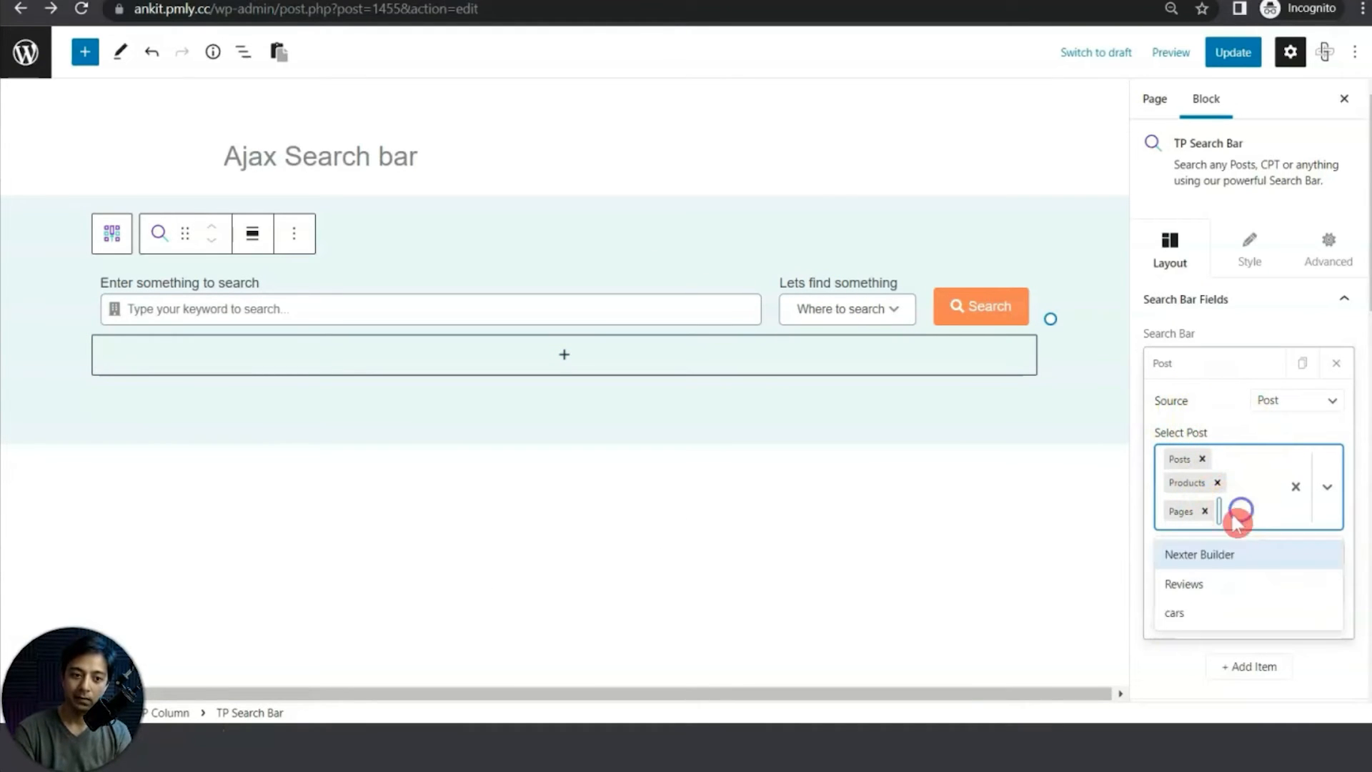
{"action": "left_click", "coordinate": [1189, 616]}
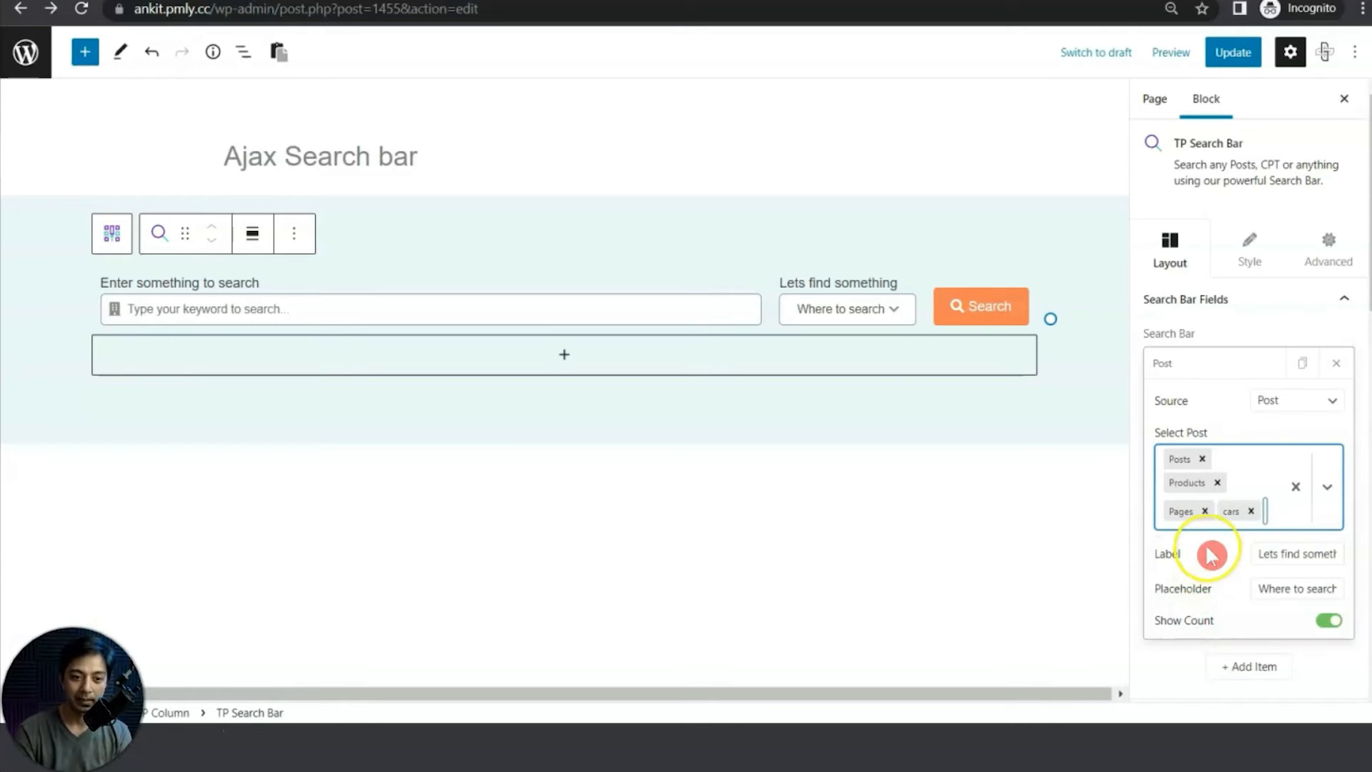
{"action": "scroll", "coordinate": [1214, 529], "scroll_direction": "down", "scroll_amount": 4}
{"action": "left_click", "coordinate": [1243, 52]}
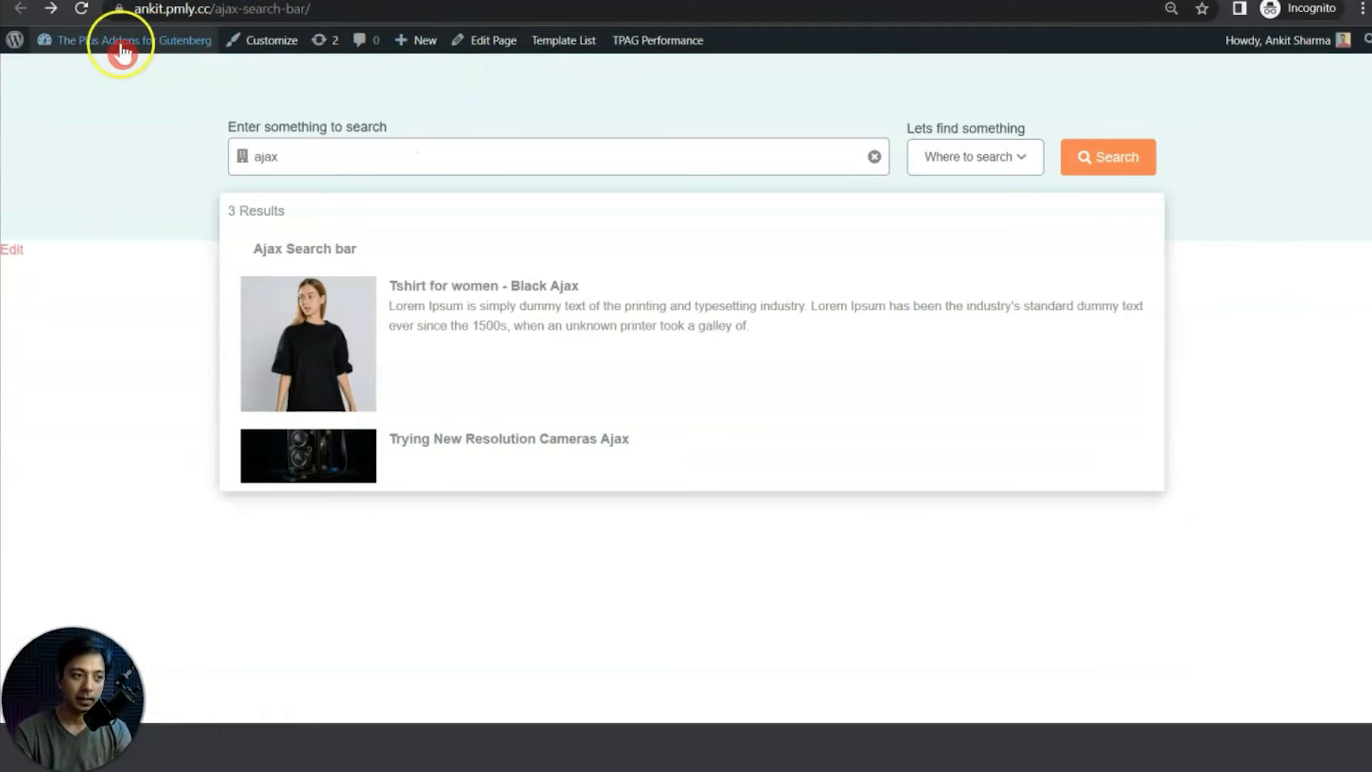
Step: Reload the published page, check the post type choices beside the search input, and search for "Ajax"
{"action": "left_click", "coordinate": [123, 51]}
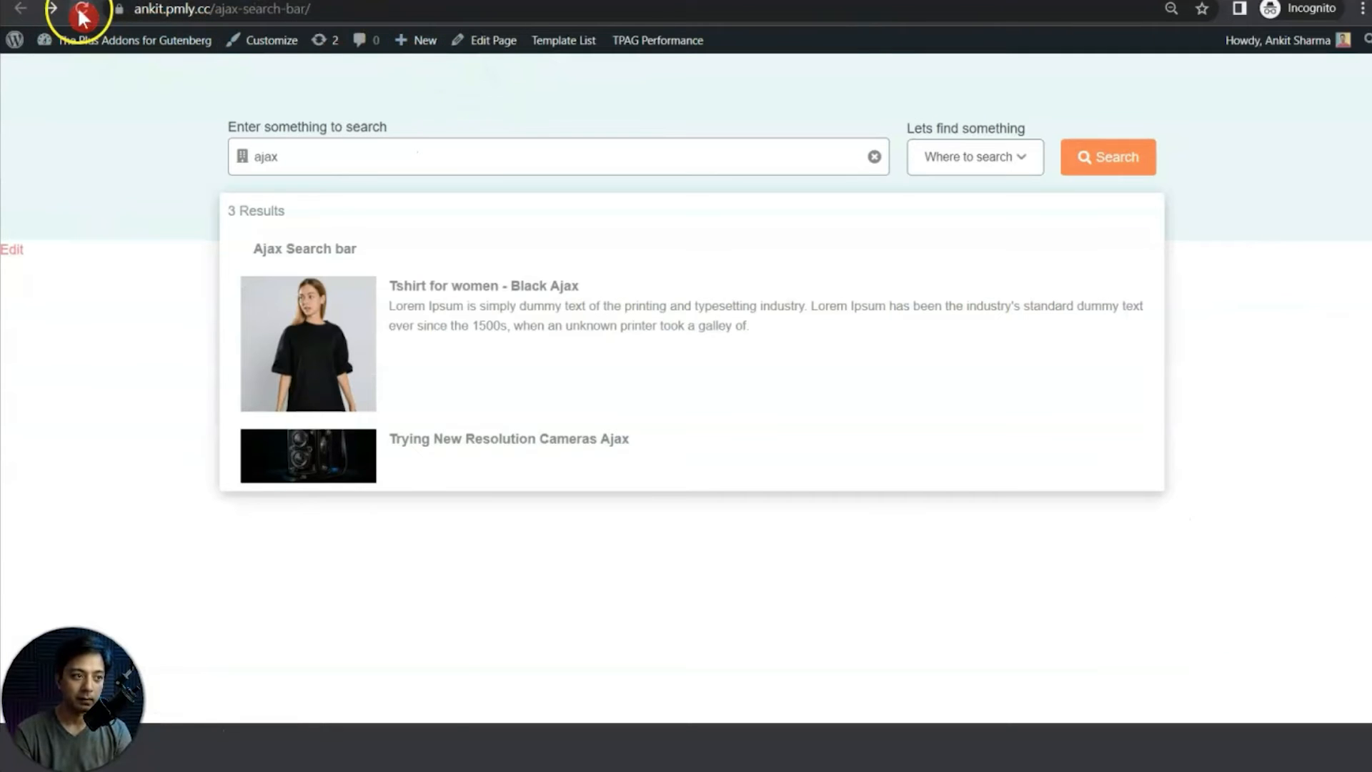
{"action": "left_click", "coordinate": [1006, 170]}
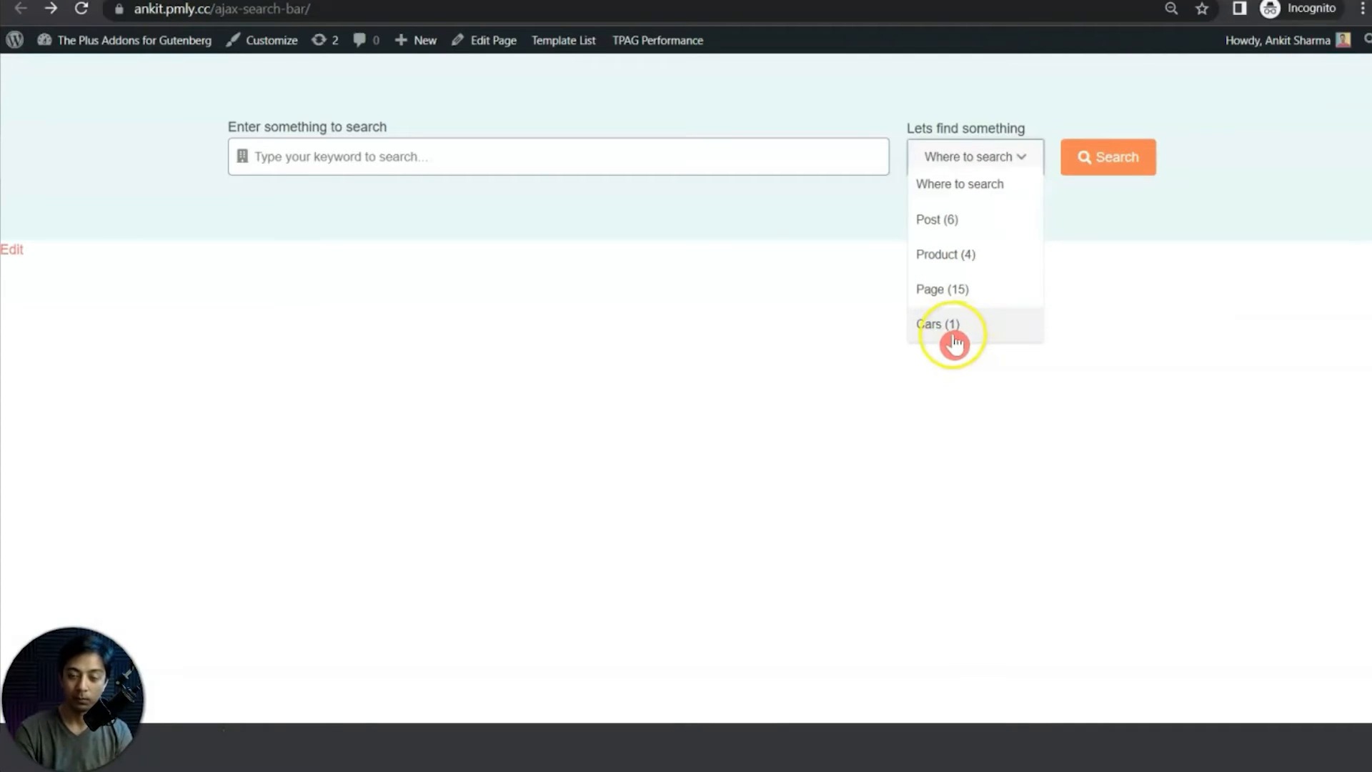
{"action": "left_click", "coordinate": [394, 157]}
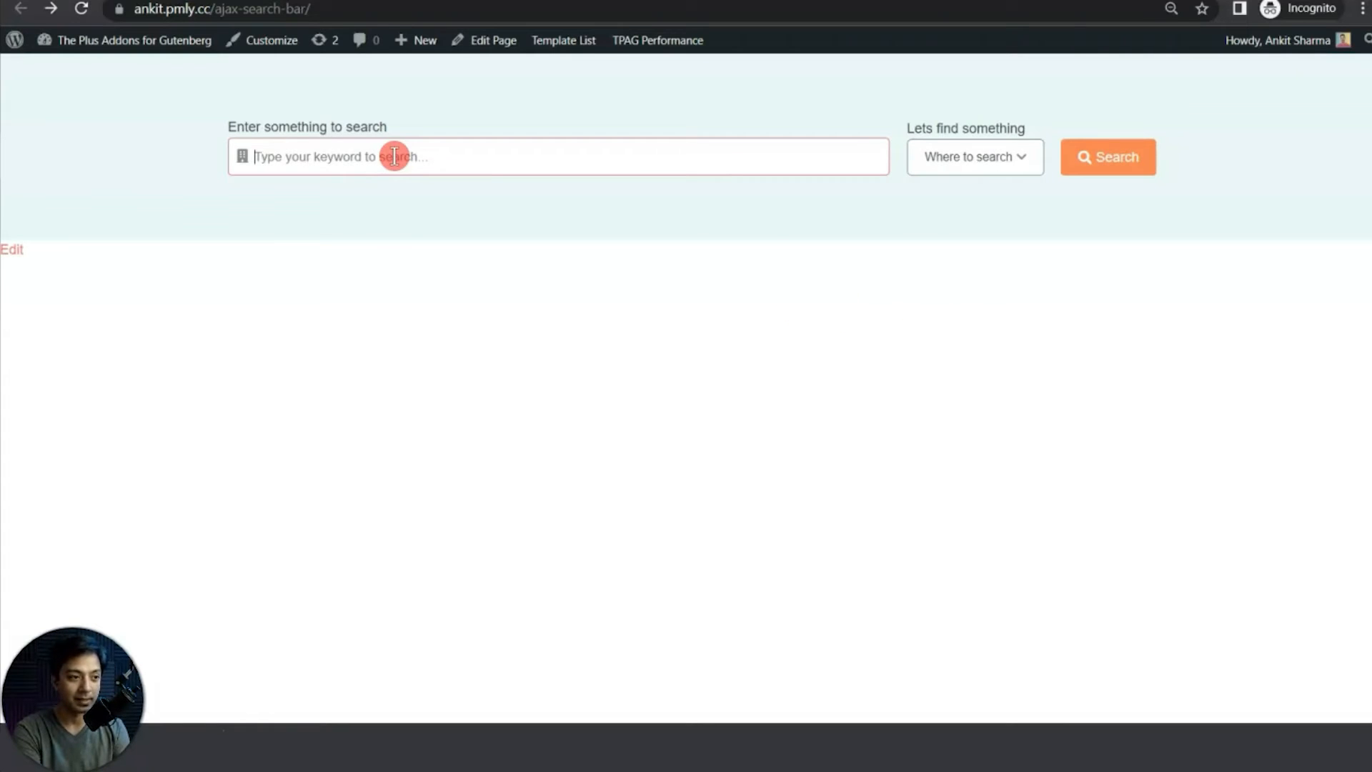
{"action": "type", "text": "Ajax"}
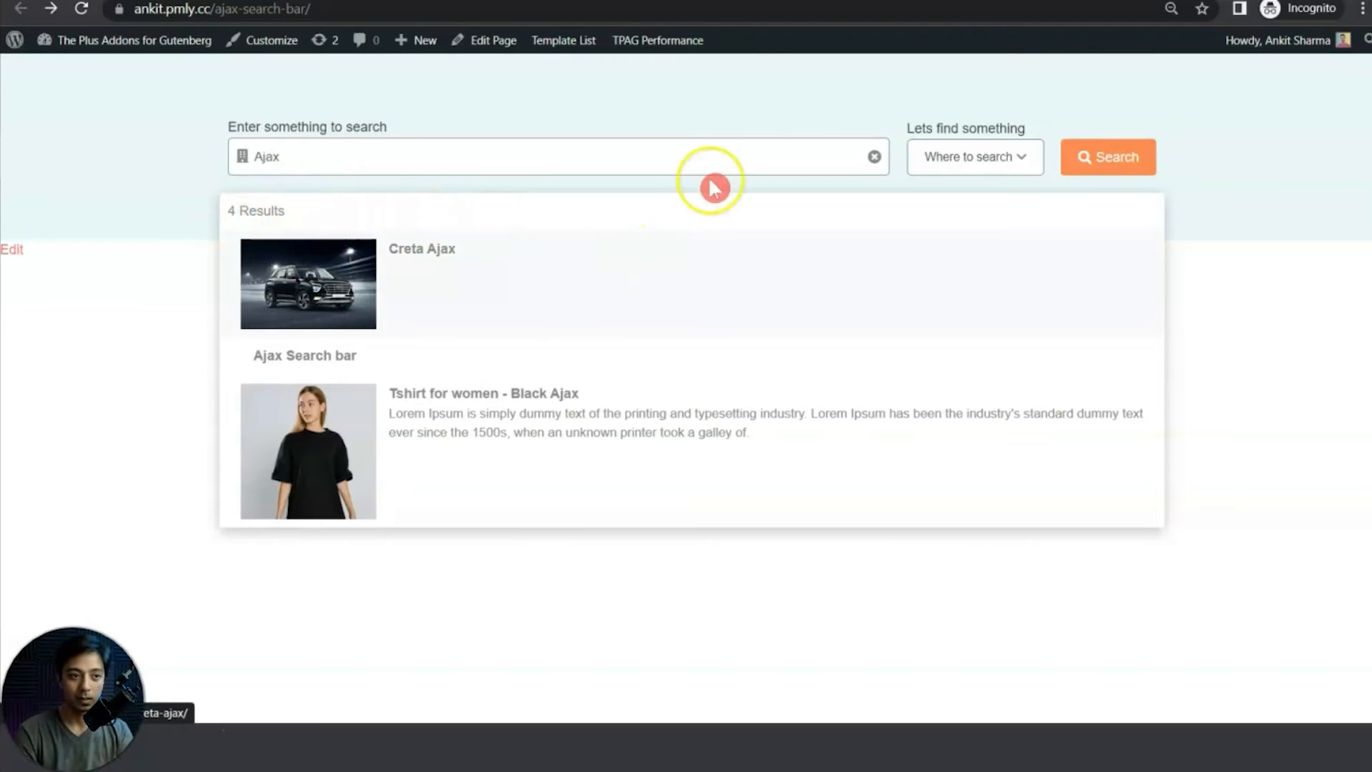
Step: Check the block's Ajax search options in the editor and test the published search with the shortened keyword "Aja"
{"action": "key", "text": "ctrl+shift+Tab"}
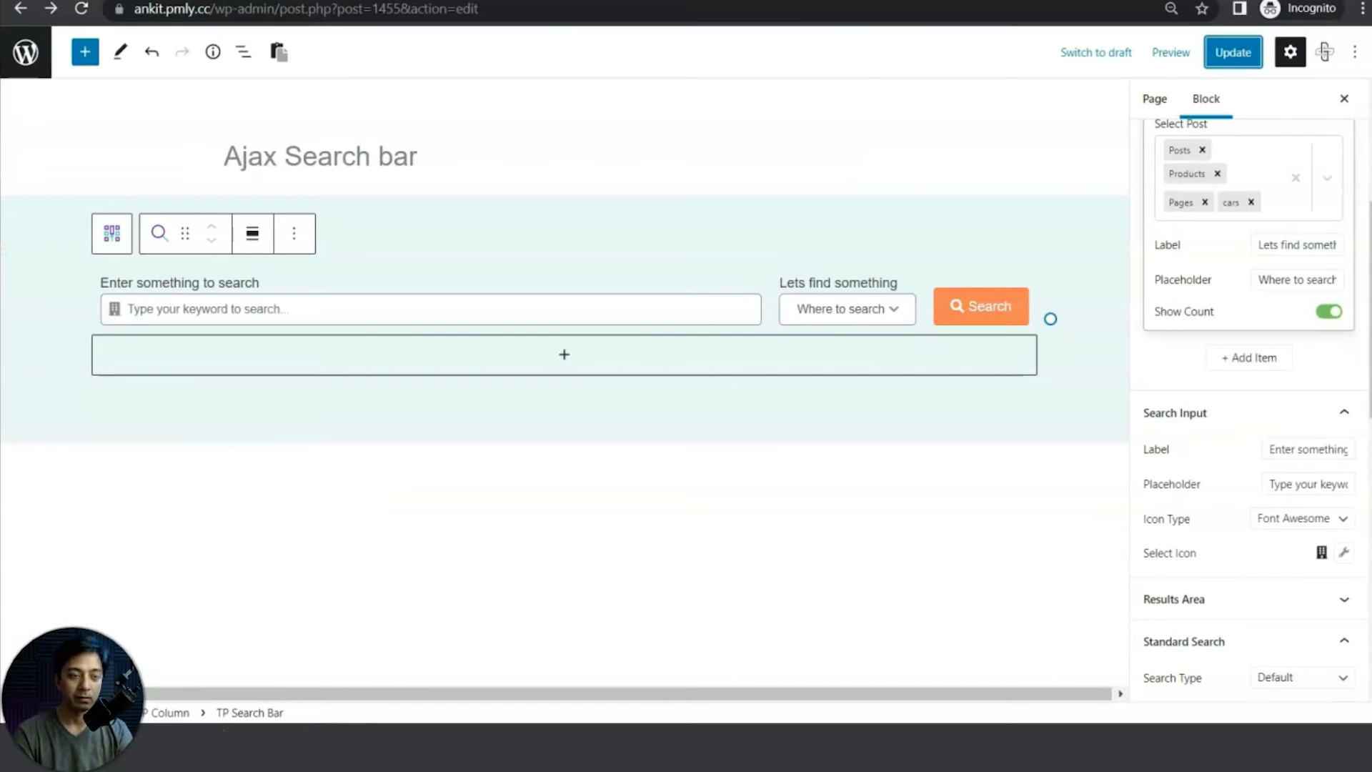
{"action": "scroll", "coordinate": [1222, 468], "scroll_direction": "down", "scroll_amount": 10}
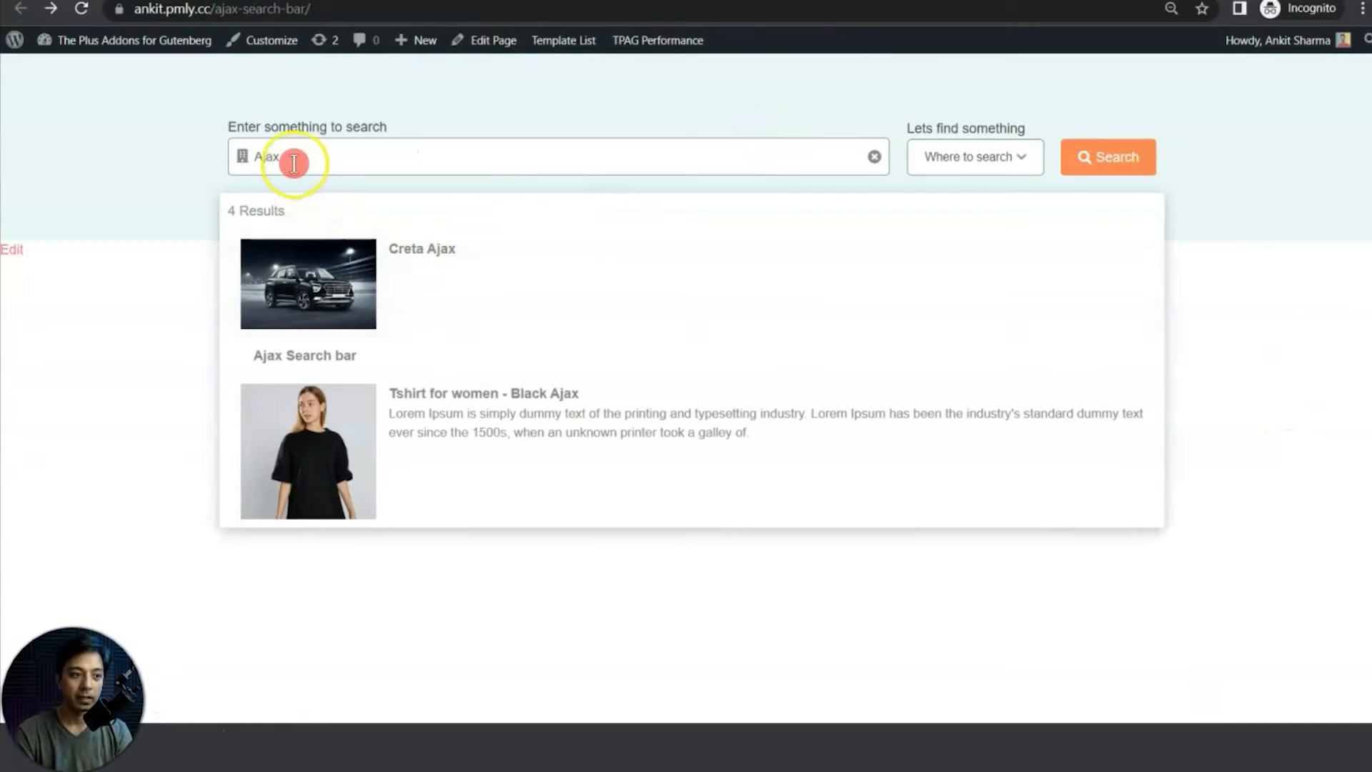
{"action": "left_click", "coordinate": [293, 159]}
{"action": "key", "text": "BackSpace"}
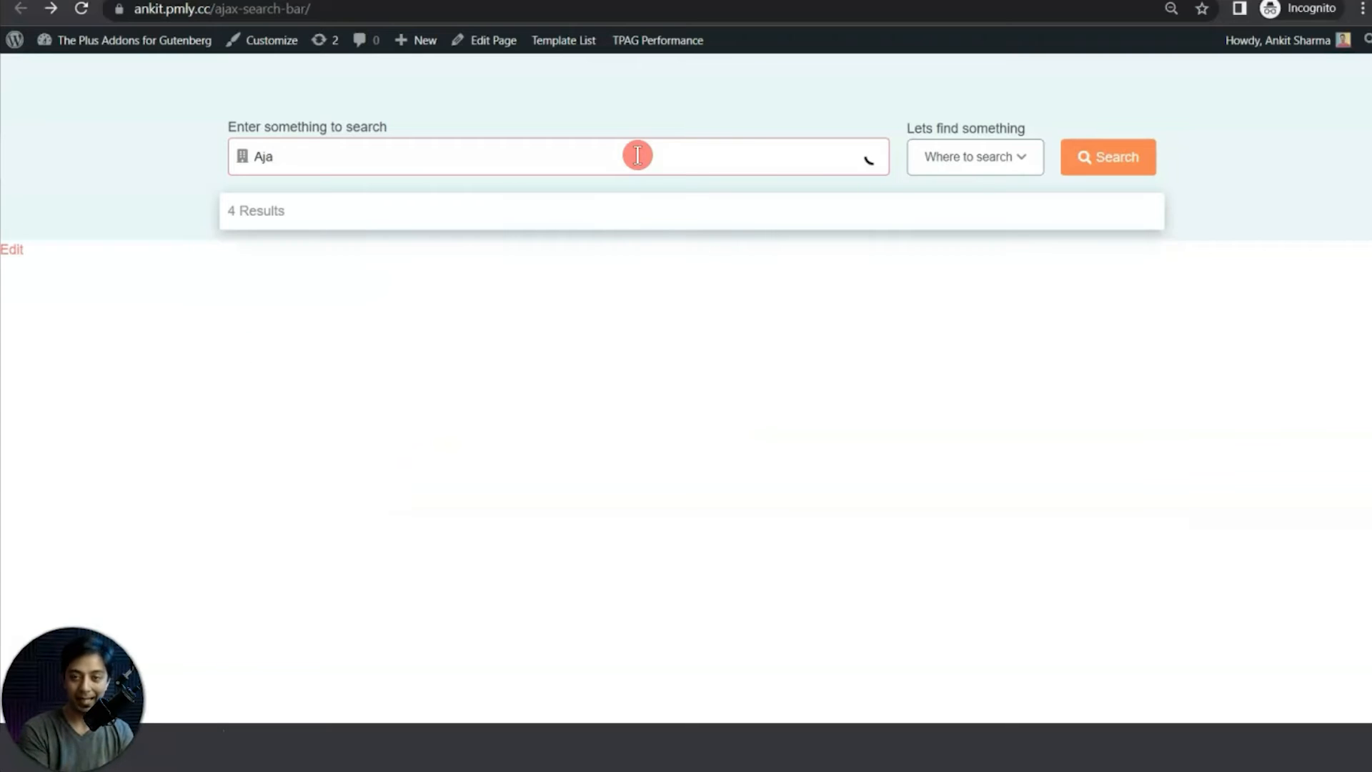
{"action": "left_click", "coordinate": [632, 208]}
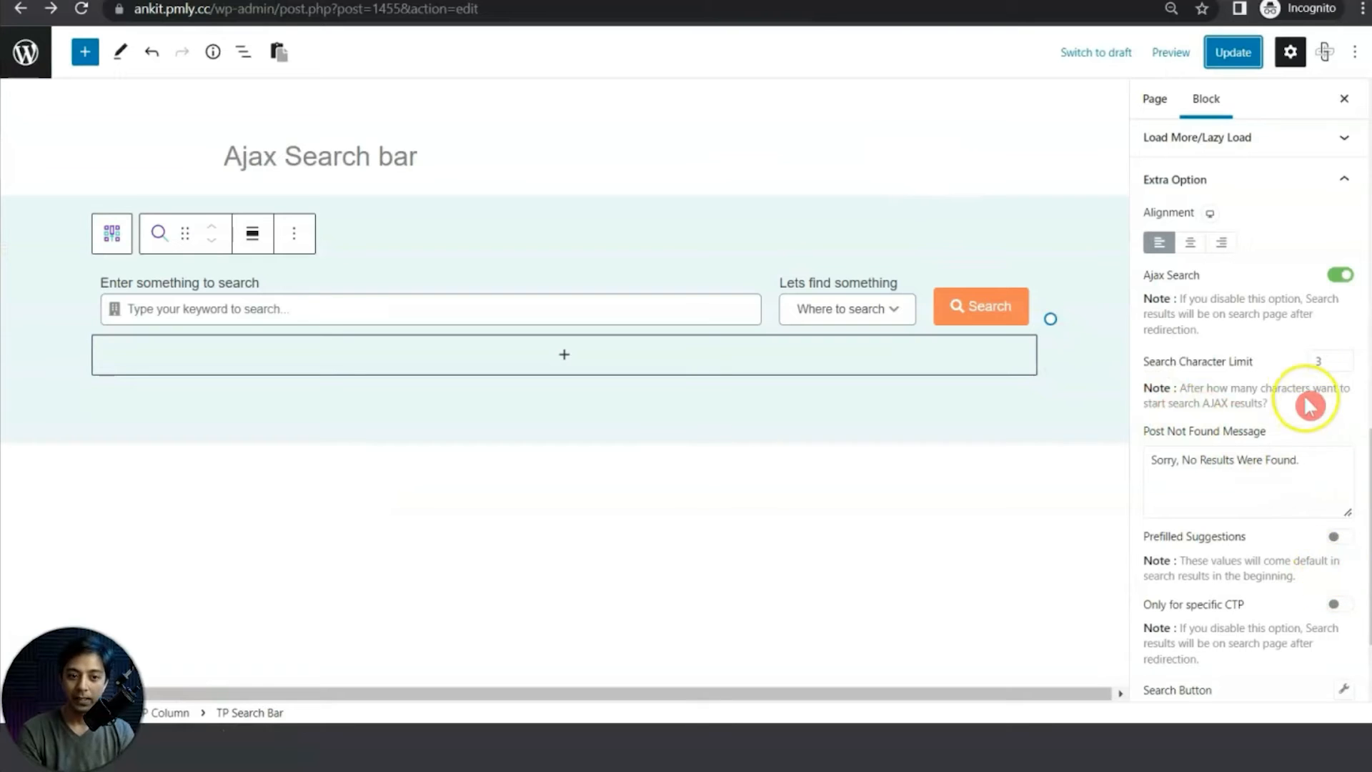
Step: Review the Search Character Limit and the Post Not Found Message in the search bar's extra options
{"action": "left_click", "coordinate": [1317, 361]}
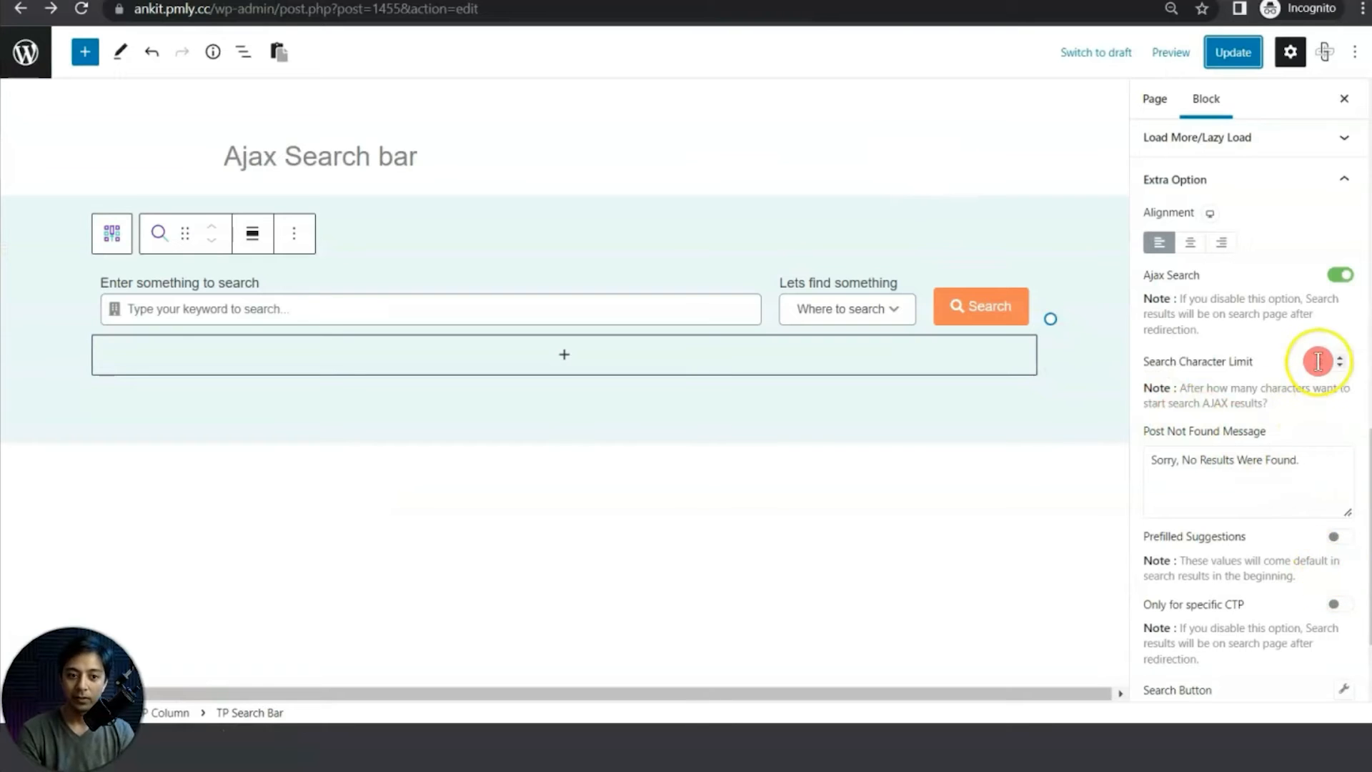
{"action": "scroll", "coordinate": [1301, 428], "scroll_direction": "down", "scroll_amount": 3}
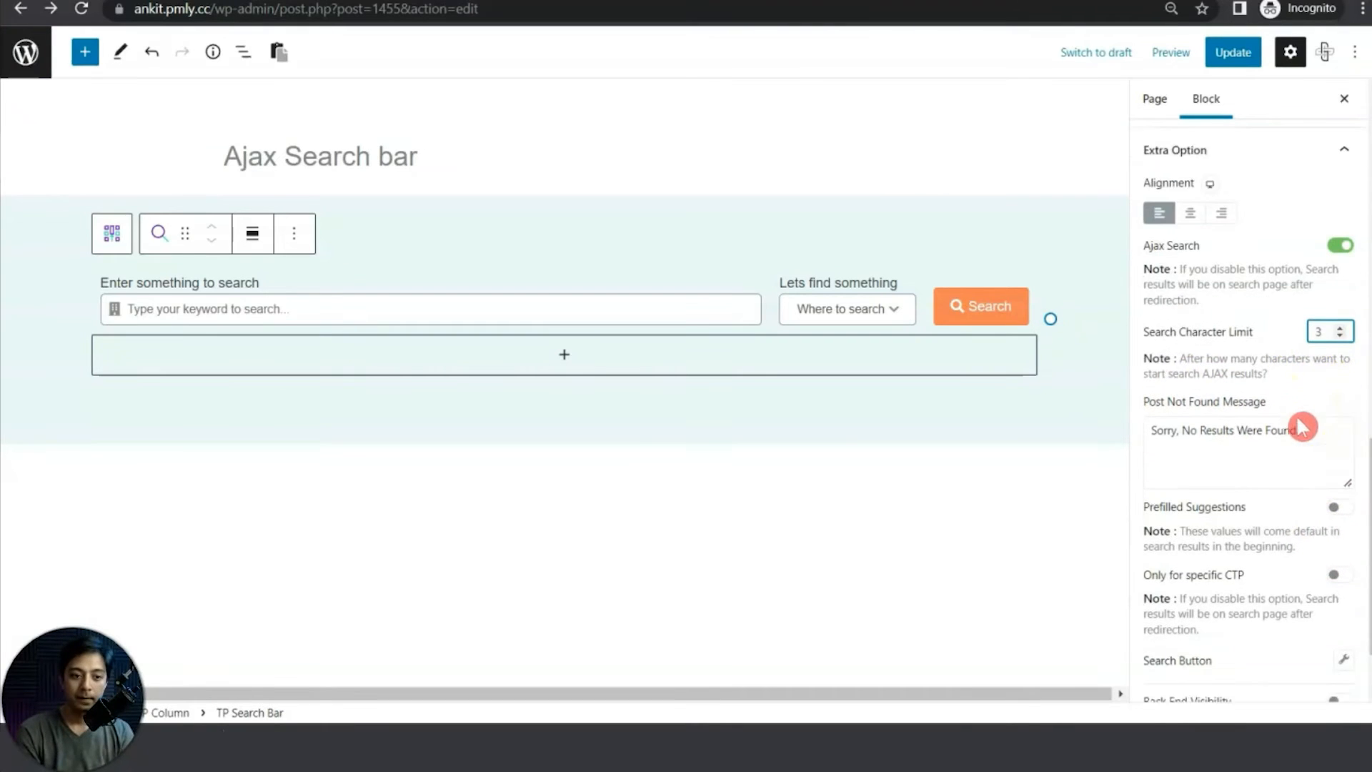
{"action": "left_click", "coordinate": [1166, 370]}
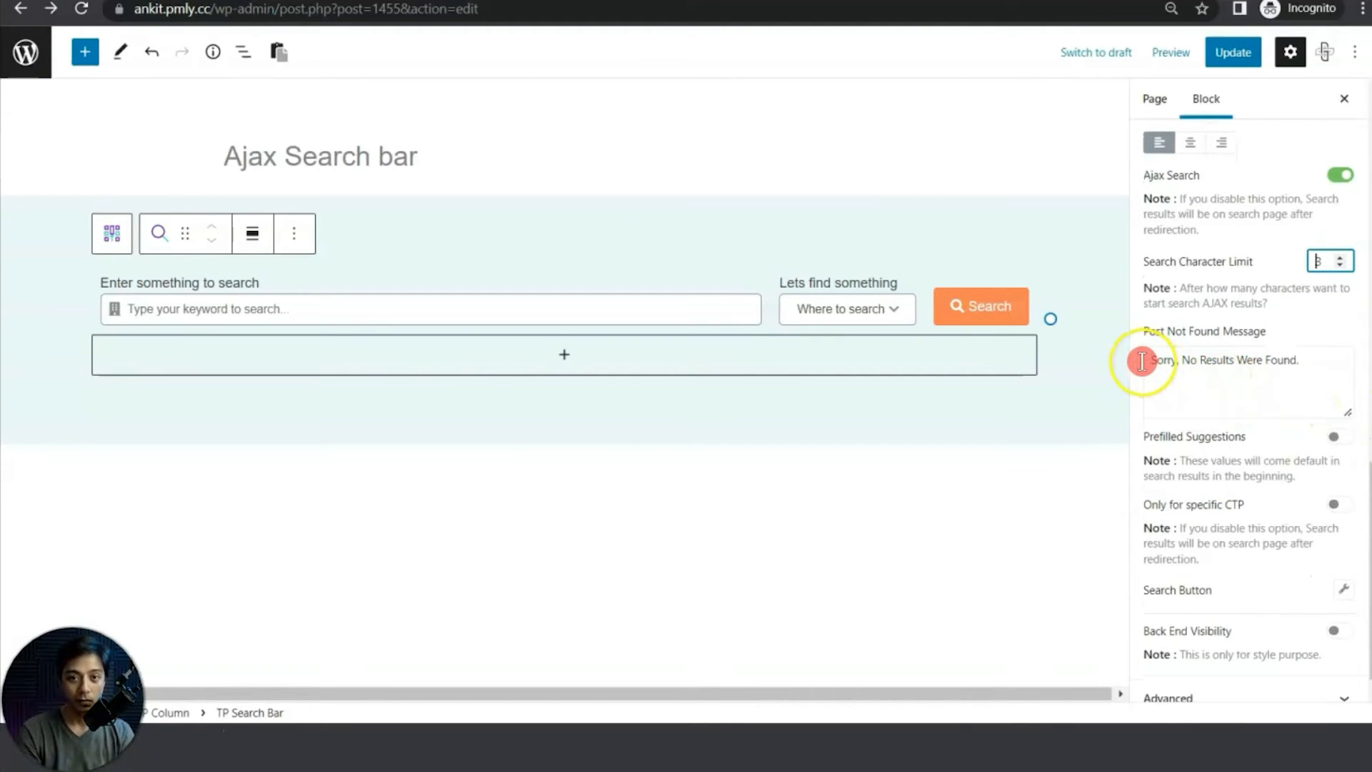
{"action": "left_click_drag", "start_coordinate": [1166, 361], "coordinate": [1307, 364]}
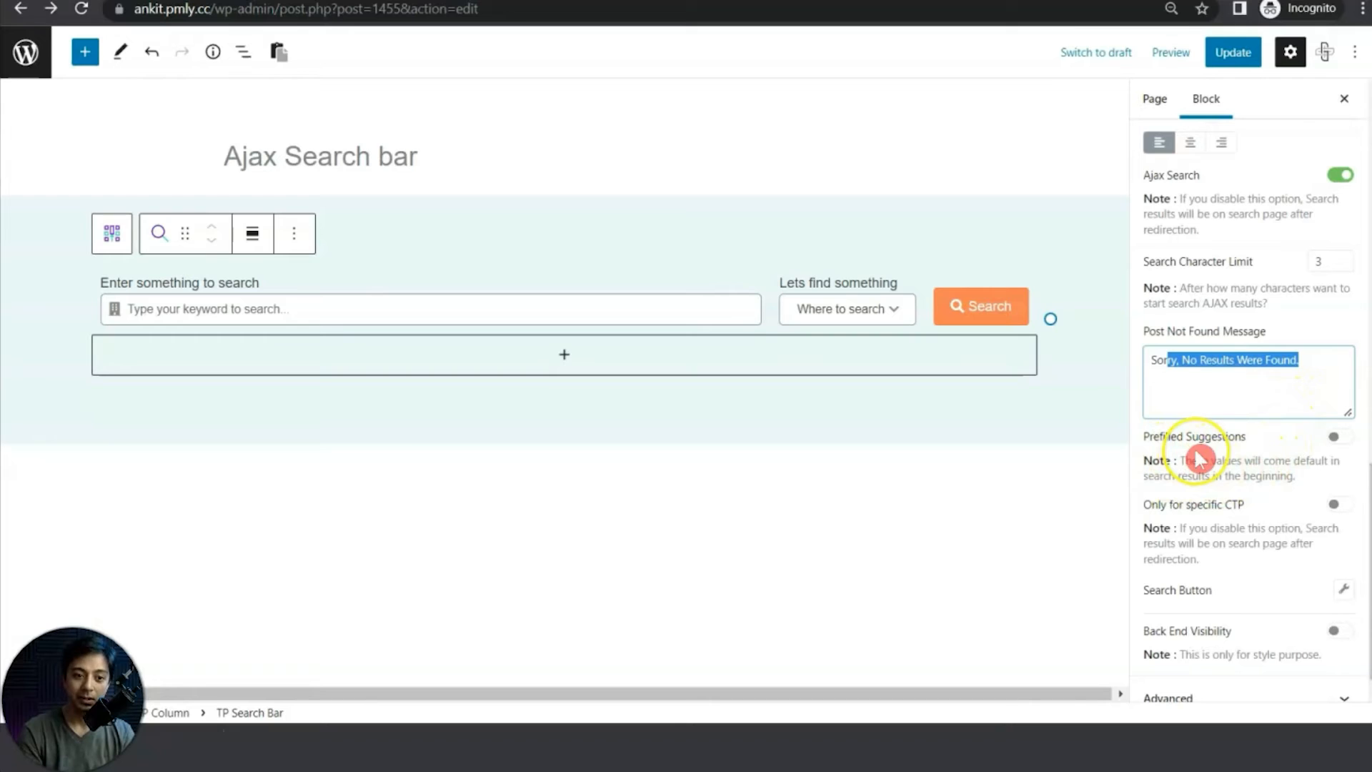
Step: Enable Prefilled Suggestions and enter "Ajax | Tshirt" as the suggestion words
{"action": "left_click", "coordinate": [1340, 436]}
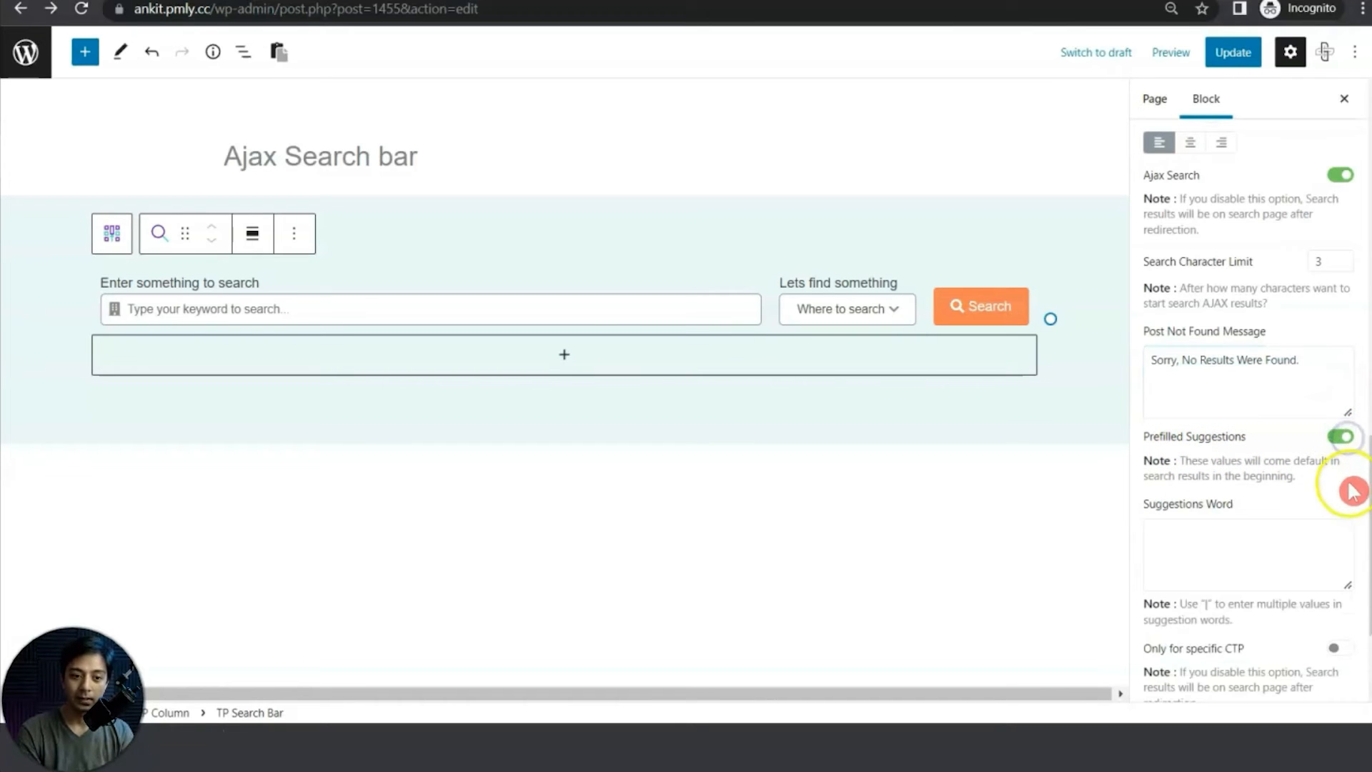
{"action": "left_click", "coordinate": [1263, 542]}
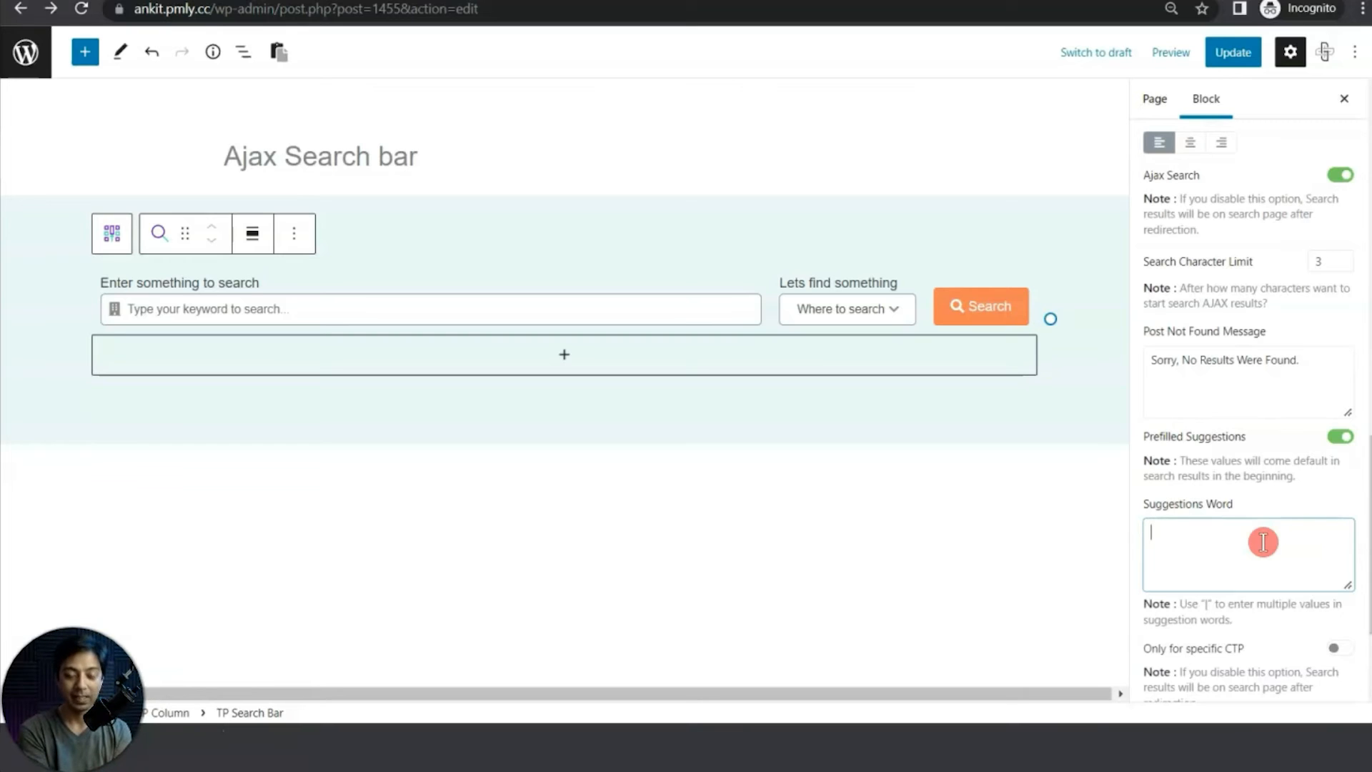
{"action": "type", "text": "Ajax"}
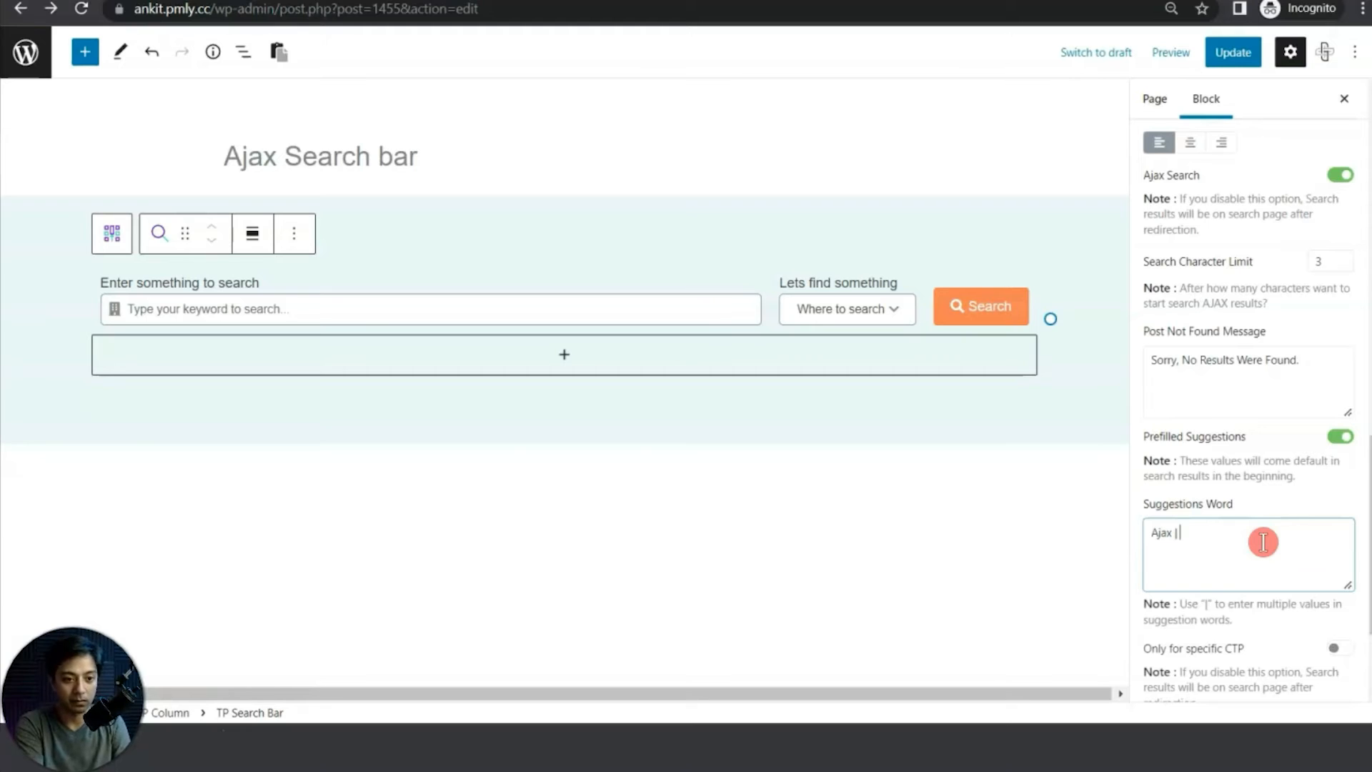
{"action": "type", "text": "| Tshirt"}
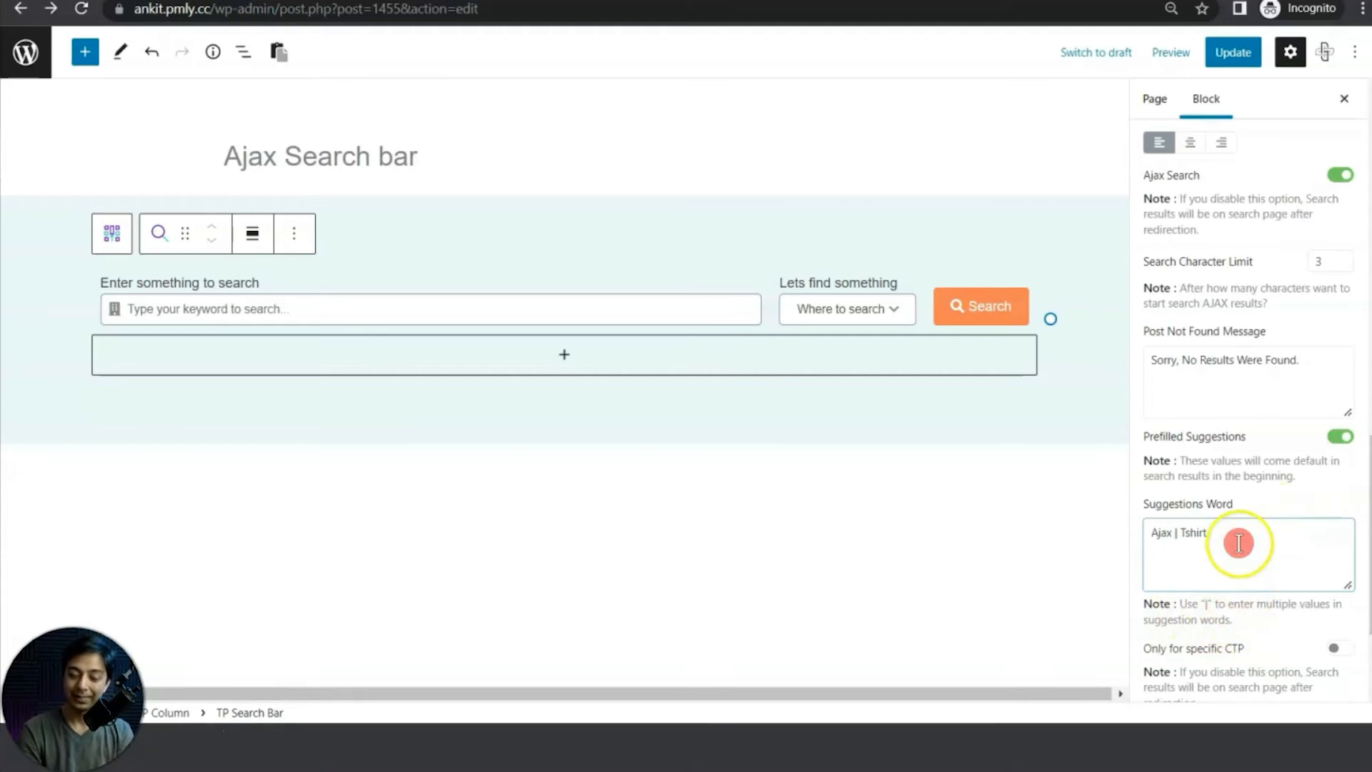
{"action": "left_click", "coordinate": [1208, 634]}
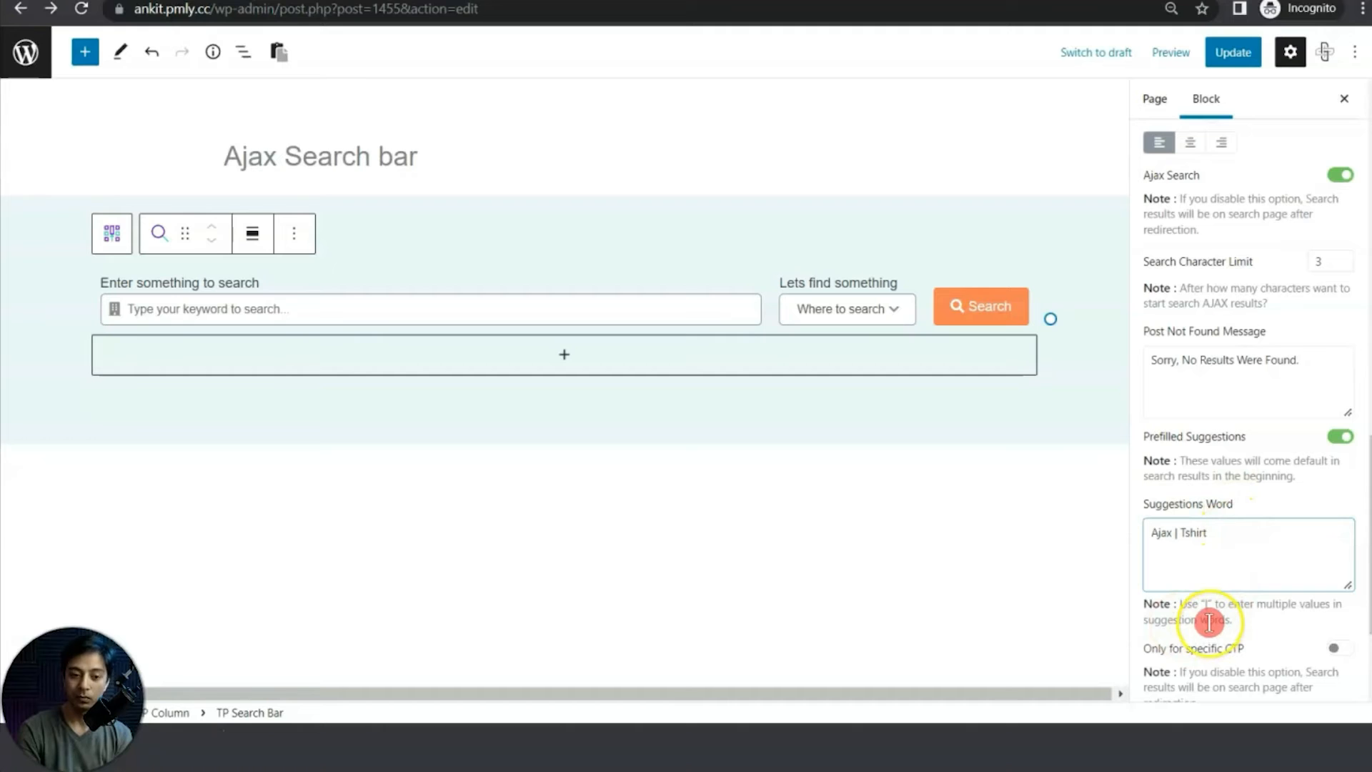
{"action": "double_click", "coordinate": [1206, 604]}
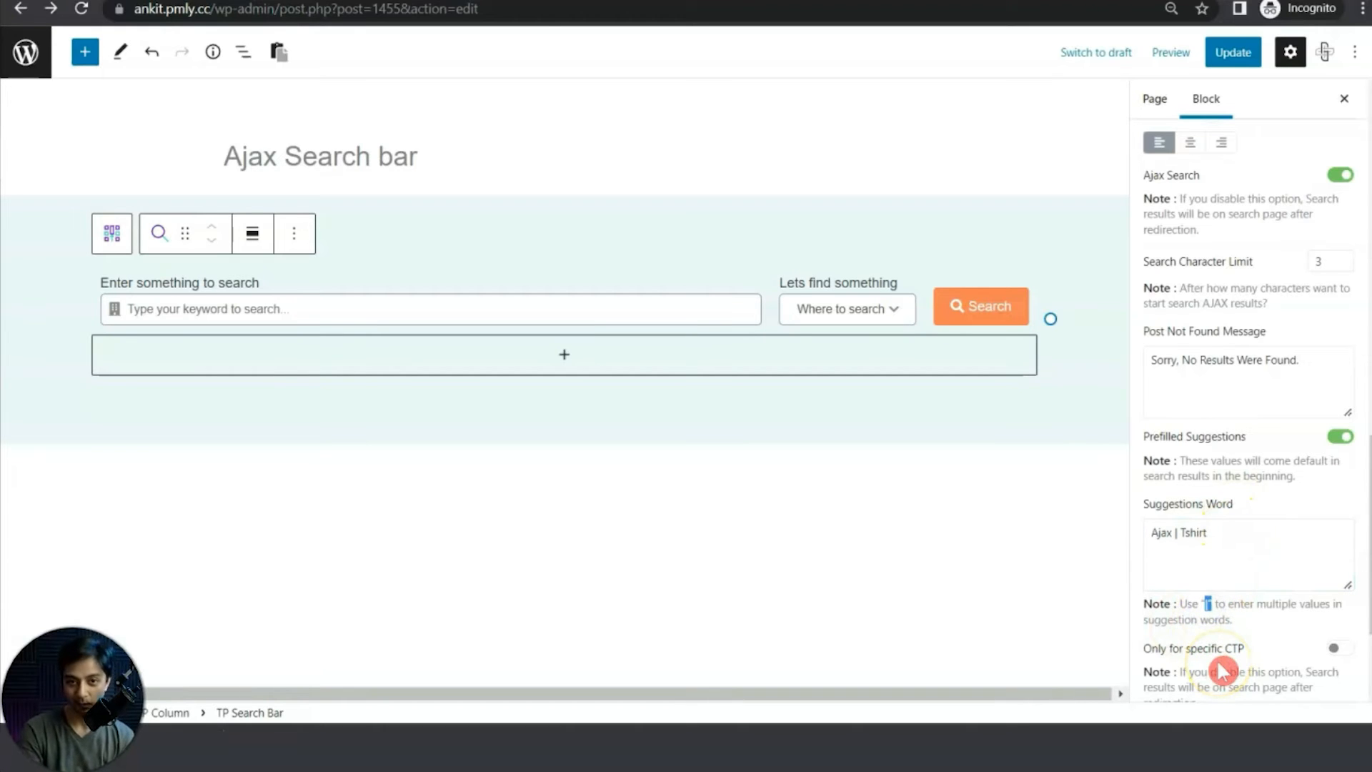
{"action": "scroll", "coordinate": [1220, 665], "scroll_direction": "down", "scroll_amount": 1}
{"action": "left_click", "coordinate": [1180, 566]}
{"action": "left_click", "coordinate": [1170, 575]}
{"action": "left_click", "coordinate": [1157, 573]}
{"action": "left_click", "coordinate": [1154, 569]}
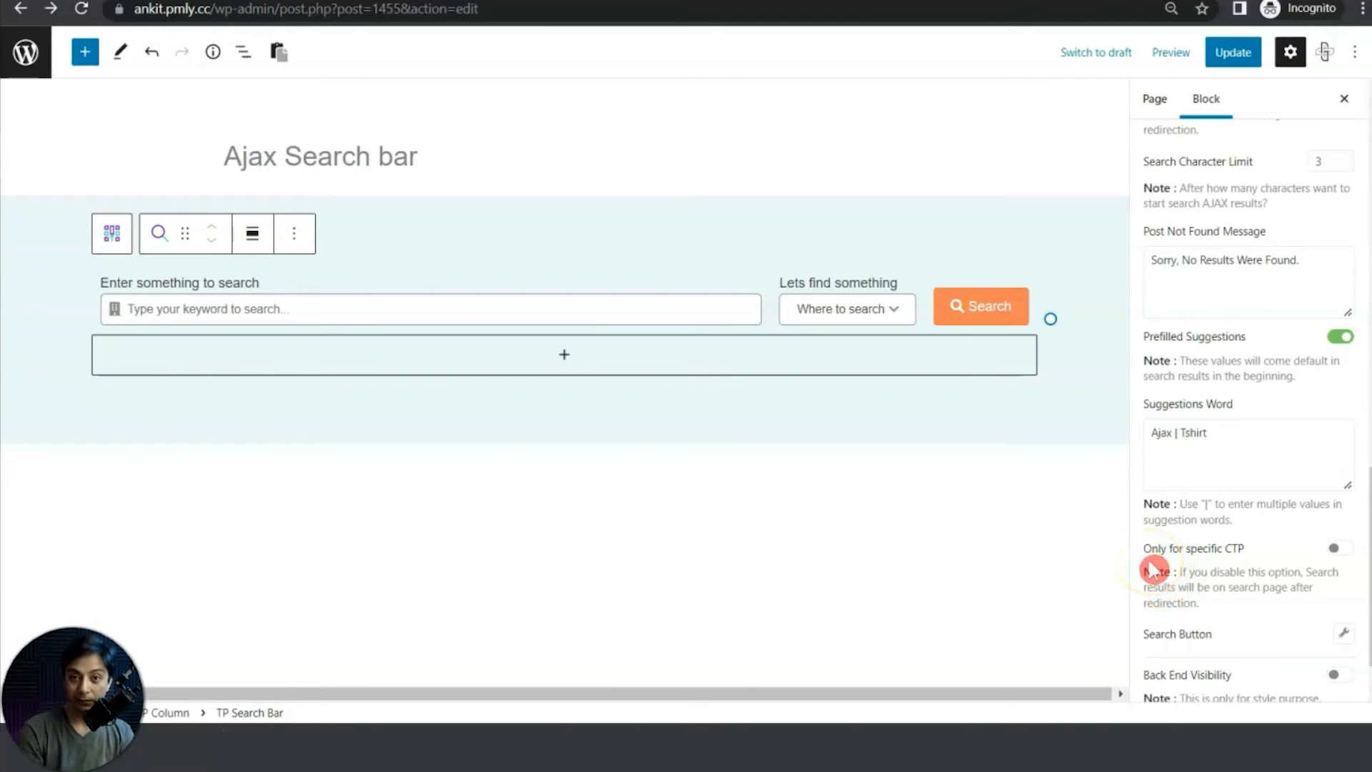
Step: Enable Only for specific CTP and set its CTP Type to Products
{"action": "scroll", "coordinate": [1333, 565], "scroll_direction": "down", "scroll_amount": 1}
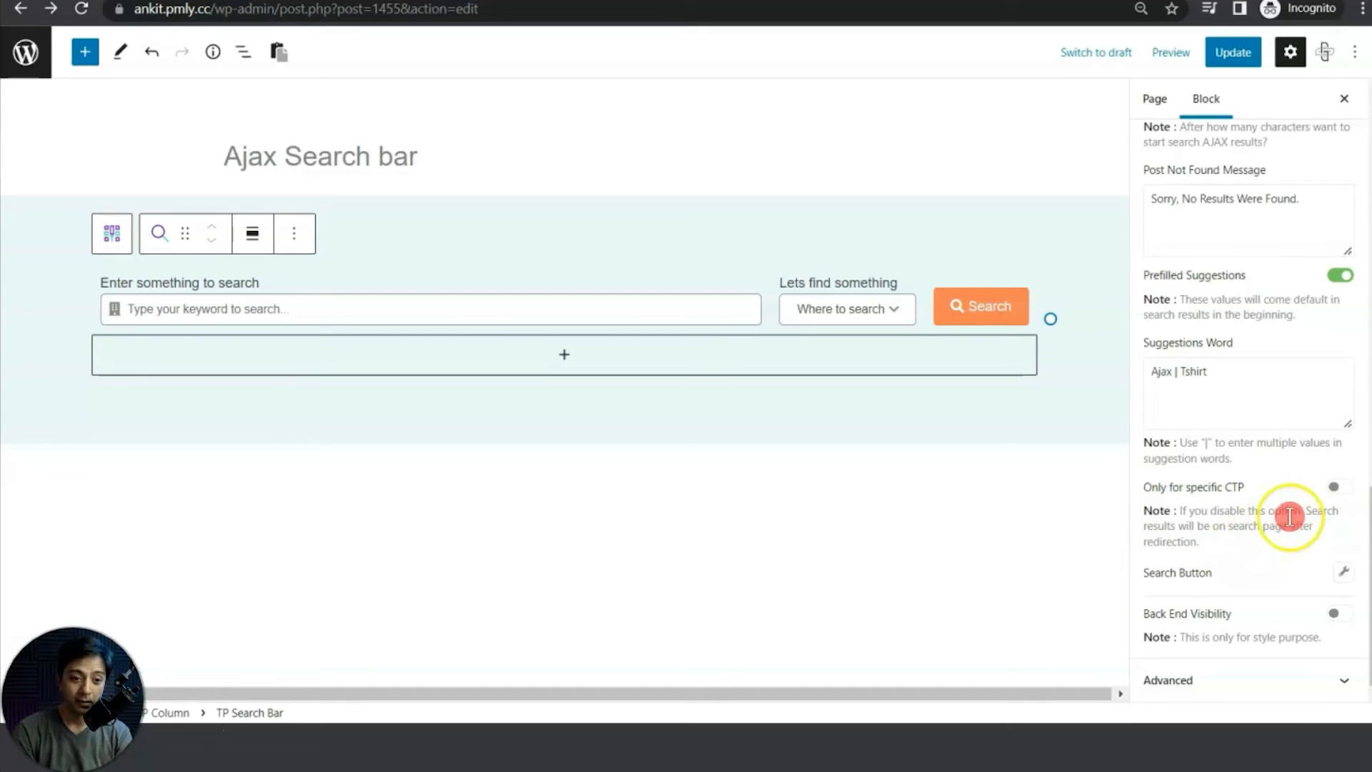
{"action": "left_click", "coordinate": [1339, 488]}
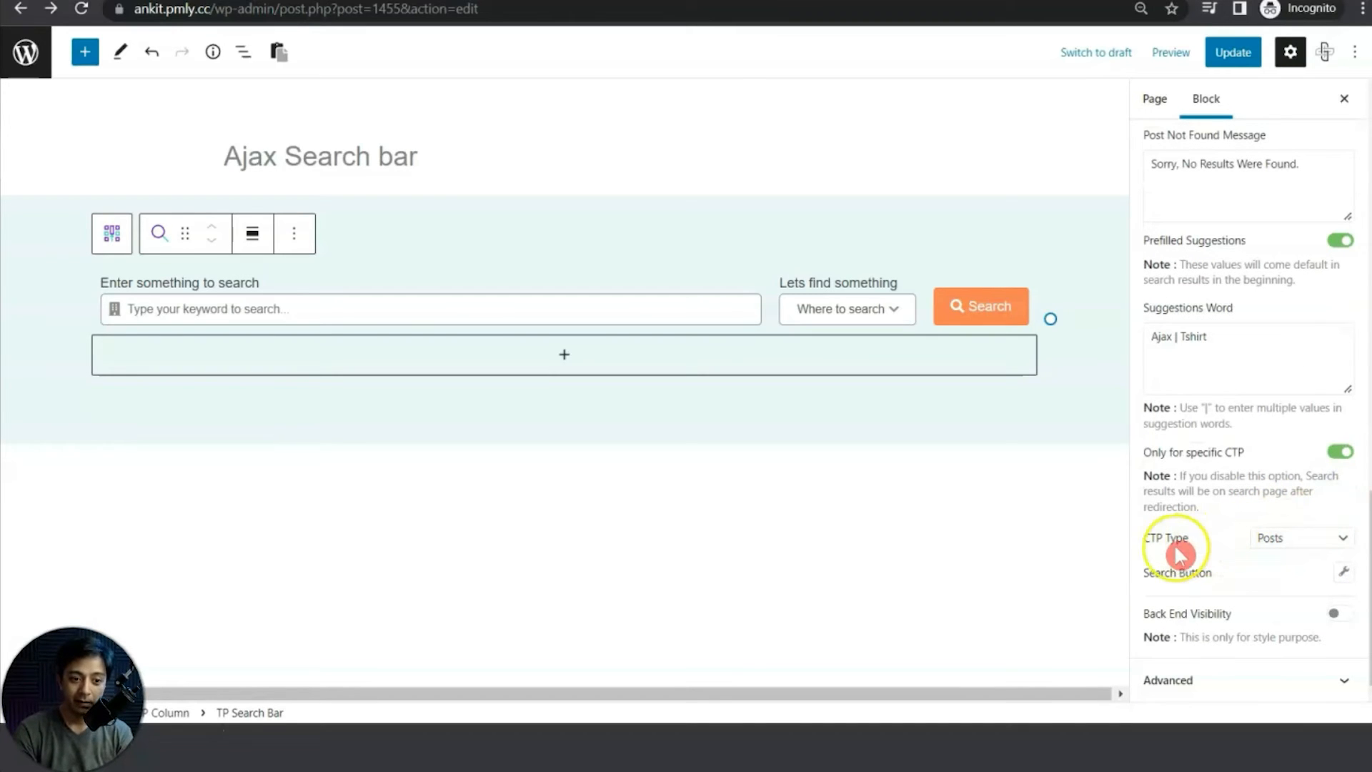
{"action": "left_click", "coordinate": [1269, 540]}
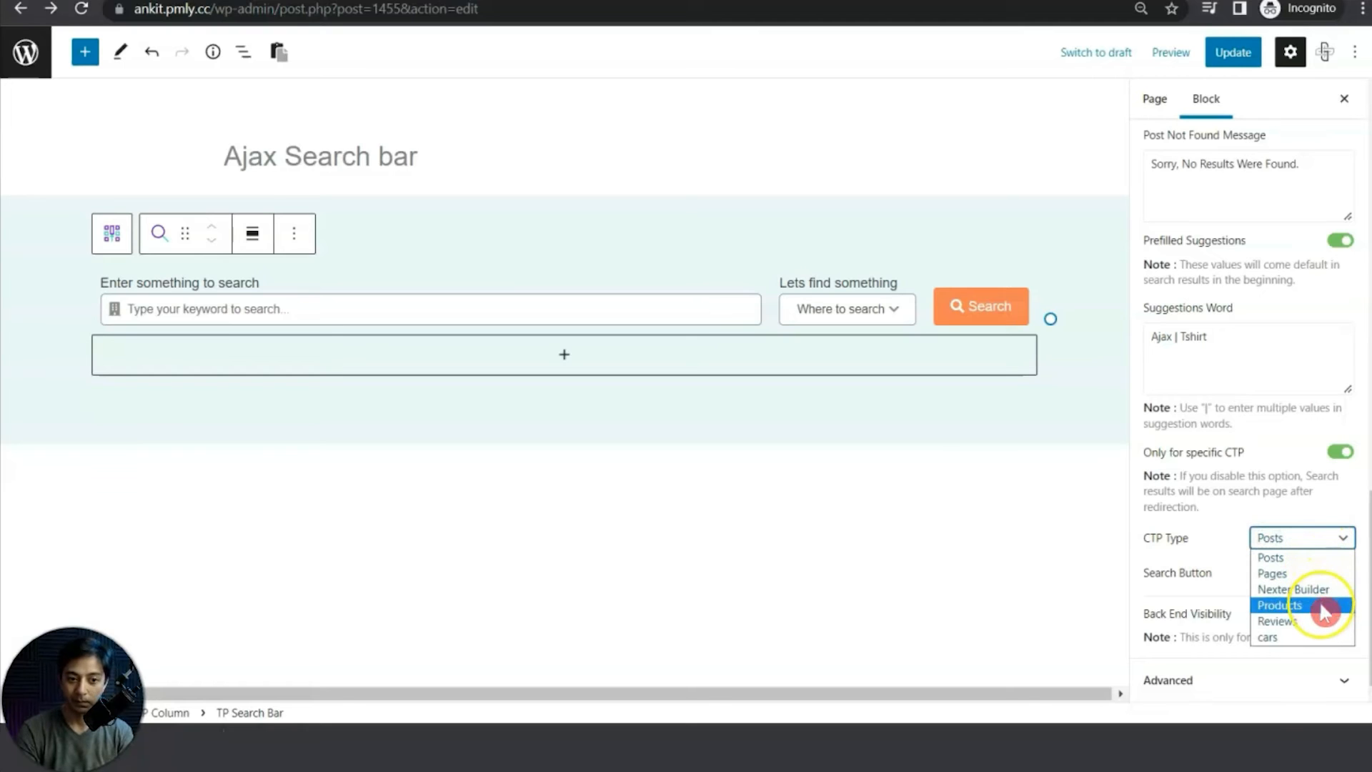
{"action": "left_click", "coordinate": [1247, 540]}
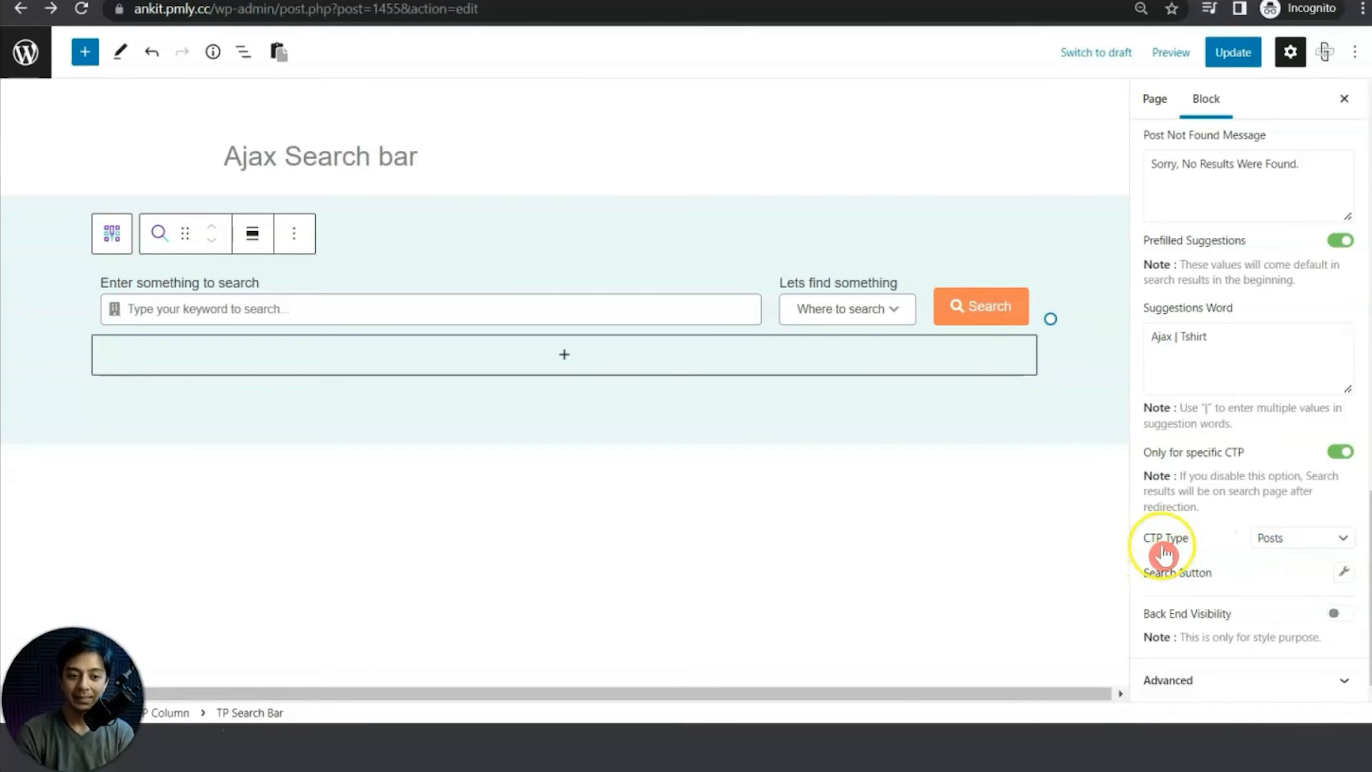
{"action": "left_click", "coordinate": [1261, 536]}
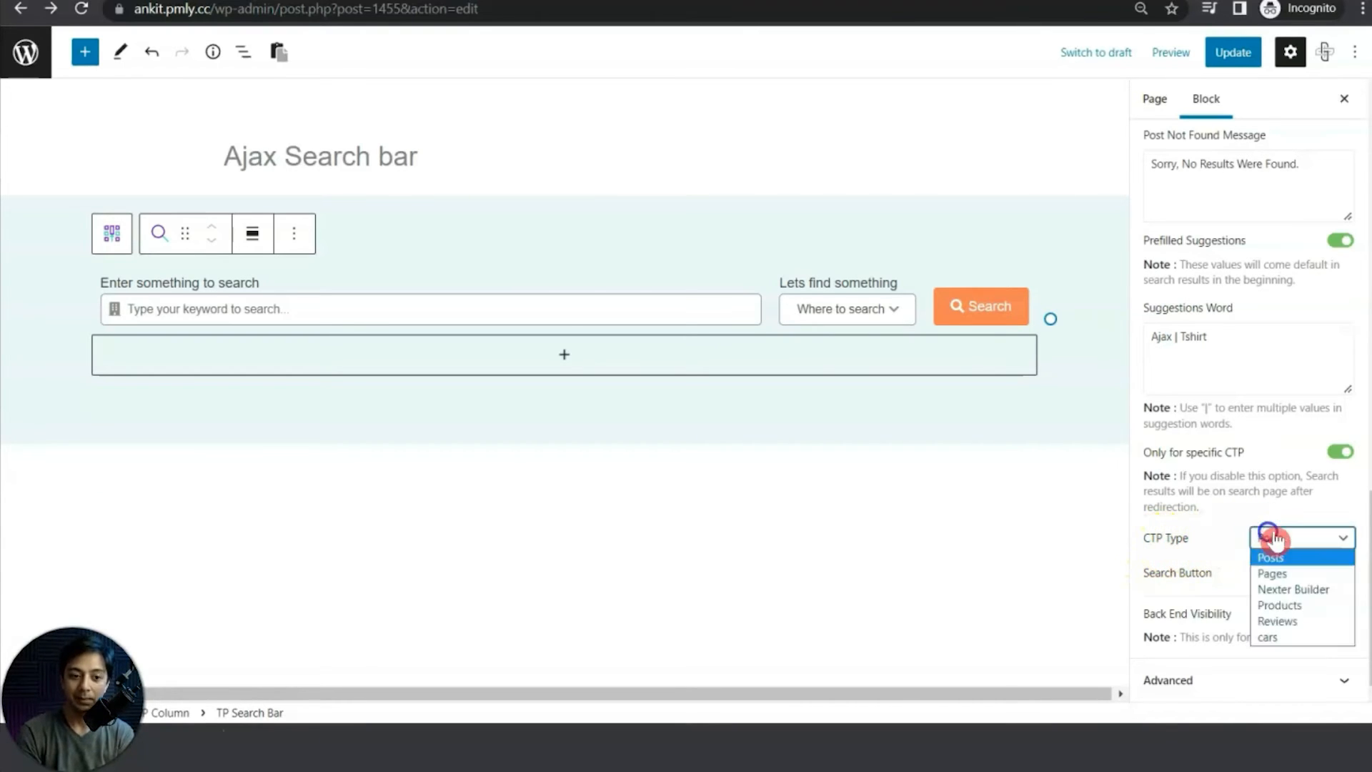
{"action": "left_click", "coordinate": [1290, 607]}
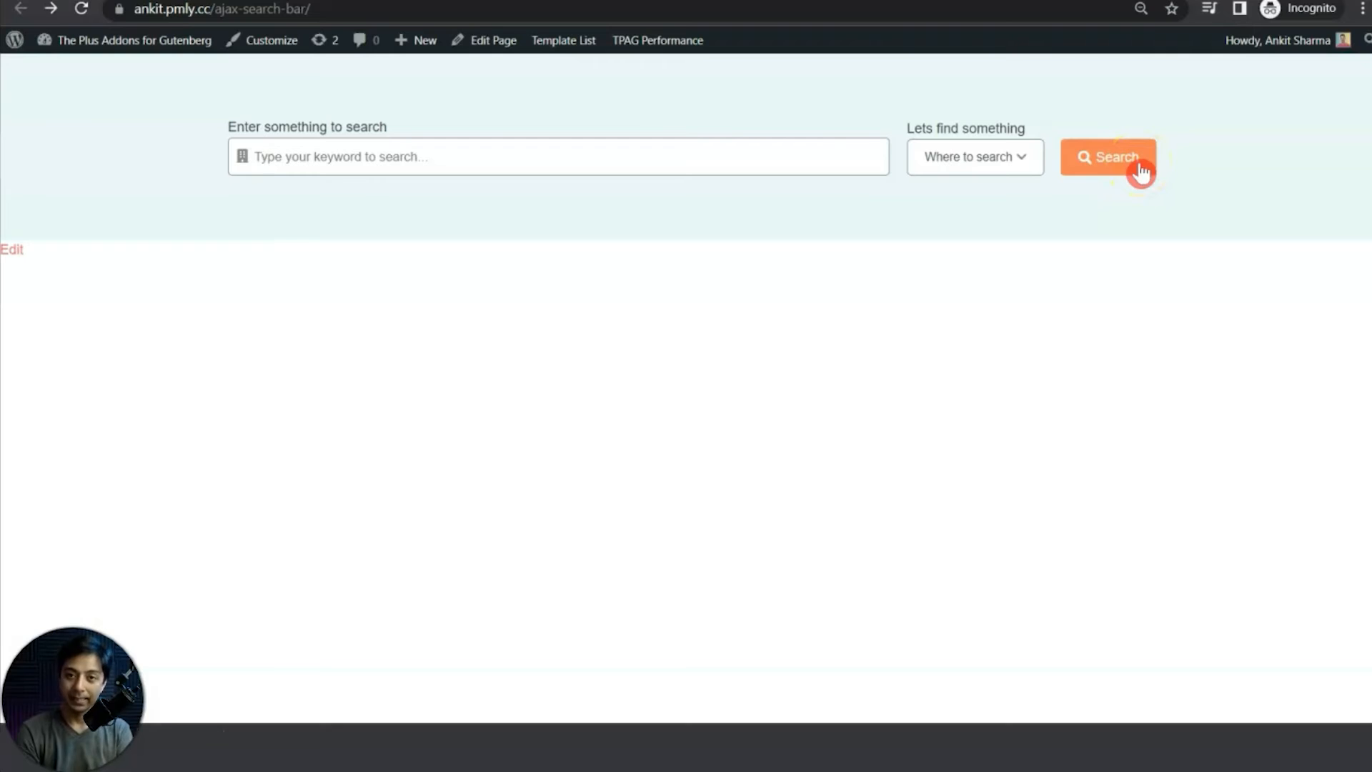
Step: Check the post type choices on the published page and turn off Only for specific CTP in the editor
{"action": "left_click", "coordinate": [763, 140]}
{"action": "left_click", "coordinate": [763, 139]}
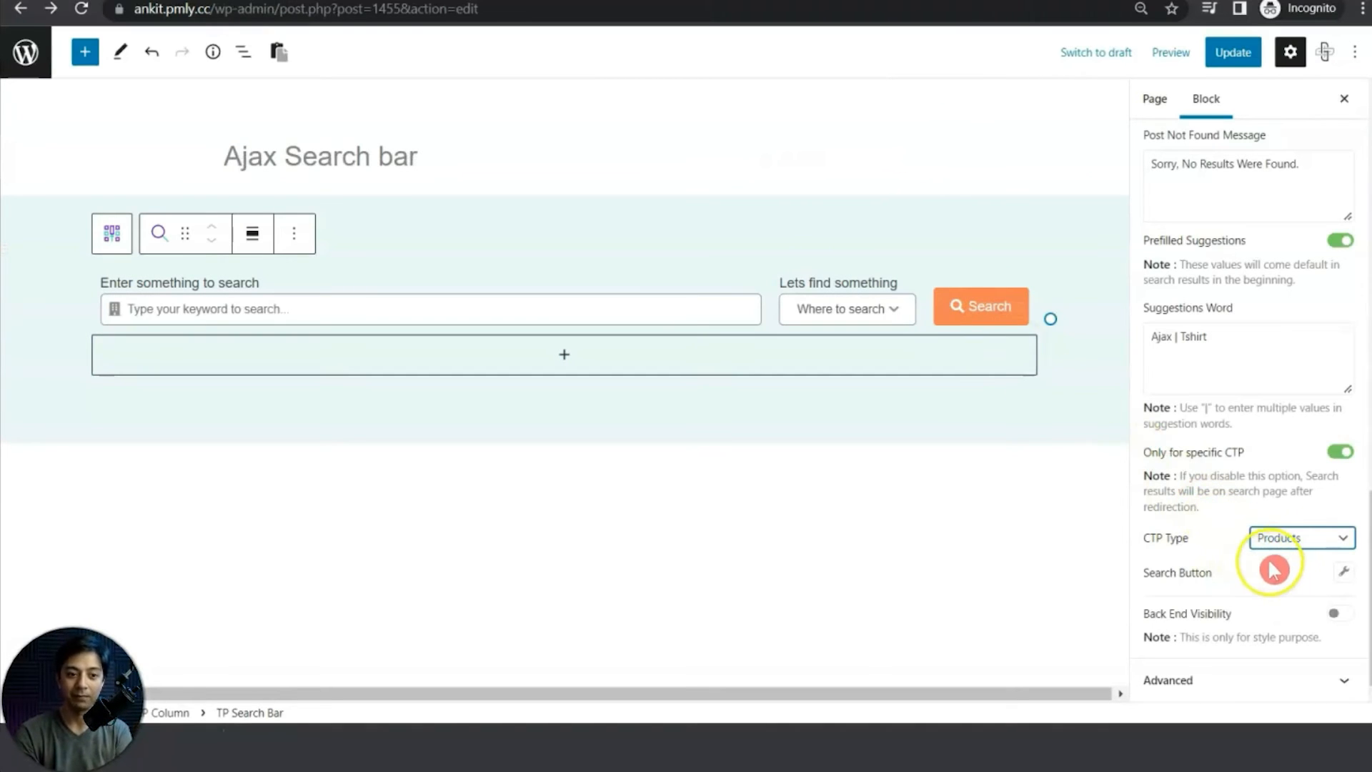
{"action": "left_click", "coordinate": [1312, 546]}
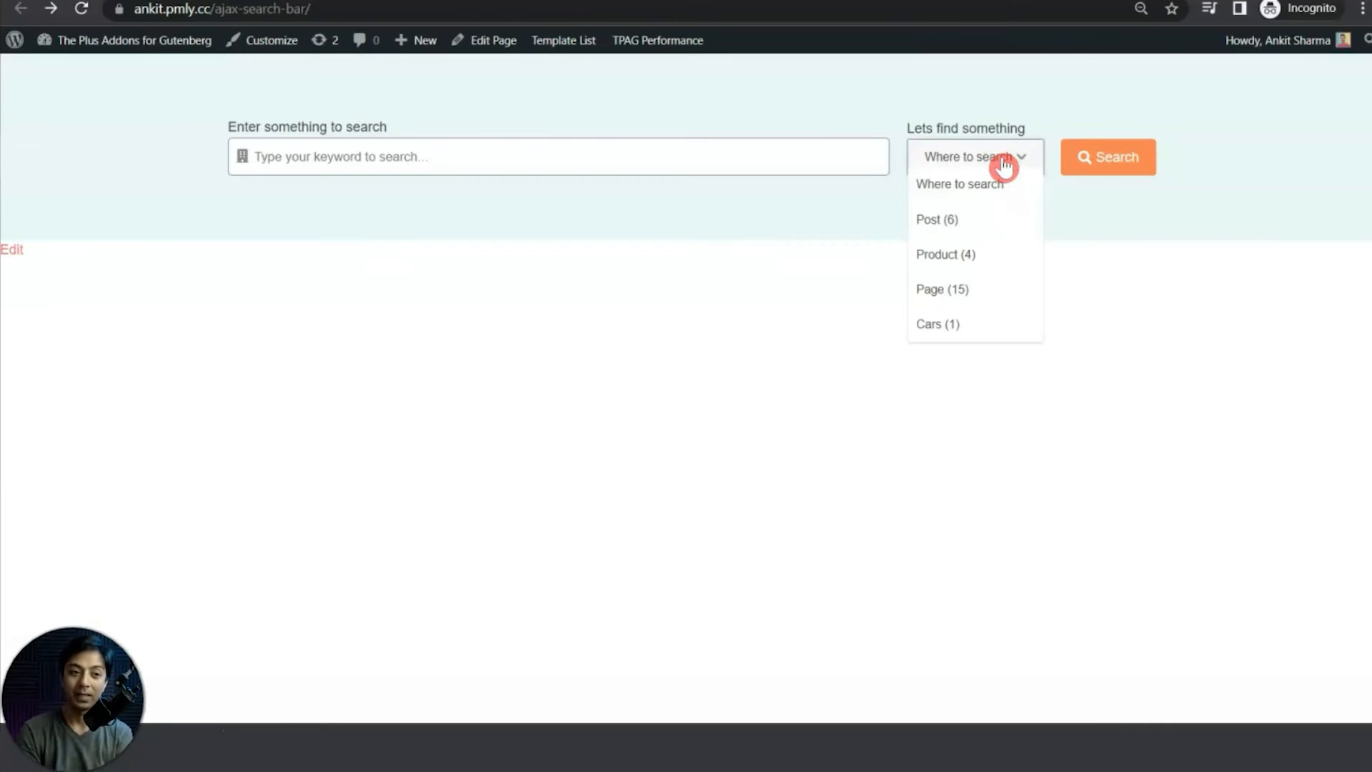
{"action": "left_click", "coordinate": [1002, 164]}
{"action": "left_click", "coordinate": [1002, 164]}
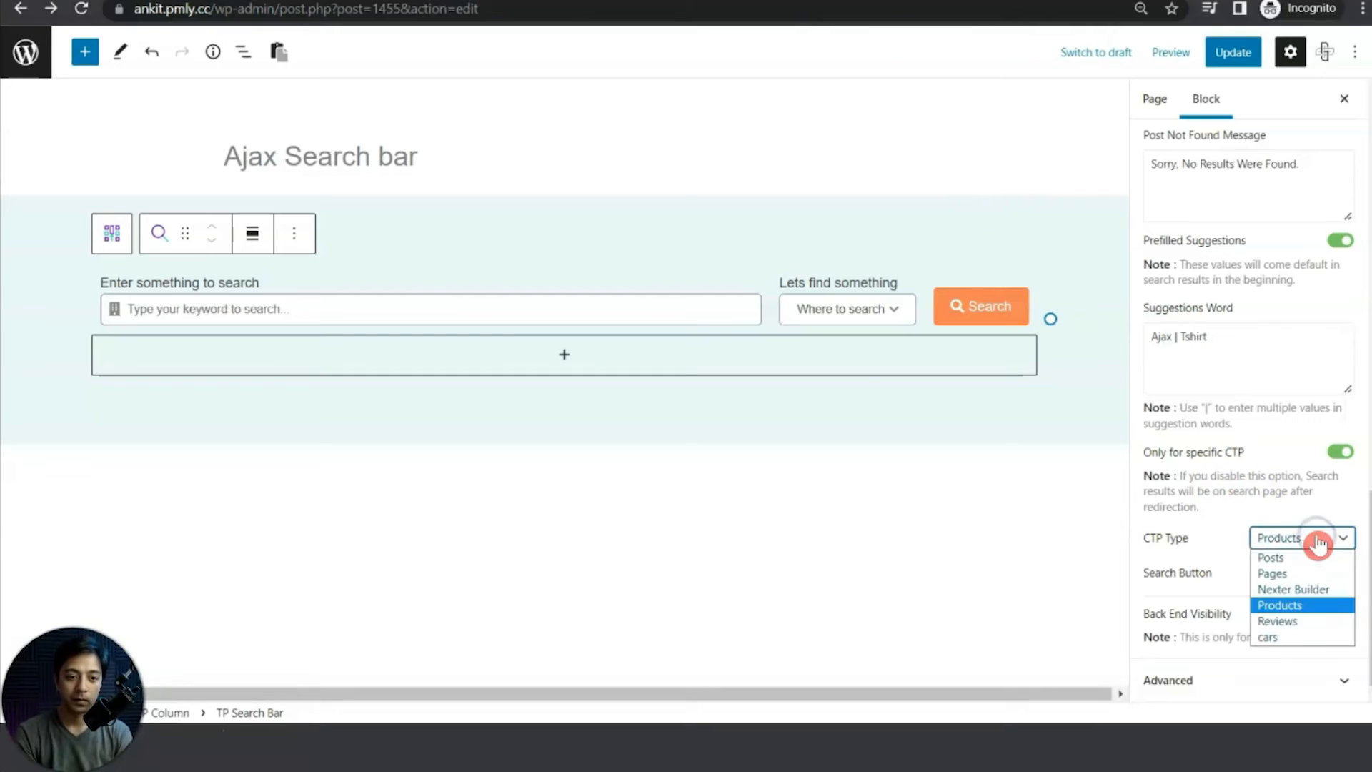
{"action": "left_click", "coordinate": [1318, 543]}
{"action": "left_click", "coordinate": [1338, 452]}
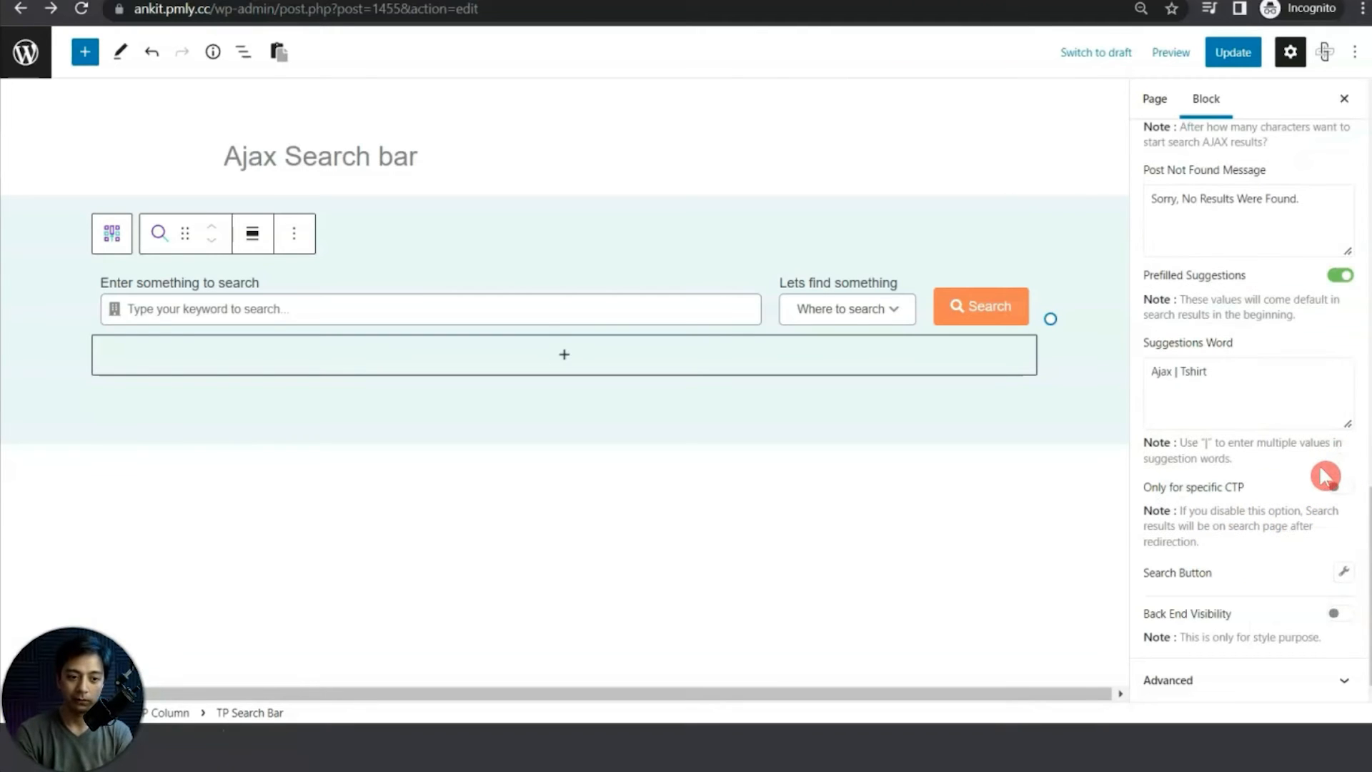
Step: Turn the search button off in its settings and then enable it again
{"action": "left_click", "coordinate": [1341, 573]}
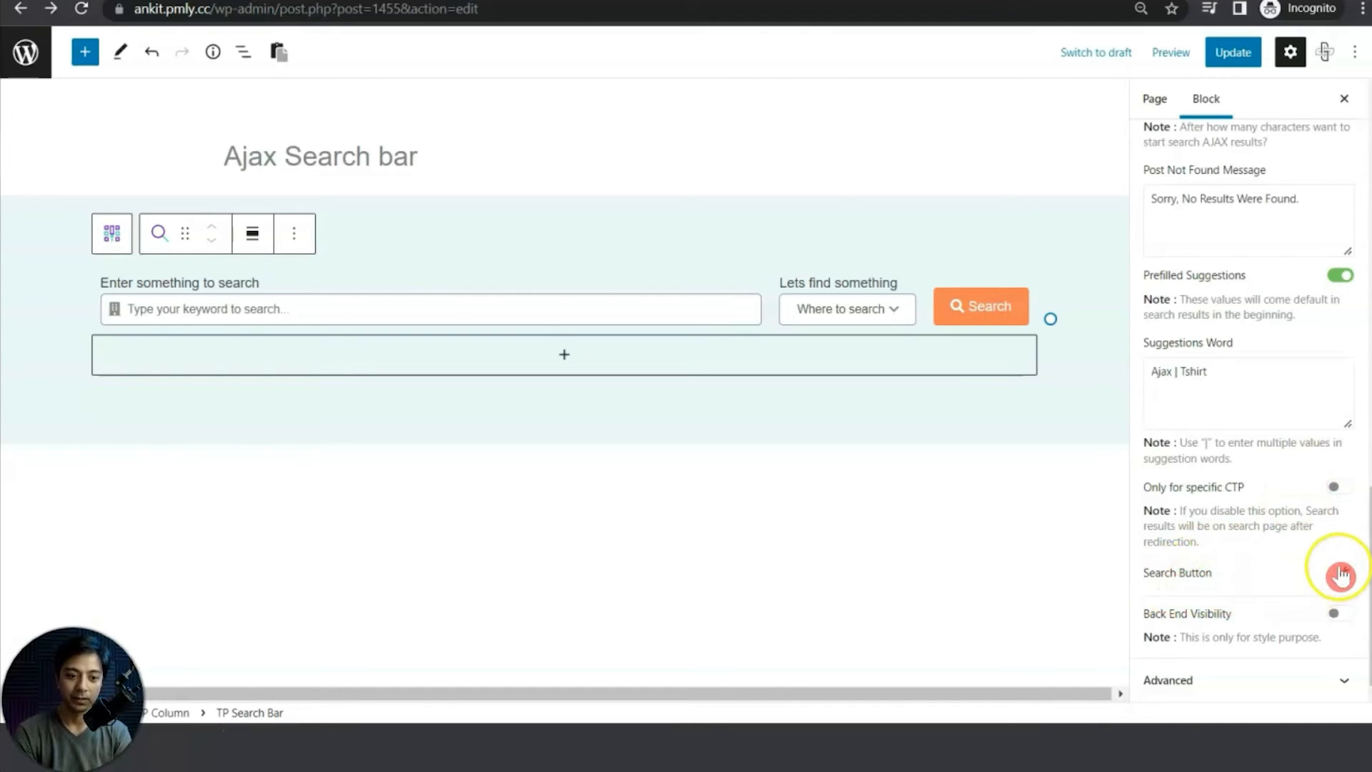
{"action": "left_click", "coordinate": [1342, 573]}
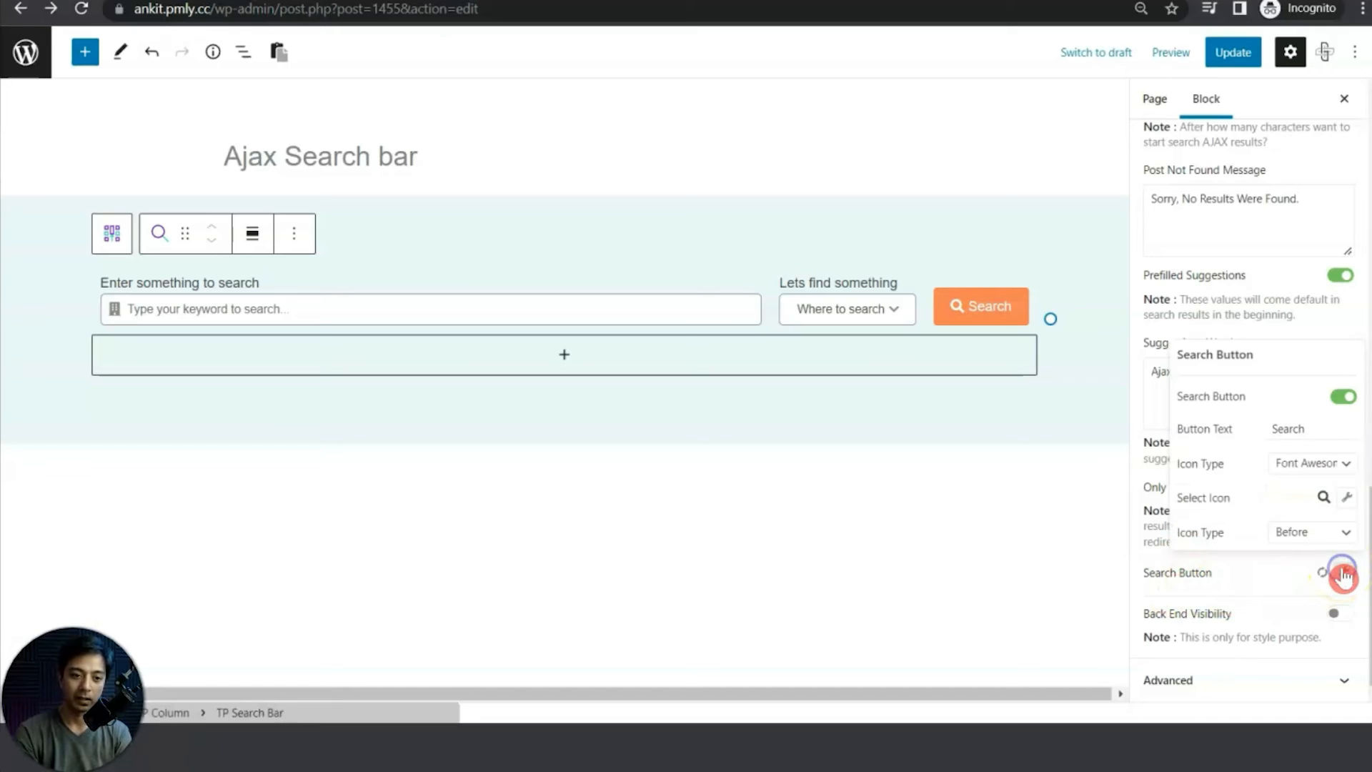
{"action": "left_click", "coordinate": [1335, 404]}
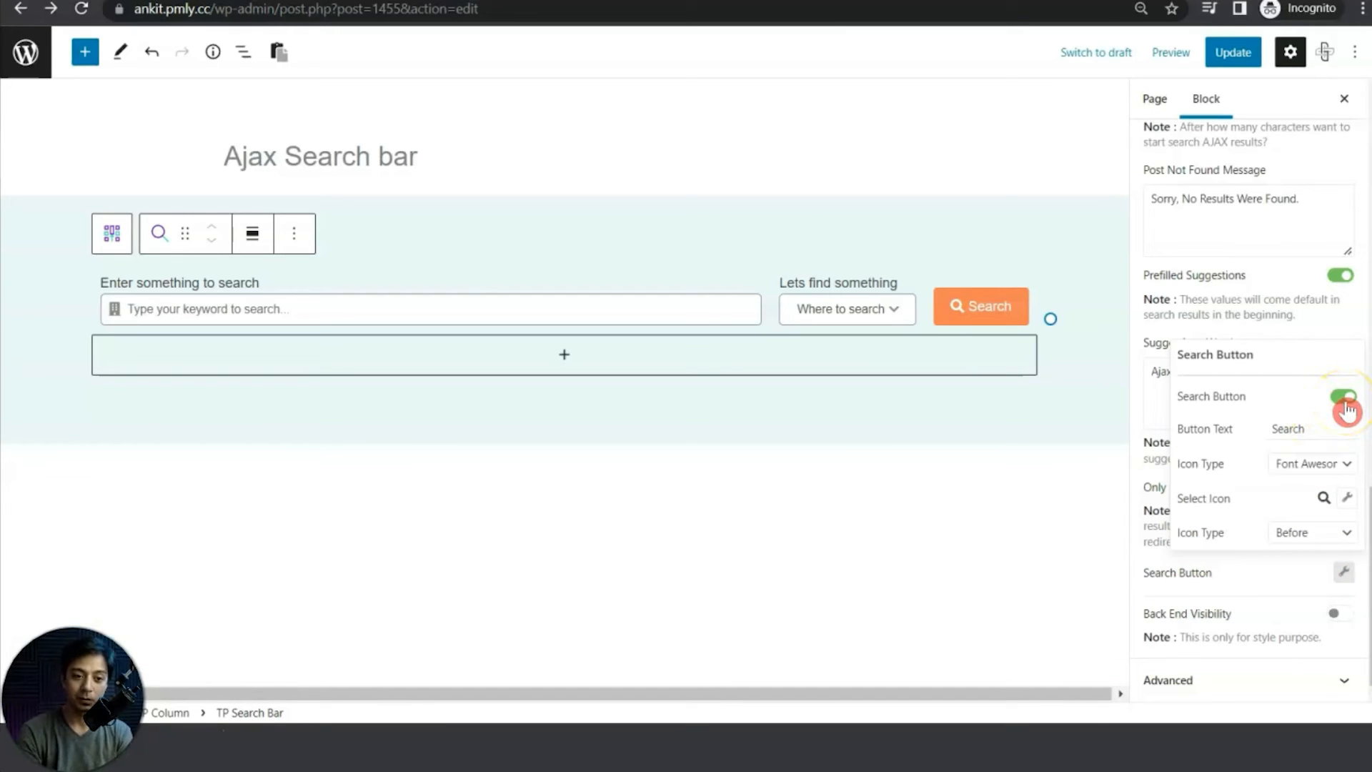
{"action": "left_click", "coordinate": [1345, 400]}
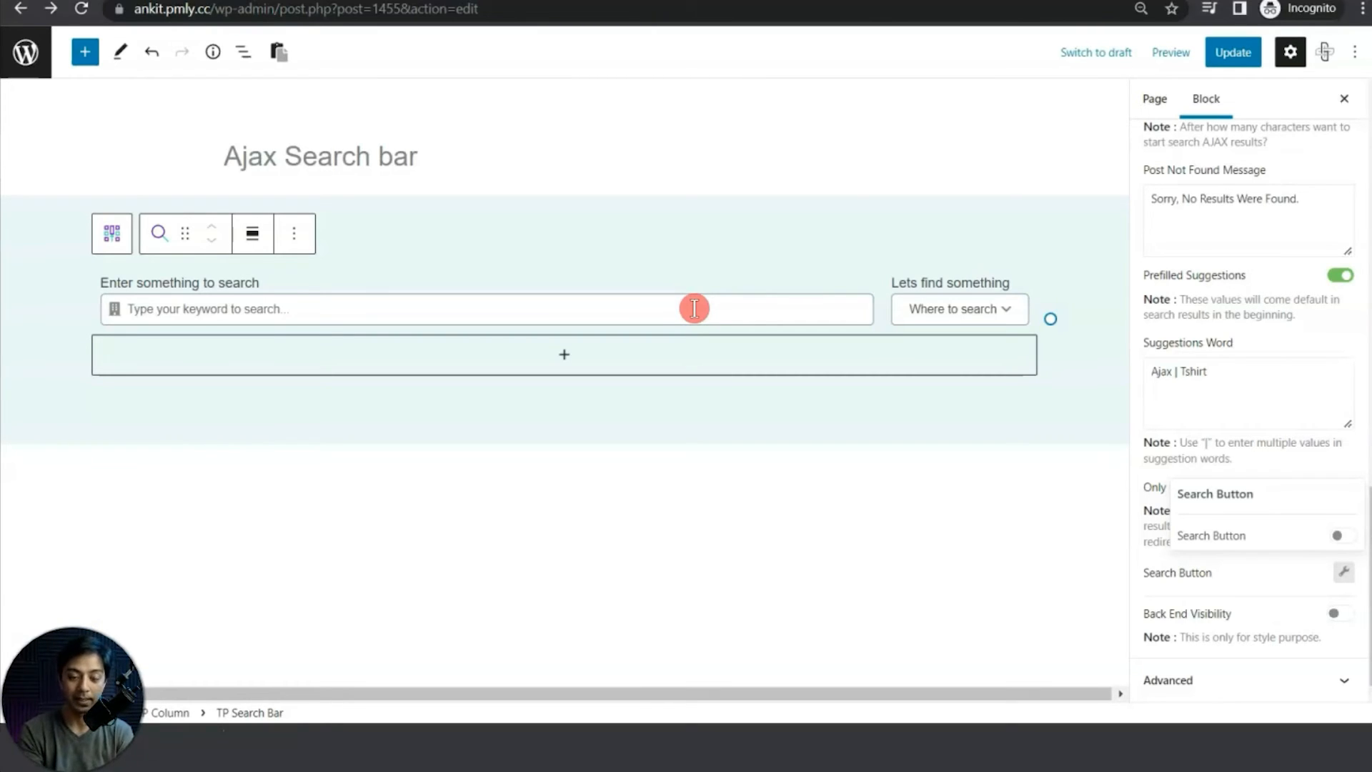
{"action": "left_click", "coordinate": [1337, 535]}
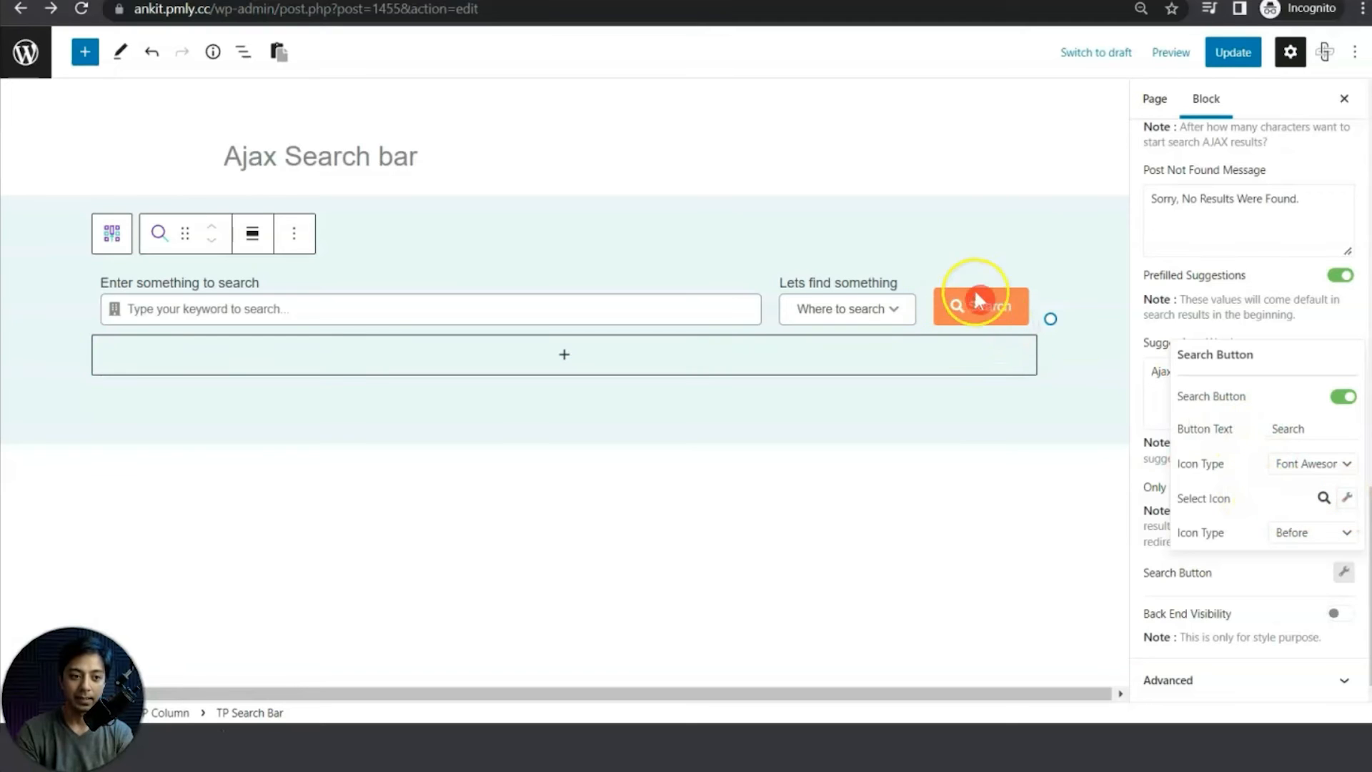
Step: Browse the search button's icon choices, try placing the icon After the text, and restore it to Before
{"action": "left_click", "coordinate": [1347, 497]}
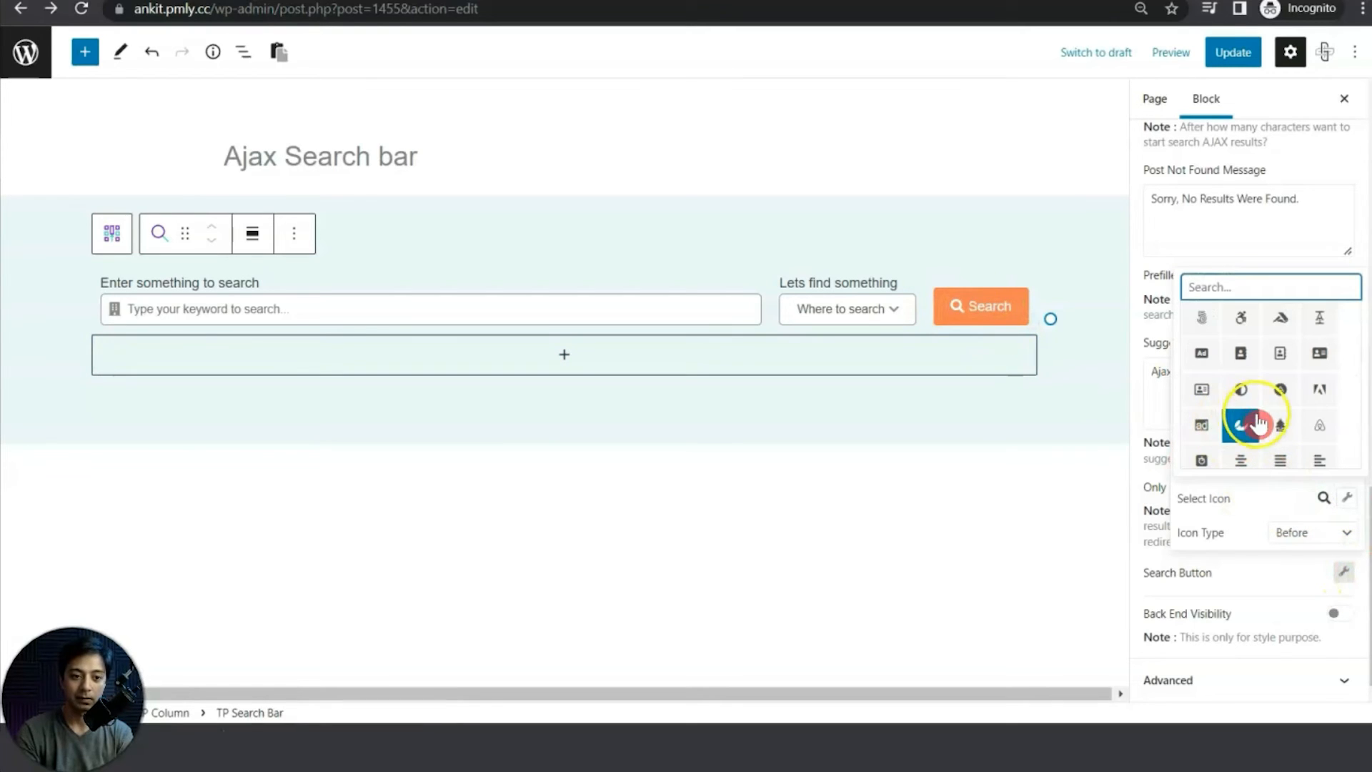
{"action": "left_click", "coordinate": [1291, 528]}
{"action": "left_click", "coordinate": [1297, 530]}
{"action": "left_click", "coordinate": [1294, 564]}
{"action": "left_click", "coordinate": [1310, 533]}
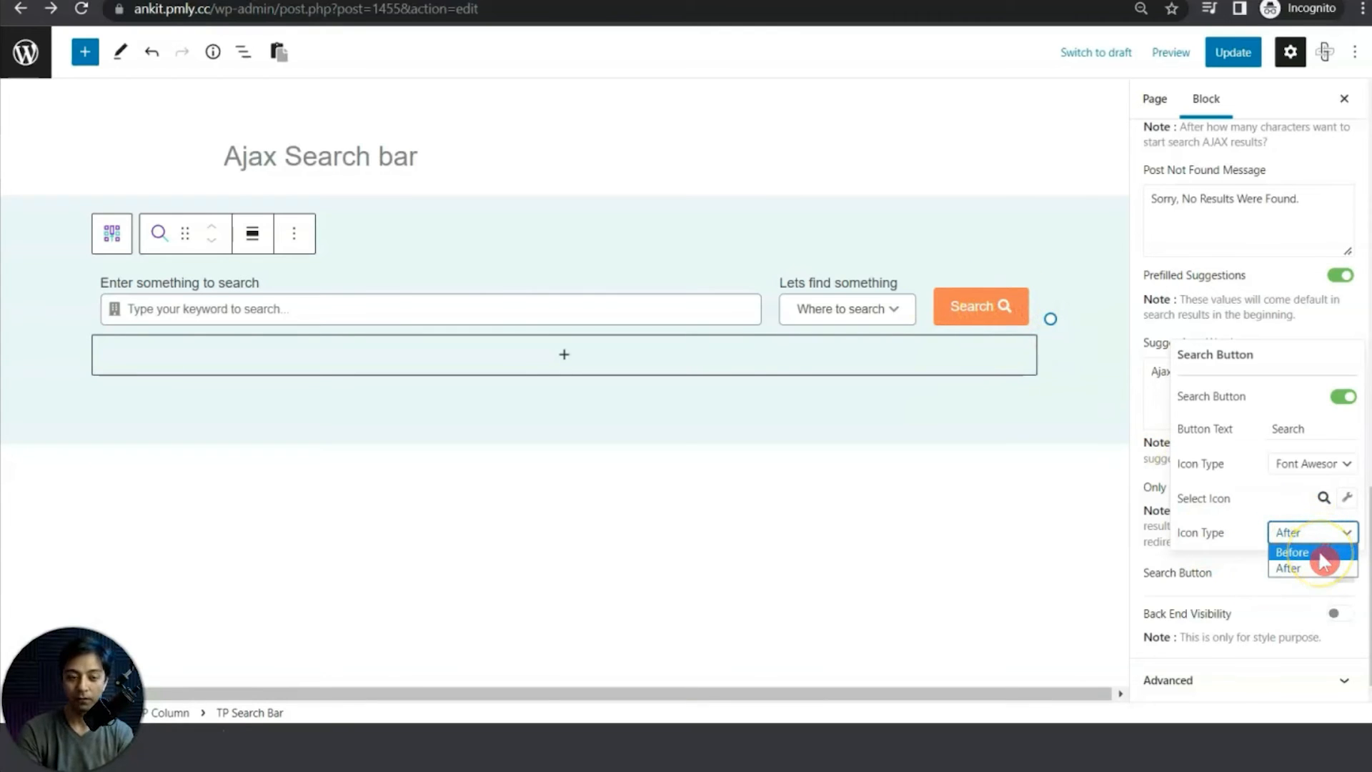
{"action": "left_click", "coordinate": [1320, 553]}
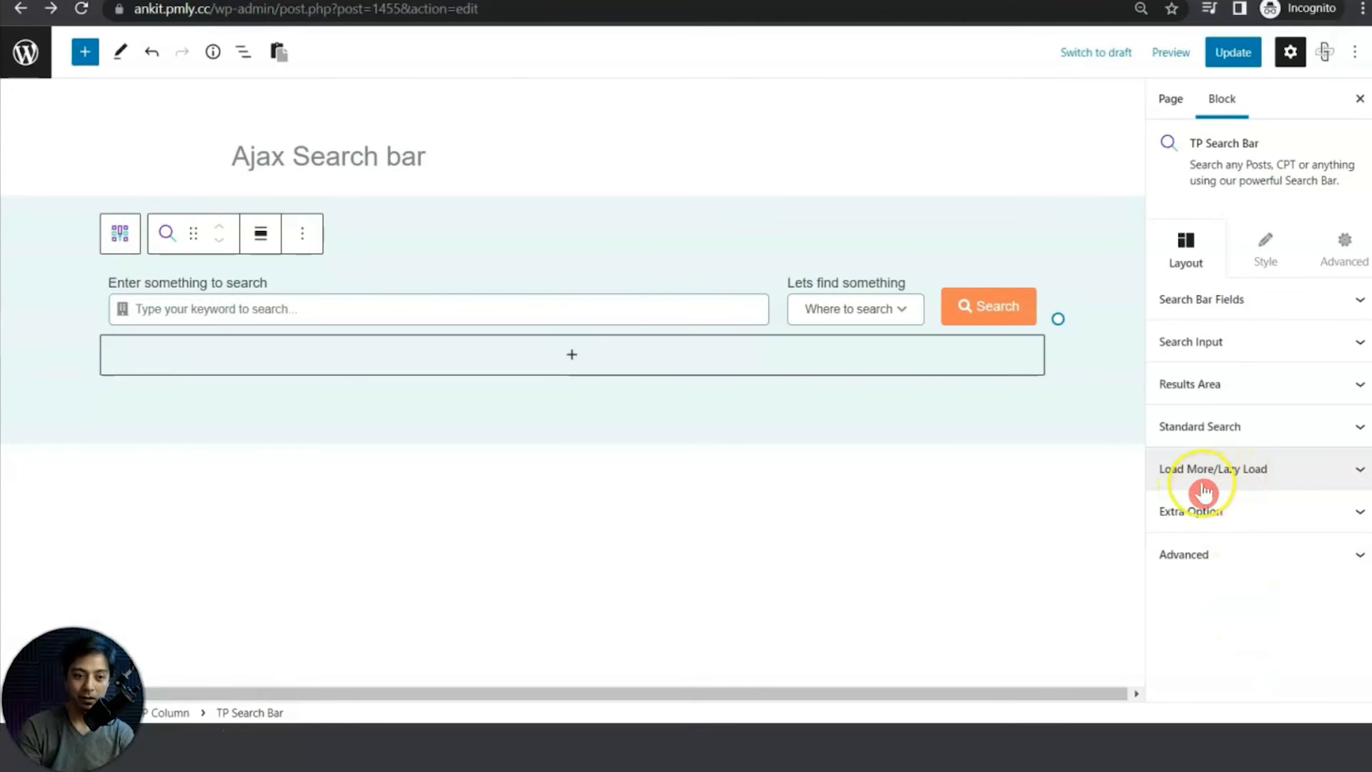
Step: Set the Loading Options to Load More with 5 for More Post On Click/Scroll
{"action": "left_click", "coordinate": [1232, 470]}
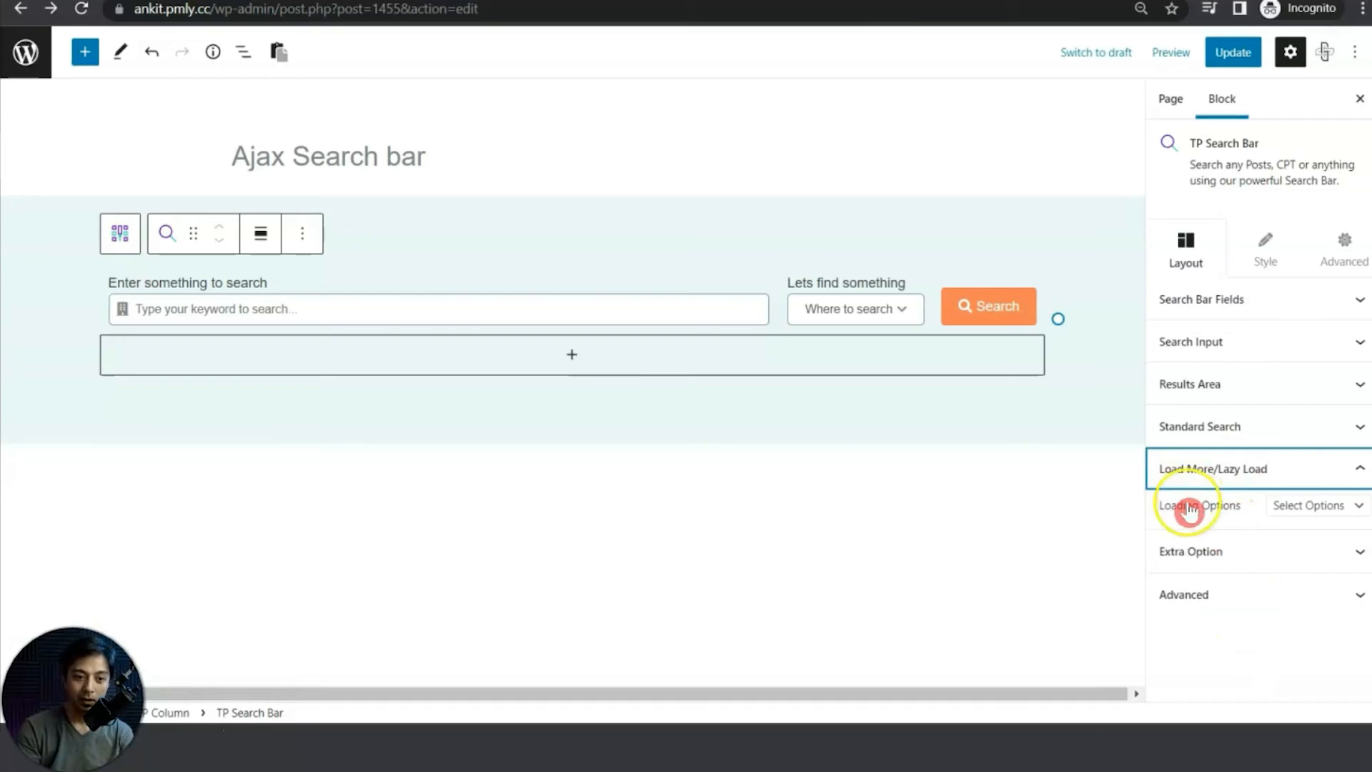
{"action": "left_click", "coordinate": [1320, 507]}
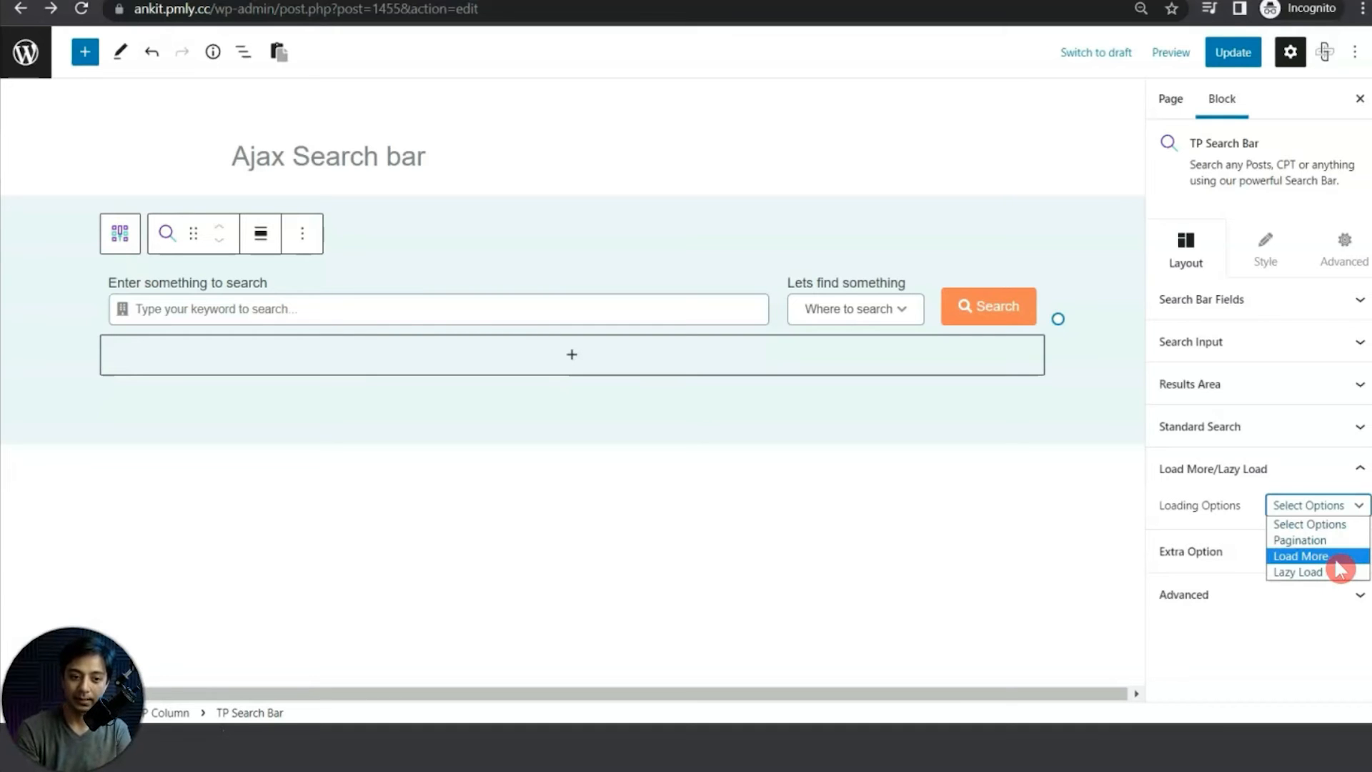
{"action": "left_click", "coordinate": [1336, 561]}
{"action": "scroll", "coordinate": [1336, 550], "scroll_direction": "down", "scroll_amount": 2}
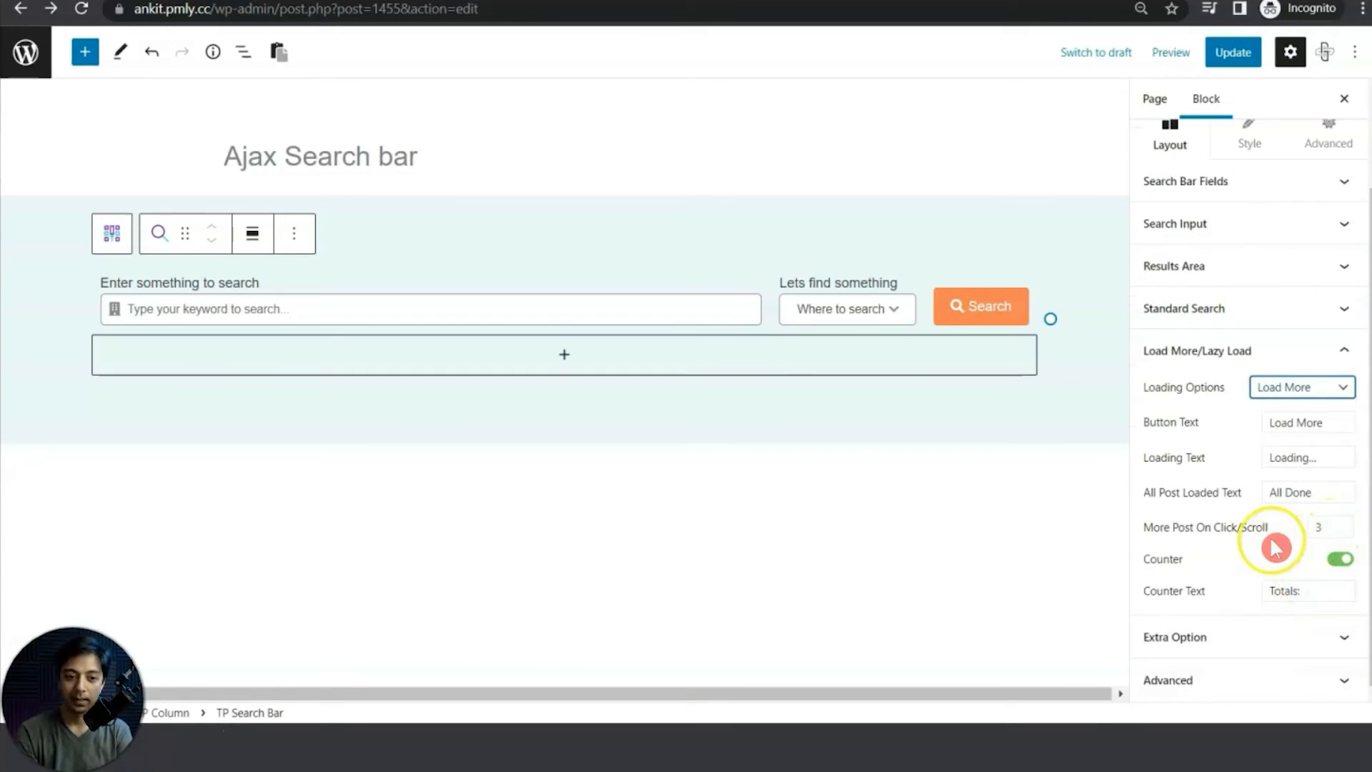
{"action": "left_click", "coordinate": [1318, 527]}
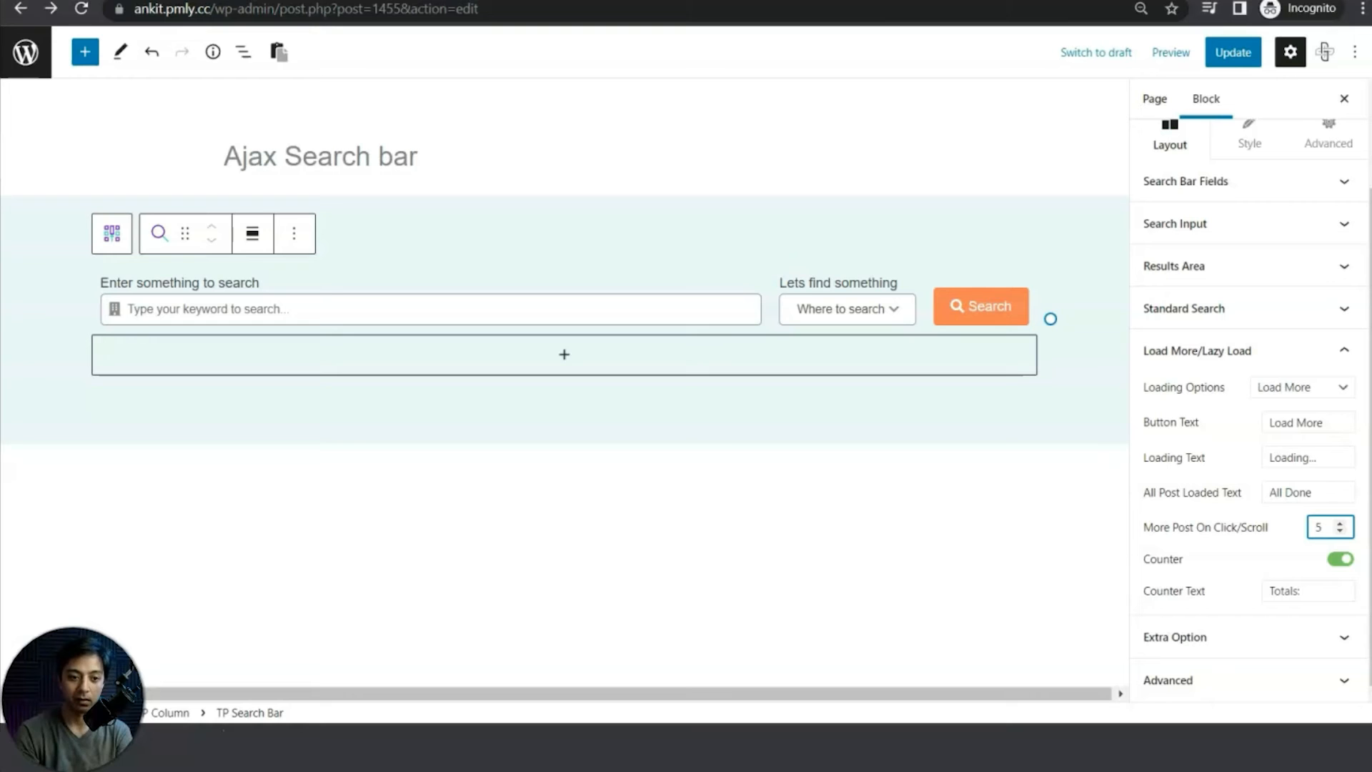
{"action": "left_click", "coordinate": [1207, 357]}
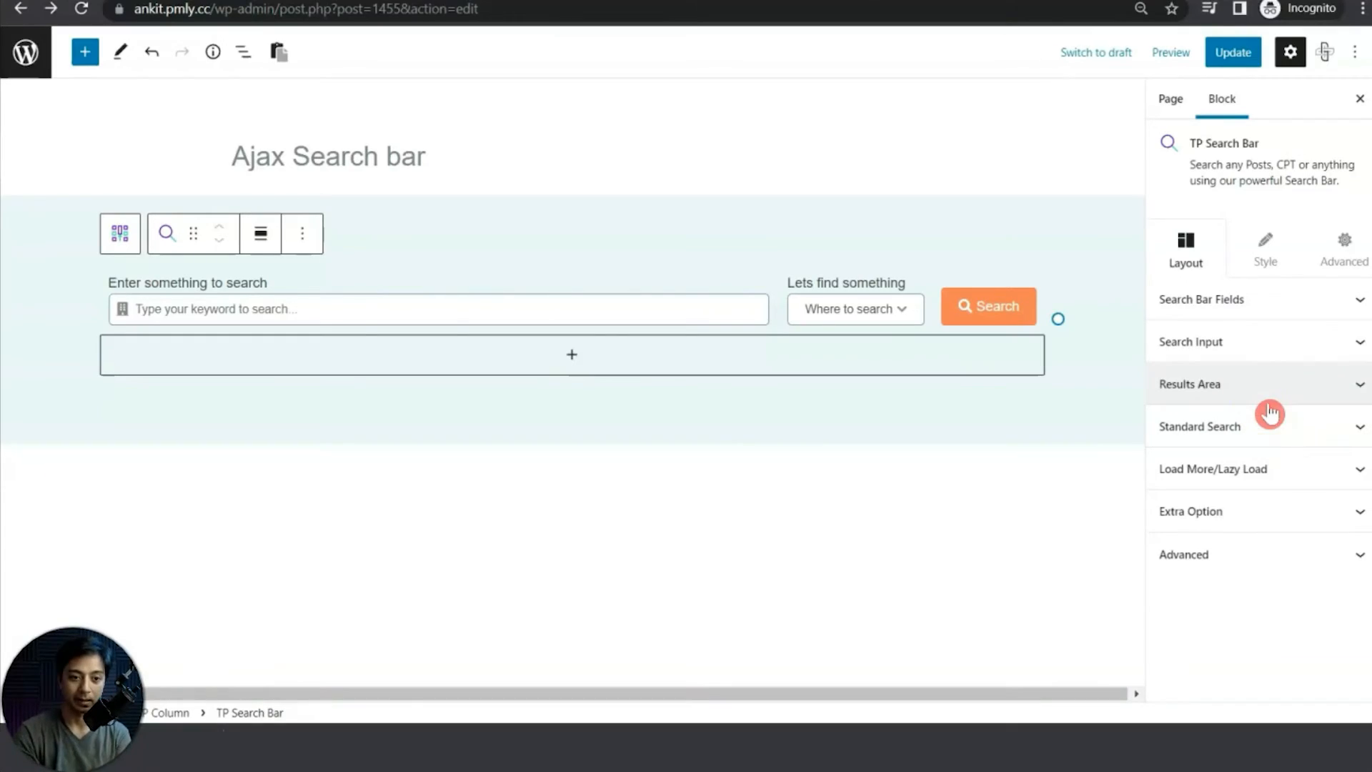
Step: Apply Style 2 to the results area with a page update and test the published search with "Ajax"
{"action": "left_click", "coordinate": [1357, 386]}
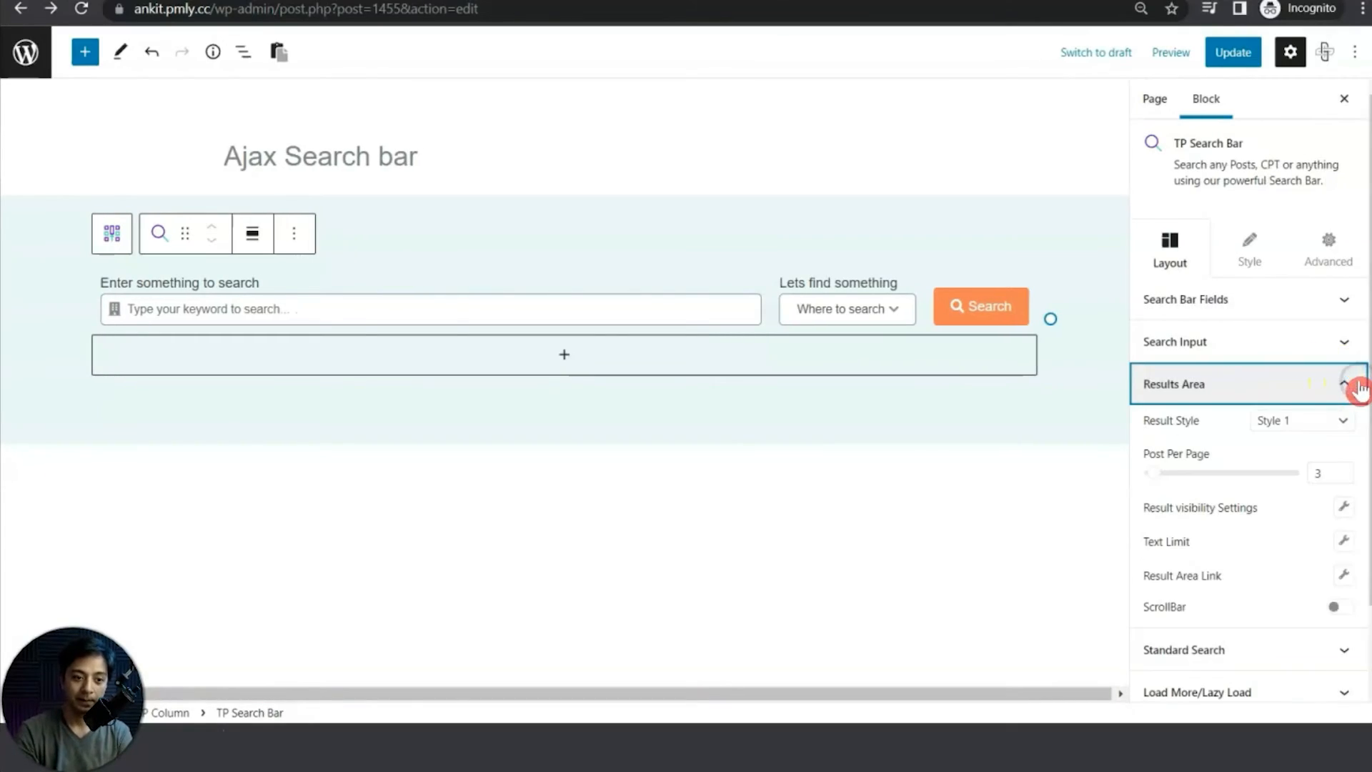
{"action": "left_click", "coordinate": [1315, 421]}
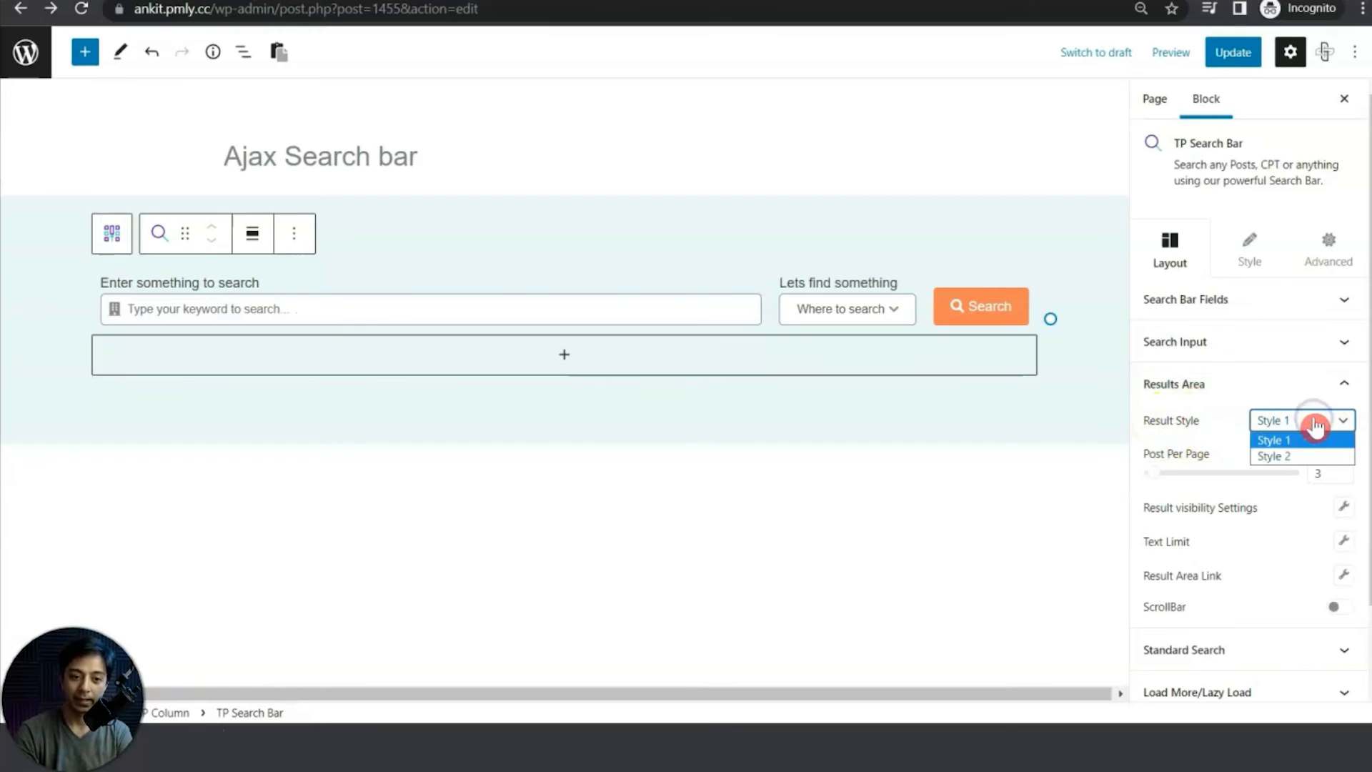
{"action": "left_click", "coordinate": [1327, 455]}
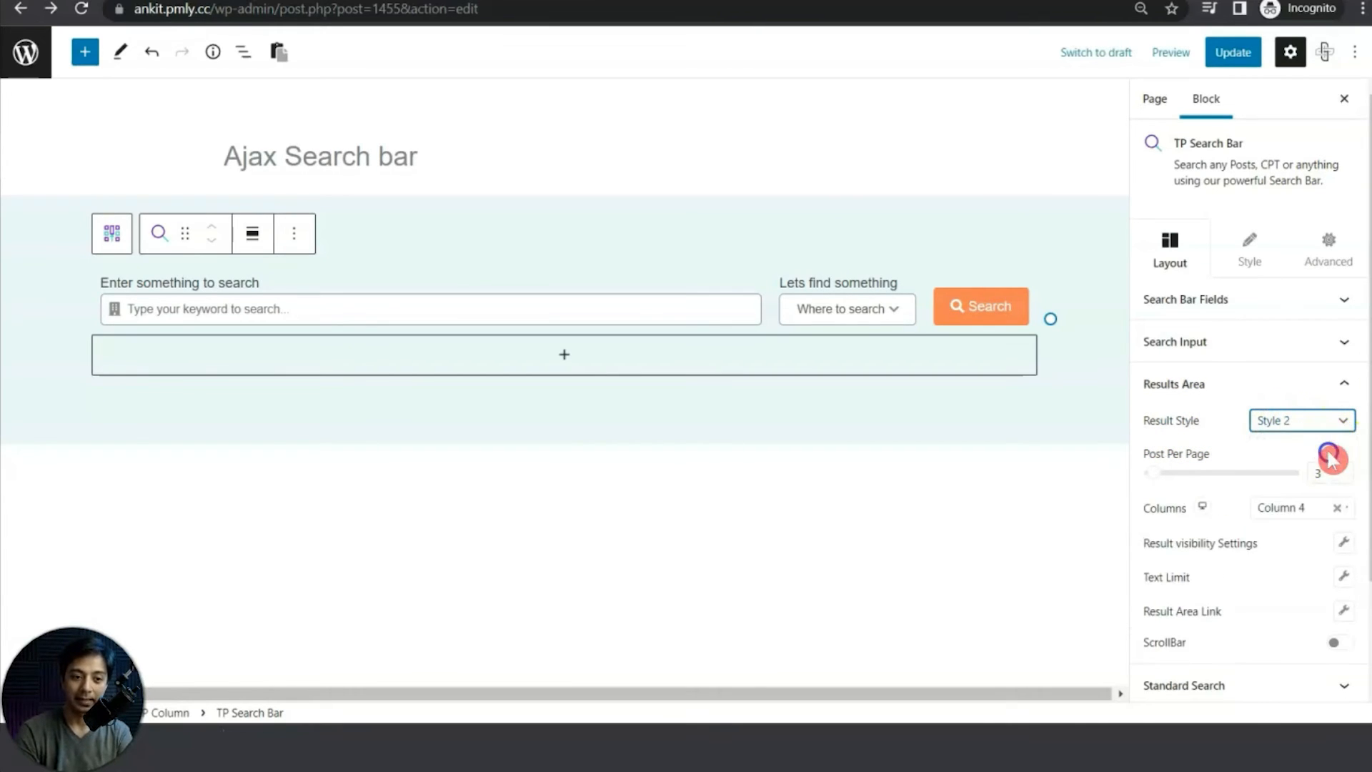
{"action": "left_click", "coordinate": [1250, 43]}
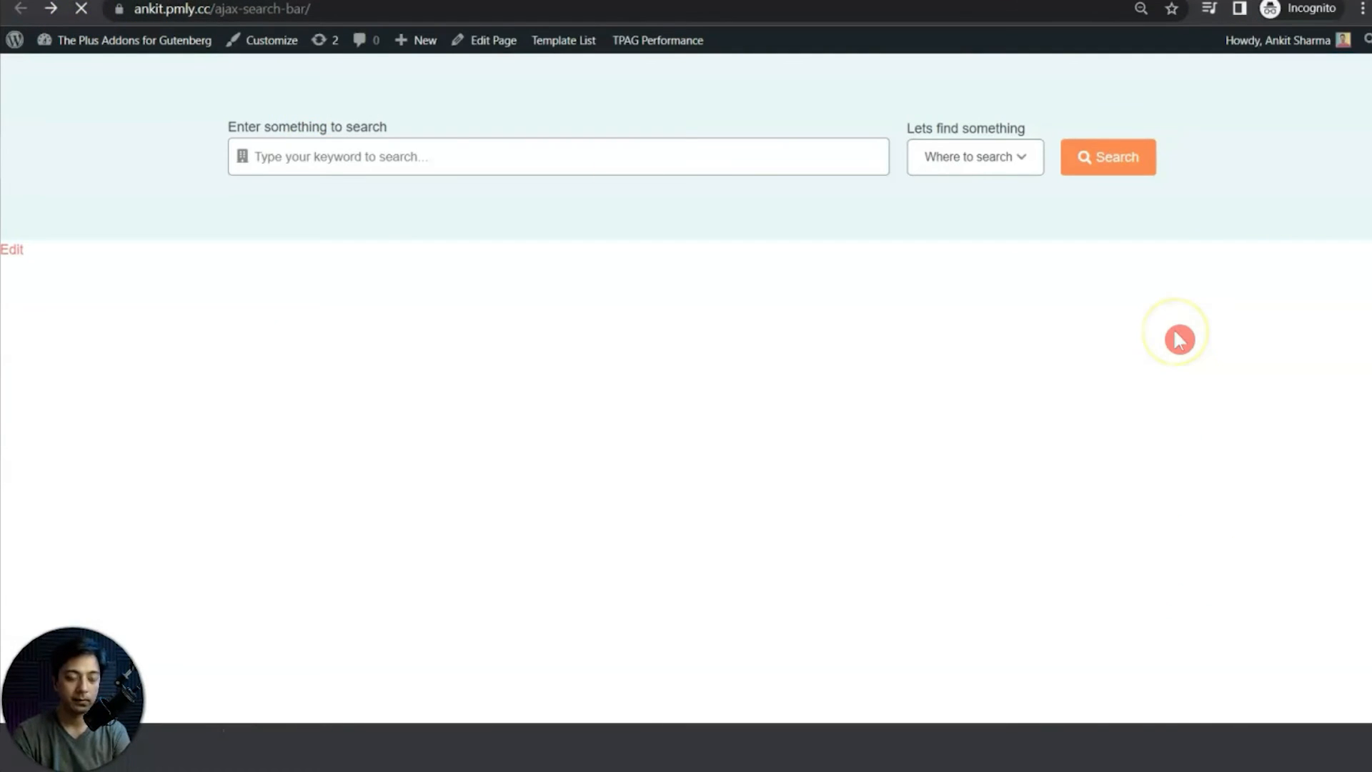
{"action": "left_click", "coordinate": [448, 157]}
{"action": "type", "text": "Ajax Search bar"}
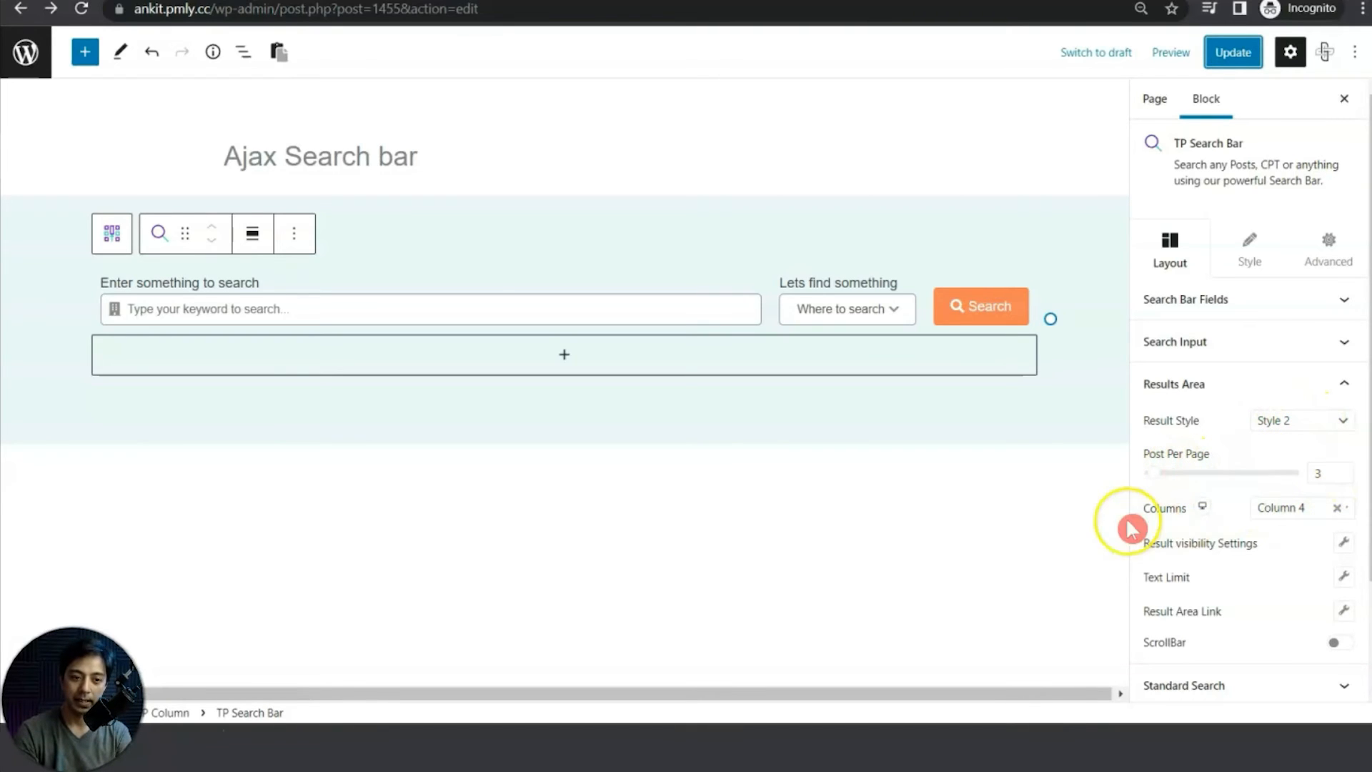
Step: Set the results area to Column 3 with 3 posts per page and update the page
{"action": "left_click", "coordinate": [1321, 473]}
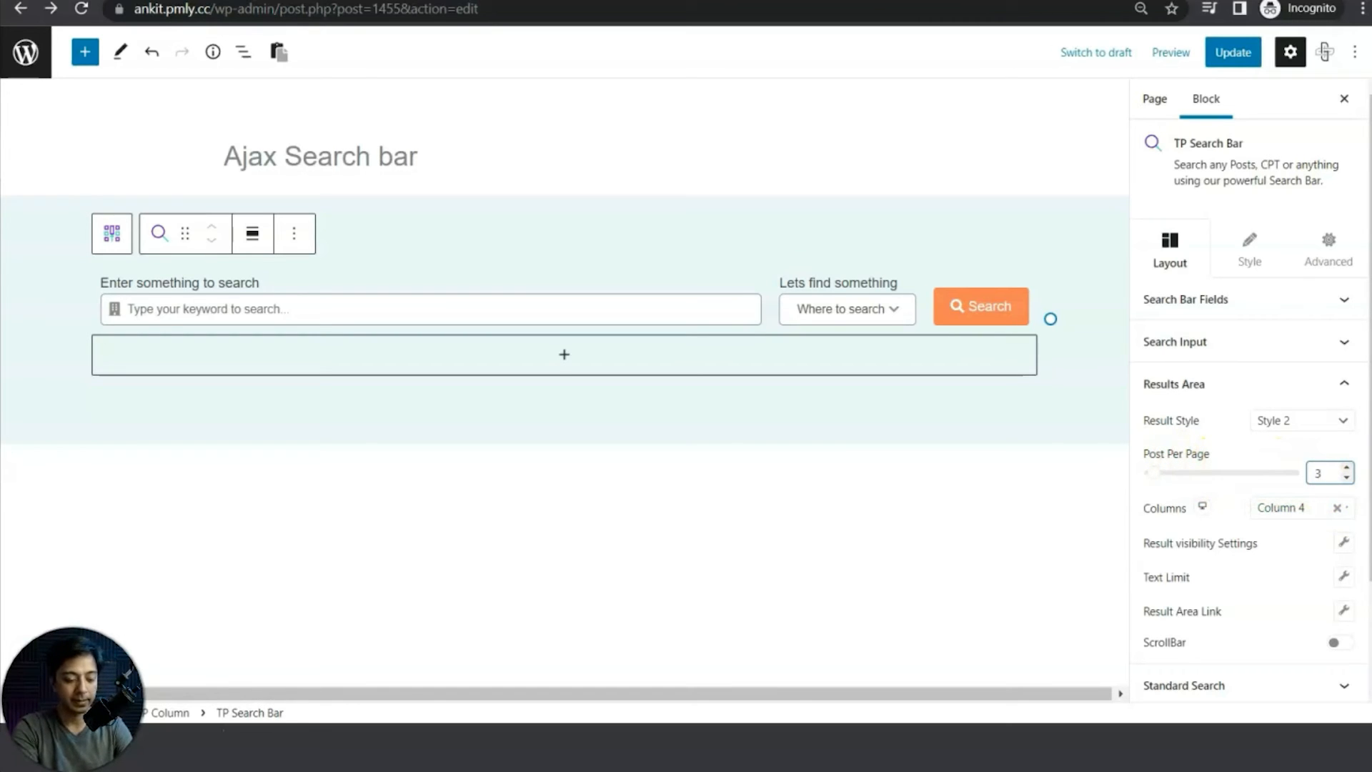
{"action": "left_click", "coordinate": [1310, 511]}
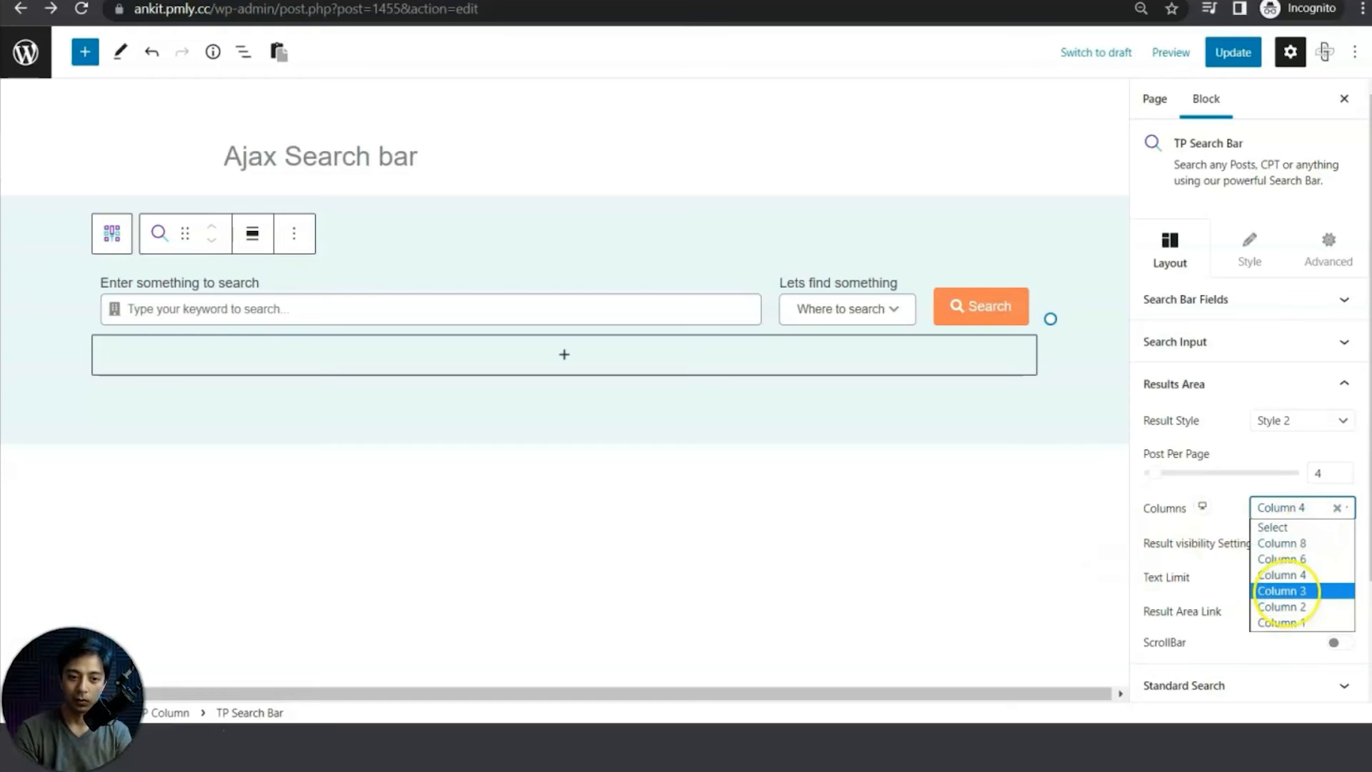
{"action": "left_click", "coordinate": [1285, 590]}
{"action": "left_click", "coordinate": [1326, 470]}
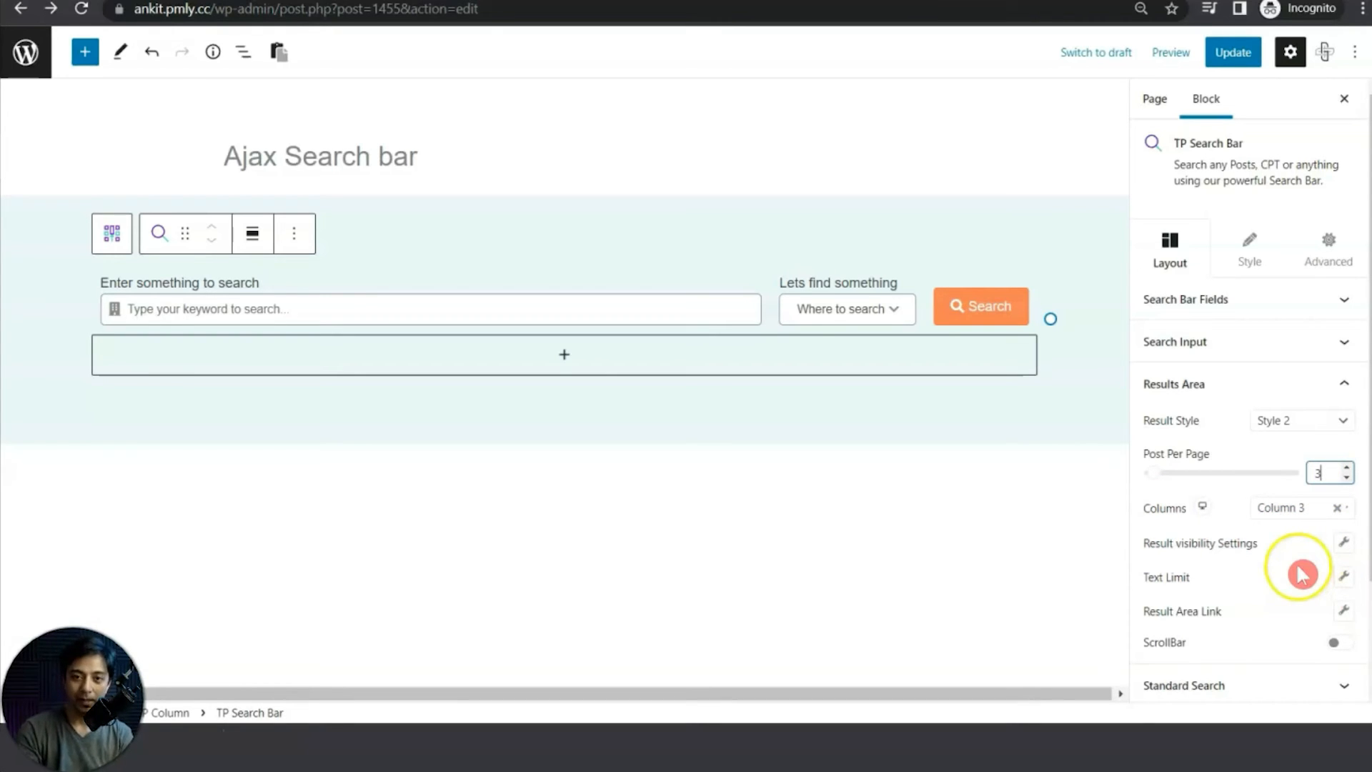
{"action": "left_click", "coordinate": [1236, 52]}
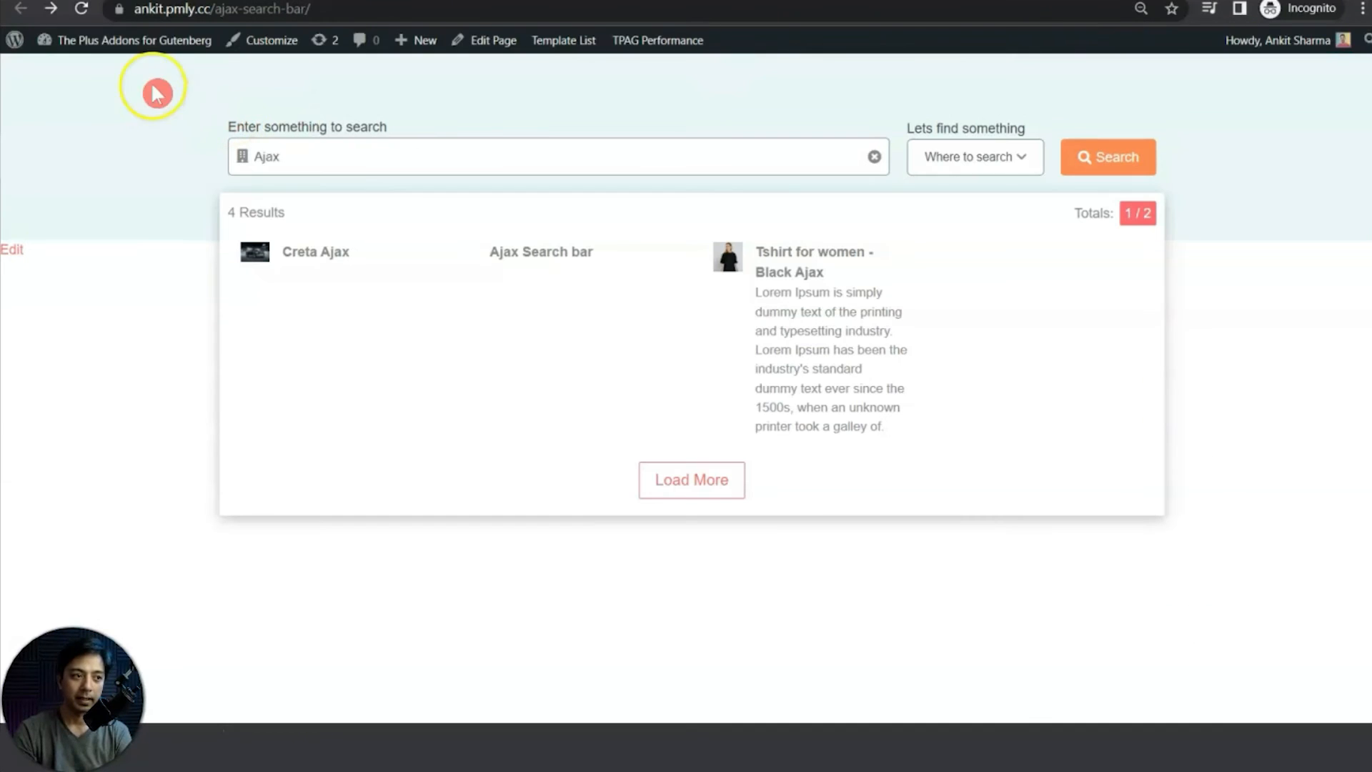
Step: Reload the published page to recheck the search results layout, and set the Result Style back to Style 1
{"action": "left_click", "coordinate": [82, 9]}
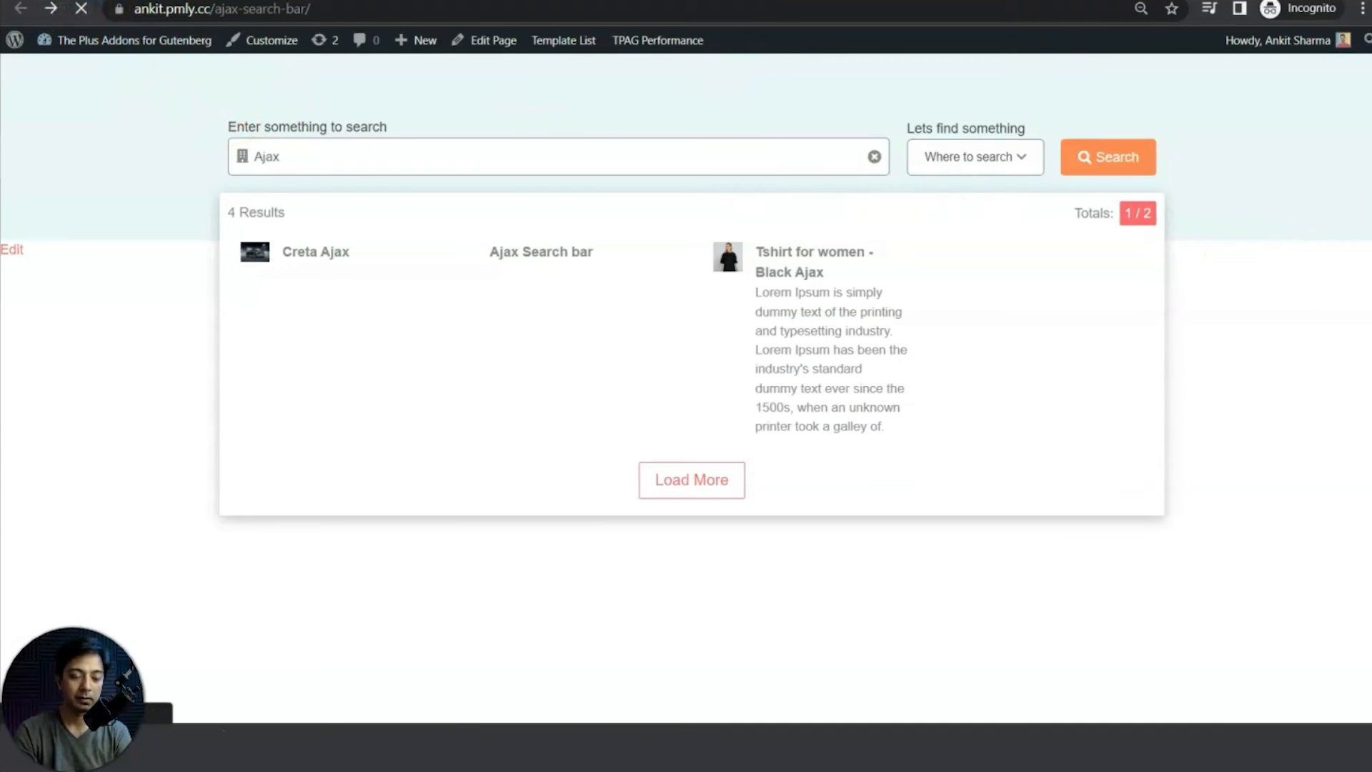
{"action": "left_click", "coordinate": [309, 150]}
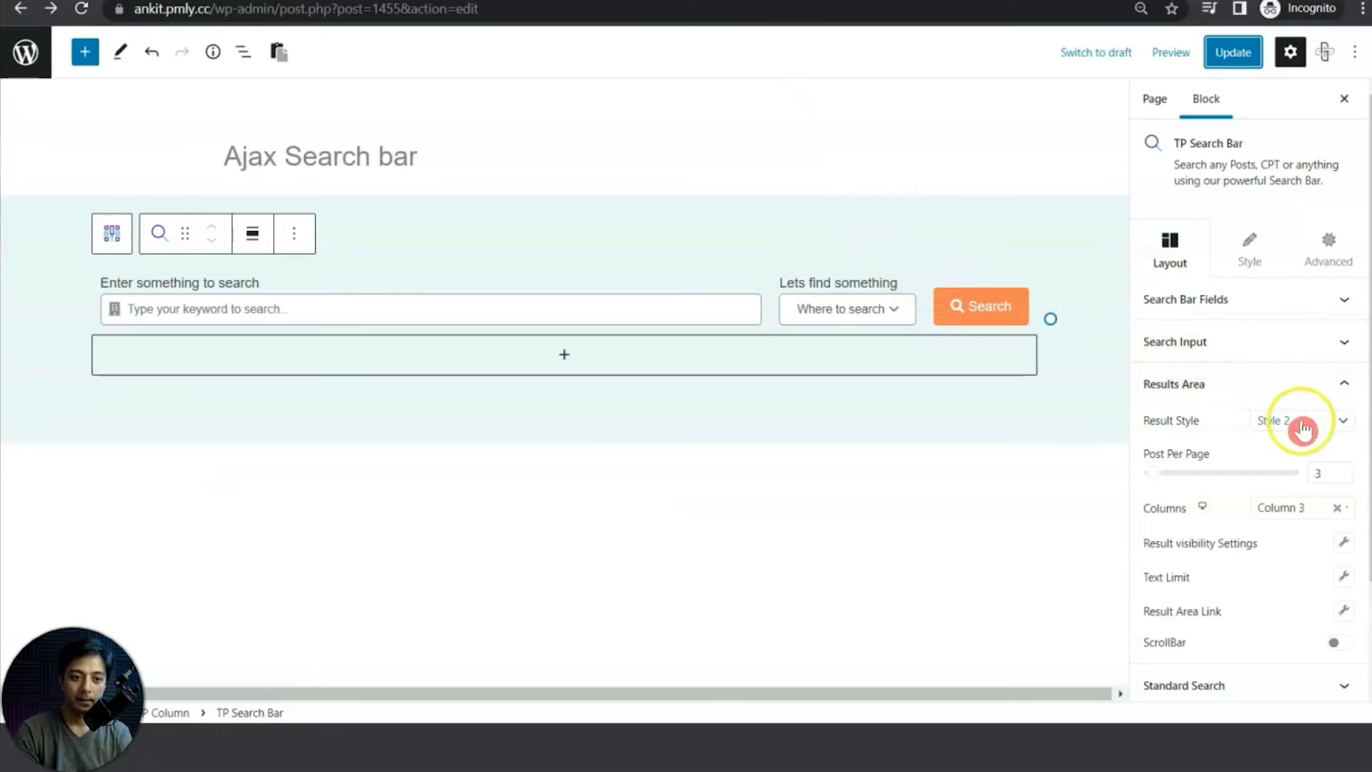
{"action": "left_click", "coordinate": [1300, 426]}
{"action": "left_click", "coordinate": [1304, 439]}
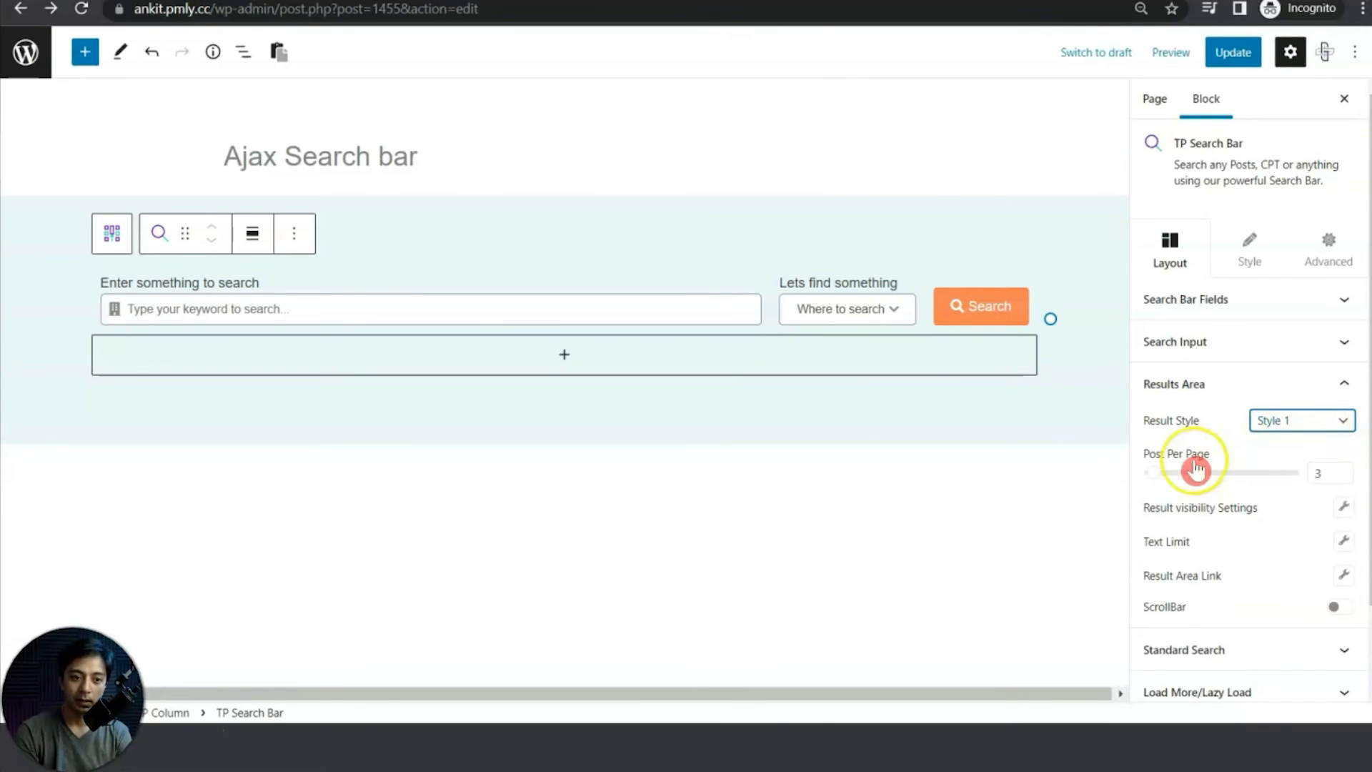
Step: Disable content, thumb, price, short description and total count in the result visibility settings, update the page and check the published search
{"action": "left_click", "coordinate": [1308, 470]}
{"action": "double_click", "coordinate": [1308, 470]}
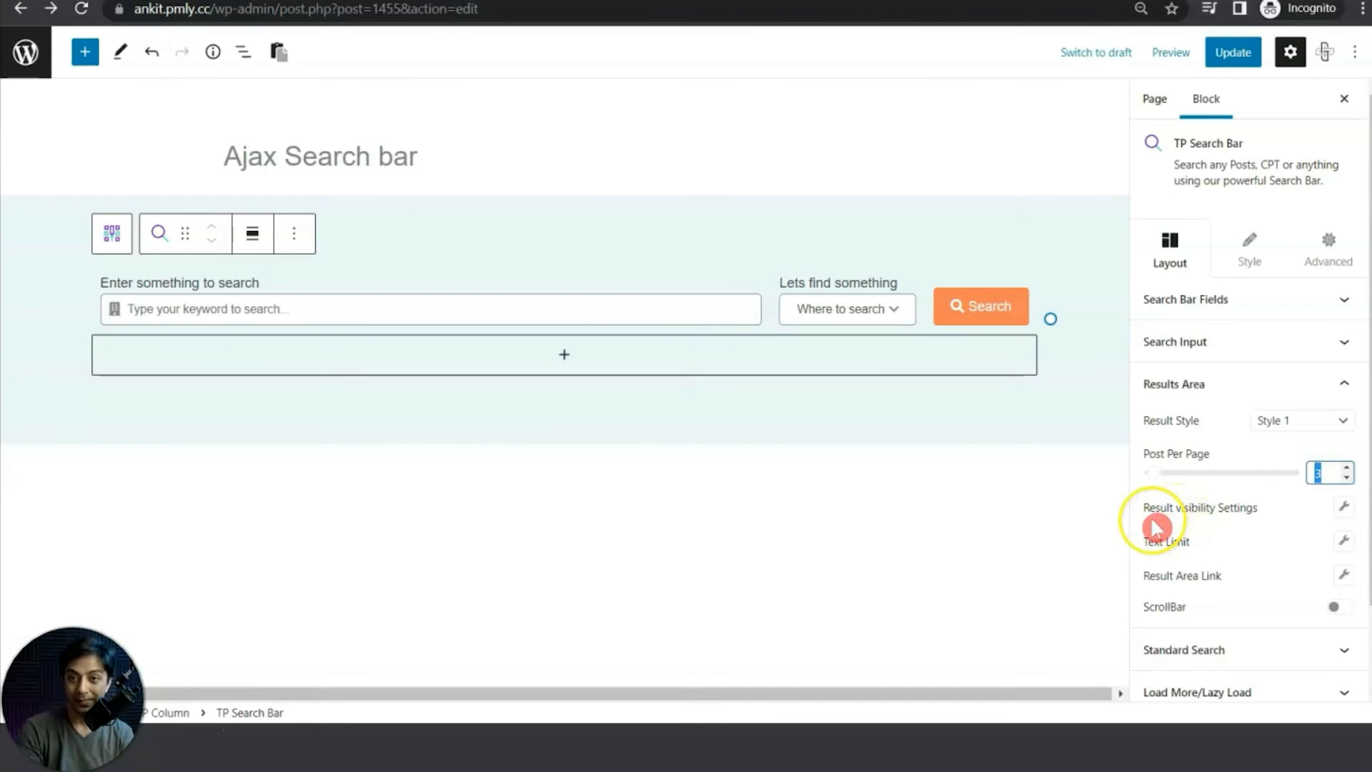
{"action": "left_click", "coordinate": [1344, 509]}
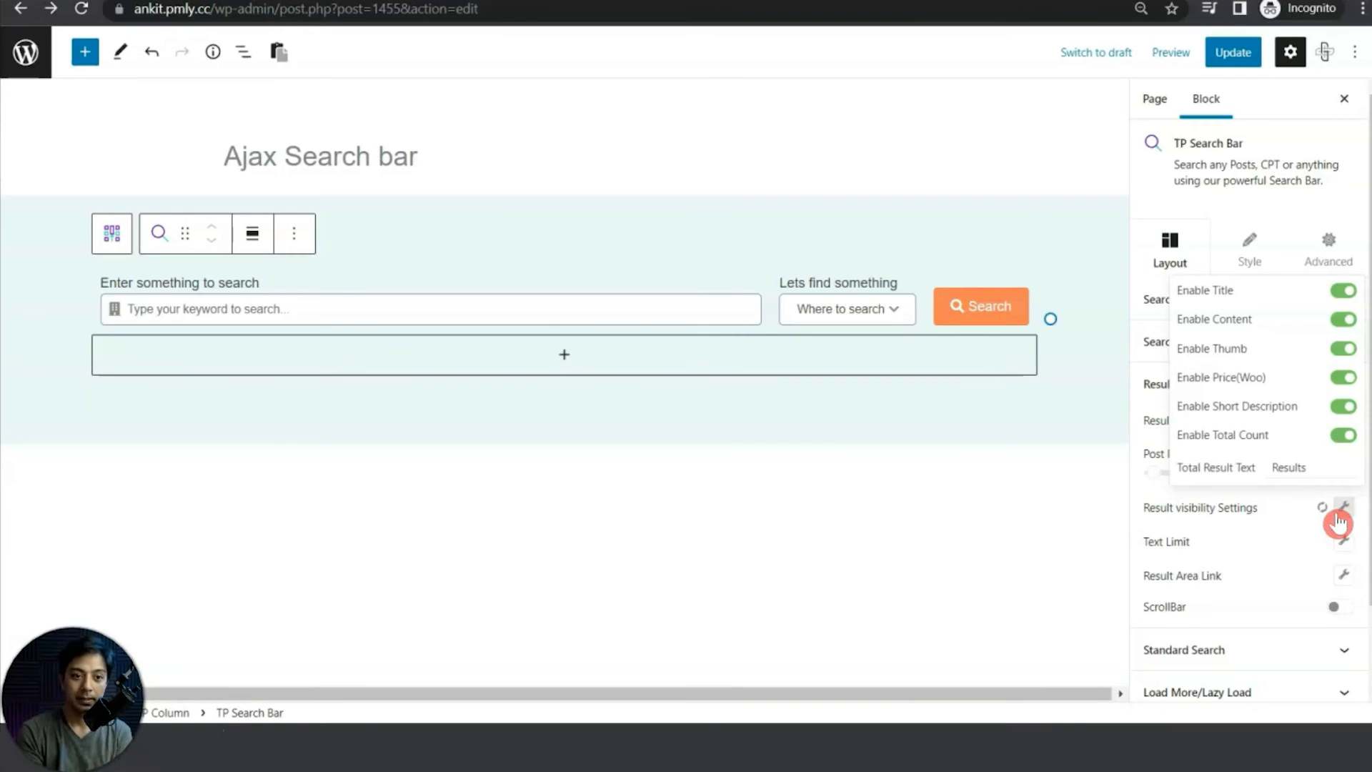
{"action": "left_click", "coordinate": [1340, 326]}
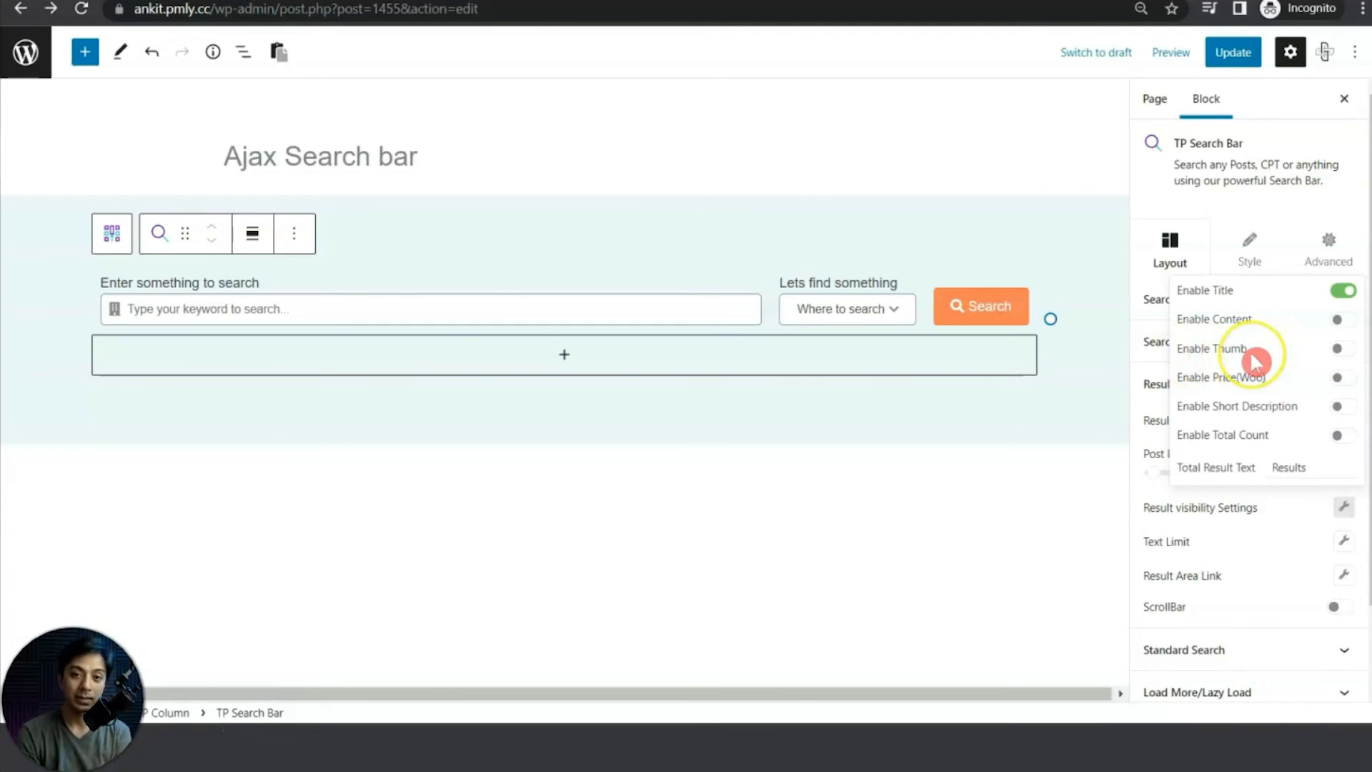
{"action": "left_click", "coordinate": [1230, 52]}
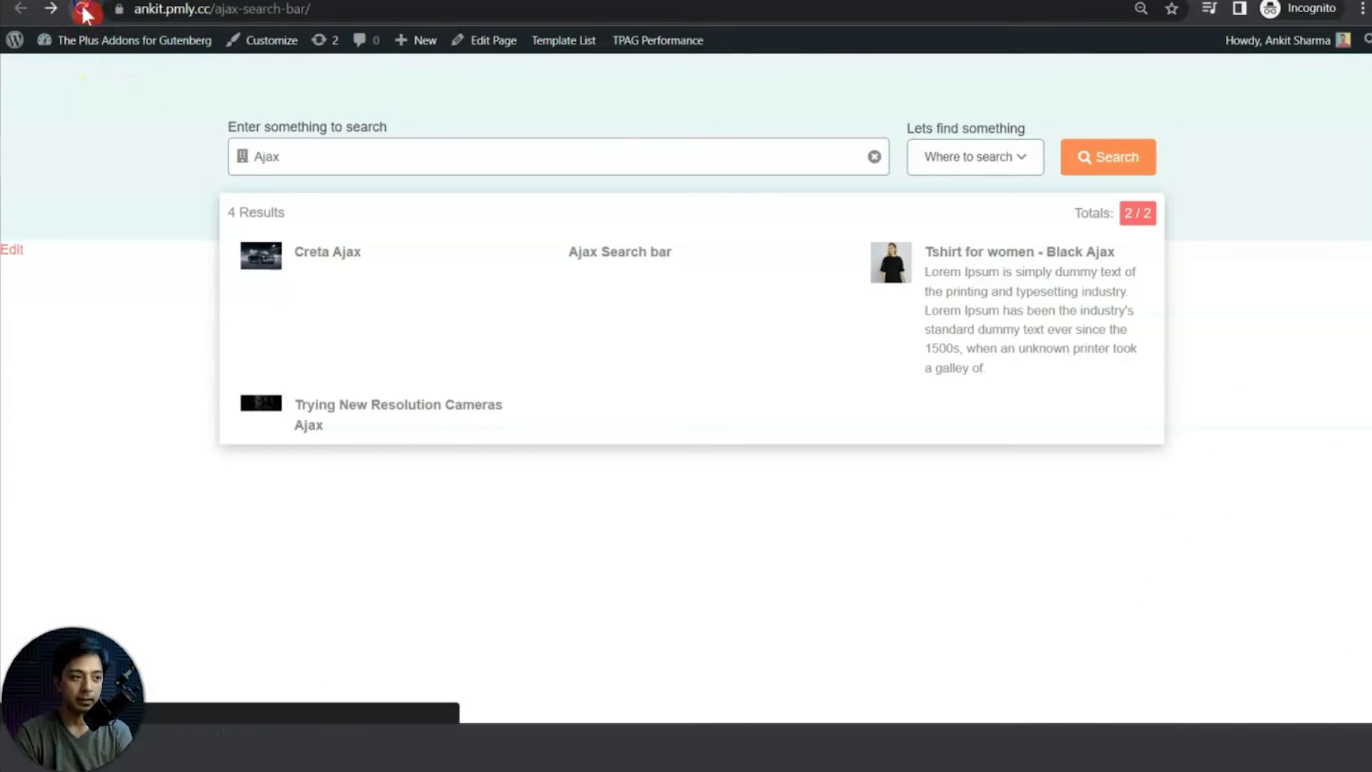
{"action": "left_click", "coordinate": [1008, 258]}
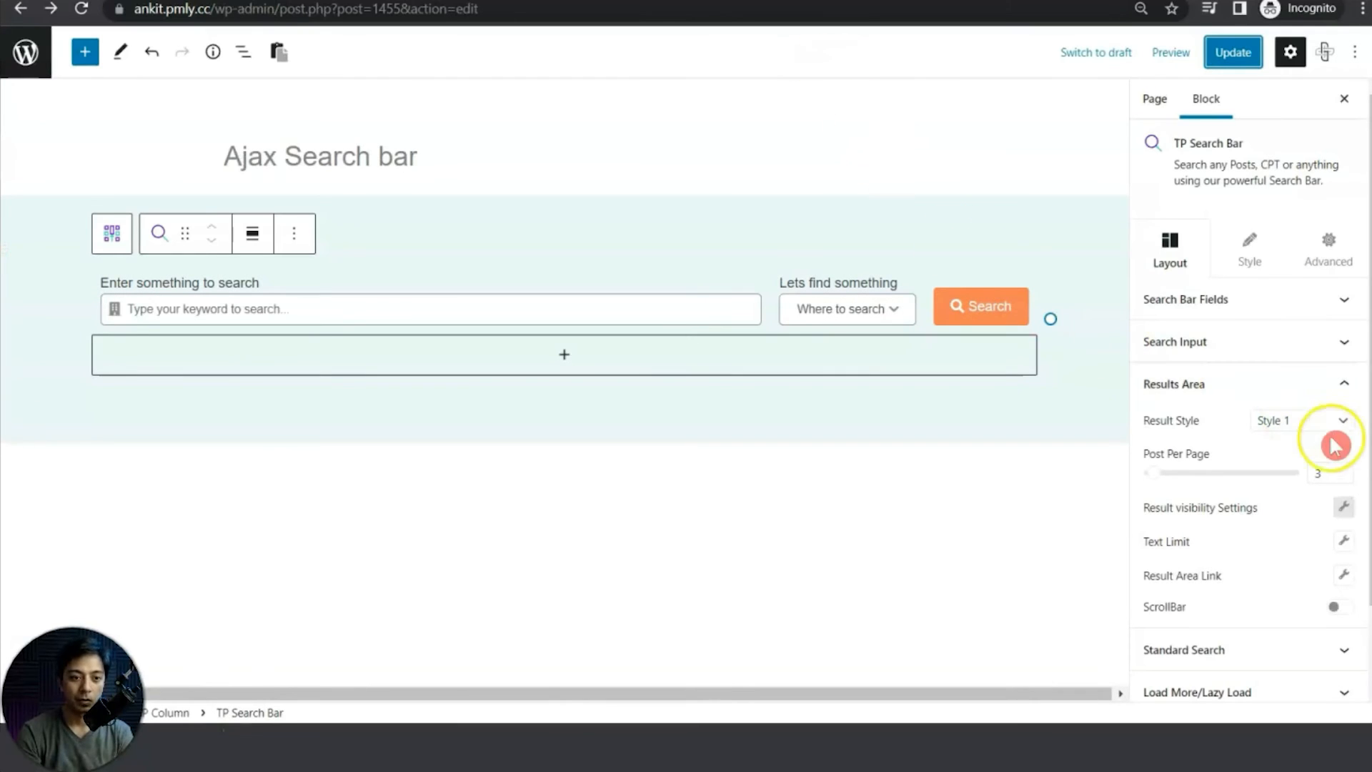
Step: Re-enable the thumbnail in the result visibility settings
{"action": "left_click", "coordinate": [1343, 507]}
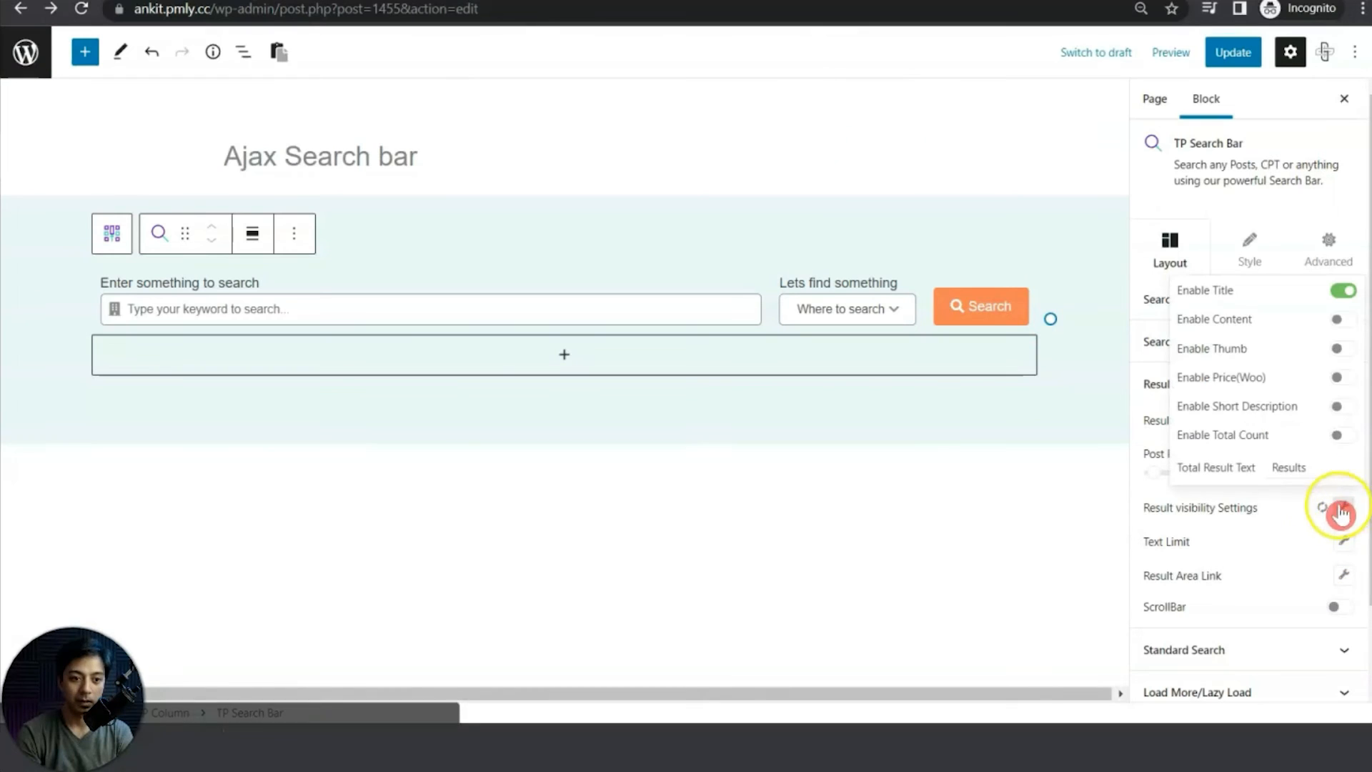
{"action": "left_click", "coordinate": [1336, 348]}
{"action": "left_click", "coordinate": [1172, 555]}
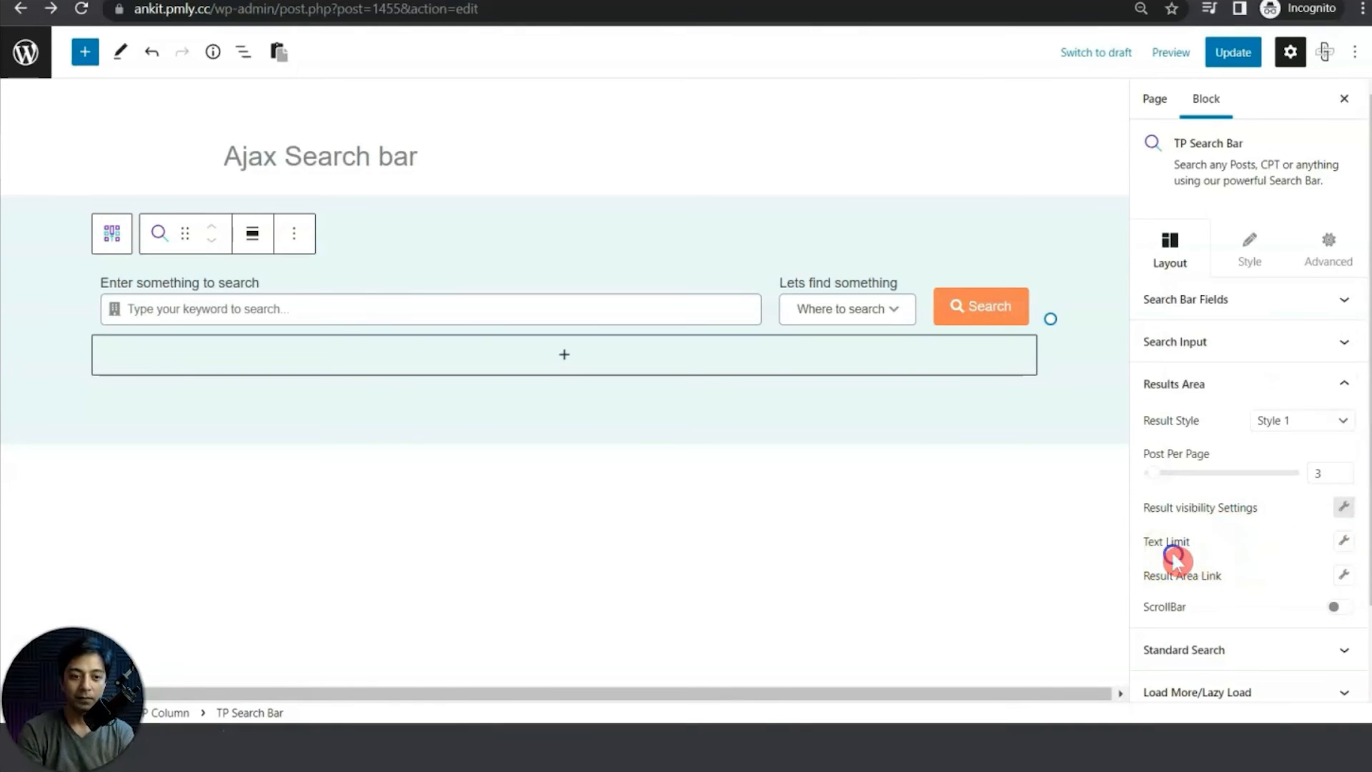
Step: Try the Title Limit option and its Character limit type in the Text Limit settings
{"action": "left_click", "coordinate": [1344, 543]}
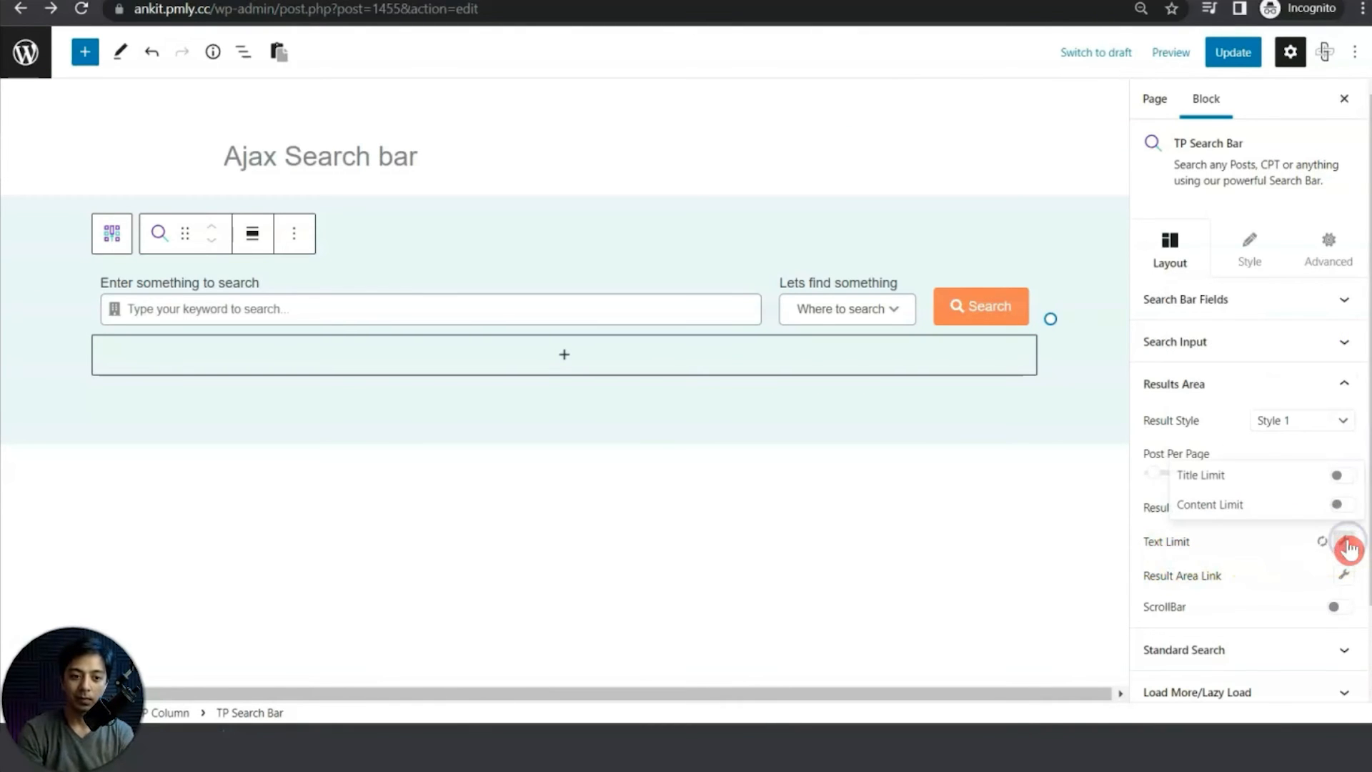
{"action": "left_click", "coordinate": [1346, 477]}
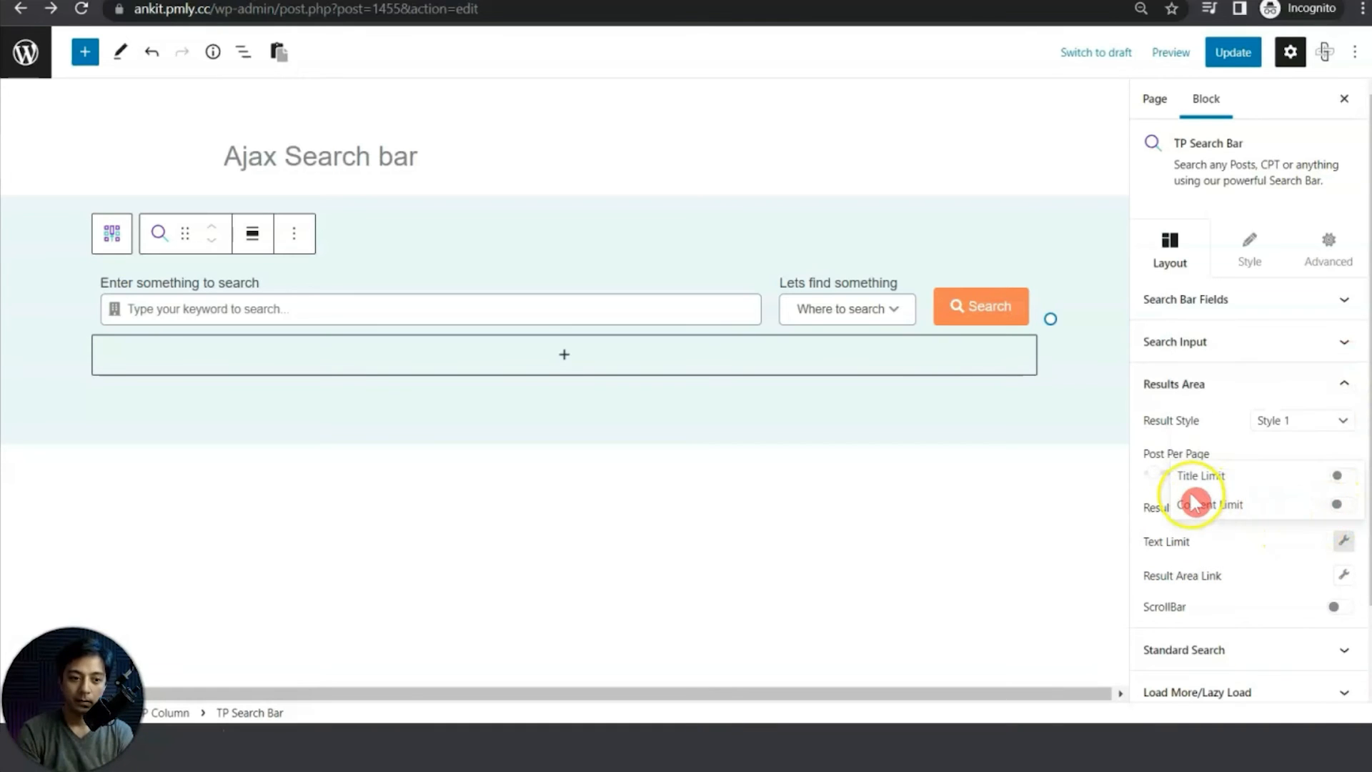
{"action": "left_click", "coordinate": [1338, 476]}
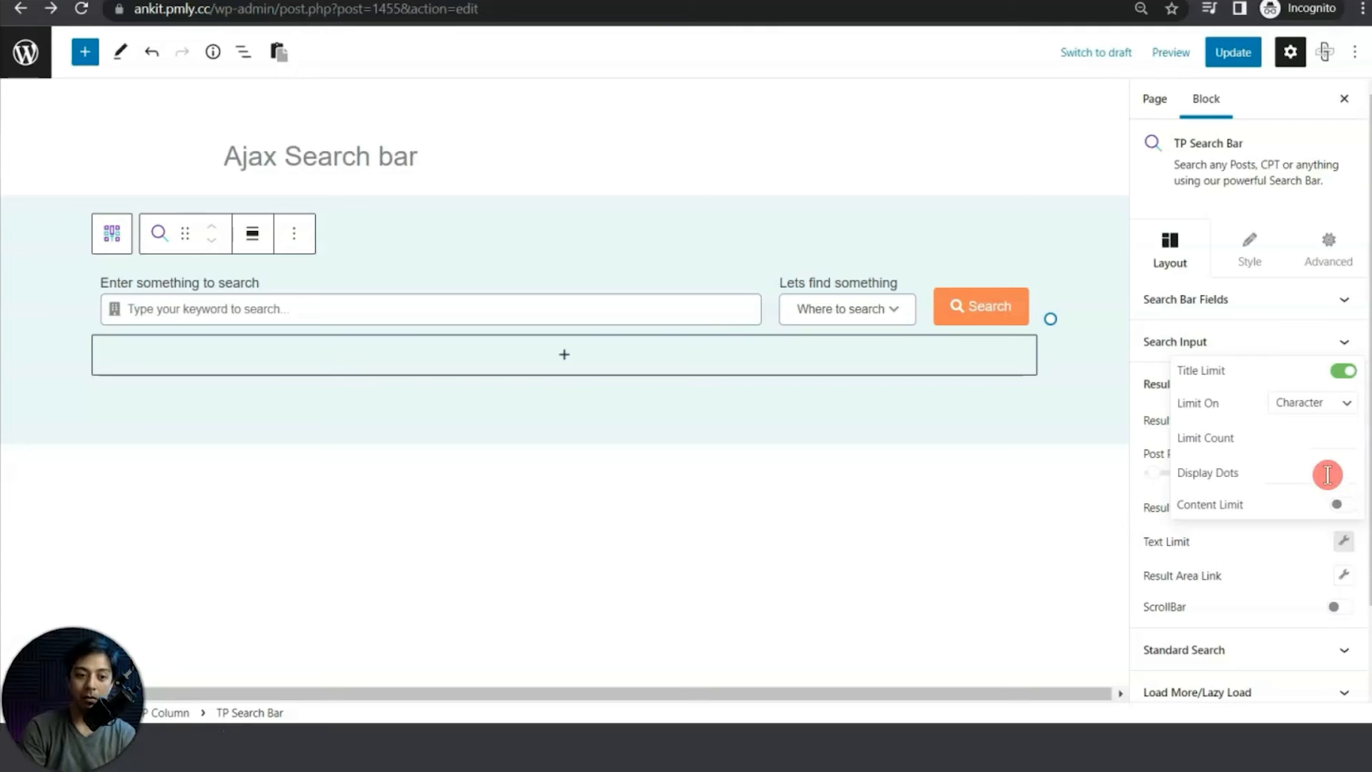
{"action": "left_click", "coordinate": [1335, 412]}
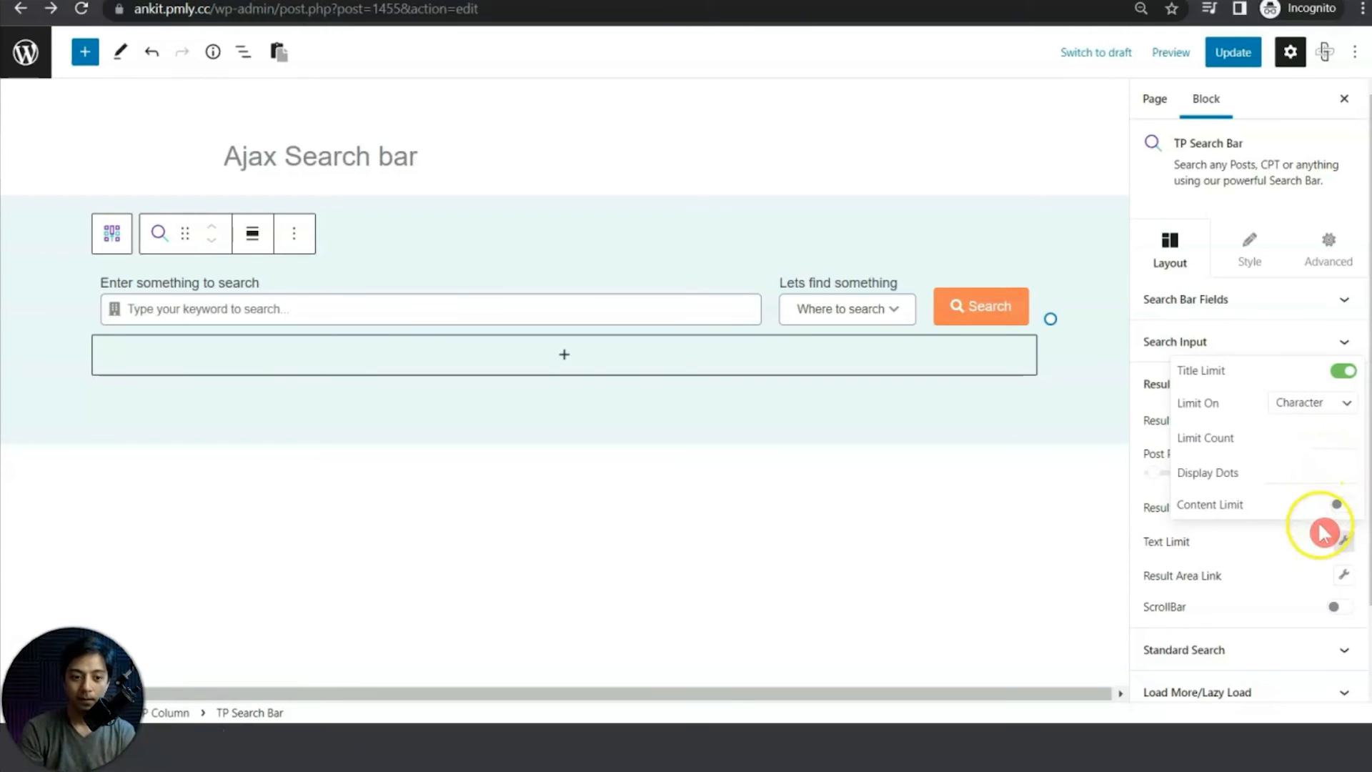
{"action": "left_click", "coordinate": [1341, 373]}
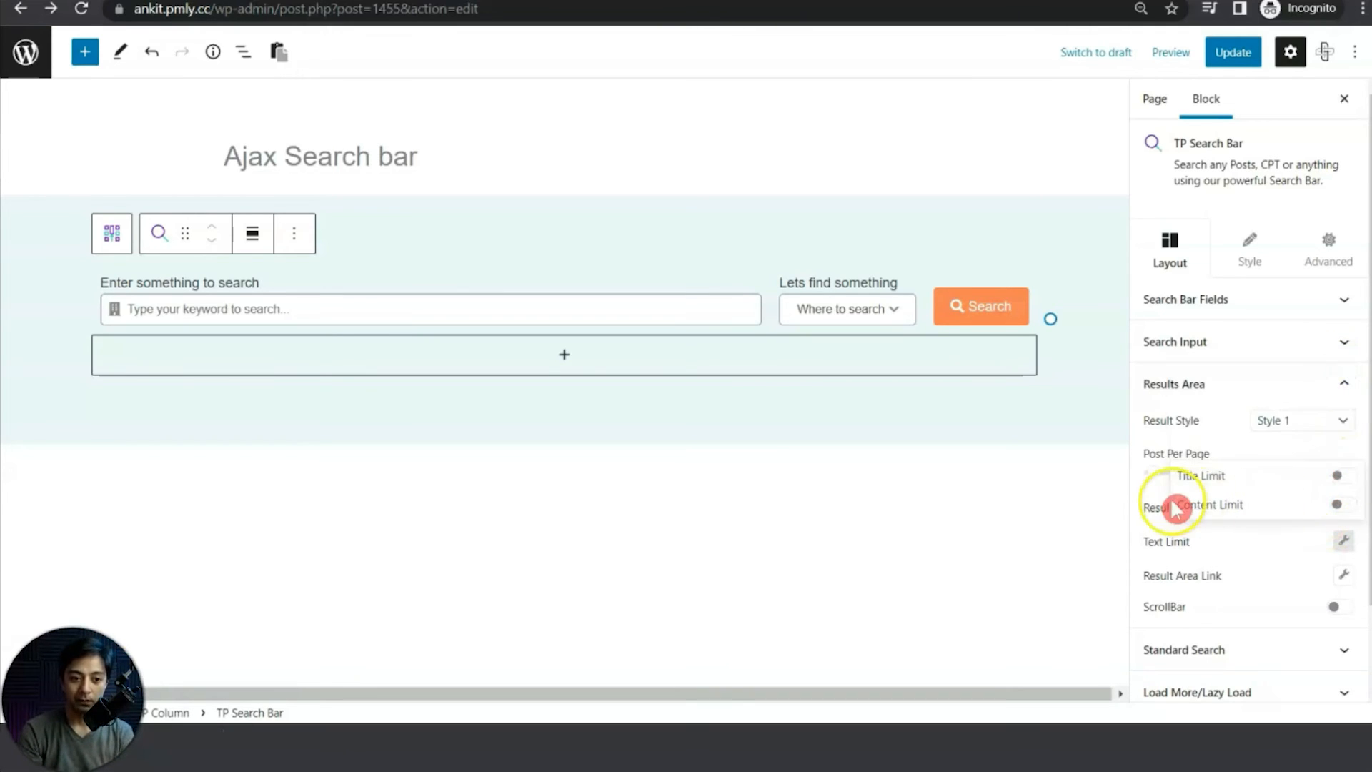
Step: Enable Content Limit for the search results and base the limit on Word
{"action": "left_click", "coordinate": [1342, 507]}
{"action": "left_click", "coordinate": [1294, 482]}
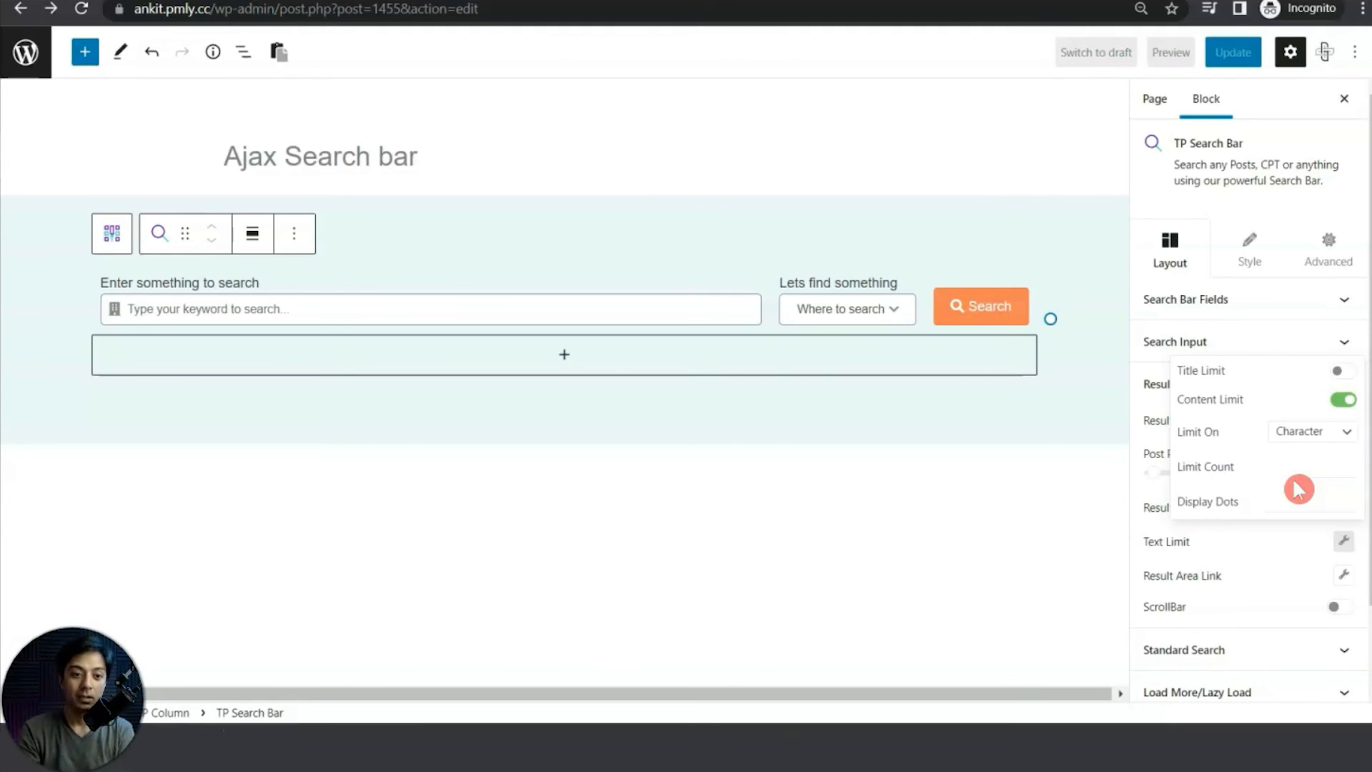
{"action": "left_click", "coordinate": [1330, 437]}
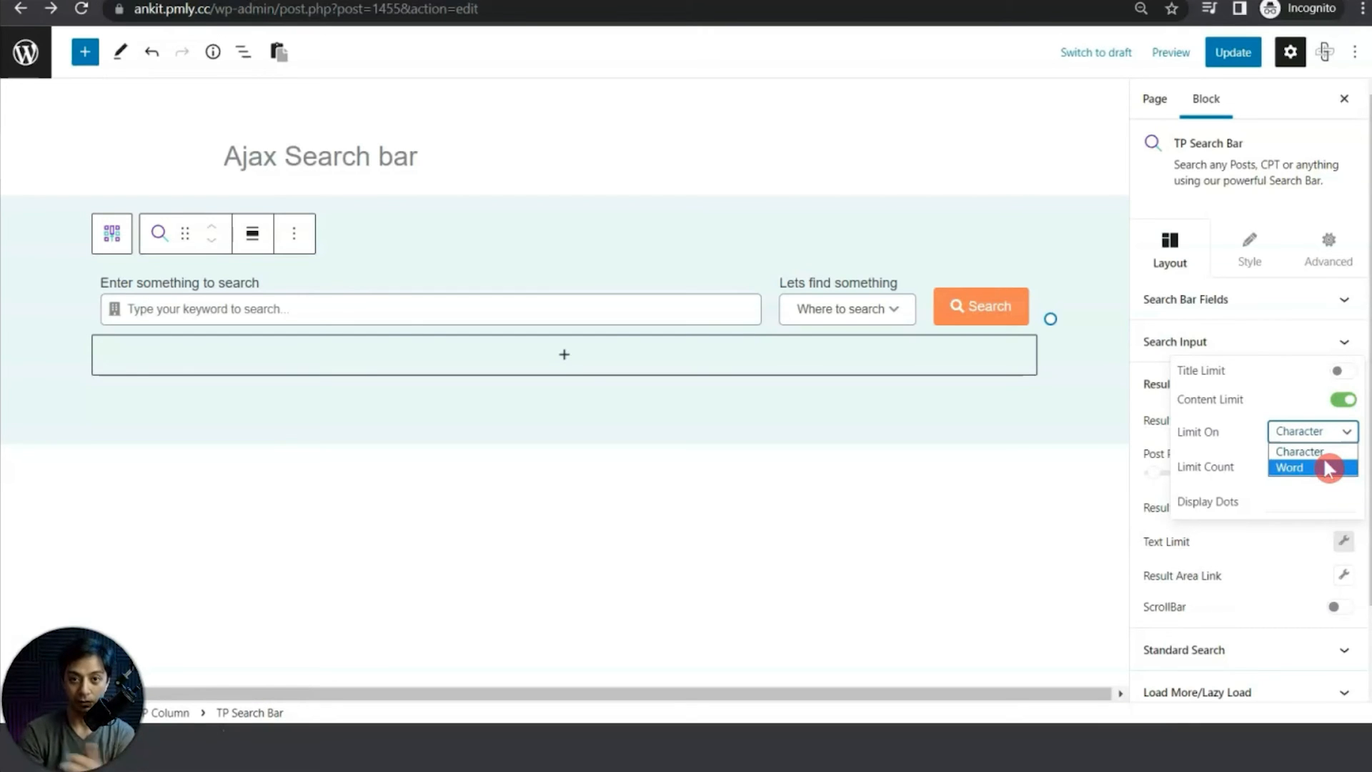
{"action": "left_click", "coordinate": [1328, 468]}
{"action": "left_click", "coordinate": [1185, 600]}
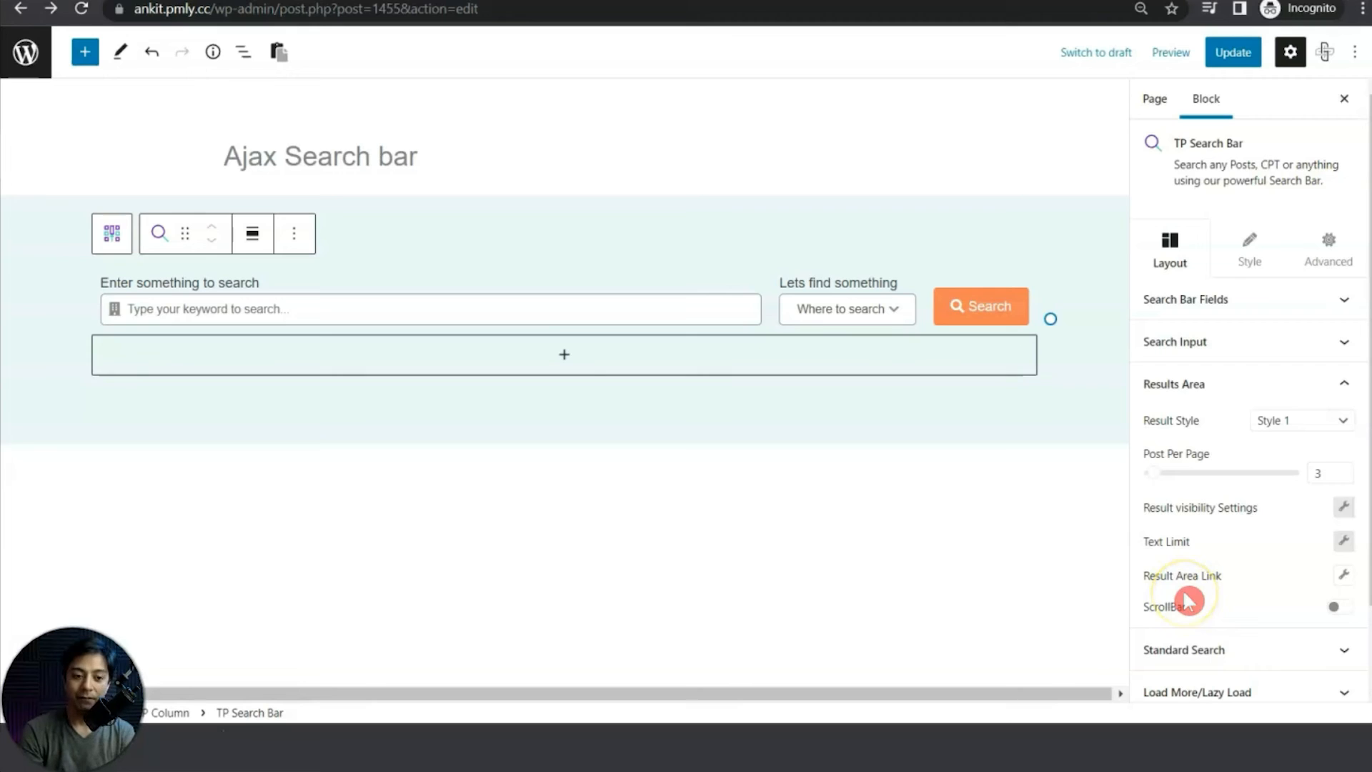
Step: Keep the Result Area Link enabled and set its Result Link Target to self
{"action": "left_click", "coordinate": [1342, 574]}
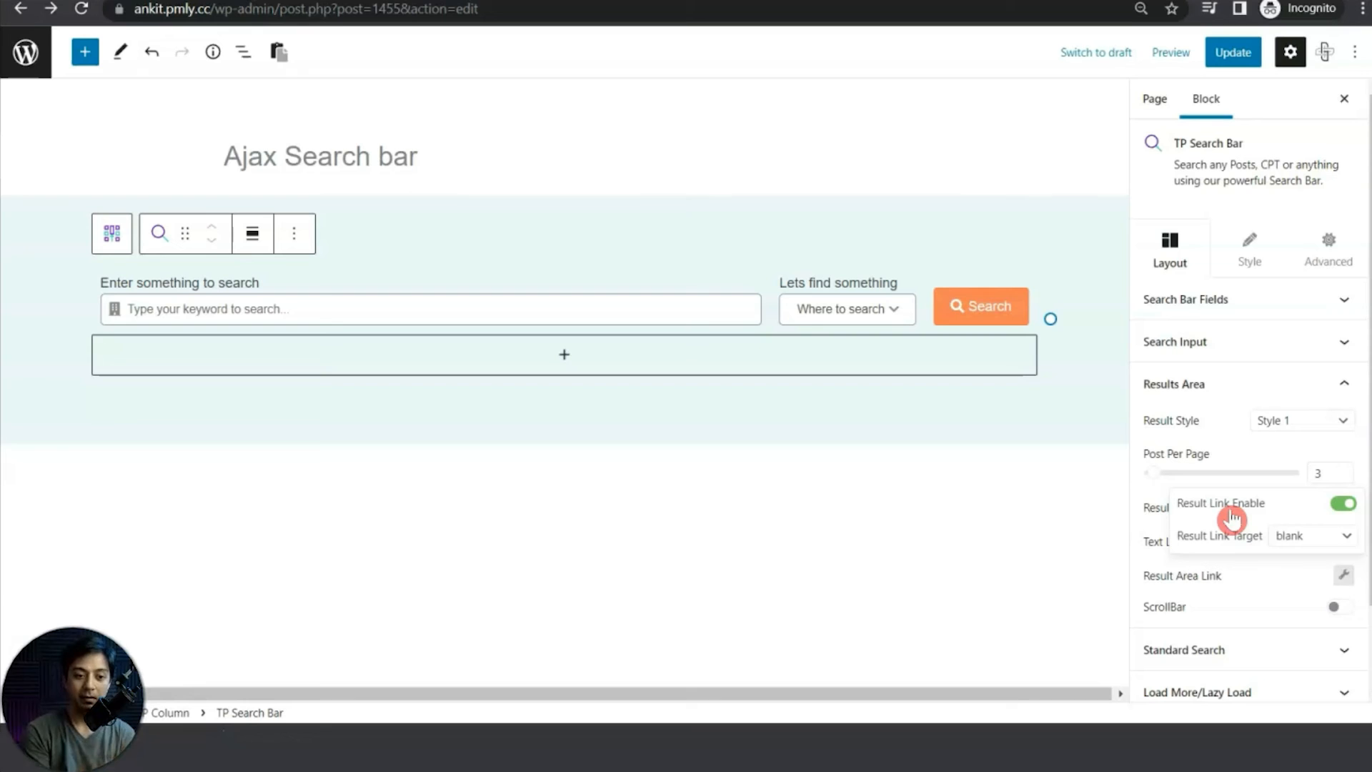
{"action": "left_click", "coordinate": [1343, 504]}
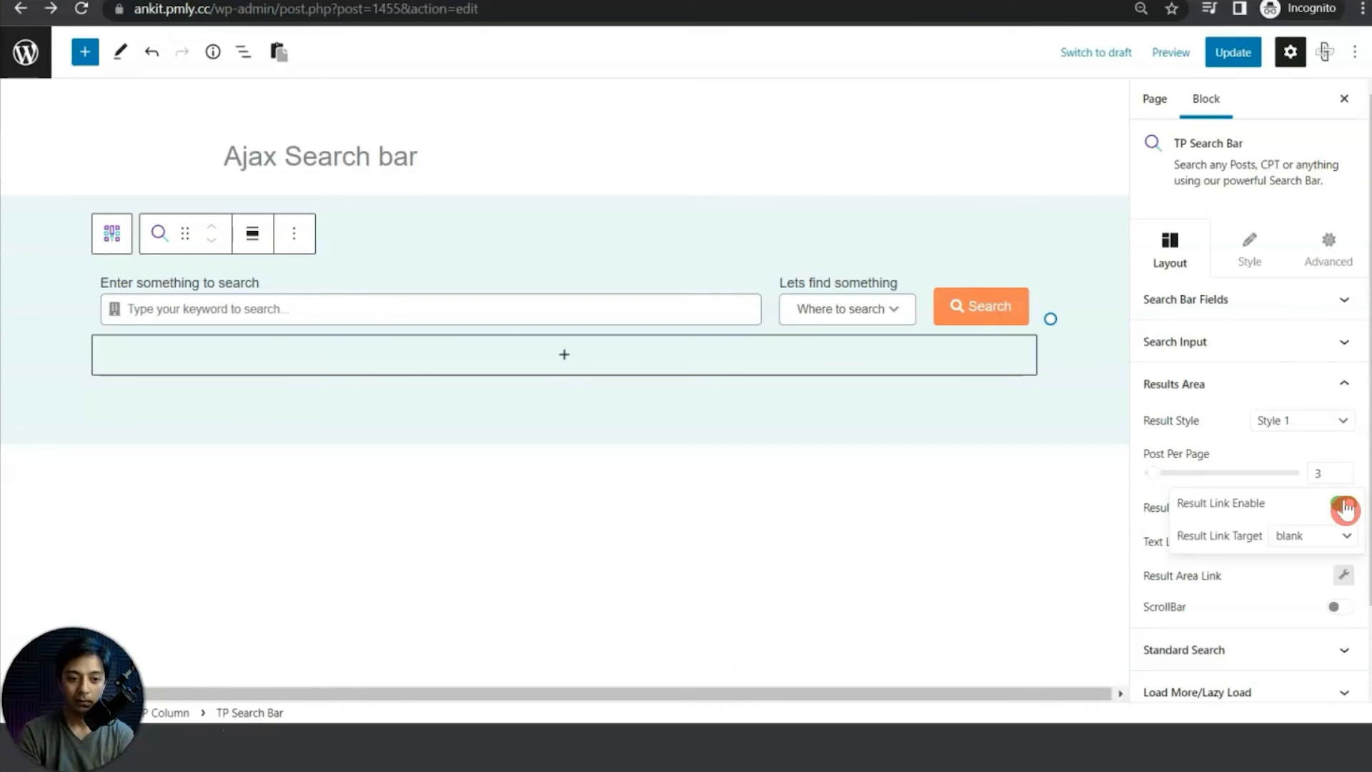
{"action": "left_click", "coordinate": [1344, 506]}
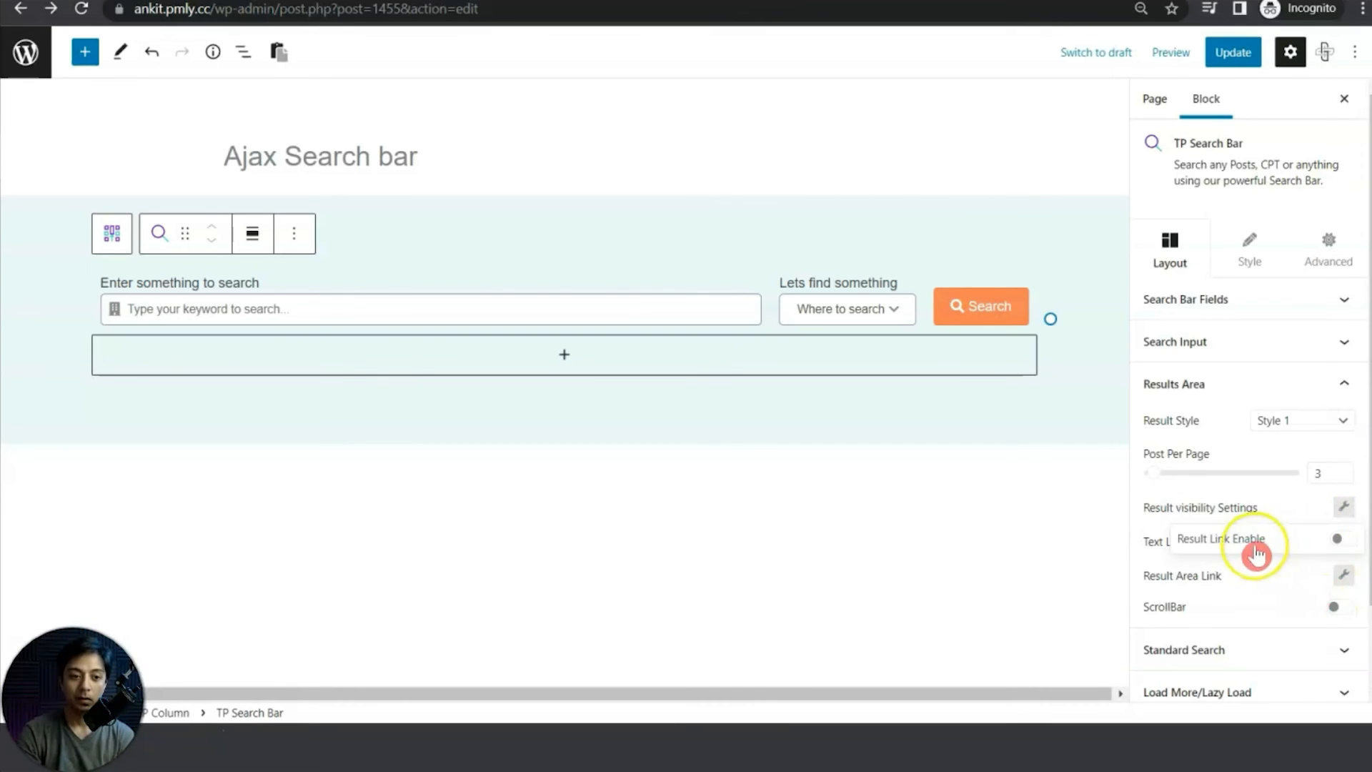
{"action": "left_click", "coordinate": [1338, 540]}
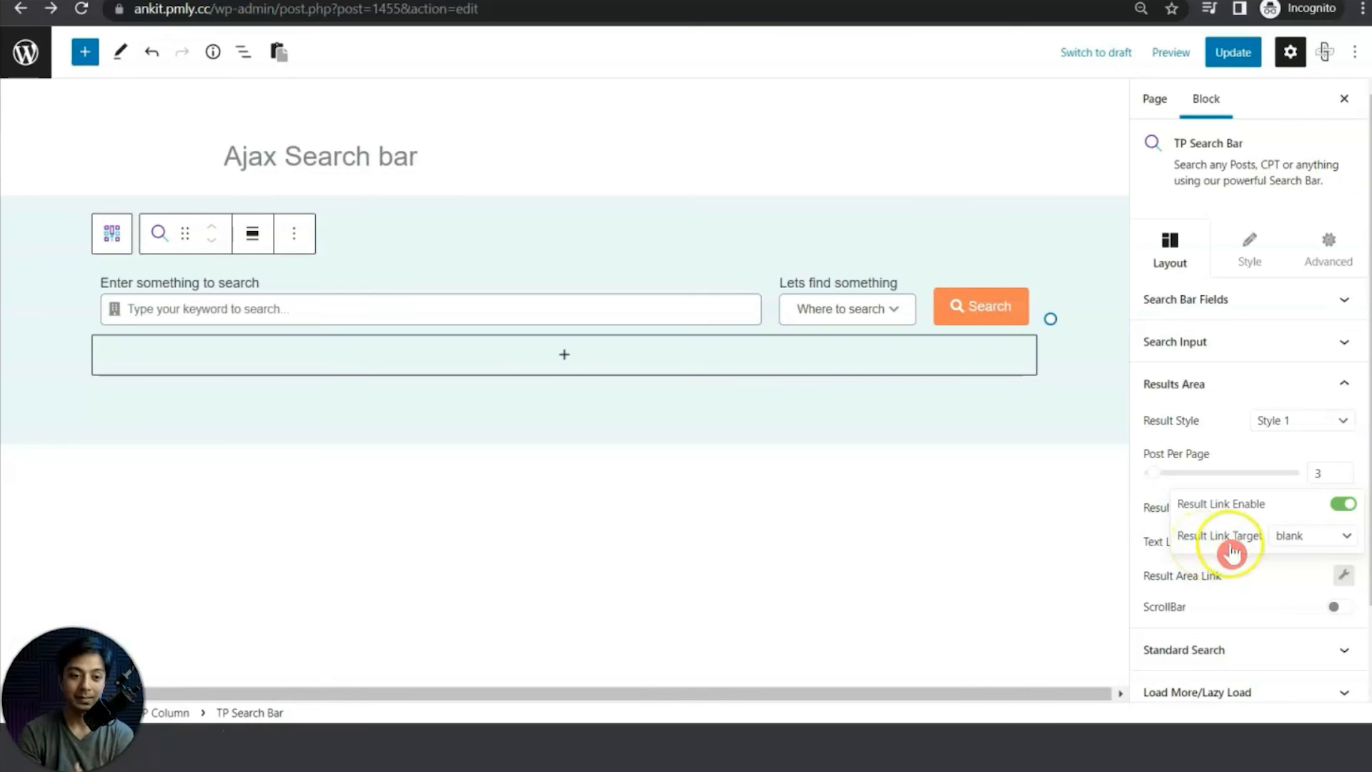
{"action": "left_click", "coordinate": [1328, 543]}
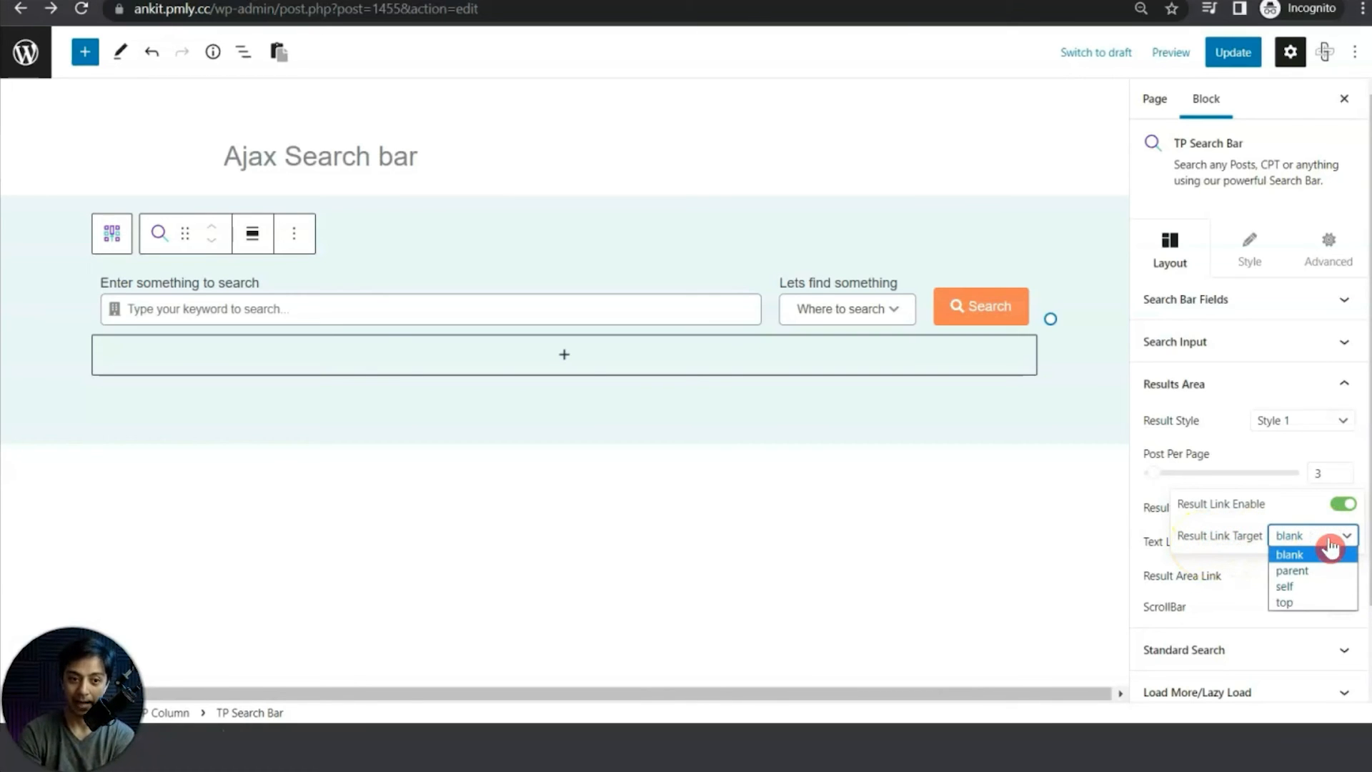
{"action": "left_click", "coordinate": [1312, 586]}
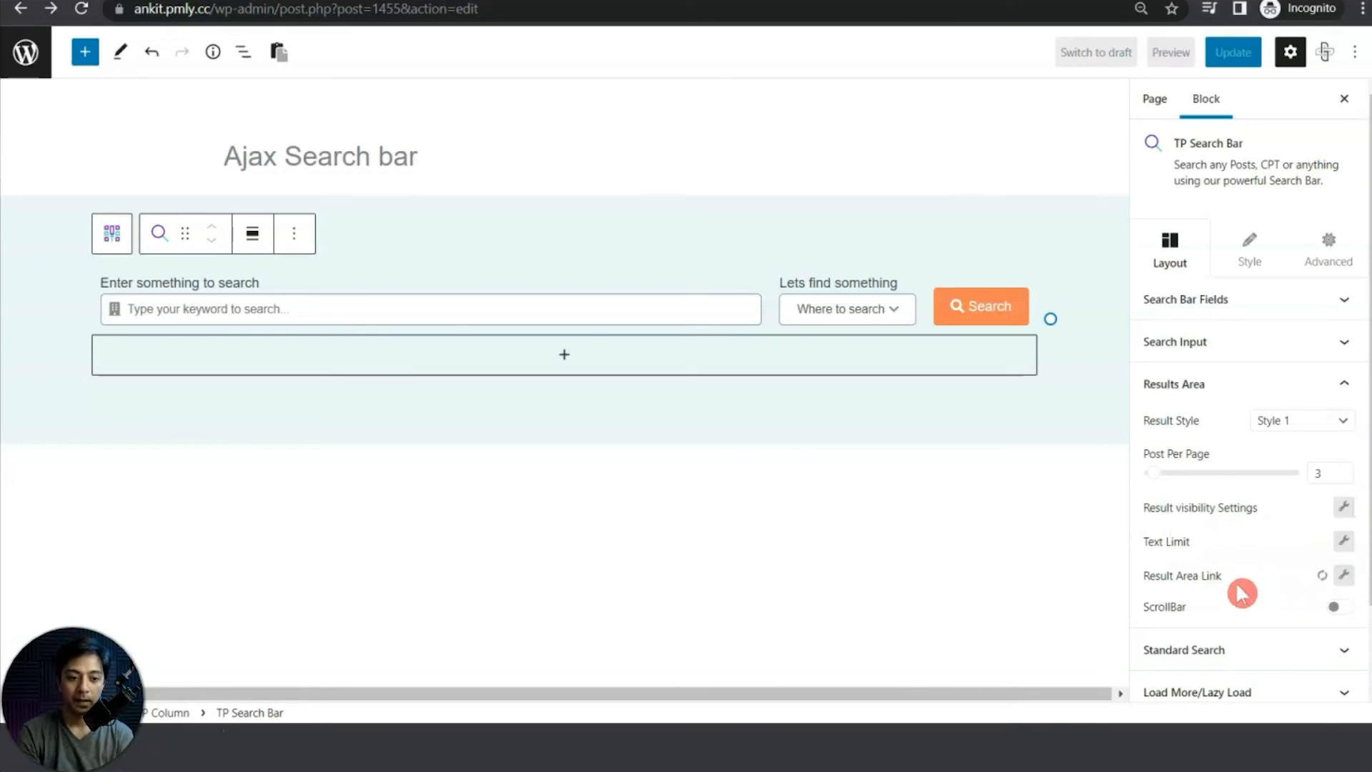
Step: Enable the ScrollBar for the results area and view its Height and the Standard Search options
{"action": "left_click", "coordinate": [1182, 613]}
{"action": "left_click", "coordinate": [1346, 613]}
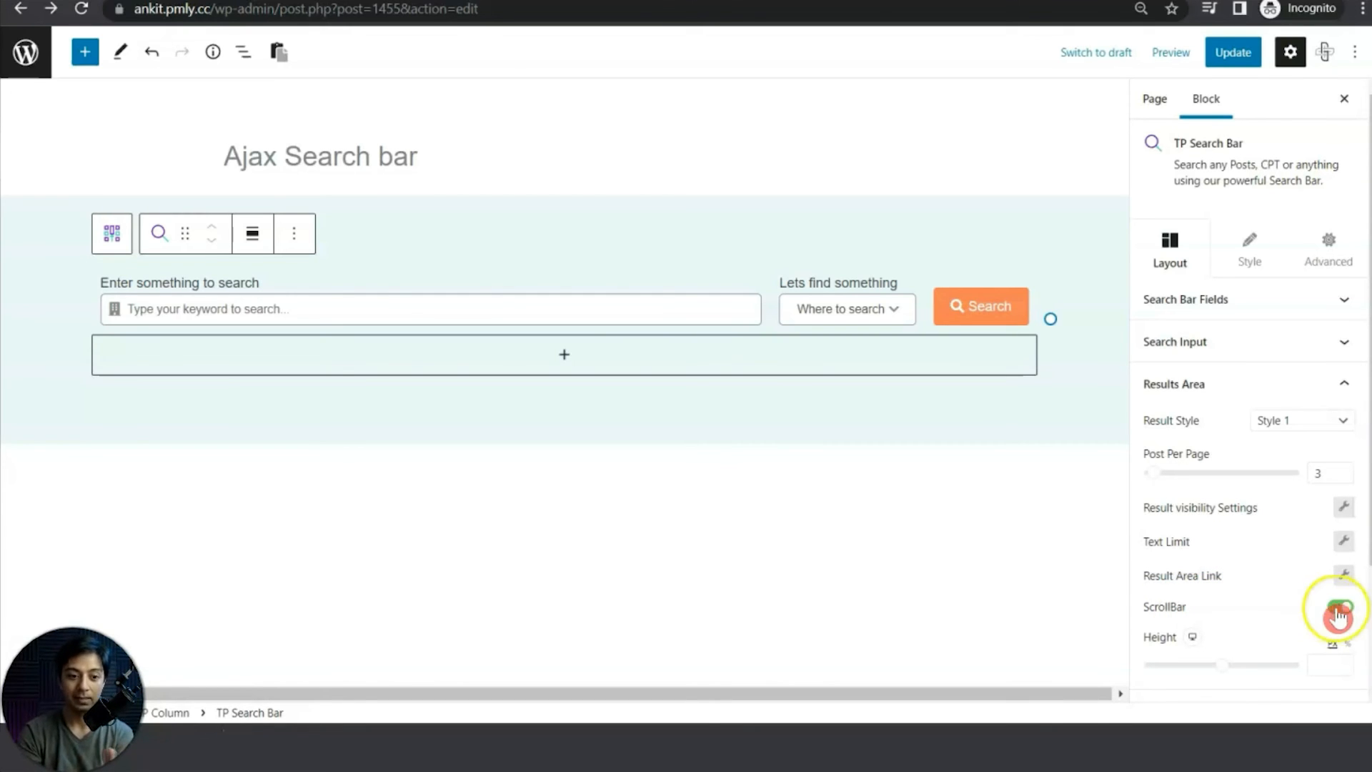
{"action": "scroll", "coordinate": [1325, 611], "scroll_direction": "down", "scroll_amount": 3}
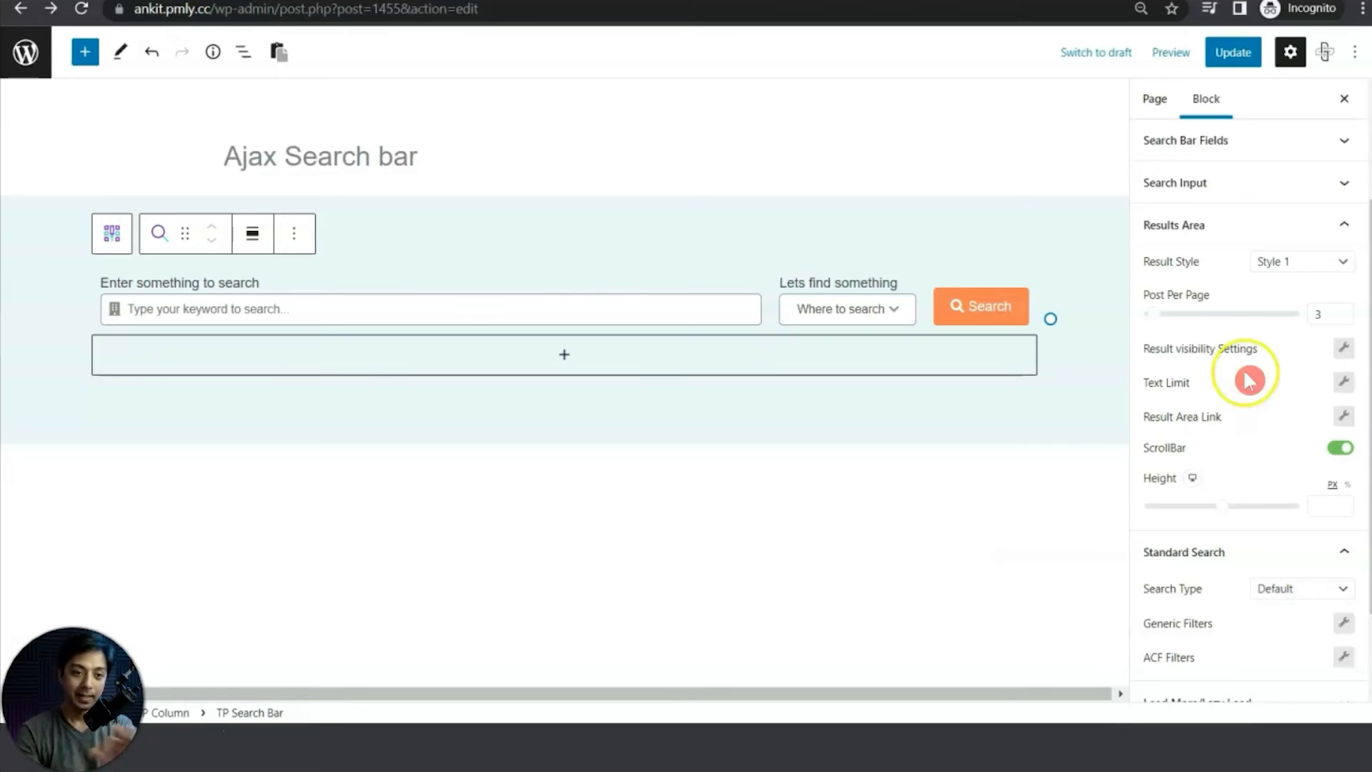
{"action": "scroll", "coordinate": [1257, 350], "scroll_direction": "up", "scroll_amount": 3}
Step: Review the style sections available for the search bar block, from Label to Background Option
{"action": "left_click", "coordinate": [1263, 318]}
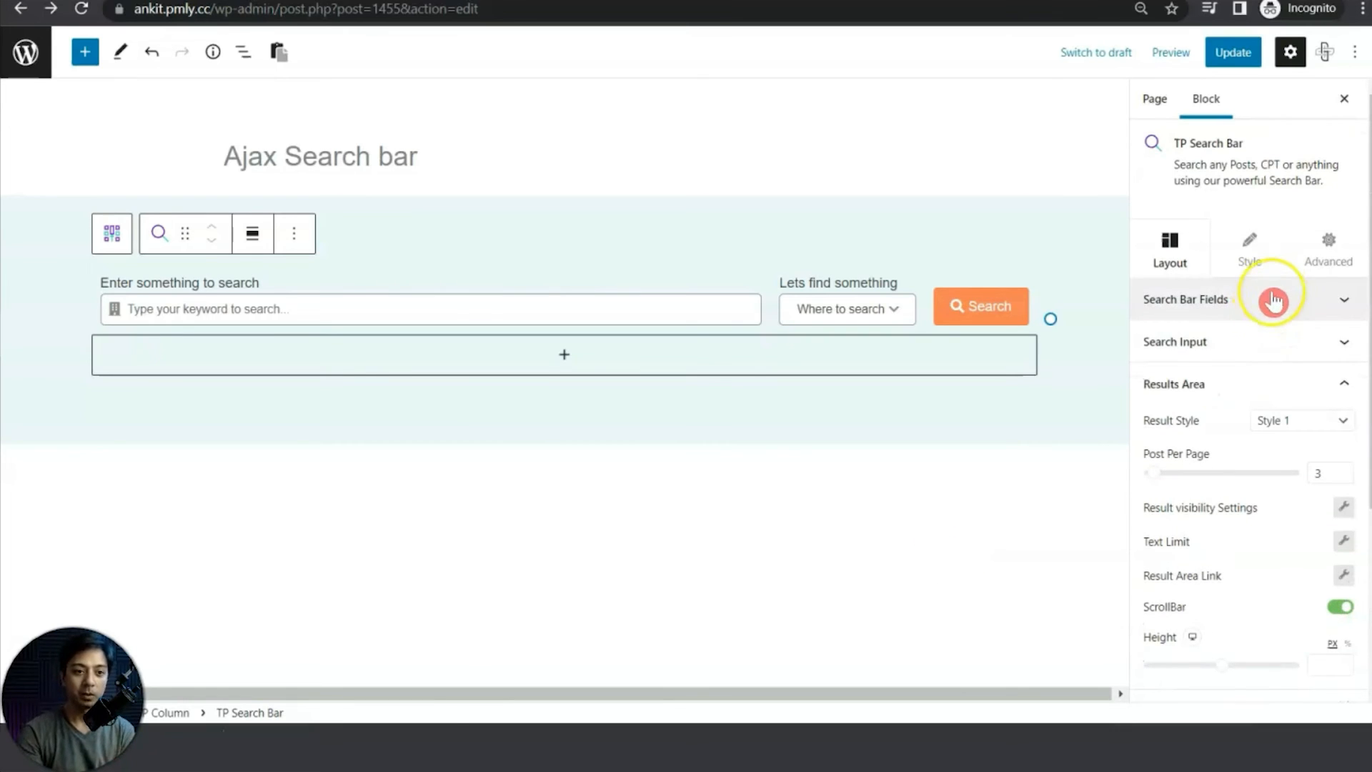
{"action": "left_click", "coordinate": [1266, 248]}
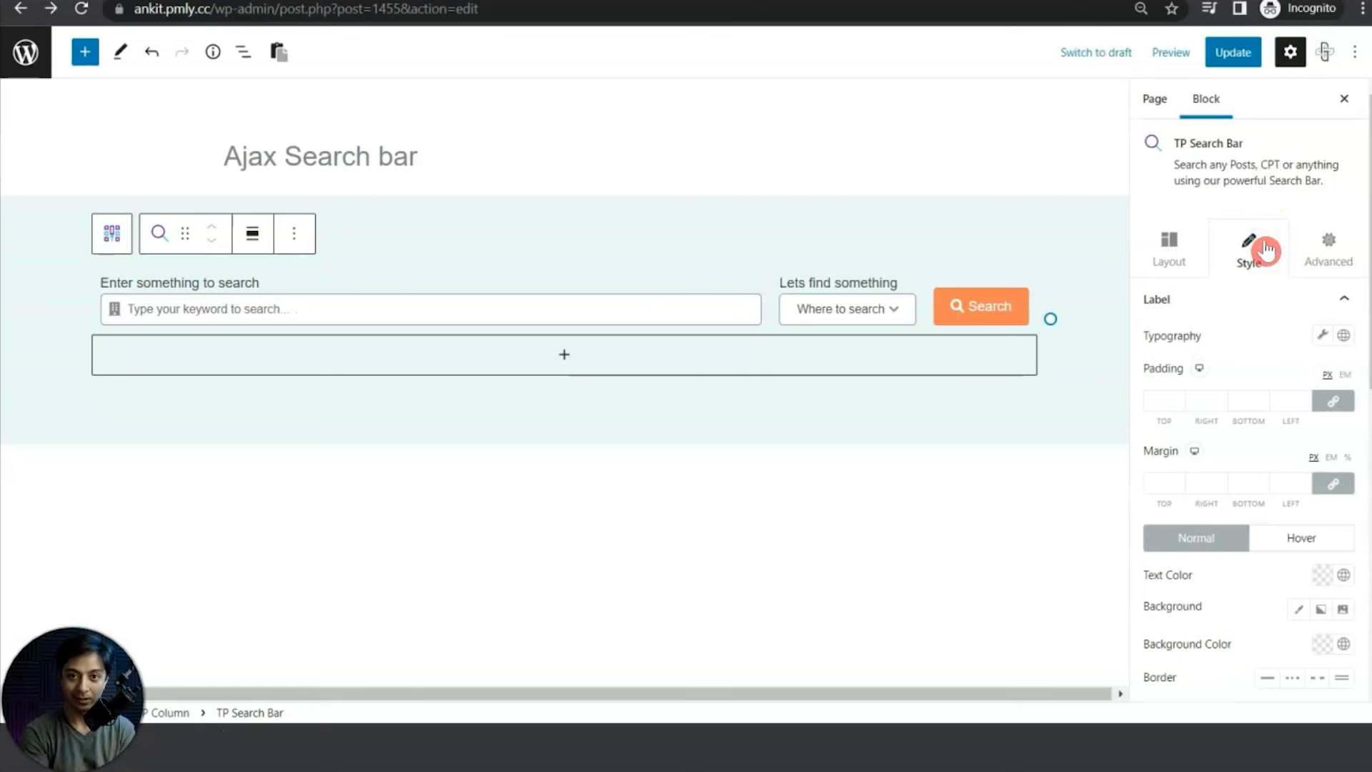
{"action": "left_click", "coordinate": [1314, 298]}
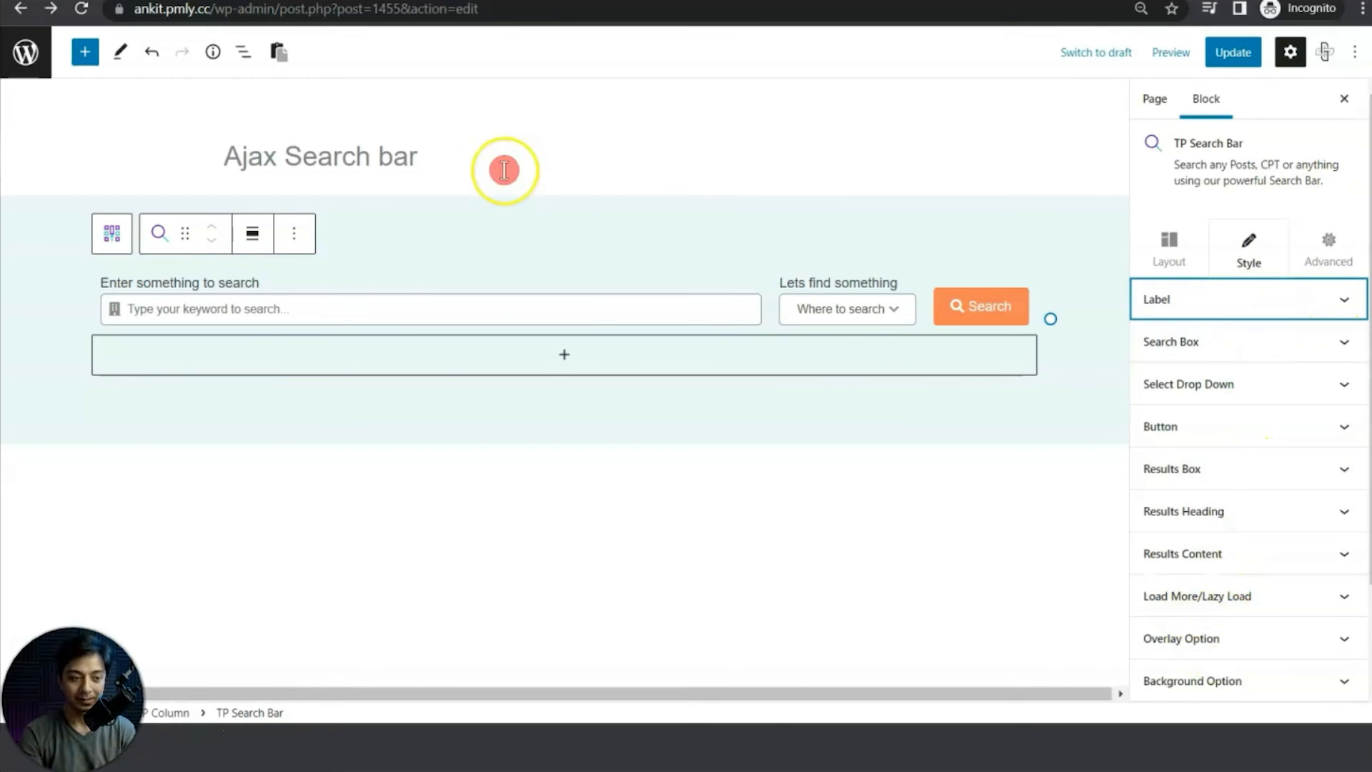
{"action": "left_click", "coordinate": [752, 338]}
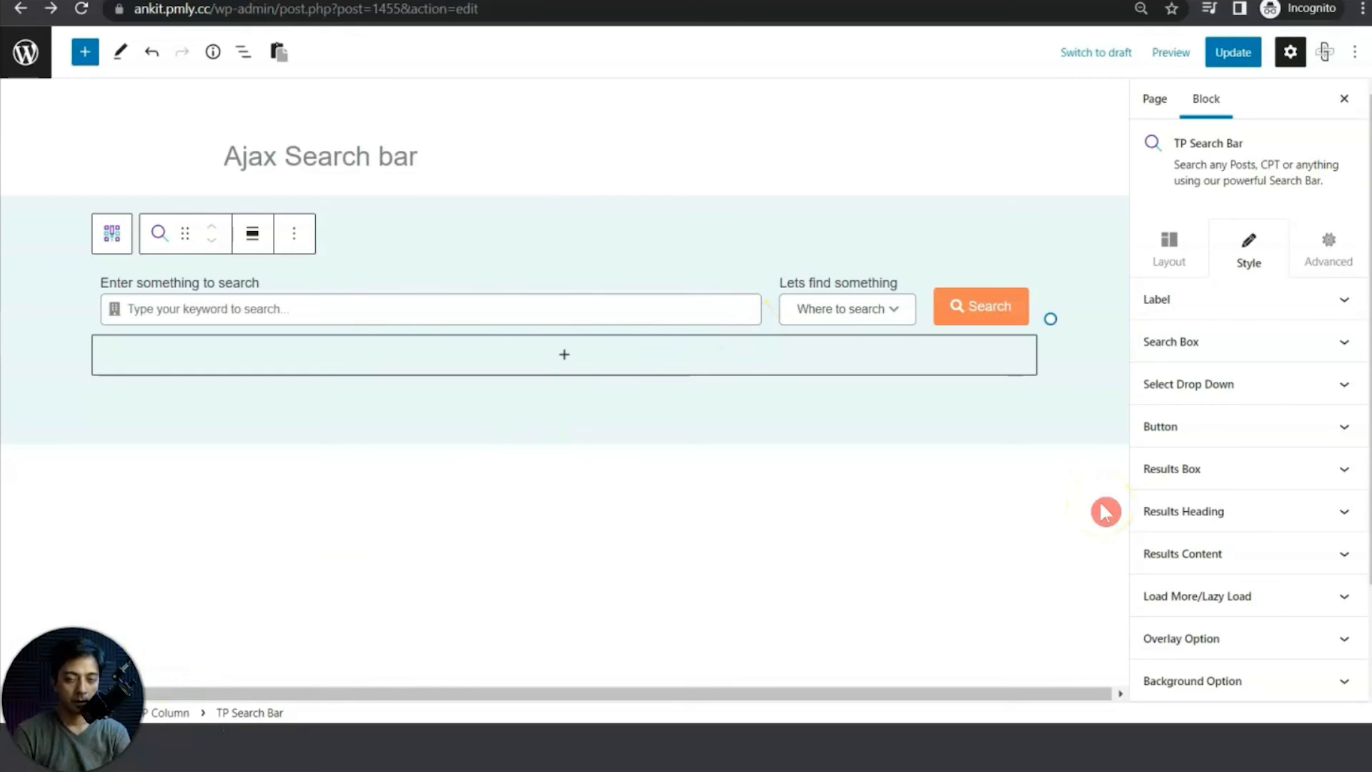
{"action": "left_click", "coordinate": [1203, 350]}
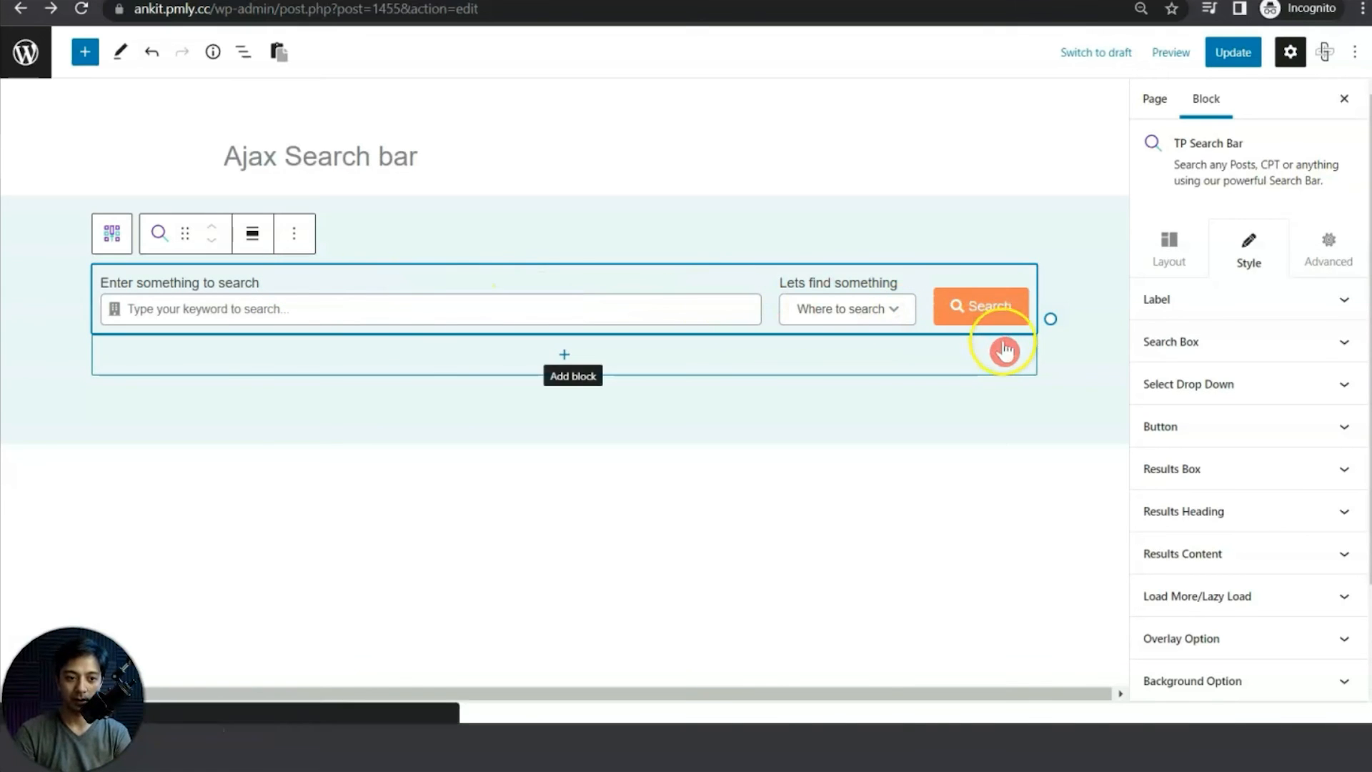
Step: Give the search bar block a dark slate background color (#314C57) in its Background Option styling
{"action": "left_click", "coordinate": [1214, 680]}
{"action": "scroll", "coordinate": [1205, 591], "scroll_direction": "down", "scroll_amount": 5}
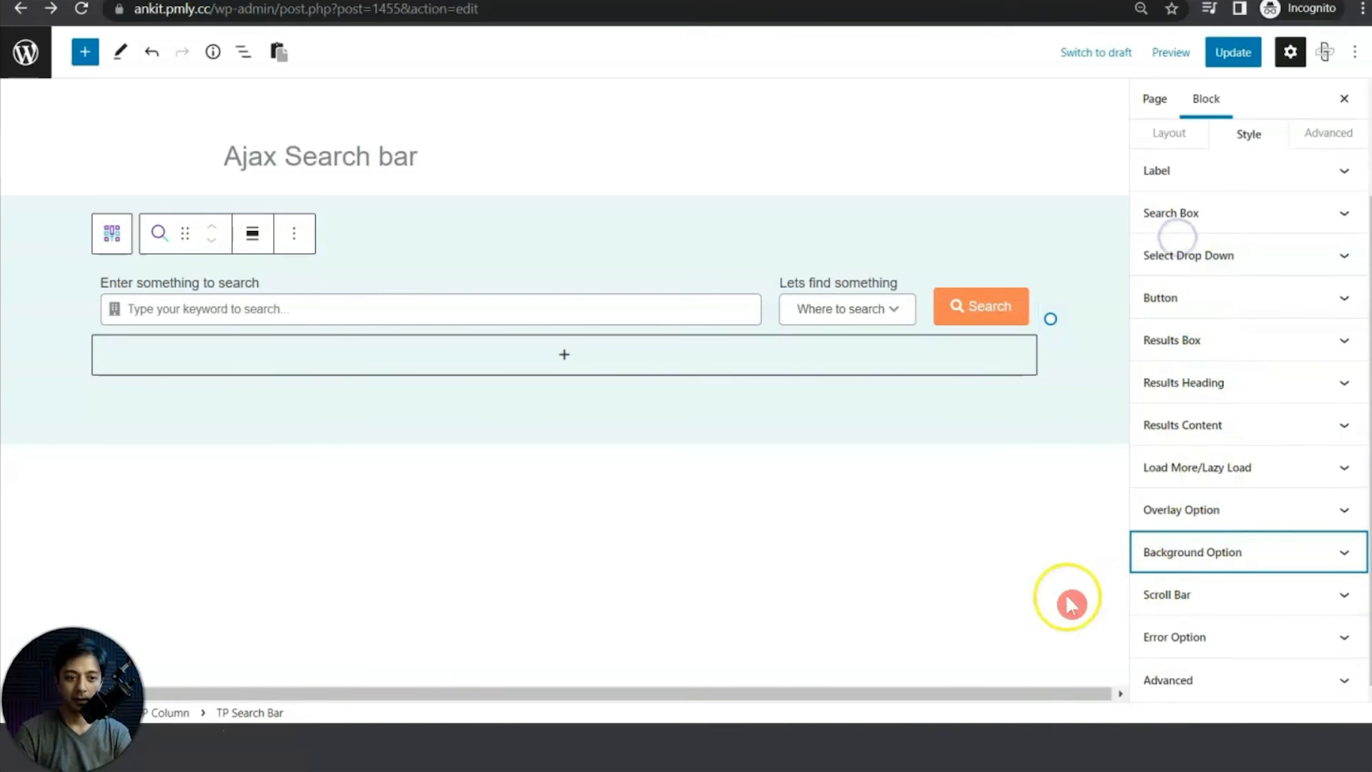
{"action": "left_click", "coordinate": [1294, 566]}
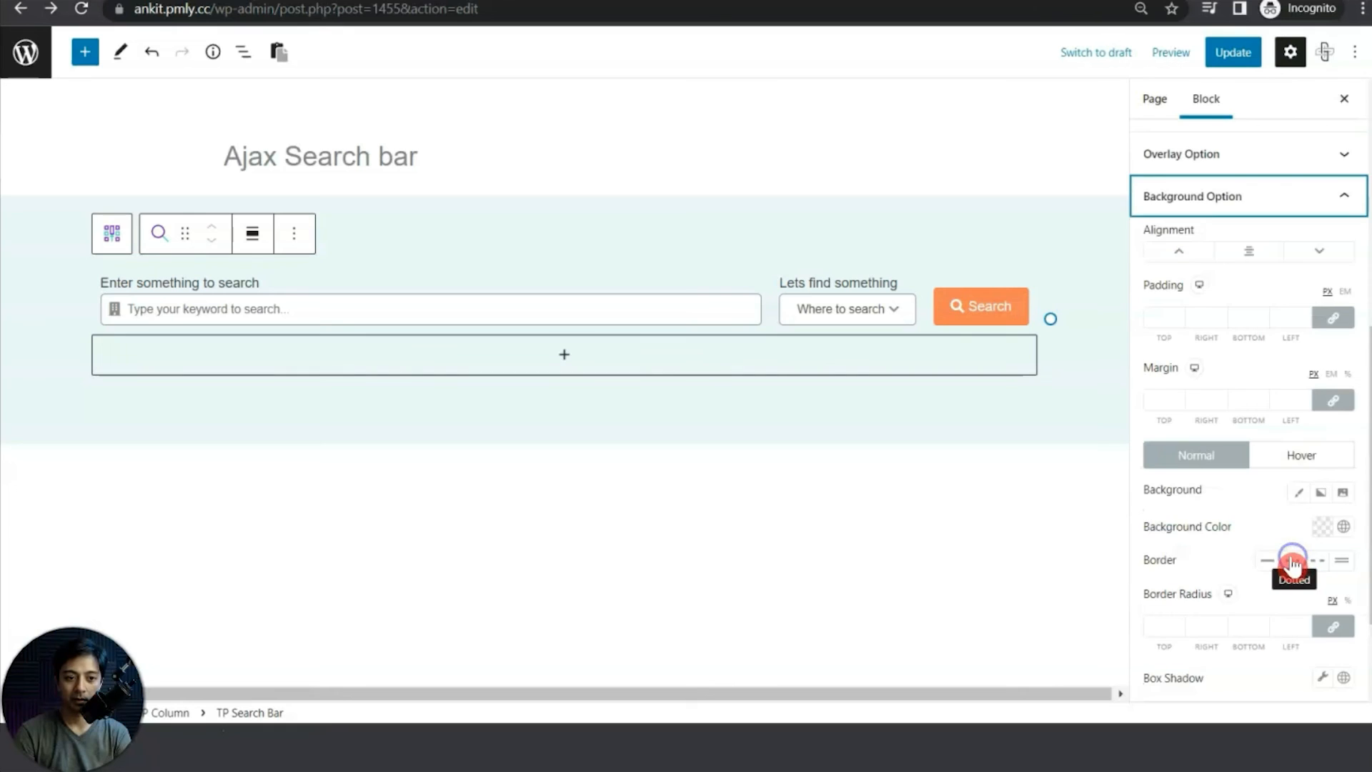
{"action": "left_click", "coordinate": [1321, 529]}
{"action": "left_click_drag", "start_coordinate": [1204, 341], "coordinate": [1175, 327]}
{"action": "left_click_drag", "start_coordinate": [1175, 413], "coordinate": [1255, 413]}
{"action": "left_click", "coordinate": [1202, 332]}
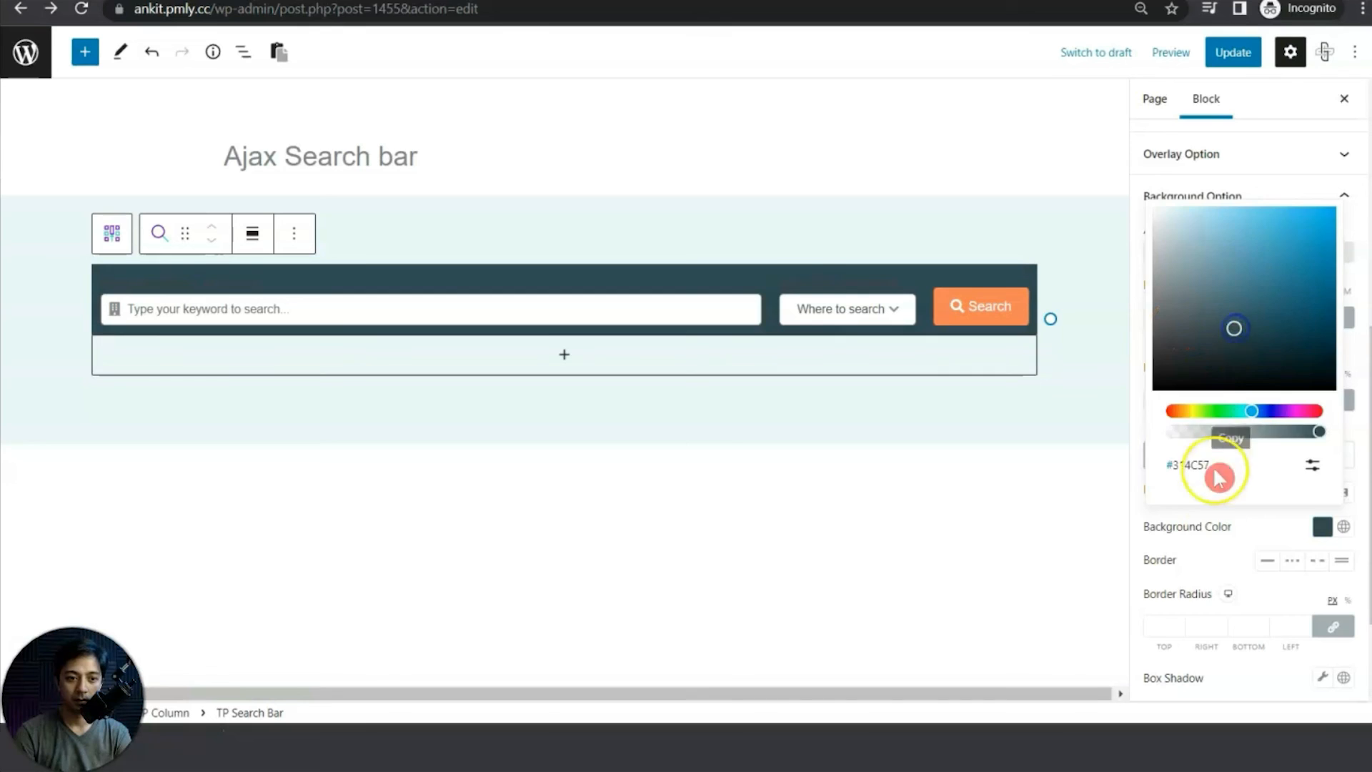
{"action": "left_click", "coordinate": [1209, 525]}
Step: Set the search bar background's border radius to 10 px on all four corners
{"action": "left_click", "coordinate": [1163, 619]}
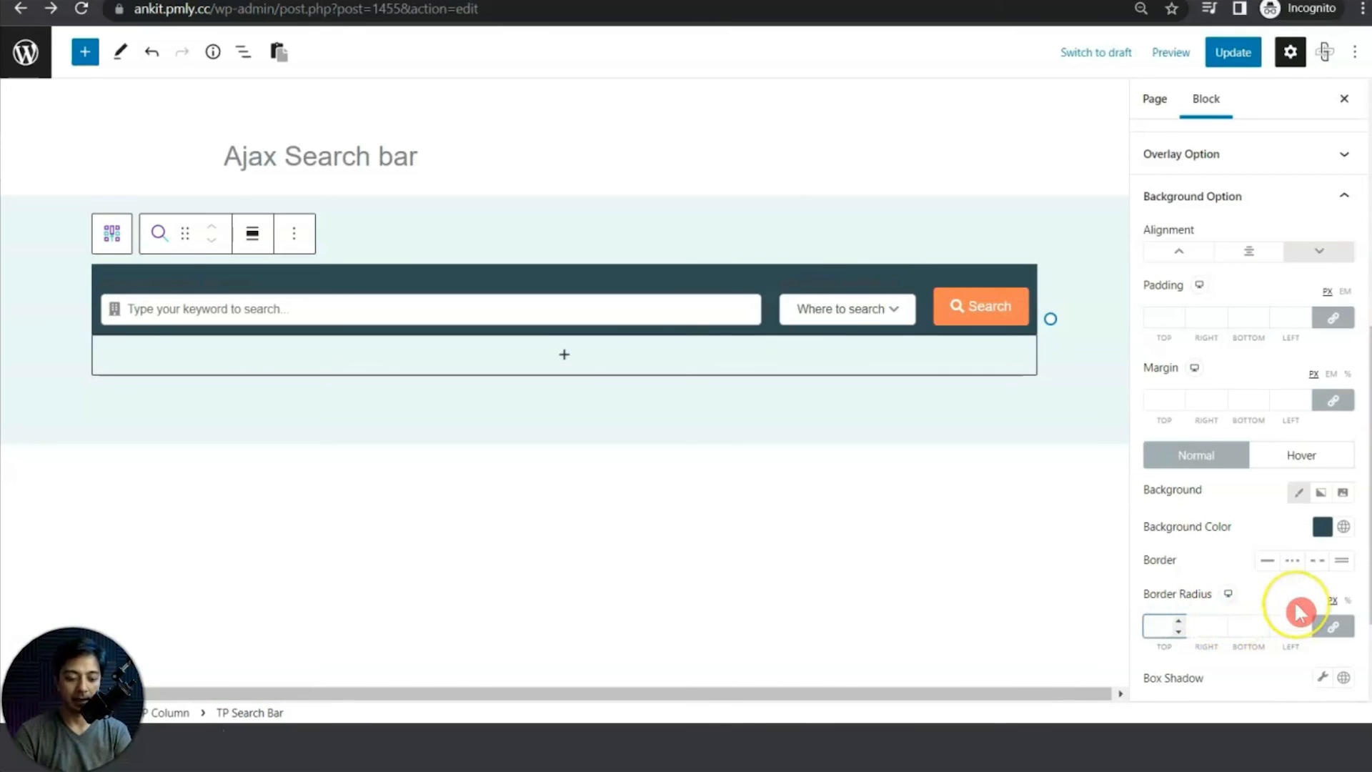
{"action": "key", "text": "BackSpace"}
{"action": "type", "text": "100"}
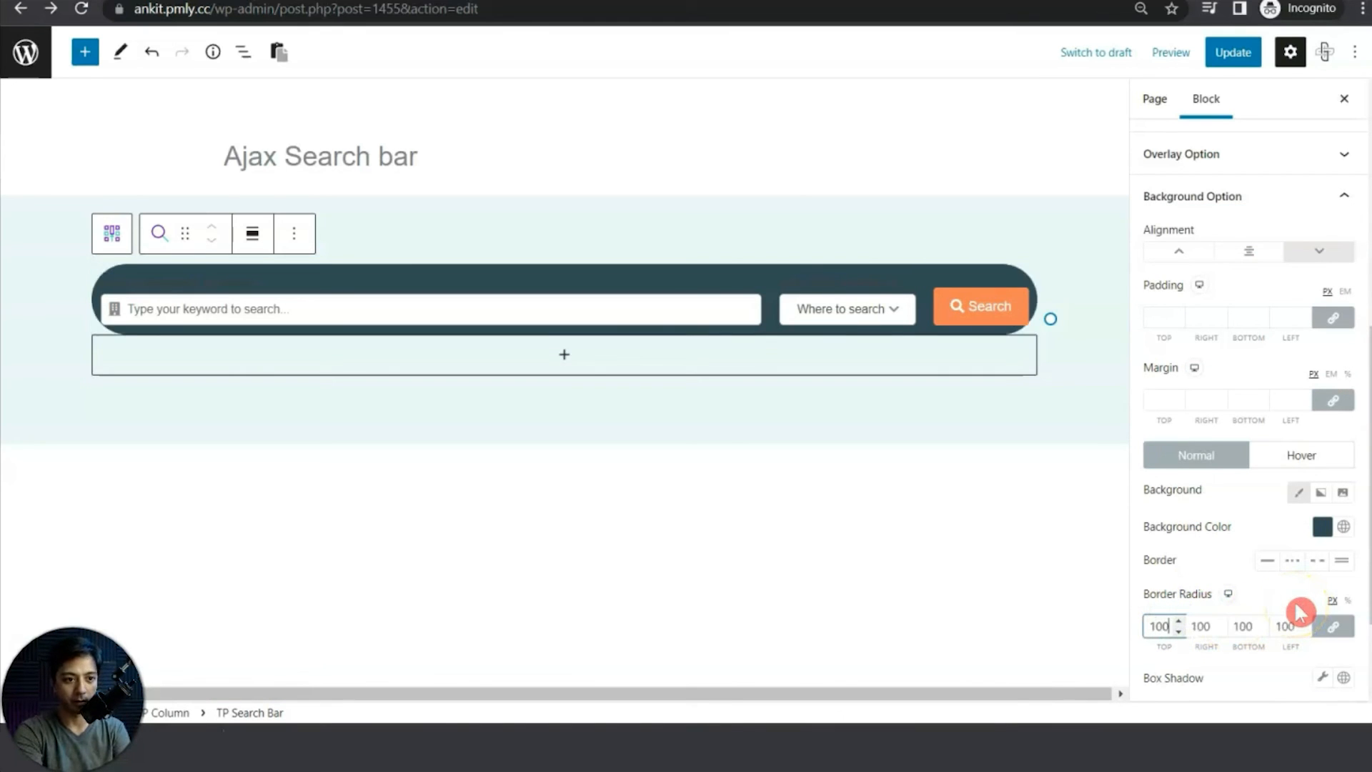
{"action": "key", "text": "BackSpace"}
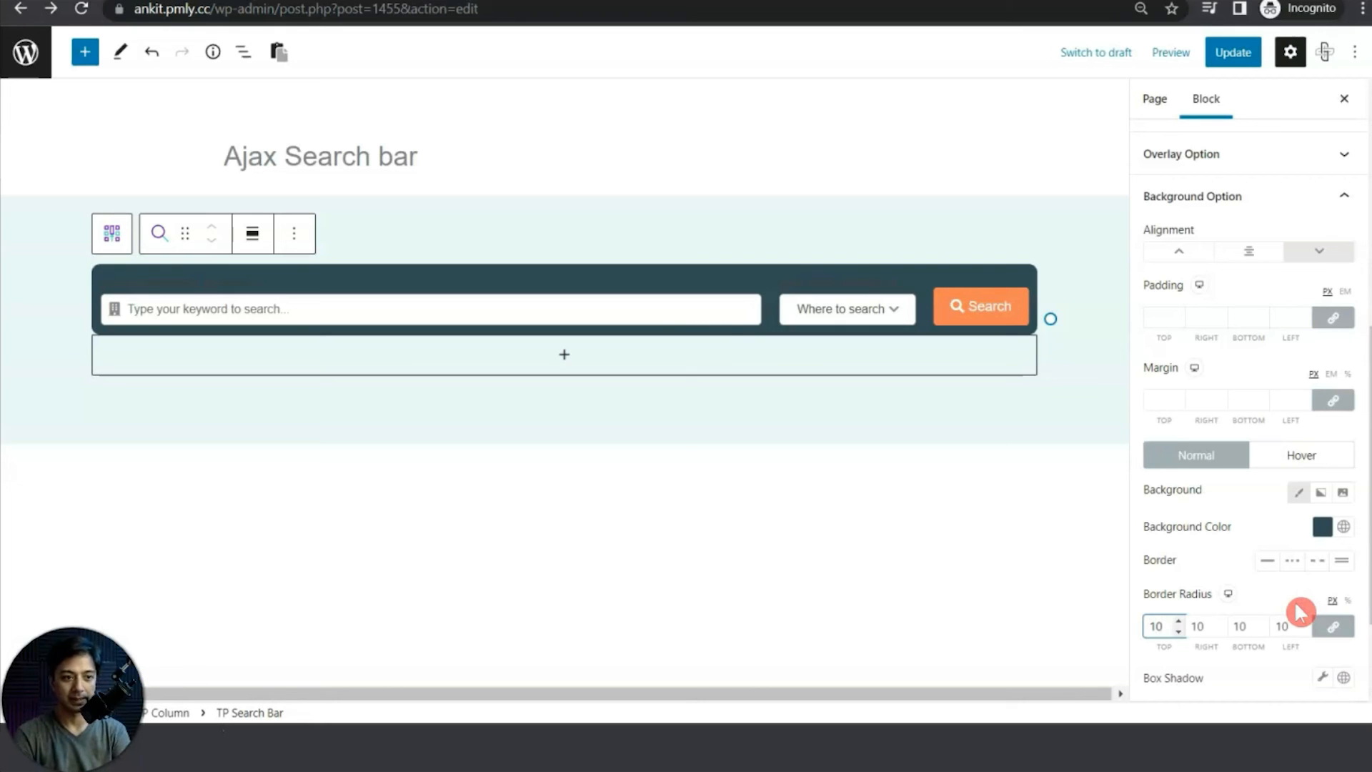
{"action": "scroll", "coordinate": [1313, 577], "scroll_direction": "down", "scroll_amount": 2}
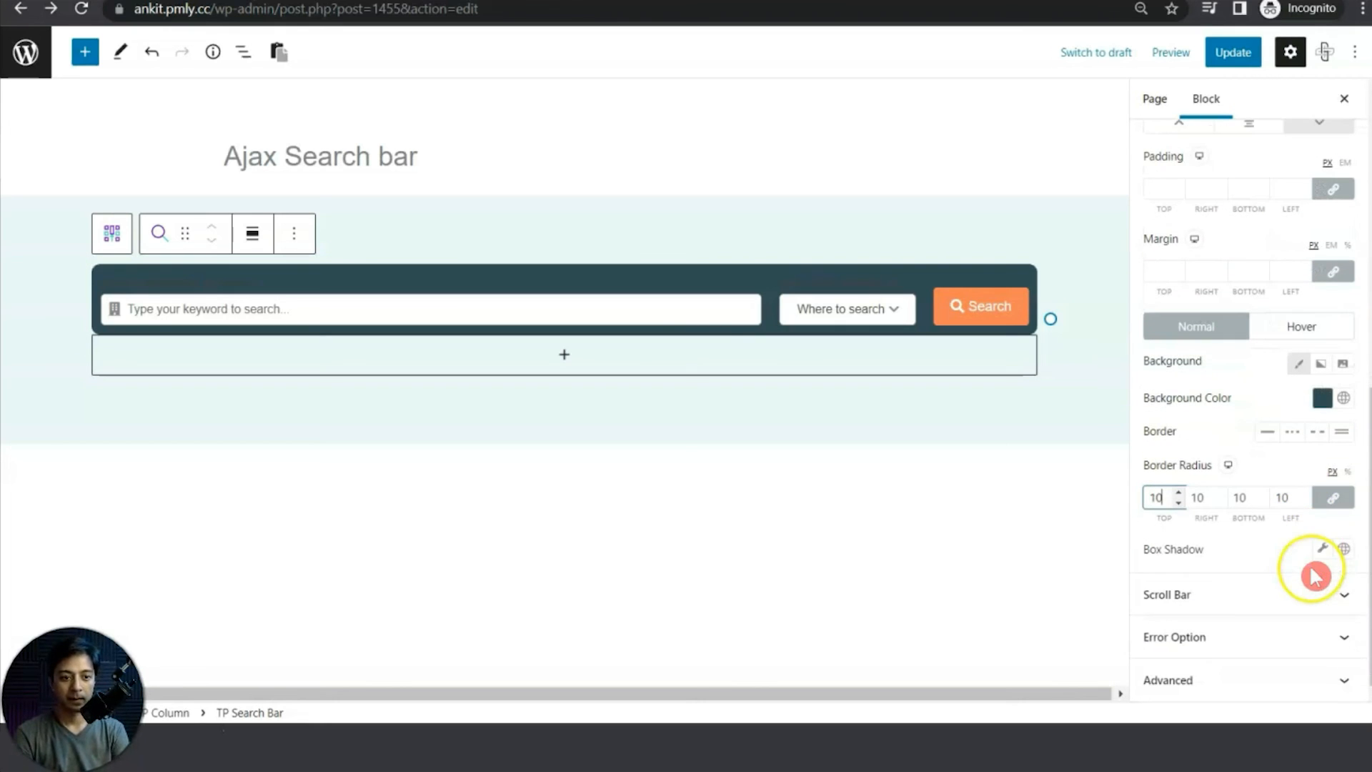
Step: Add a box shadow to the search bar background with an X offset of 0 and a Y offset of 10
{"action": "left_click", "coordinate": [1321, 548]}
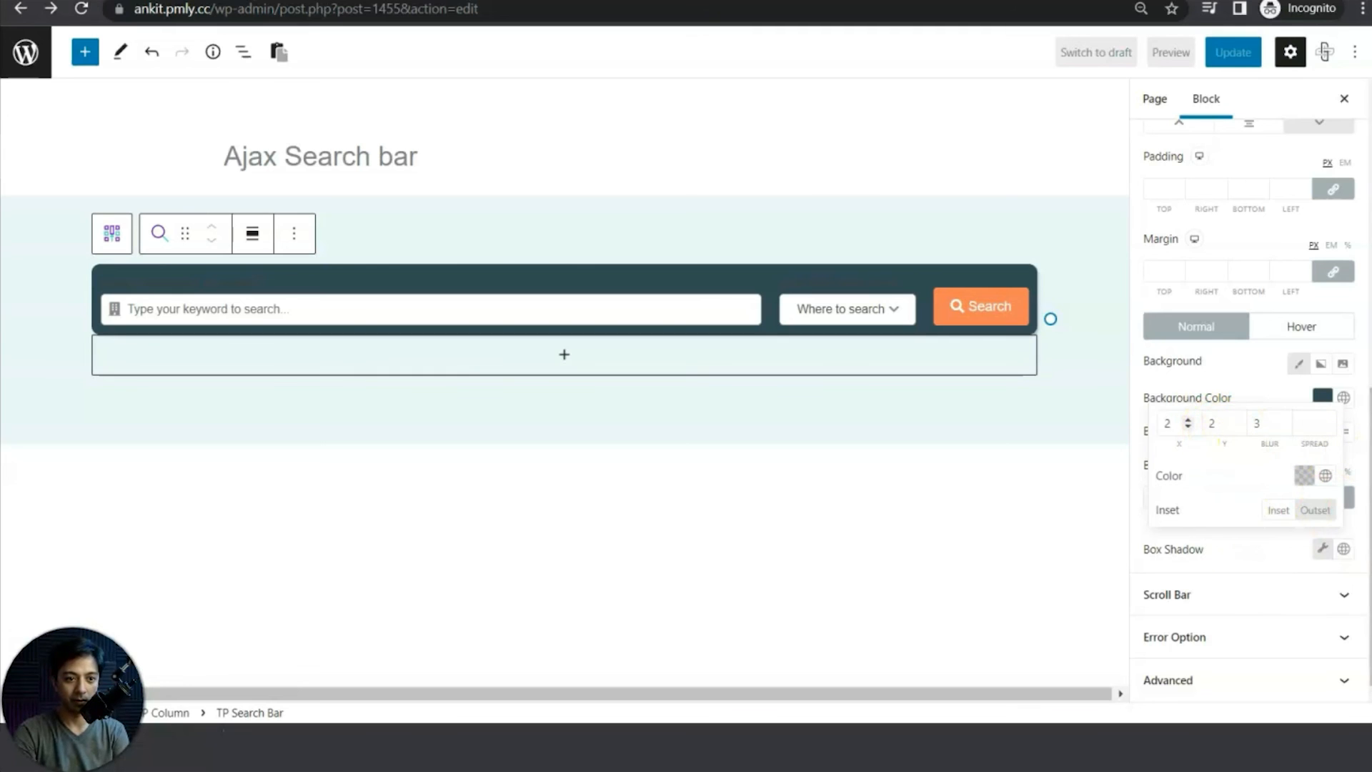
{"action": "key", "text": "Tab"}
{"action": "type", "text": "10"}
{"action": "key", "text": "shift+Tab"}
{"action": "type", "text": "0"}
{"action": "left_click", "coordinate": [1229, 558]}
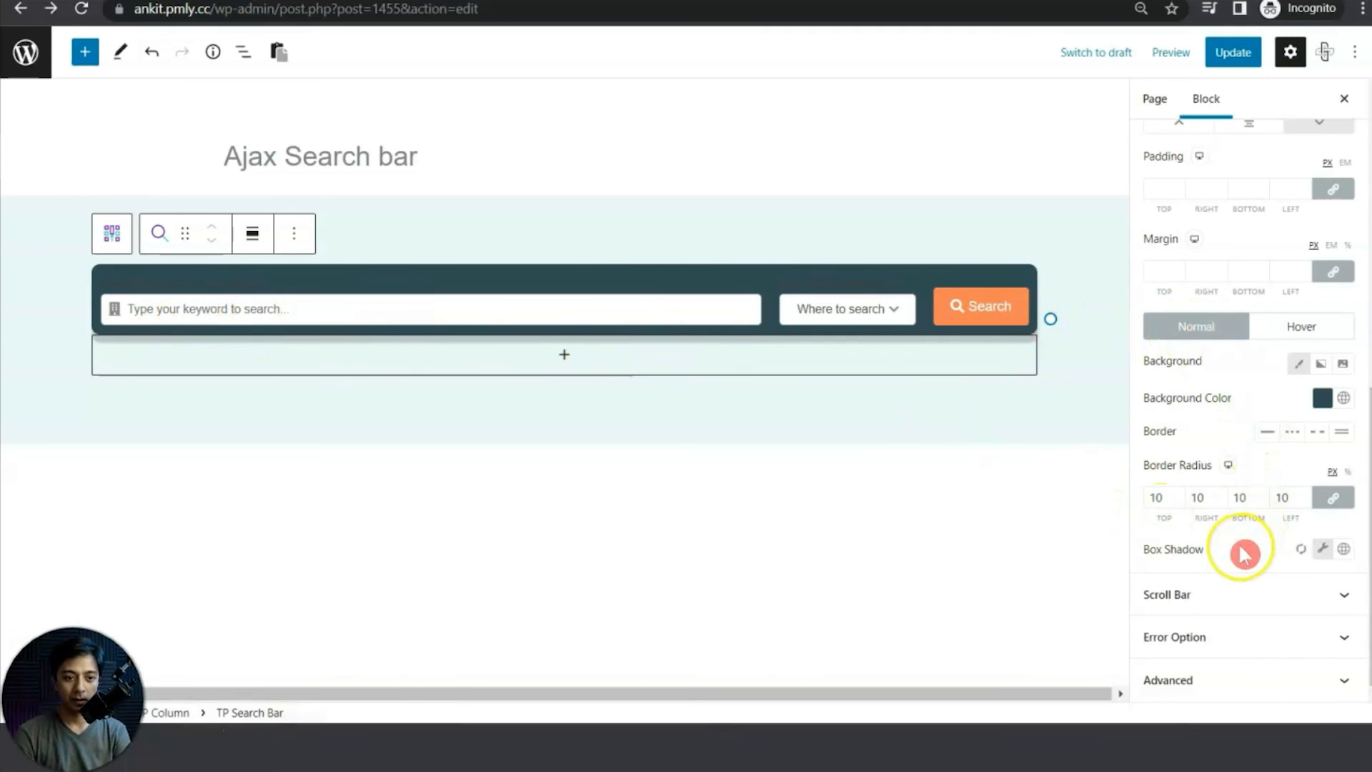
Step: Set the background of the TP Row around the search bar to the media library image banner-main.jpg
{"action": "scroll", "coordinate": [1243, 554], "scroll_direction": "up", "scroll_amount": 10}
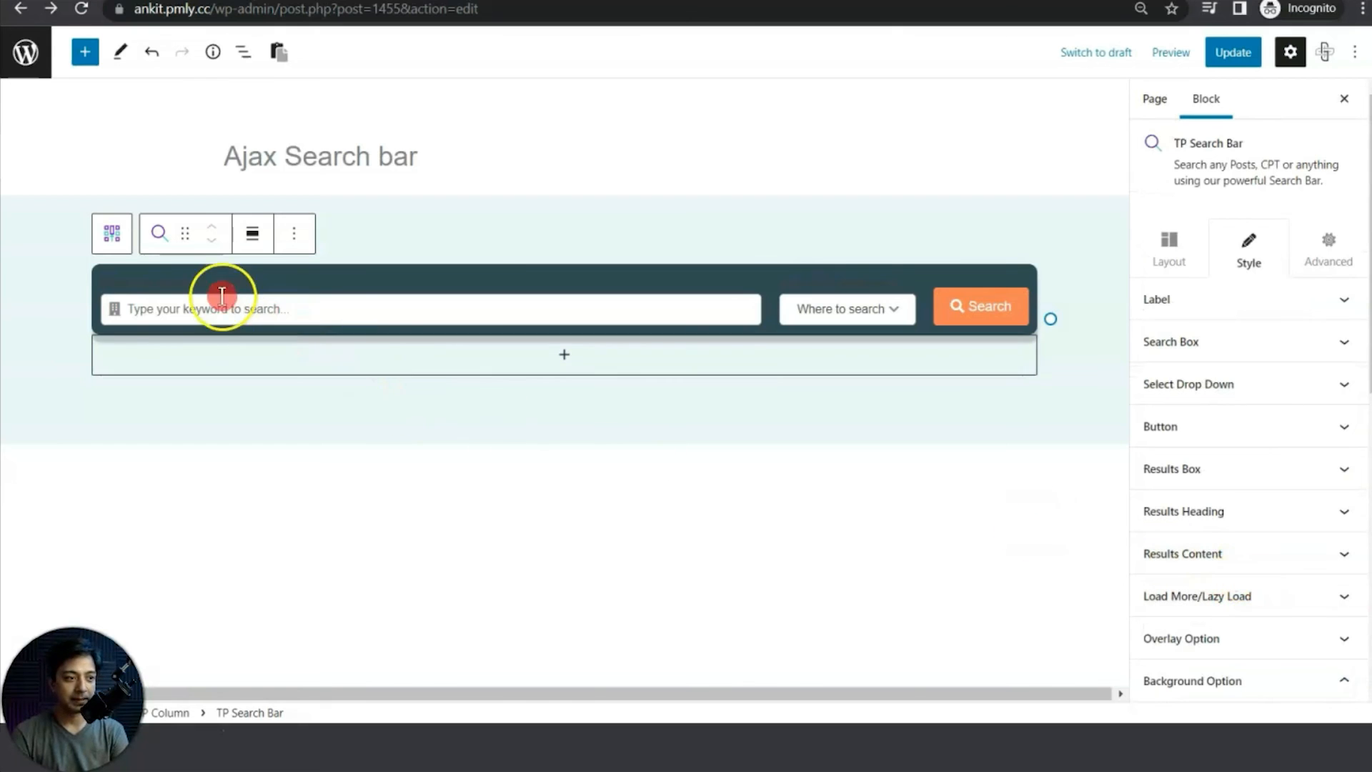
{"action": "left_click", "coordinate": [200, 440]}
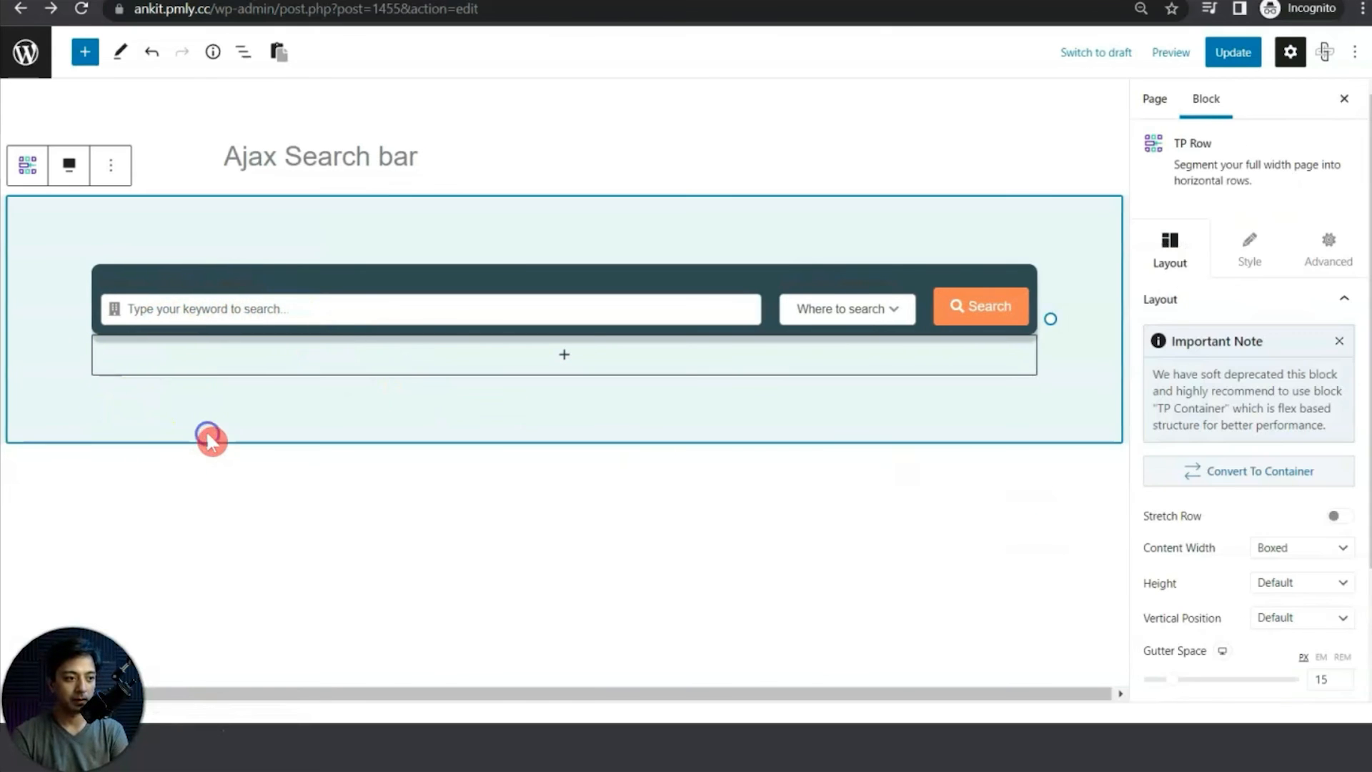
{"action": "left_click", "coordinate": [1263, 249]}
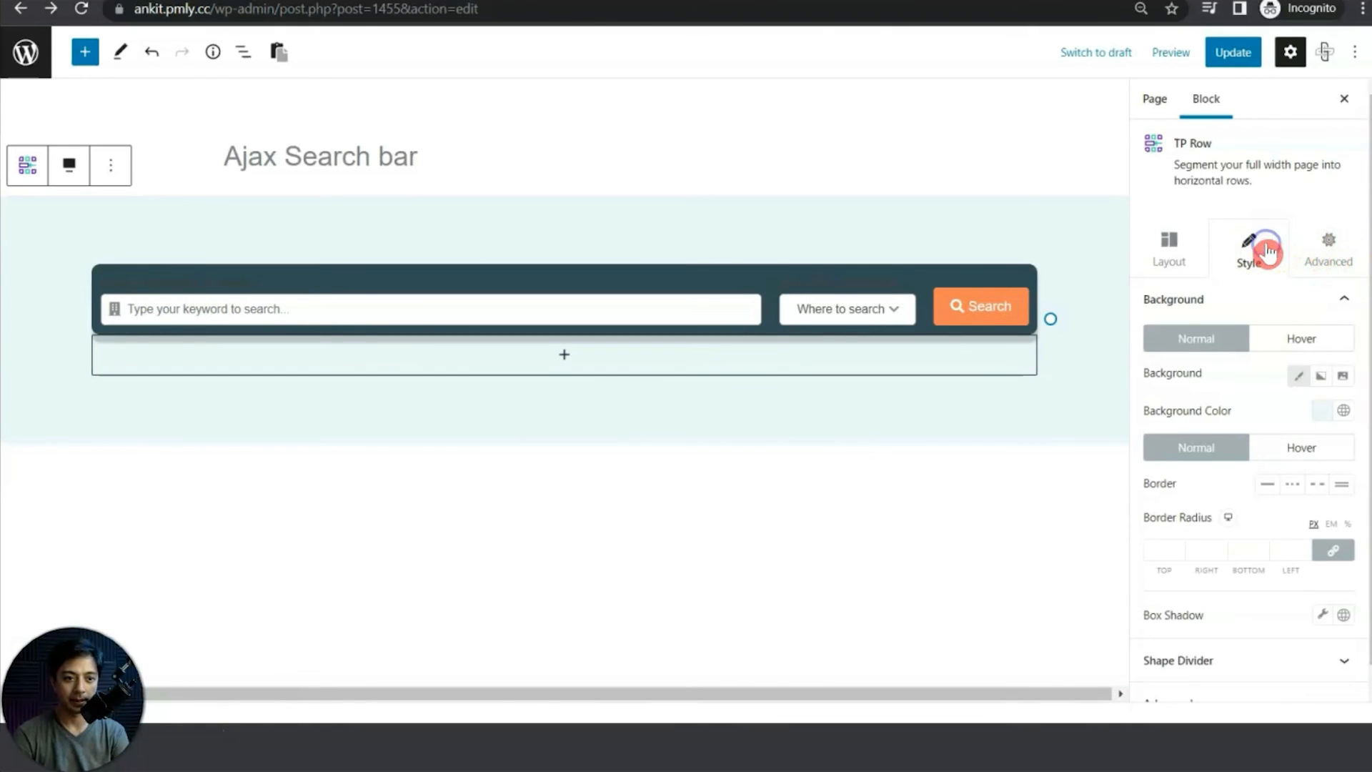
{"action": "left_click", "coordinate": [1319, 413]}
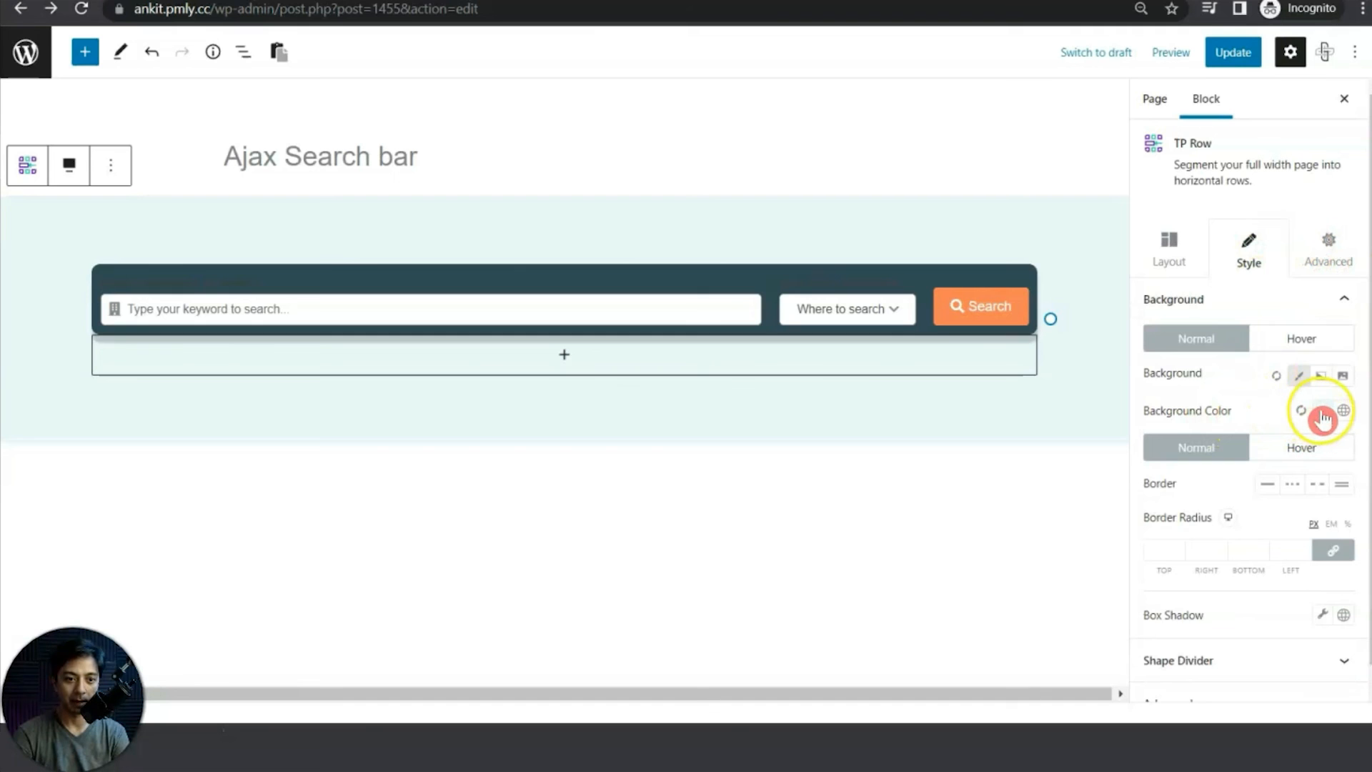
{"action": "left_click", "coordinate": [1321, 376]}
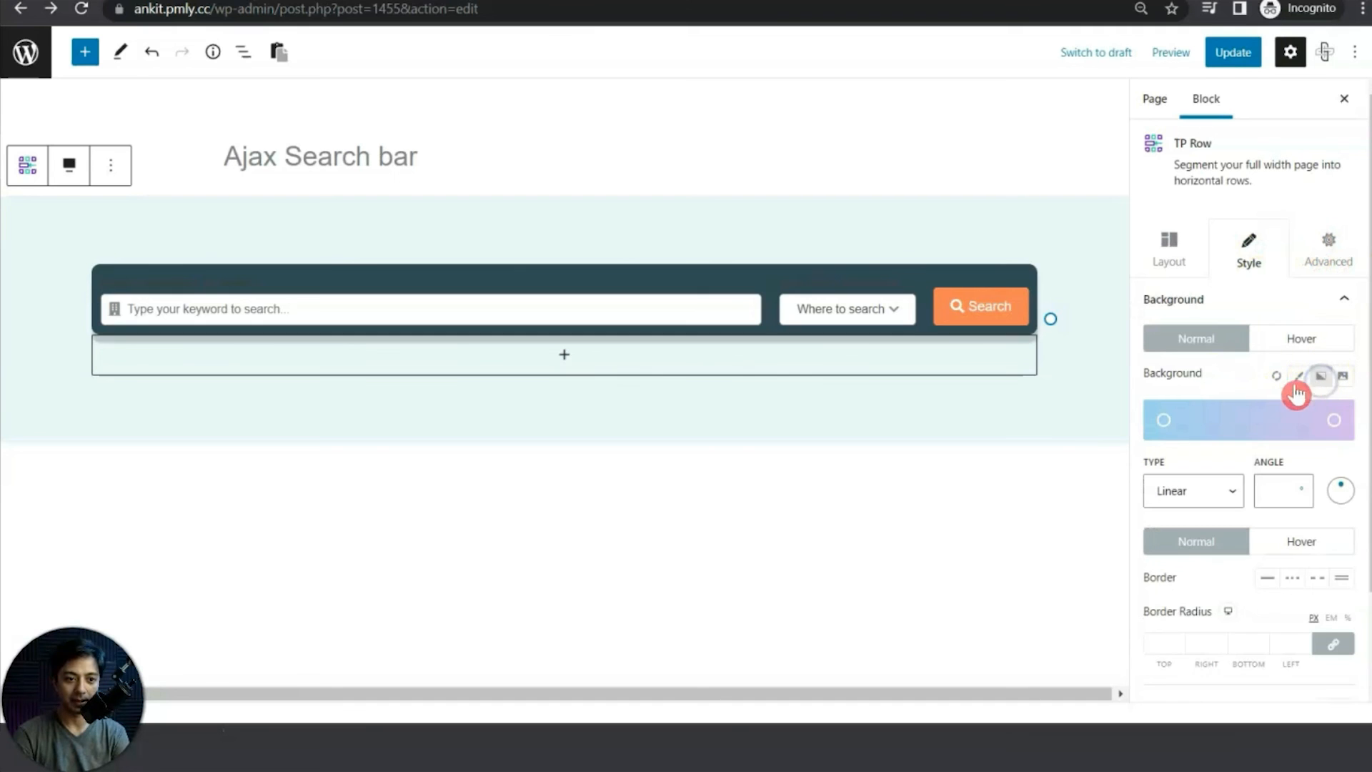
{"action": "left_click", "coordinate": [1336, 376]}
{"action": "left_click", "coordinate": [1245, 454]}
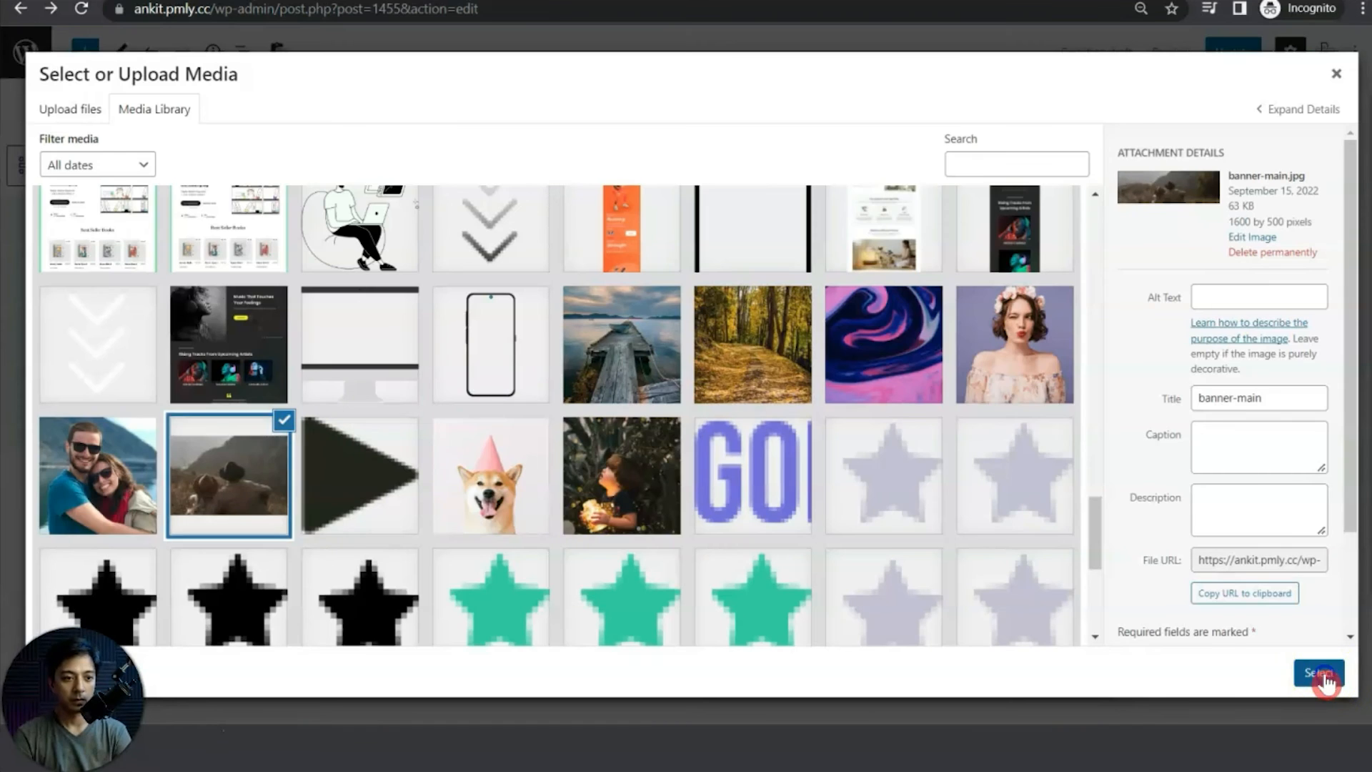
{"action": "left_click", "coordinate": [1318, 673]}
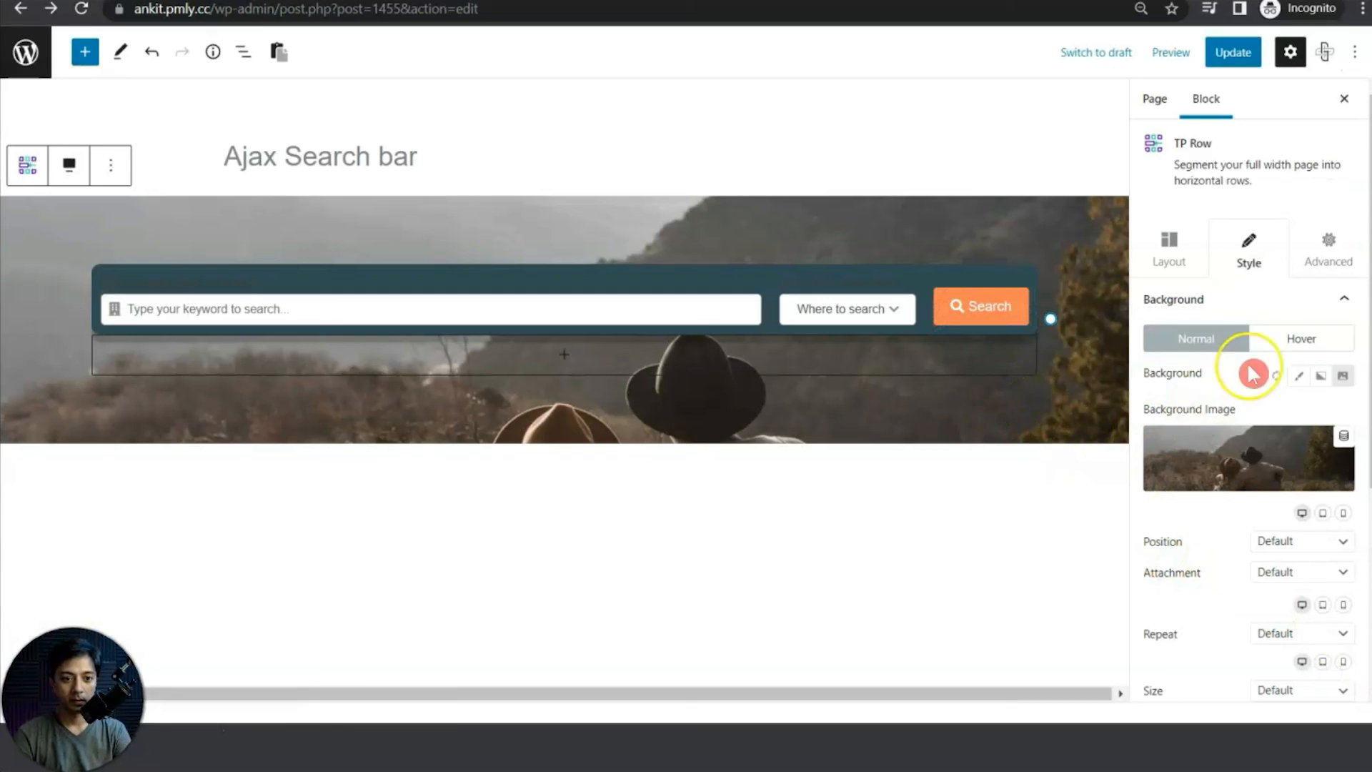
Step: Set the row's background image to Center Center position, No Repeat and Cover size
{"action": "left_click", "coordinate": [1293, 545]}
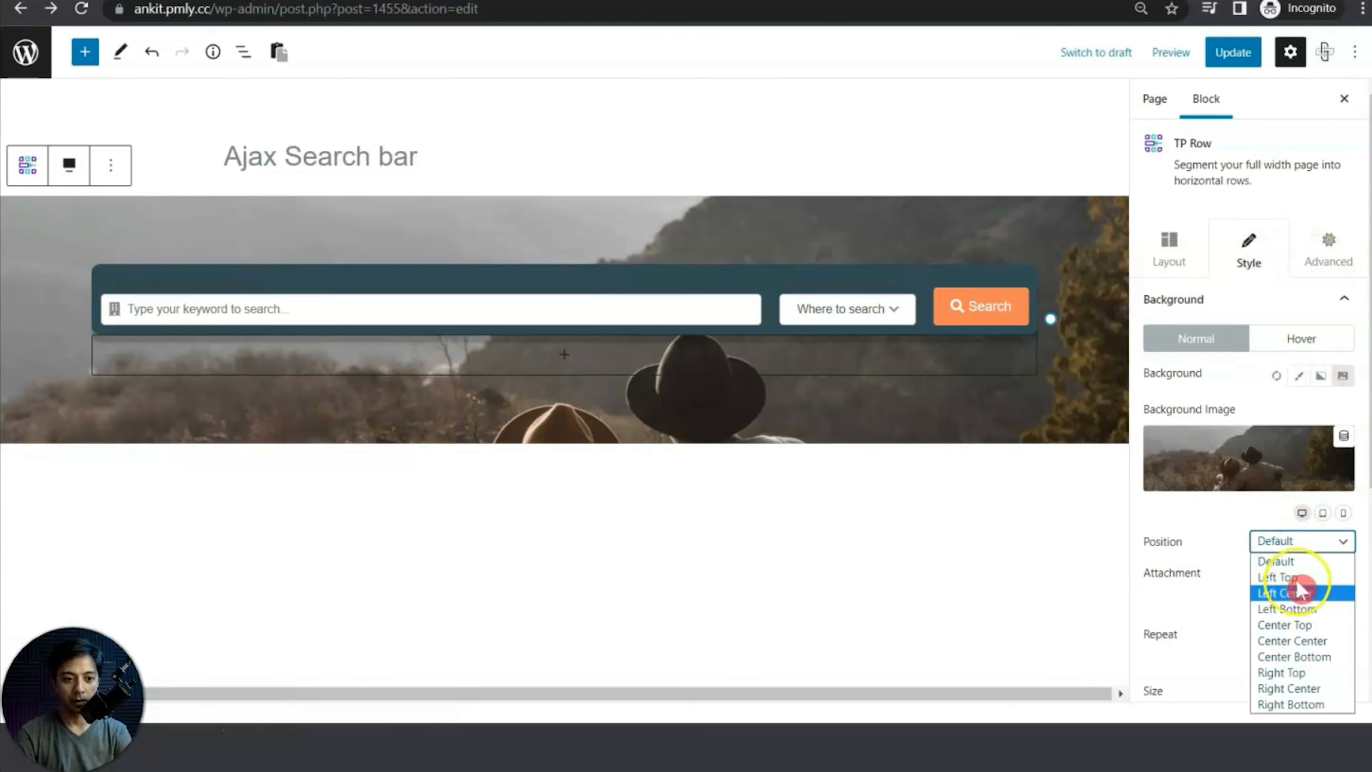
{"action": "left_click", "coordinate": [1310, 640]}
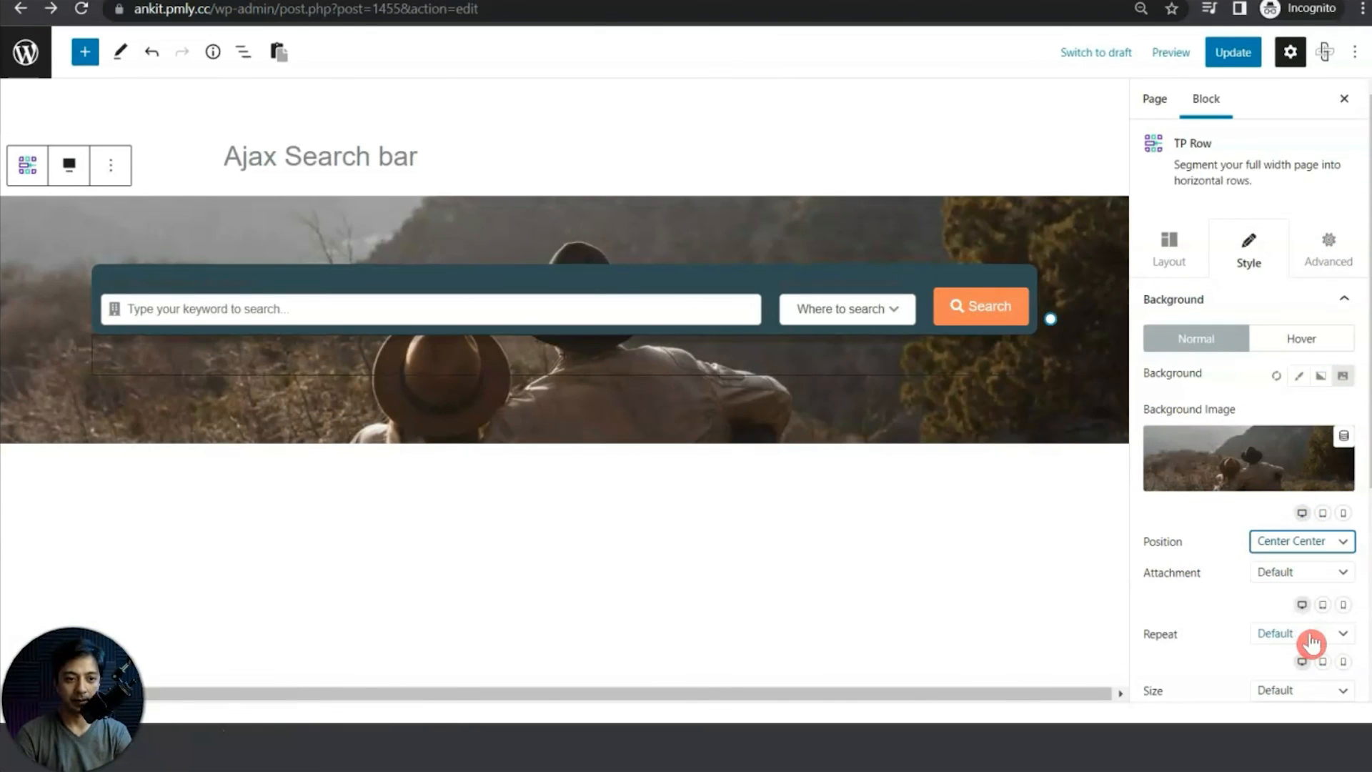
{"action": "left_click", "coordinate": [1286, 634]}
{"action": "left_click", "coordinate": [1269, 659]}
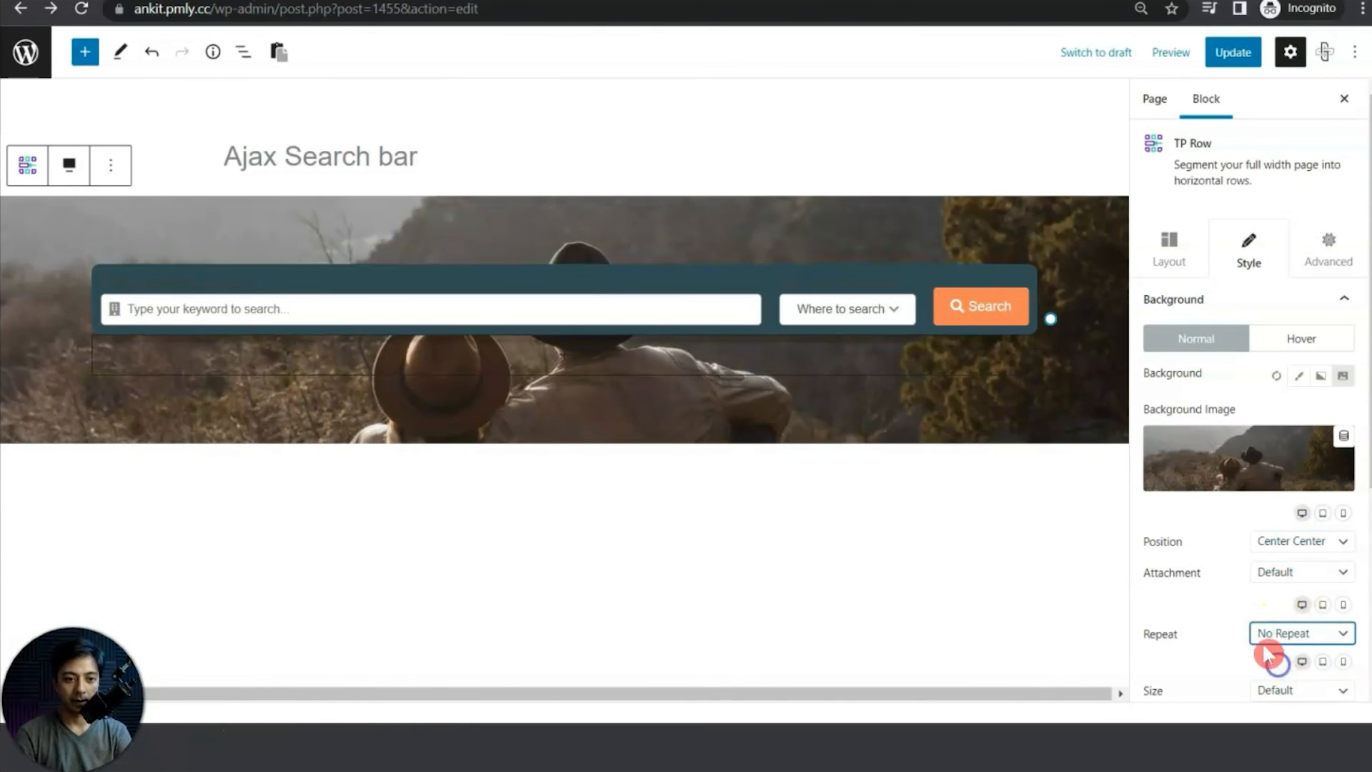
{"action": "scroll", "coordinate": [1229, 643], "scroll_direction": "down", "scroll_amount": 3}
{"action": "left_click", "coordinate": [1276, 488]}
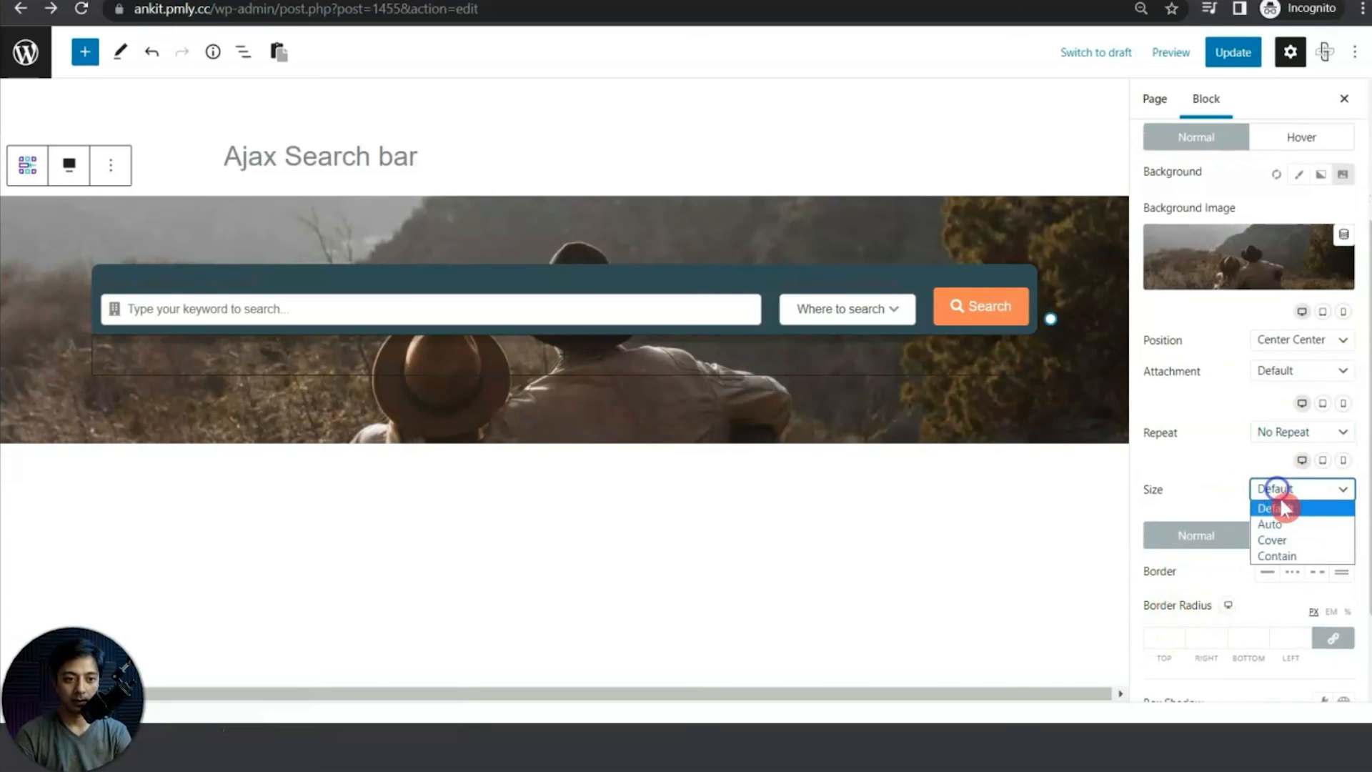
{"action": "left_click", "coordinate": [1285, 541]}
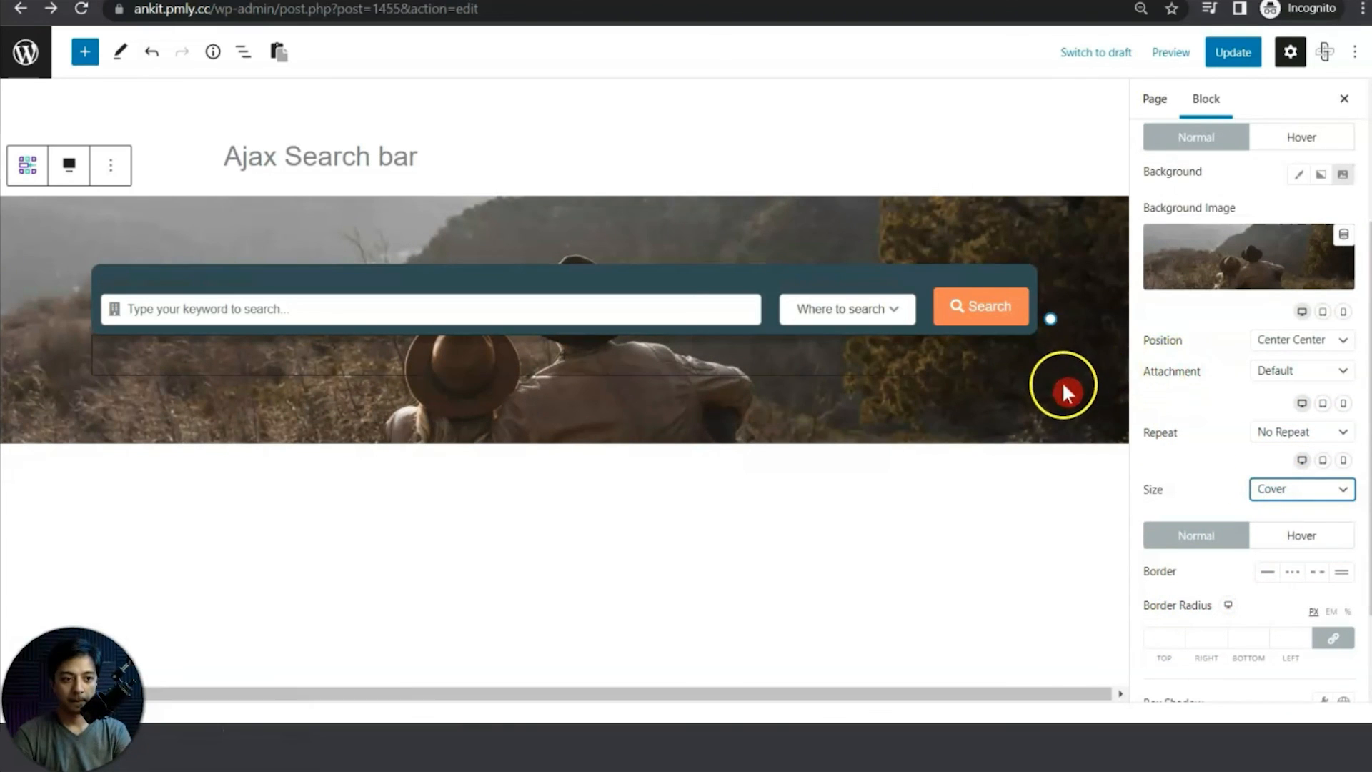
Step: Update the Ajax Search bar page and reload its live version
{"action": "left_click", "coordinate": [1238, 59]}
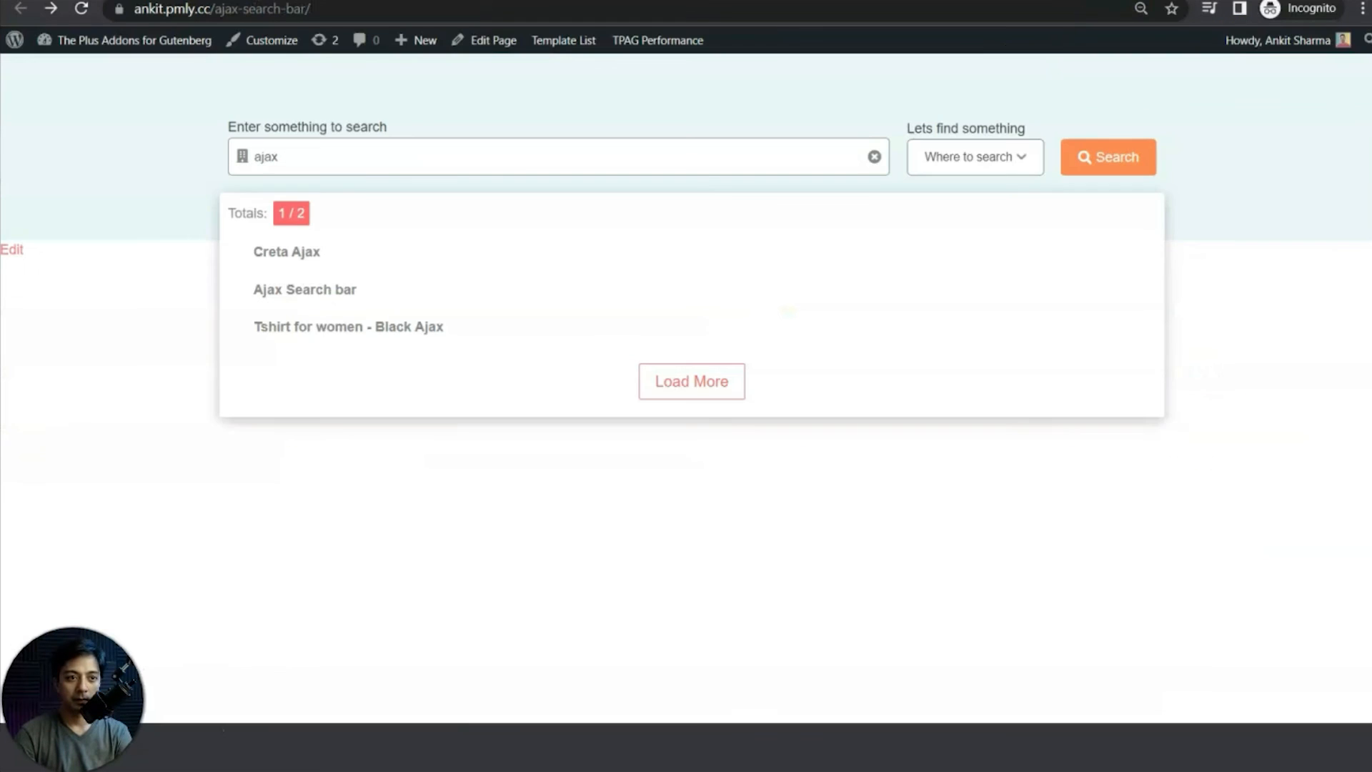
{"action": "left_click", "coordinate": [360, 162]}
{"action": "left_click", "coordinate": [81, 10]}
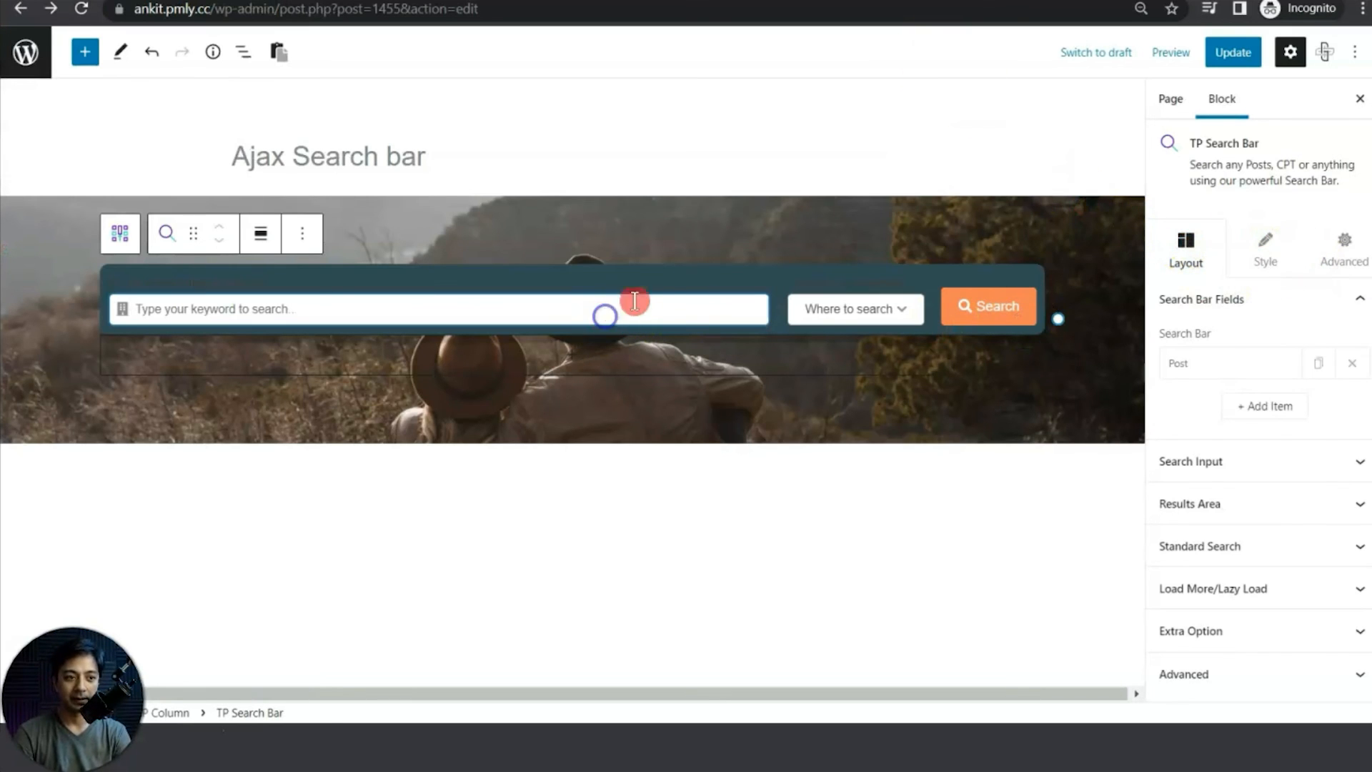
Step: Show the search bar block's style sections and update the page again
{"action": "left_click", "coordinate": [1266, 251]}
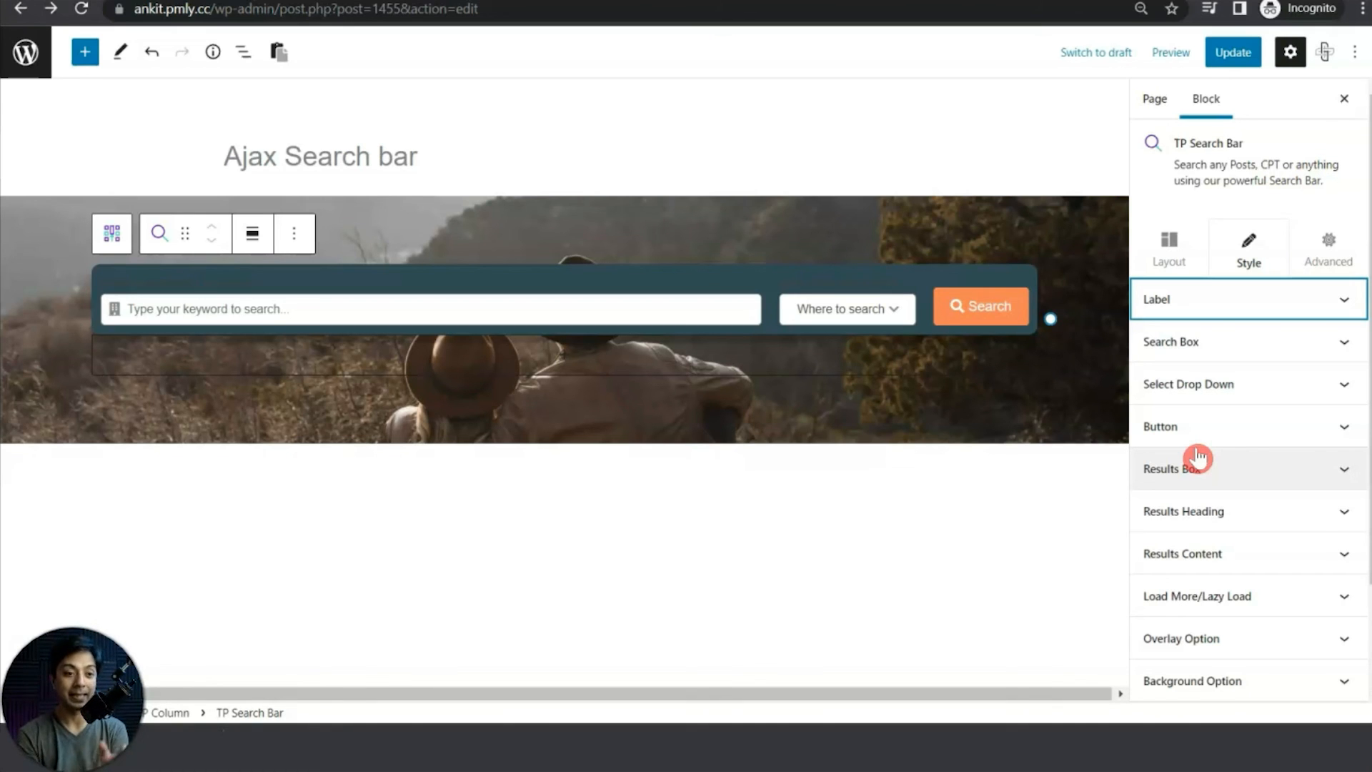
{"action": "left_click", "coordinate": [1237, 56]}
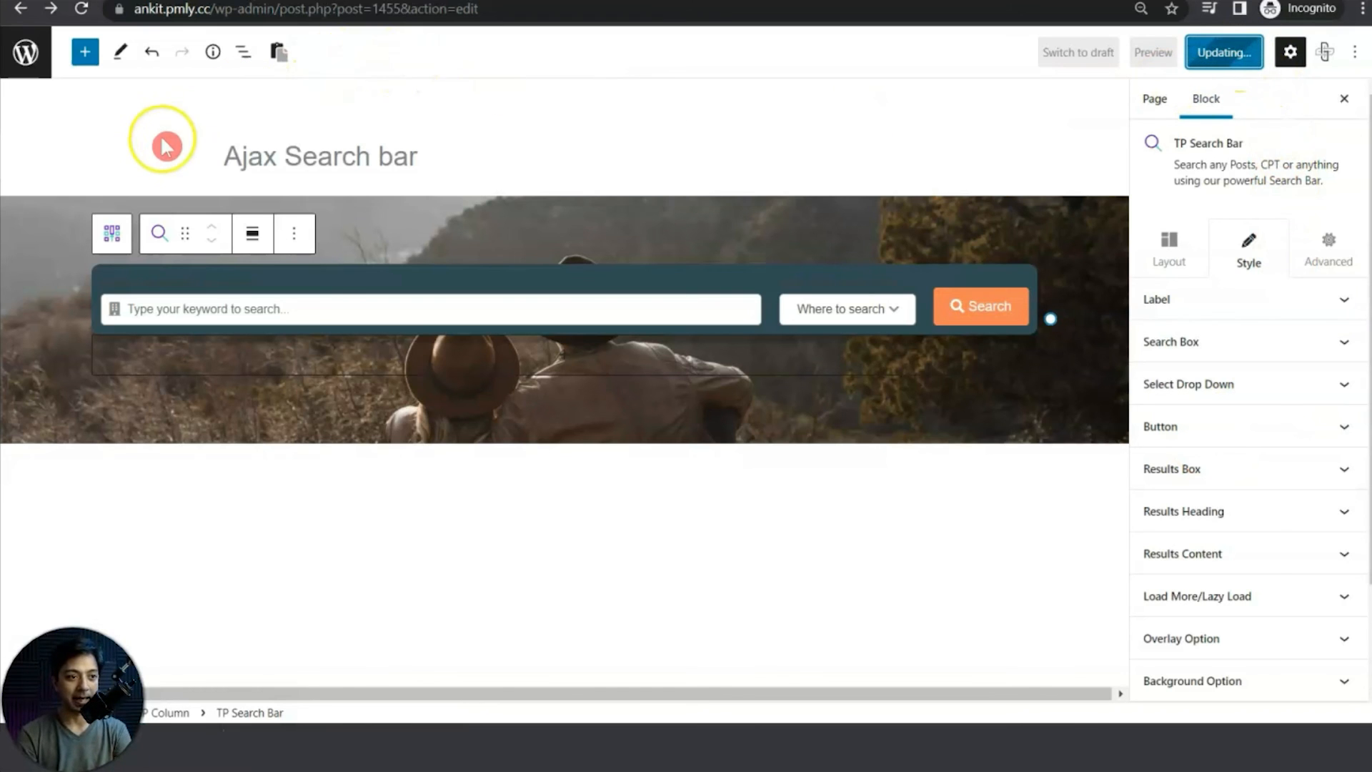
Step: Create a new Nexter Builder template titled "Search results"
{"action": "left_click", "coordinate": [23, 63]}
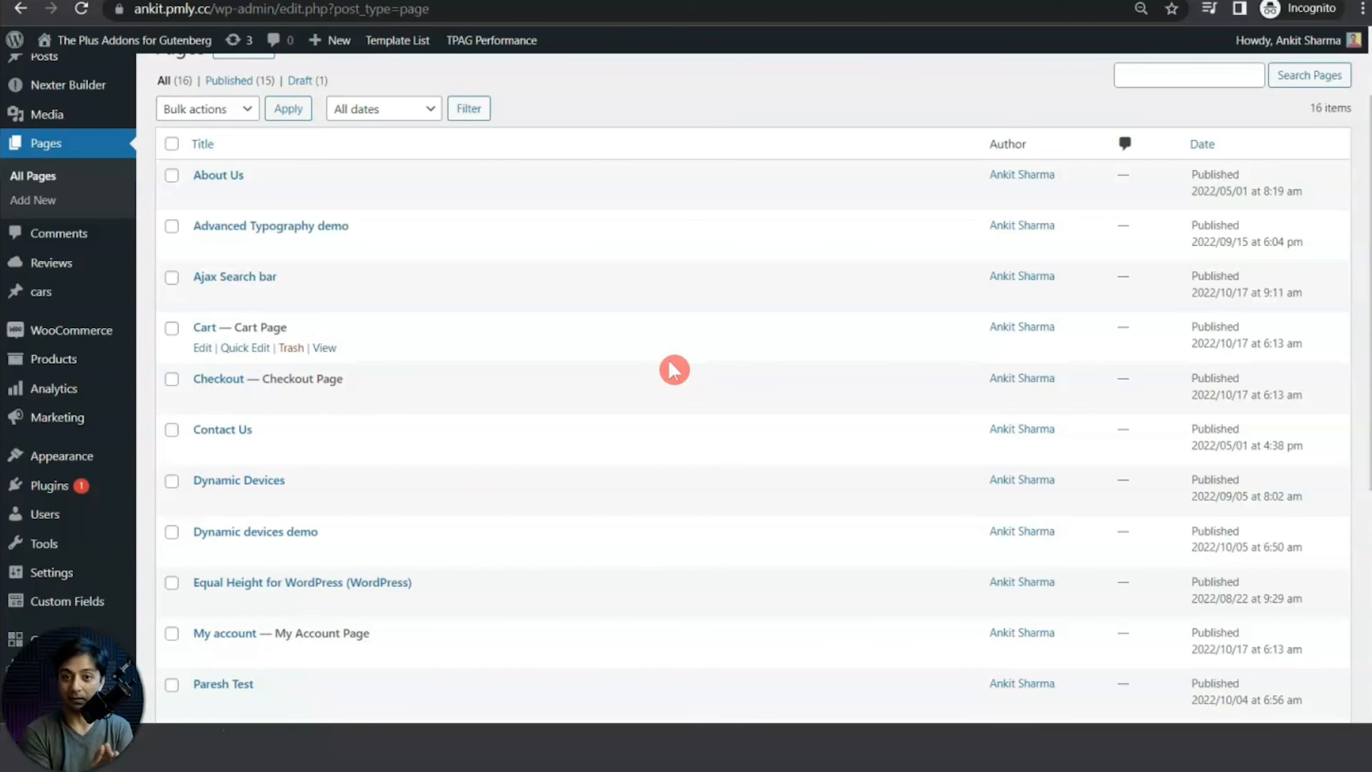
{"action": "scroll", "coordinate": [674, 369], "scroll_direction": "up", "scroll_amount": 1}
{"action": "mouse_move", "coordinate": [55, 104]}
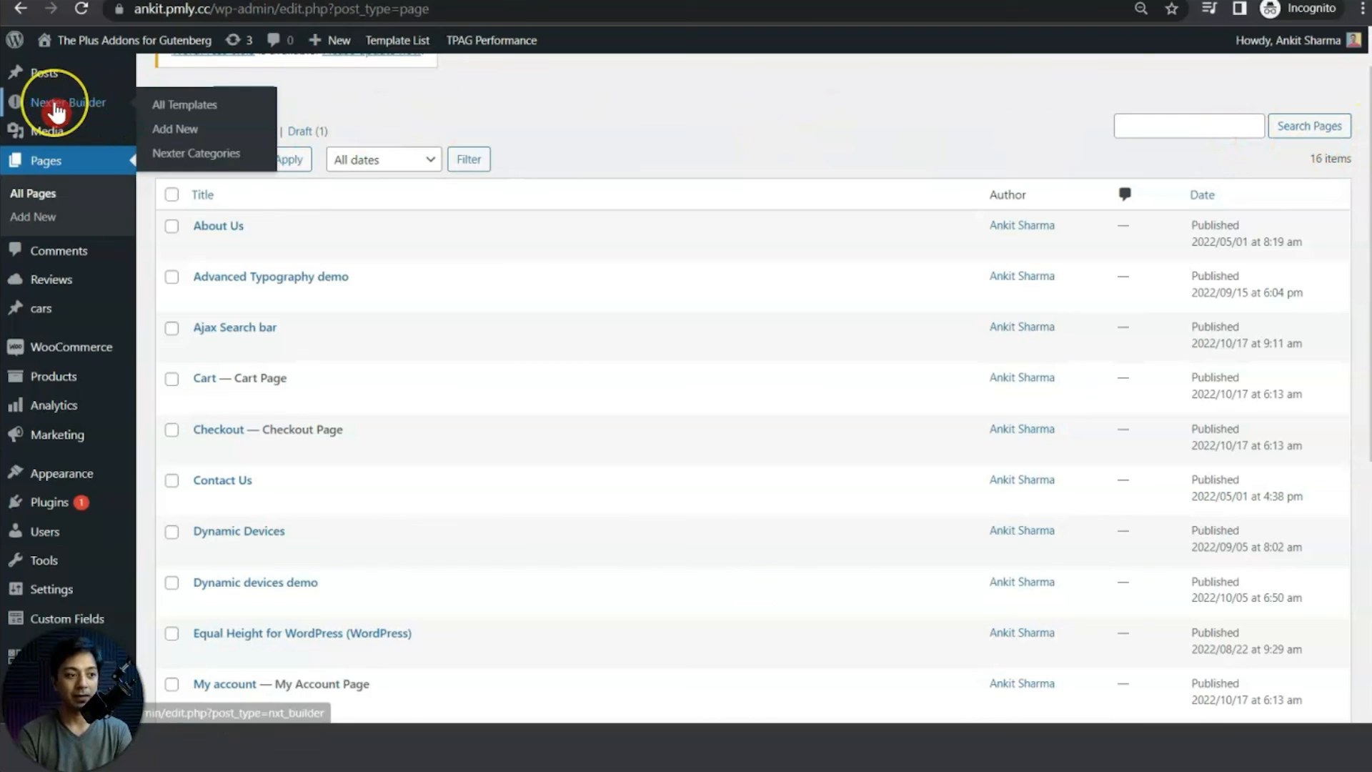
{"action": "left_click", "coordinate": [56, 109]}
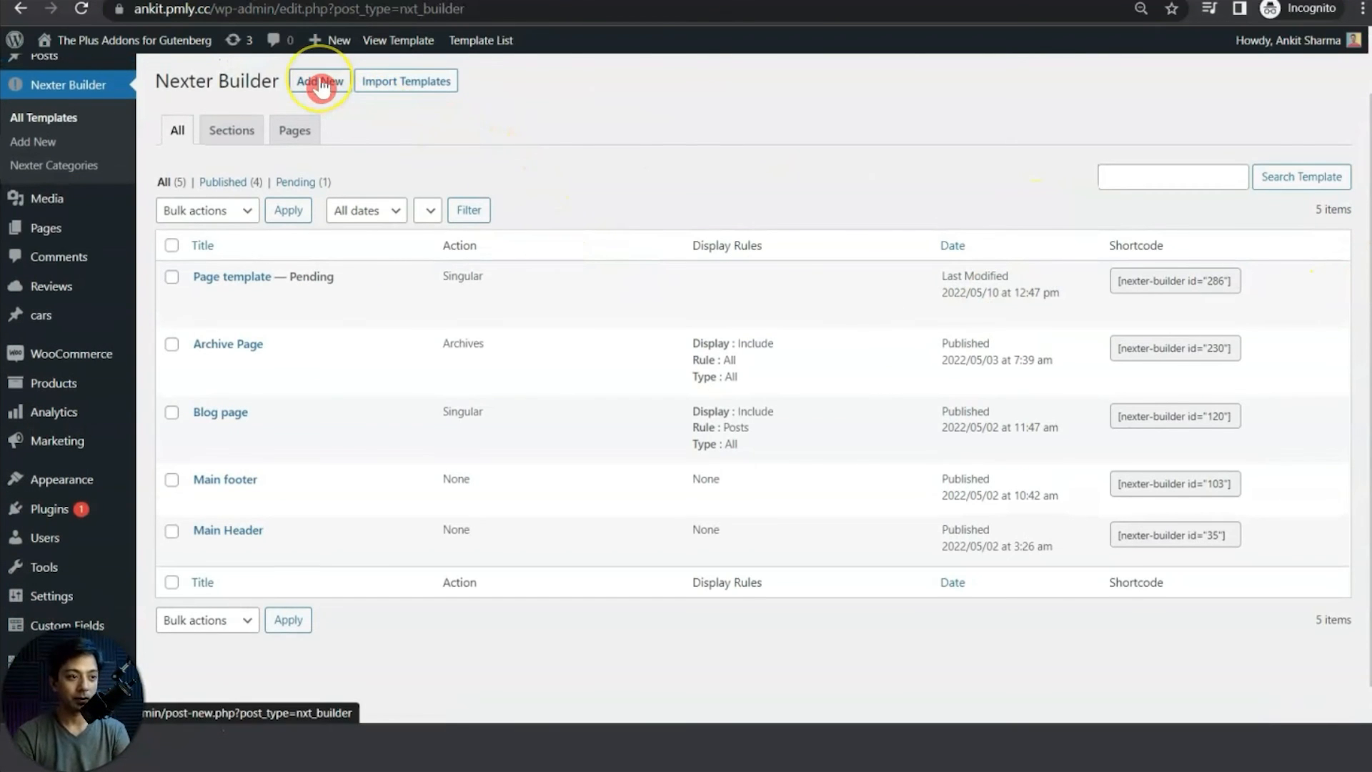
{"action": "left_click", "coordinate": [321, 83]}
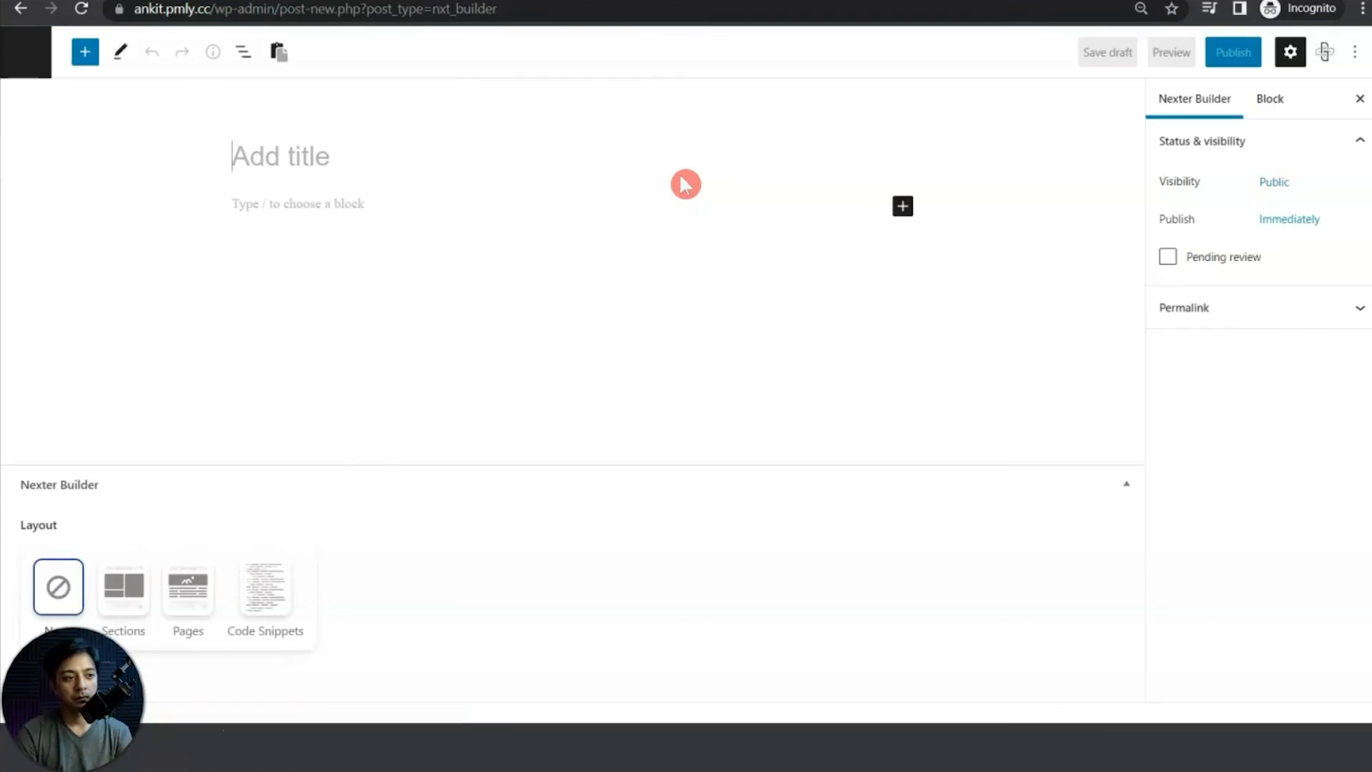
{"action": "type", "text": "Search results"}
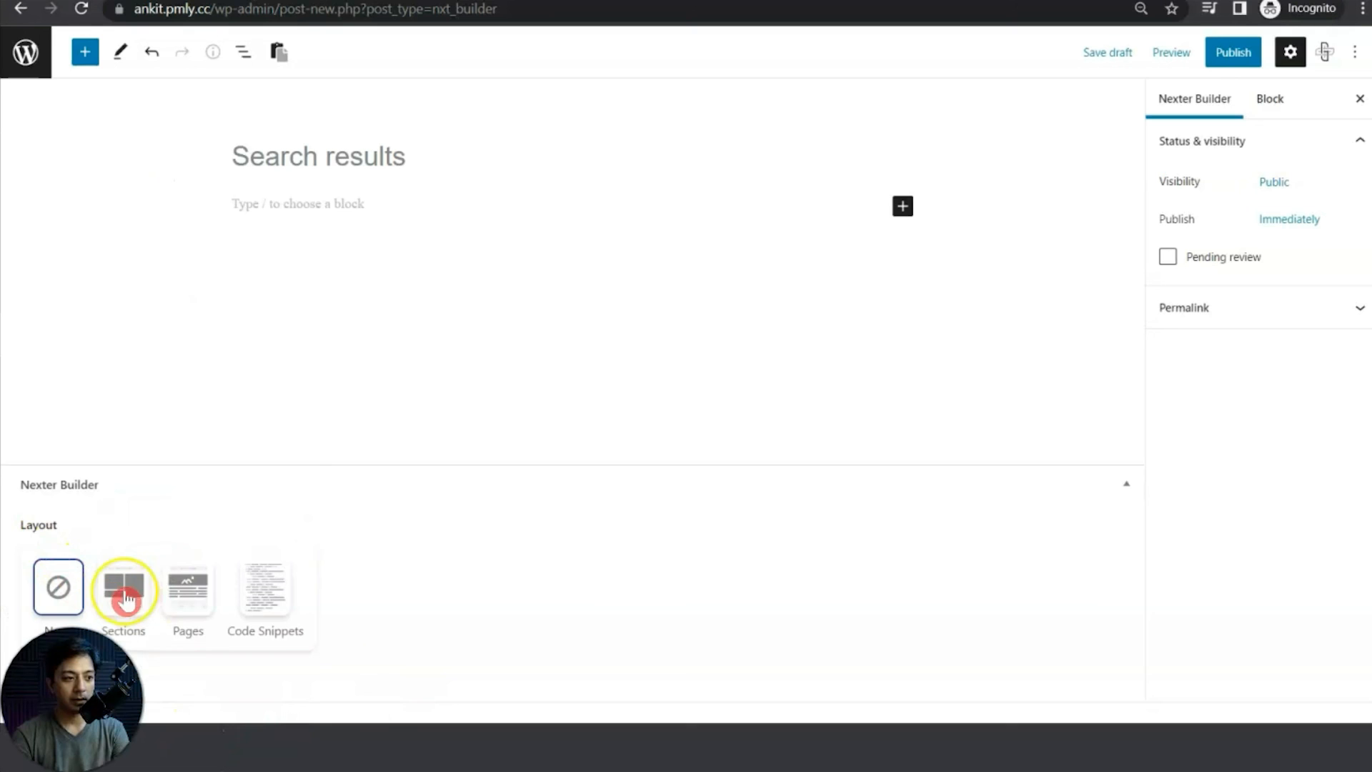
Step: Make the template an Archives page layout with the included conditional rule Search Results
{"action": "left_click", "coordinate": [185, 612]}
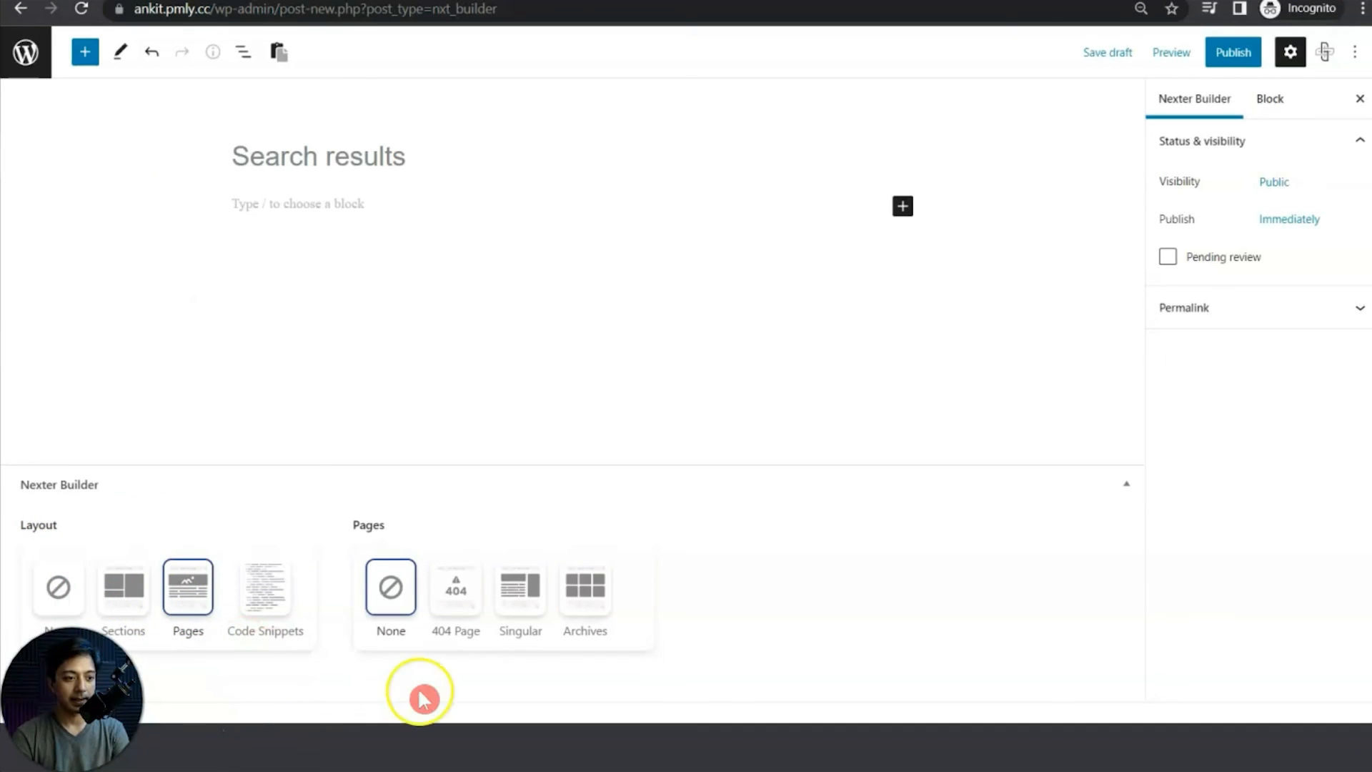
{"action": "left_click", "coordinate": [585, 596]}
{"action": "scroll", "coordinate": [581, 591], "scroll_direction": "down", "scroll_amount": 3}
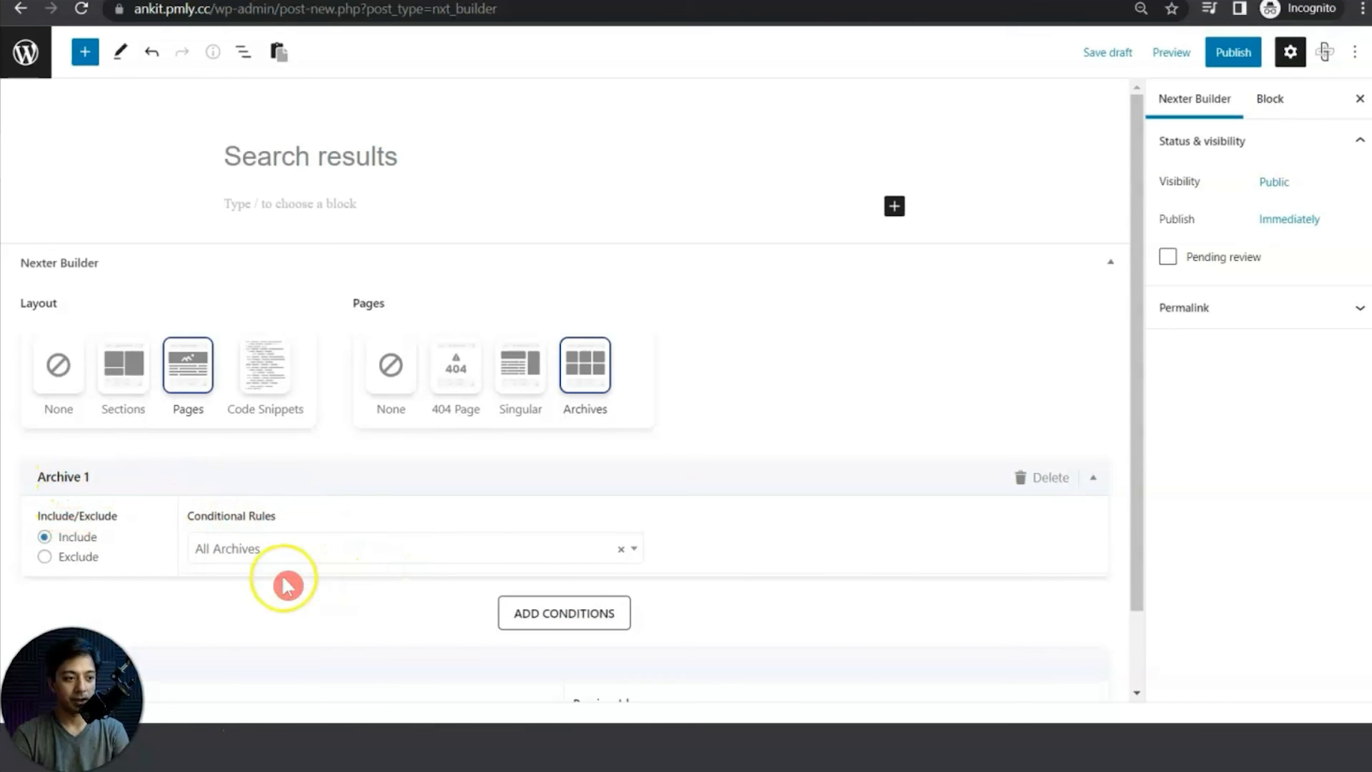
{"action": "left_click", "coordinate": [245, 555]}
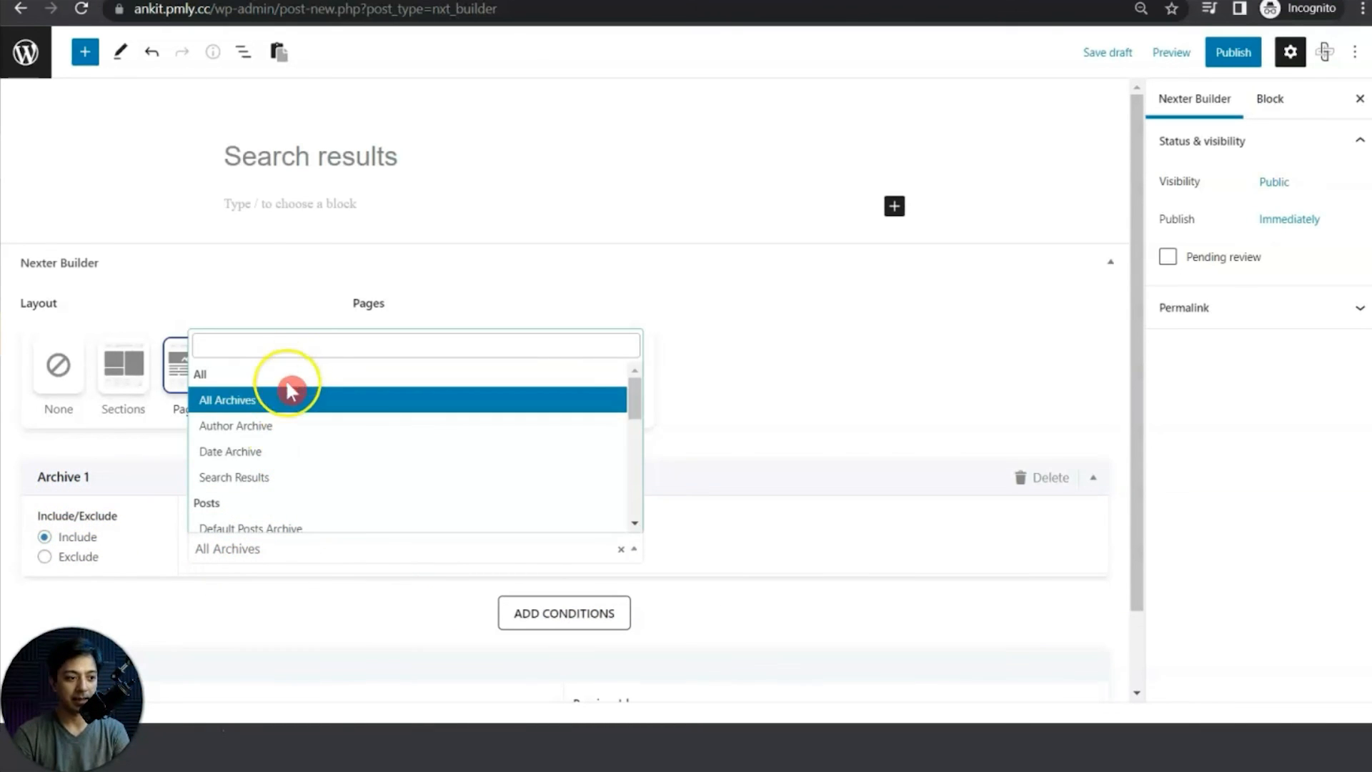
{"action": "left_click", "coordinate": [307, 487]}
{"action": "scroll", "coordinate": [747, 563], "scroll_direction": "down", "scroll_amount": 1}
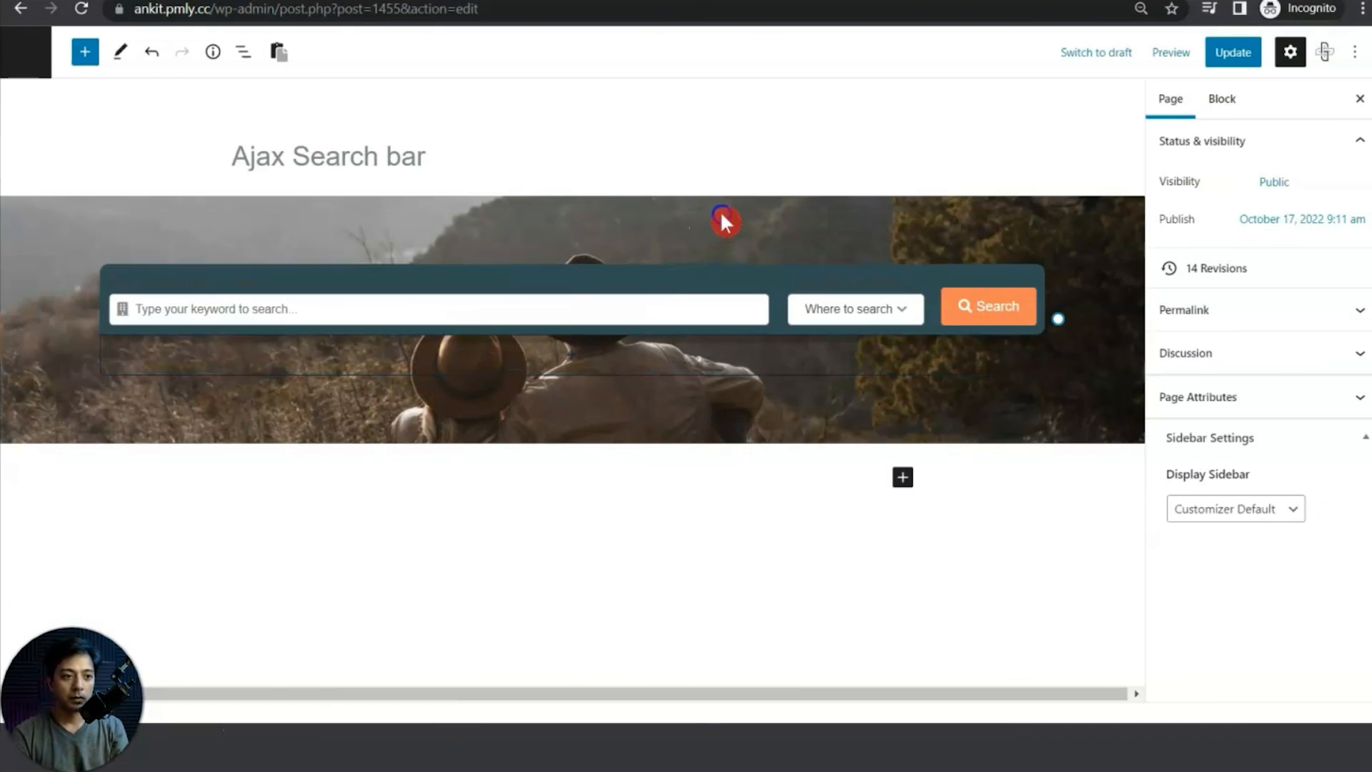
Step: Copy the TP Row with the search bar from the Ajax Search bar page into the Search results template
{"action": "left_click", "coordinate": [667, 204]}
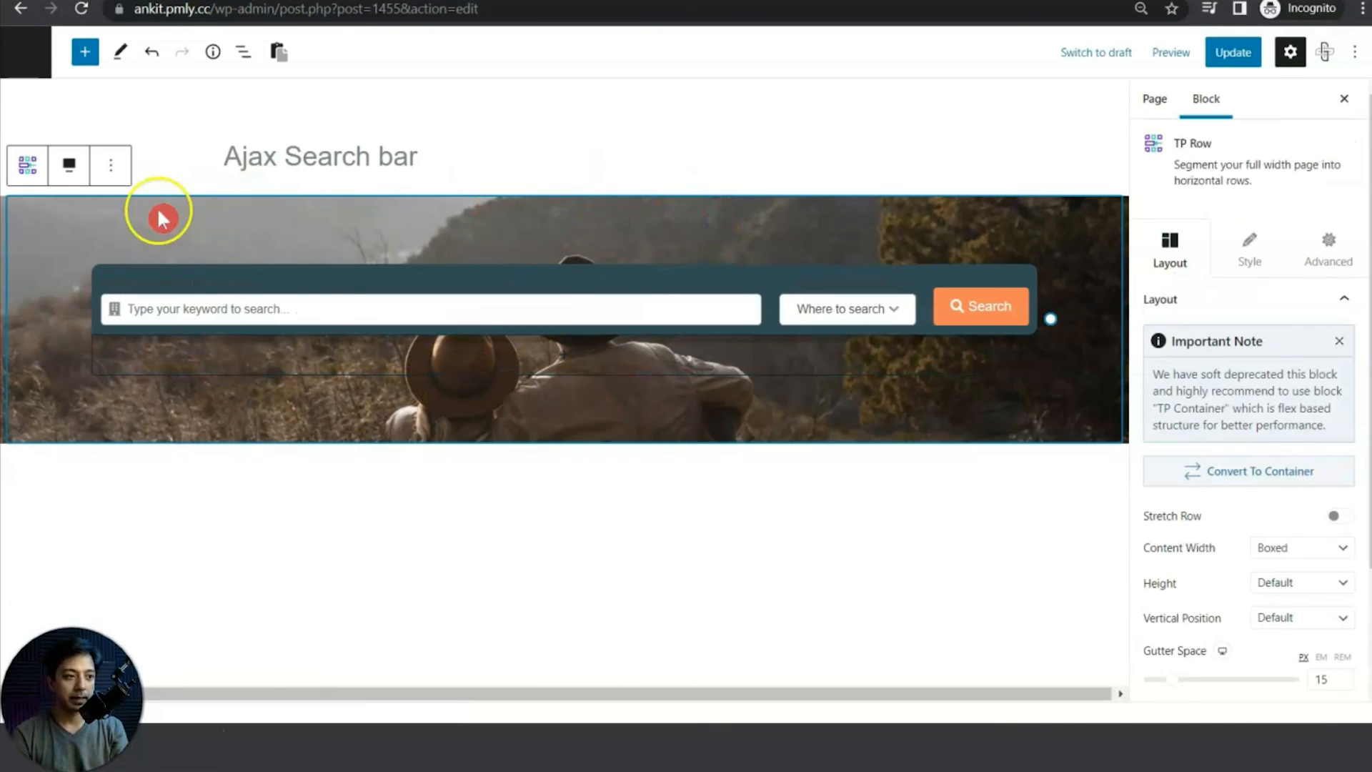
{"action": "left_click", "coordinate": [98, 169]}
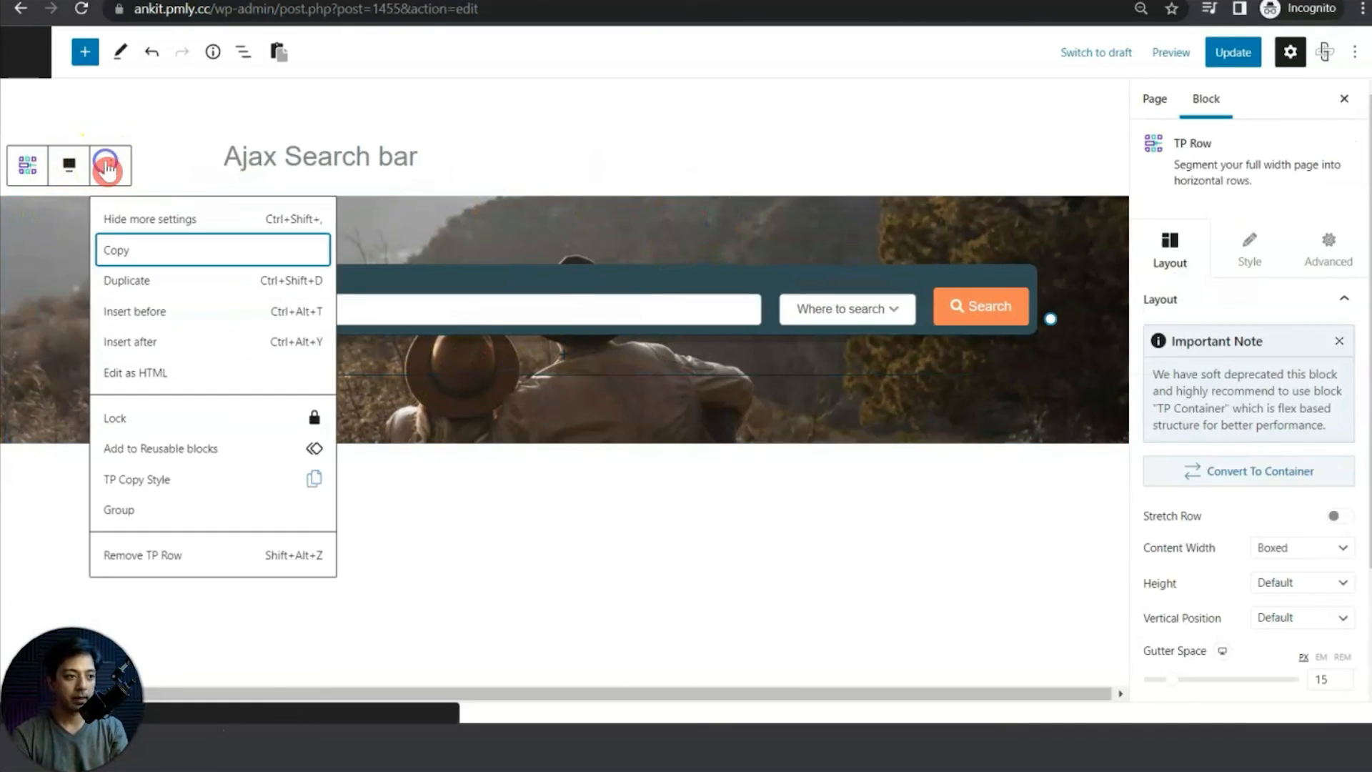
{"action": "left_click", "coordinate": [108, 245]}
{"action": "left_click", "coordinate": [687, 155]}
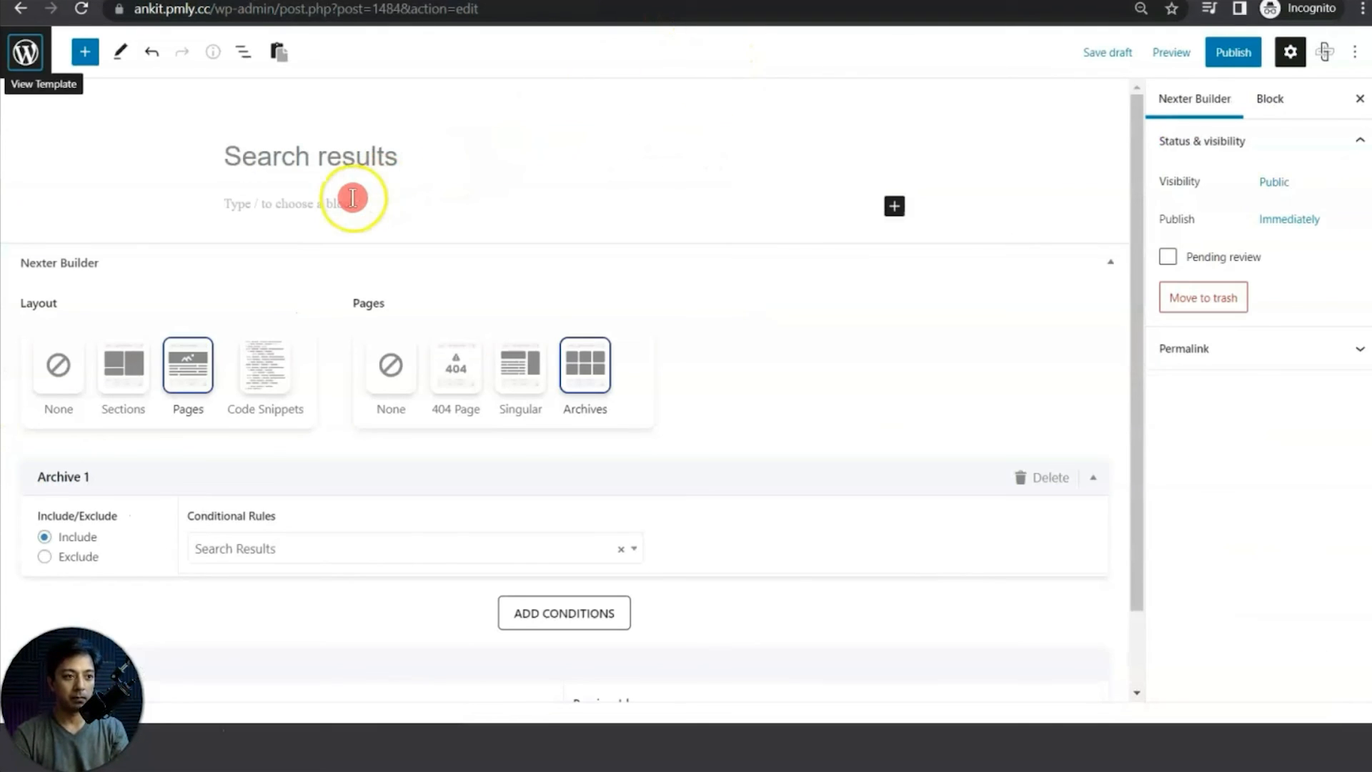
{"action": "left_click", "coordinate": [352, 198]}
{"action": "left_click", "coordinate": [1109, 255]}
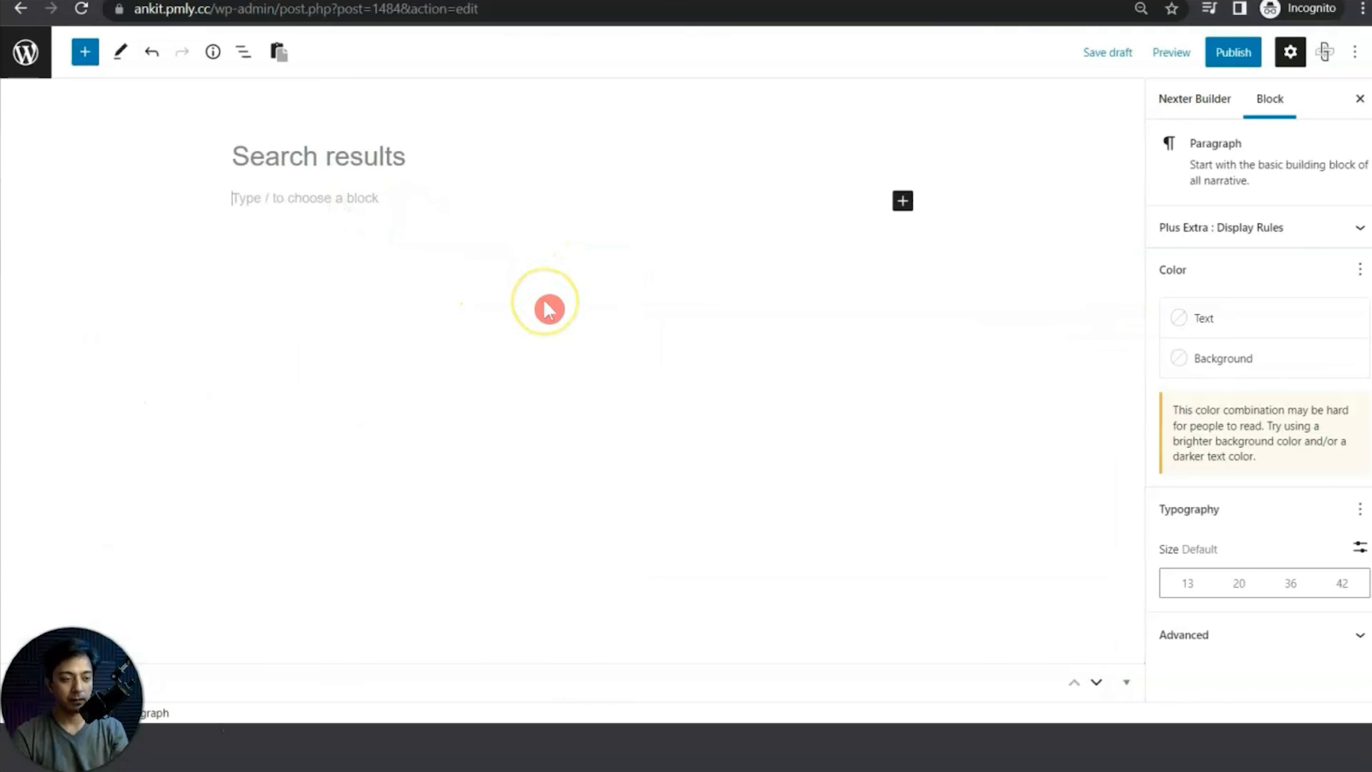
{"action": "key", "text": "ctrl+v"}
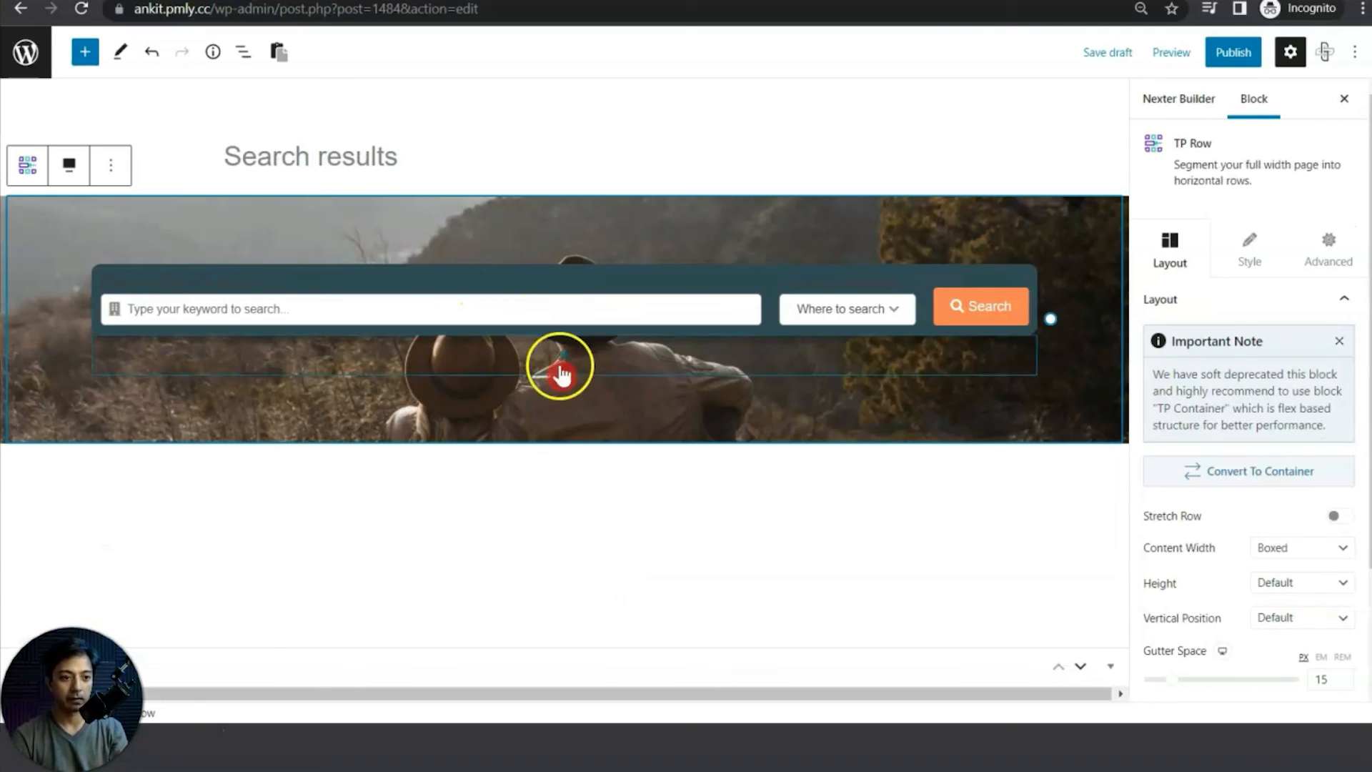
Step: Insert a TP Row with a single-column layout below the search bar row
{"action": "left_click", "coordinate": [110, 165]}
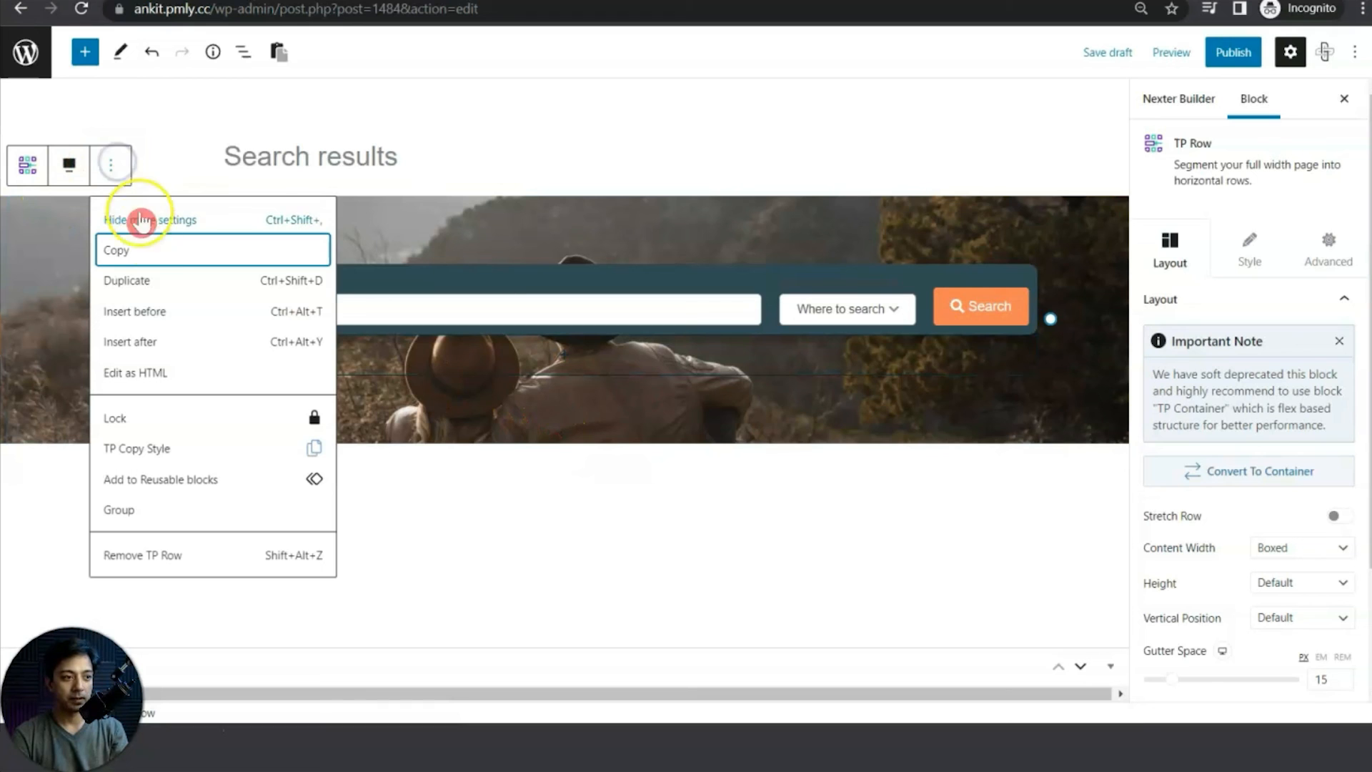
{"action": "left_click", "coordinate": [152, 340]}
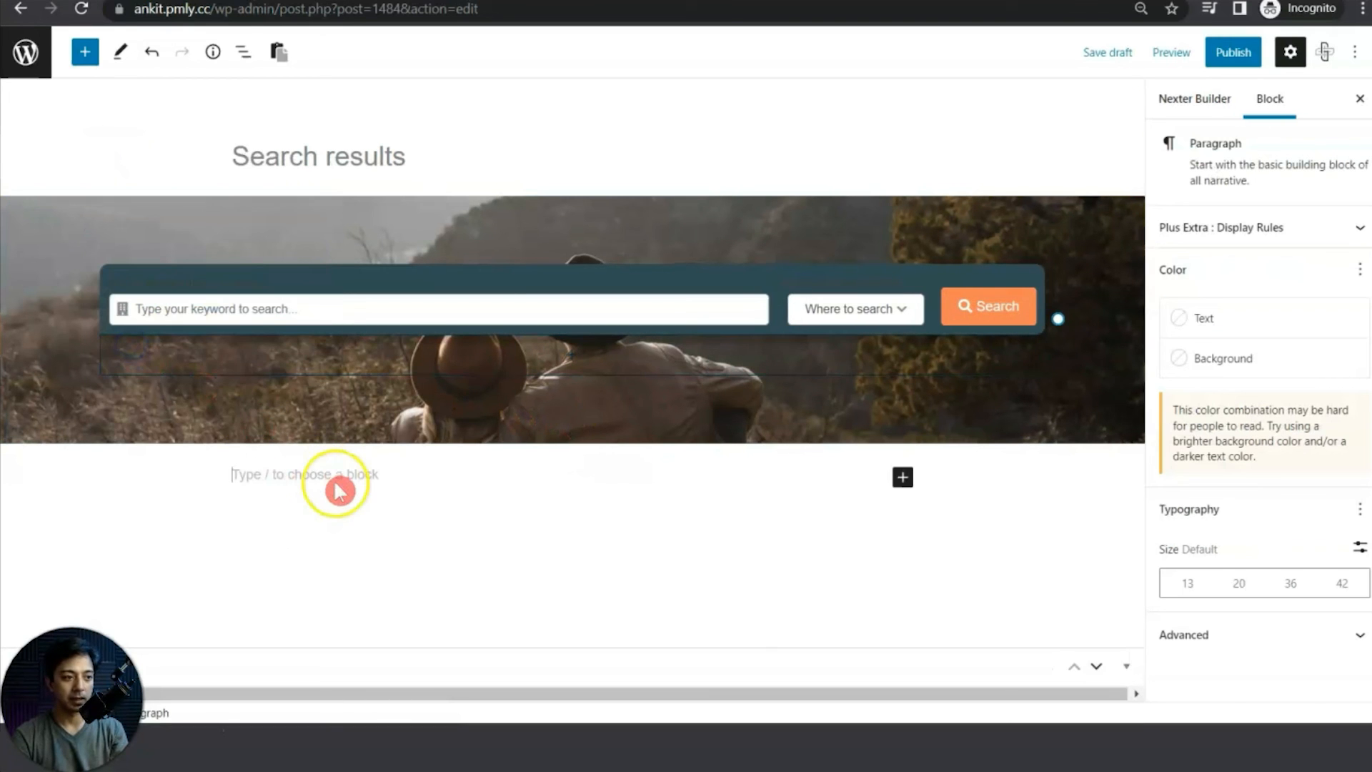
{"action": "type", "text": "/row"}
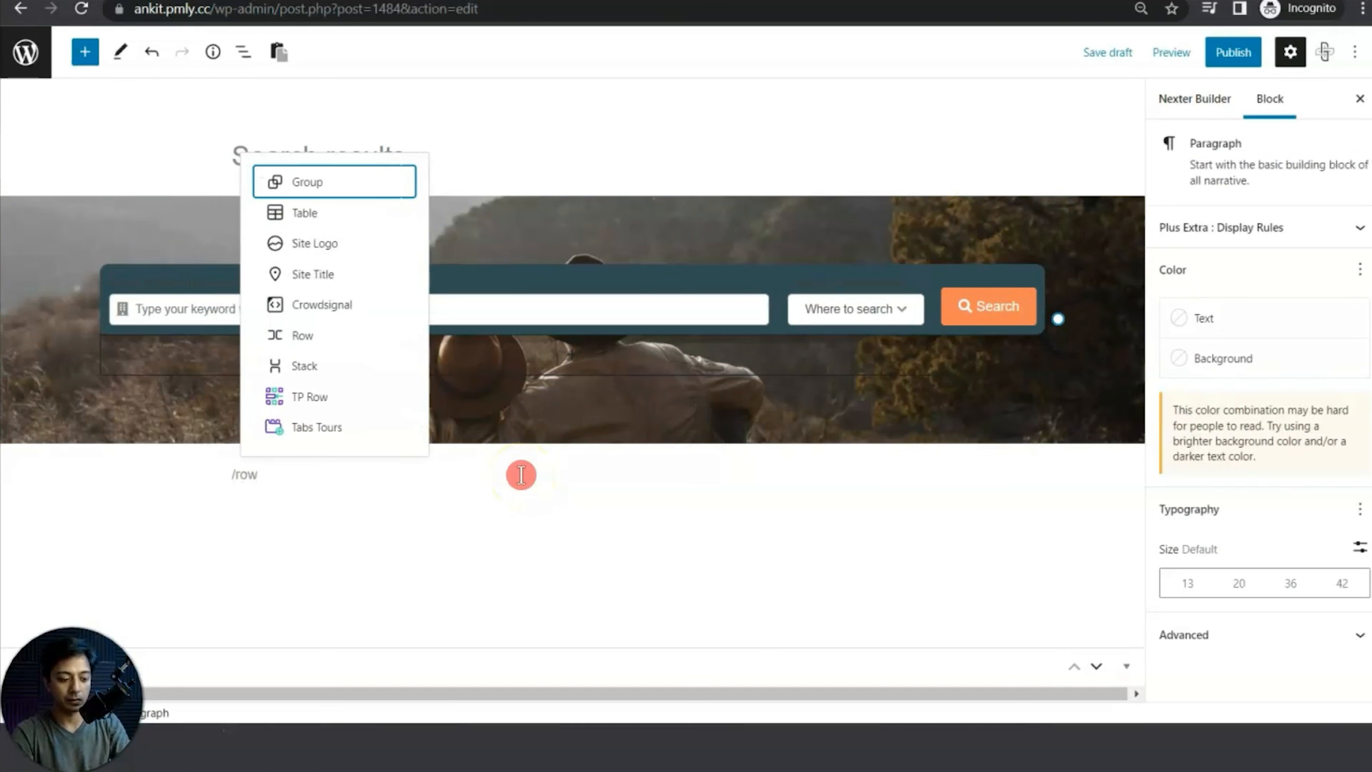
{"action": "left_click", "coordinate": [314, 397]}
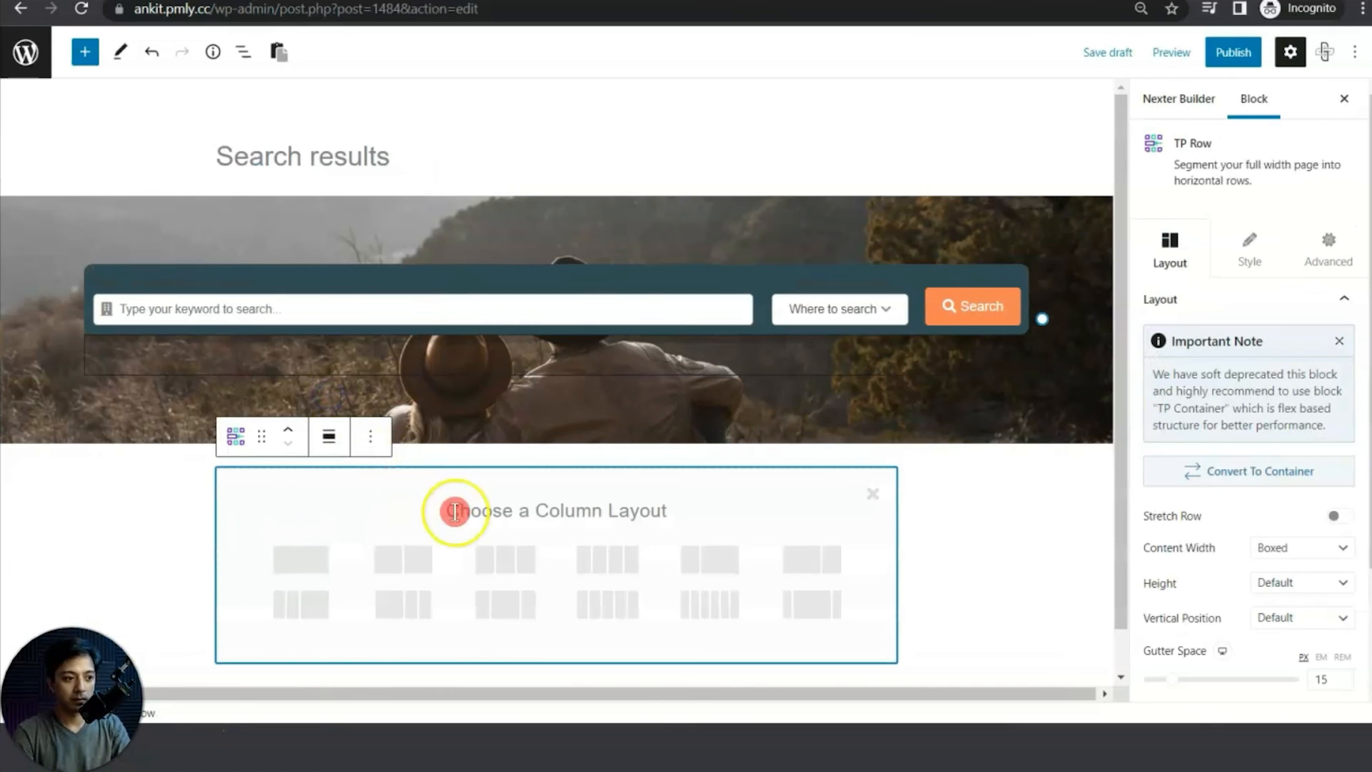
{"action": "left_click", "coordinate": [289, 551]}
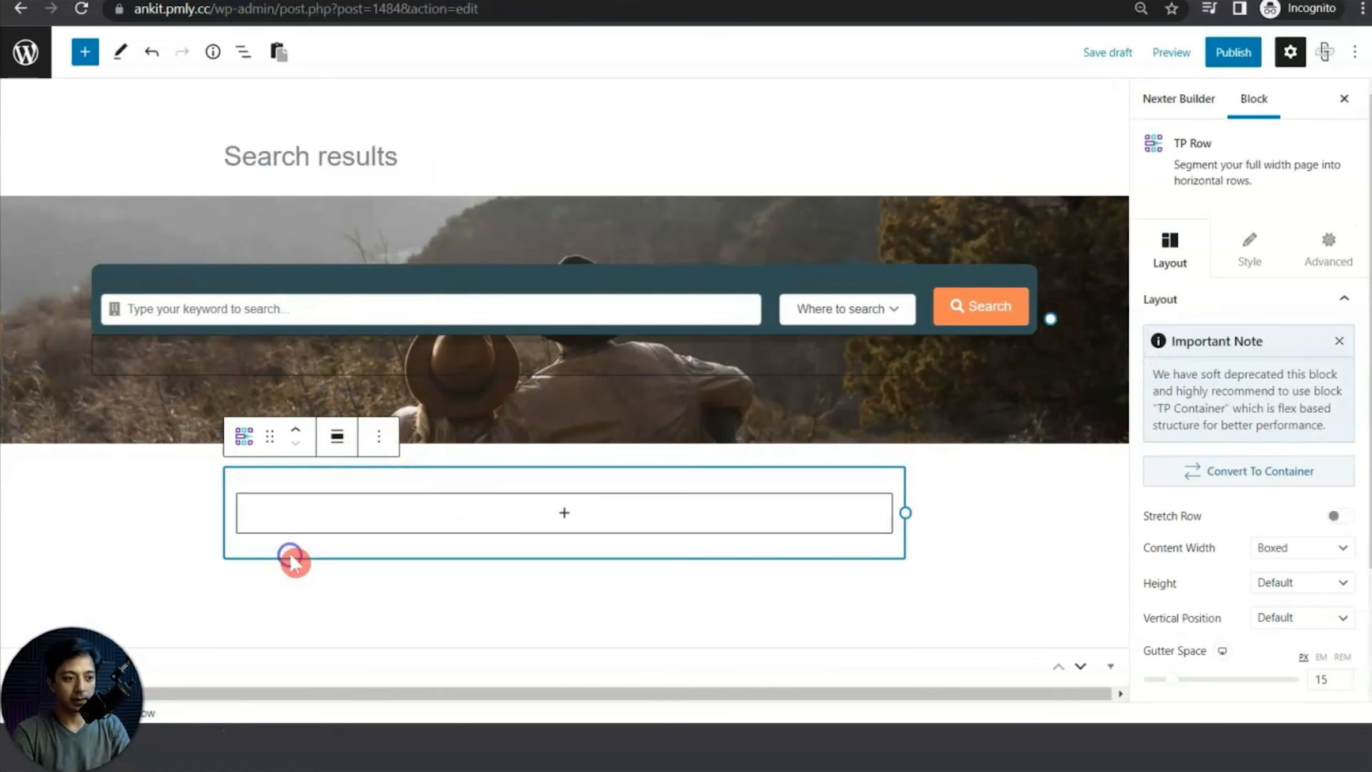
{"action": "left_click", "coordinate": [337, 435]}
{"action": "left_click", "coordinate": [355, 525]}
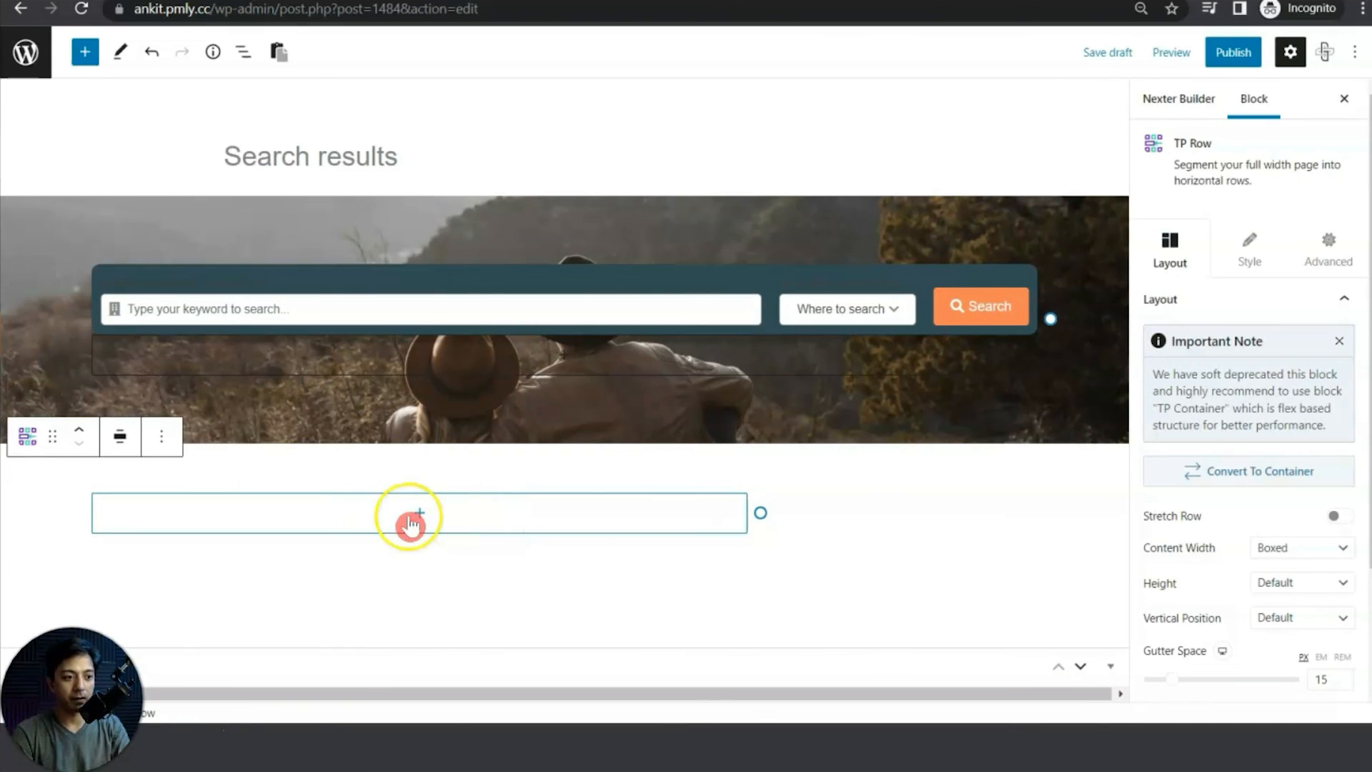
{"action": "left_click", "coordinate": [134, 450]}
{"action": "left_click", "coordinate": [154, 489]}
Step: Add a TP Post Listing block inside the new row's column
{"action": "left_click", "coordinate": [556, 513]}
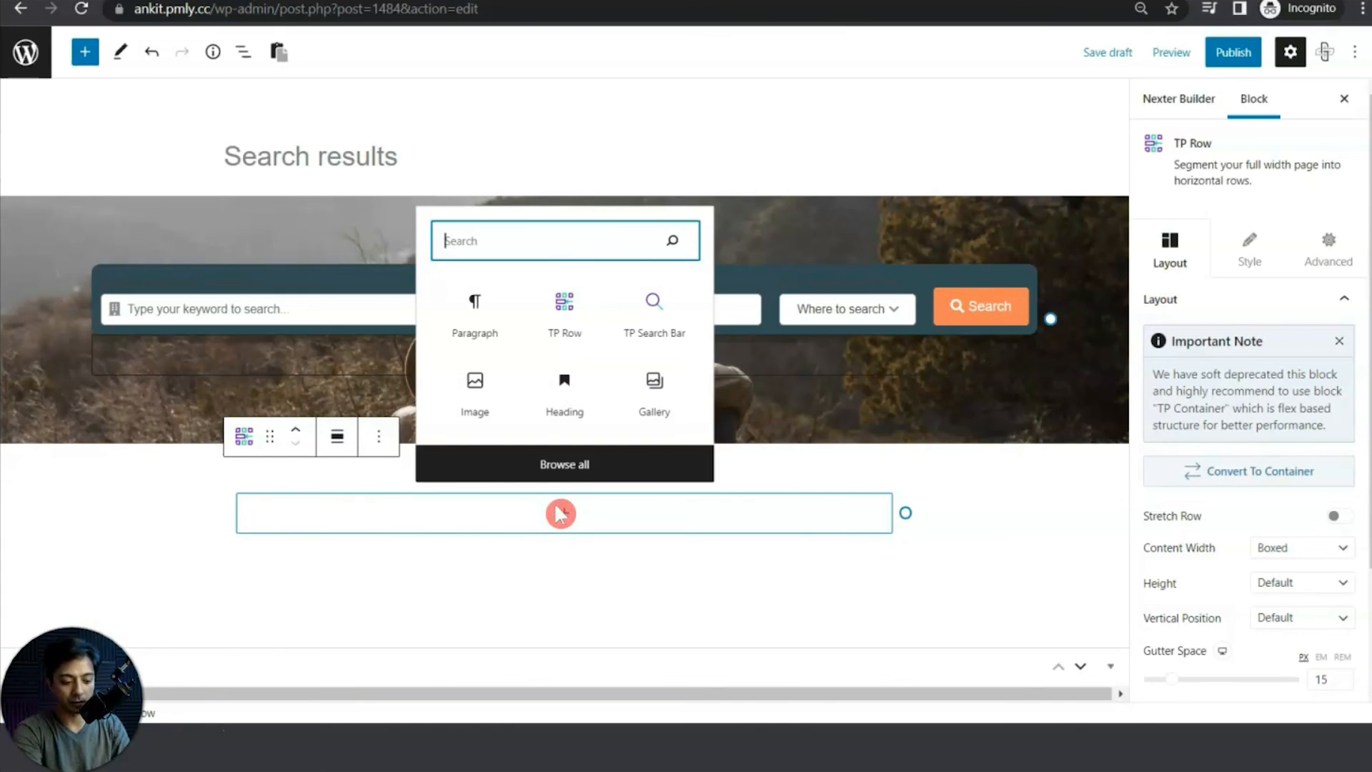
{"action": "type", "text": "listing"}
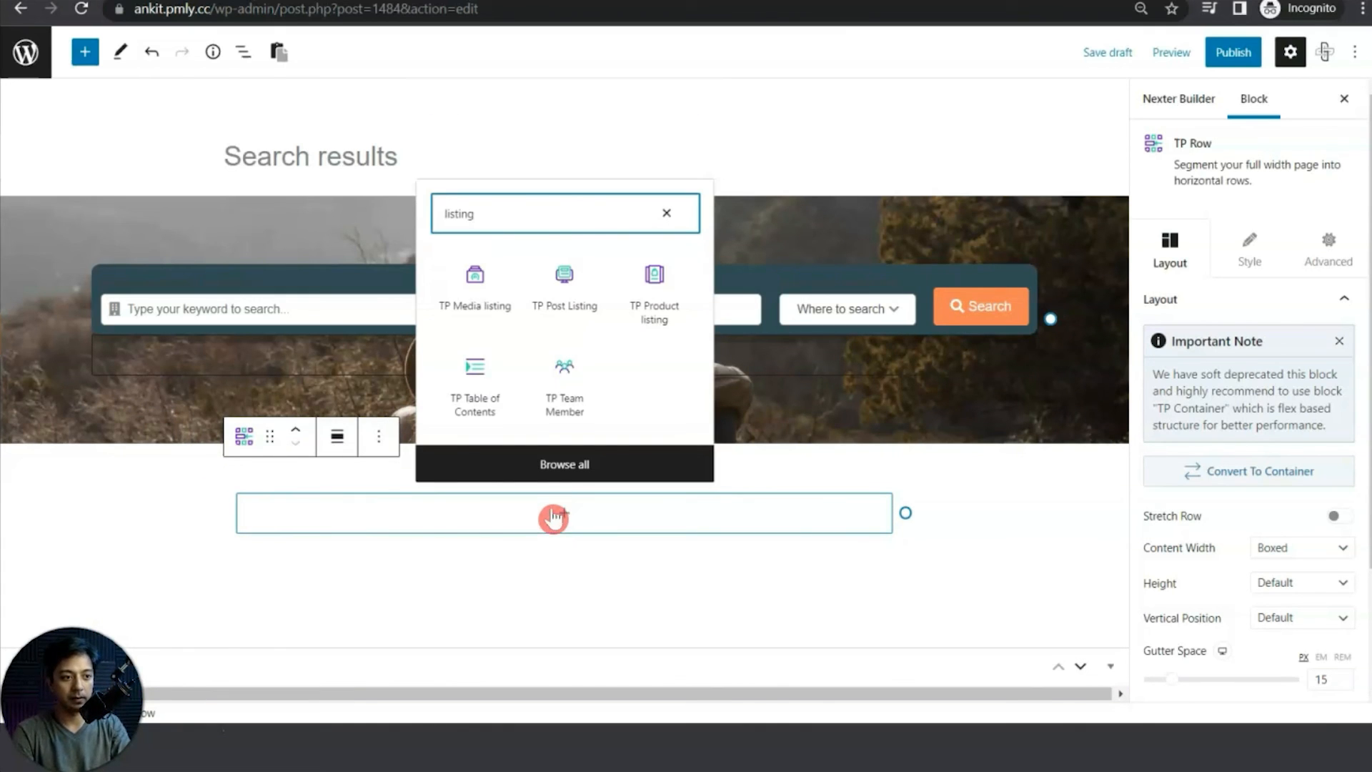
{"action": "left_click", "coordinate": [577, 289]}
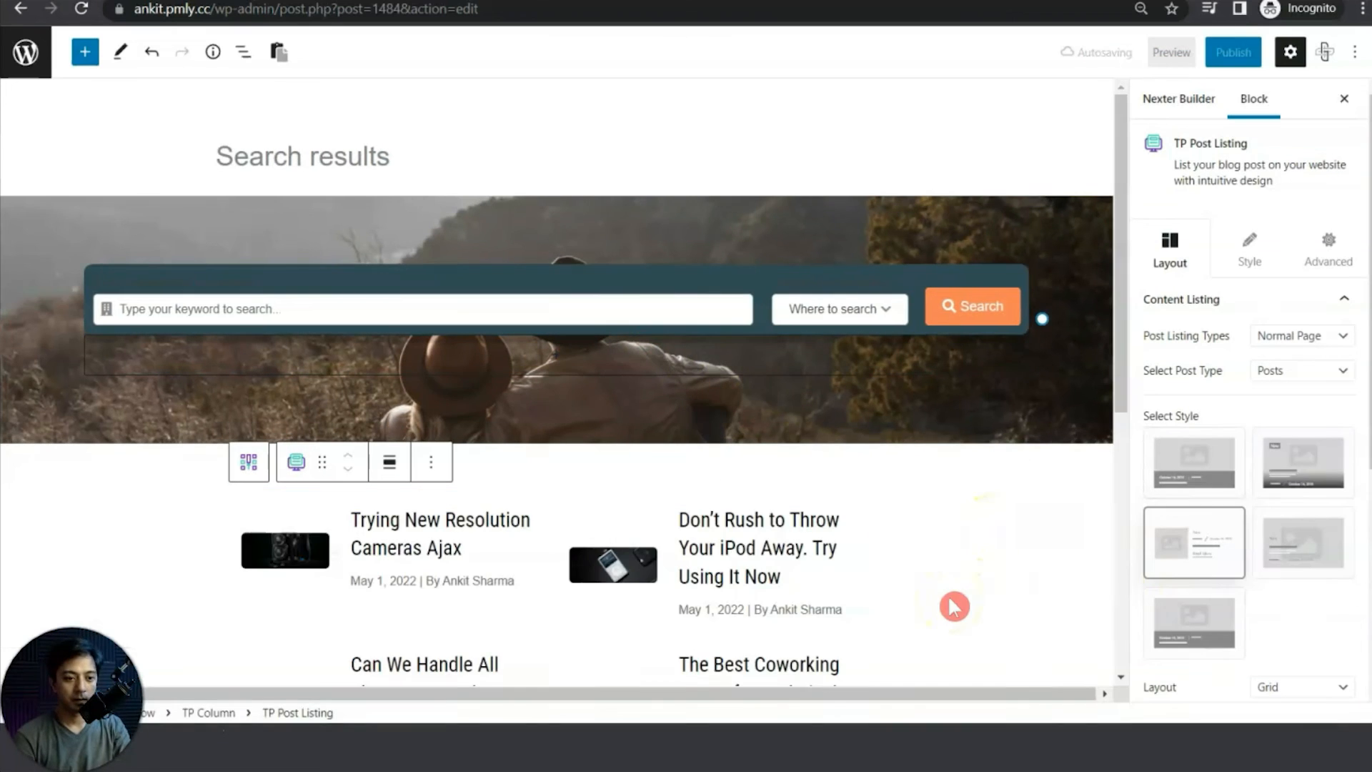
Step: Try other layout styles for the post listing and return to Style 3
{"action": "left_click", "coordinate": [1280, 547]}
{"action": "left_click", "coordinate": [1188, 557]}
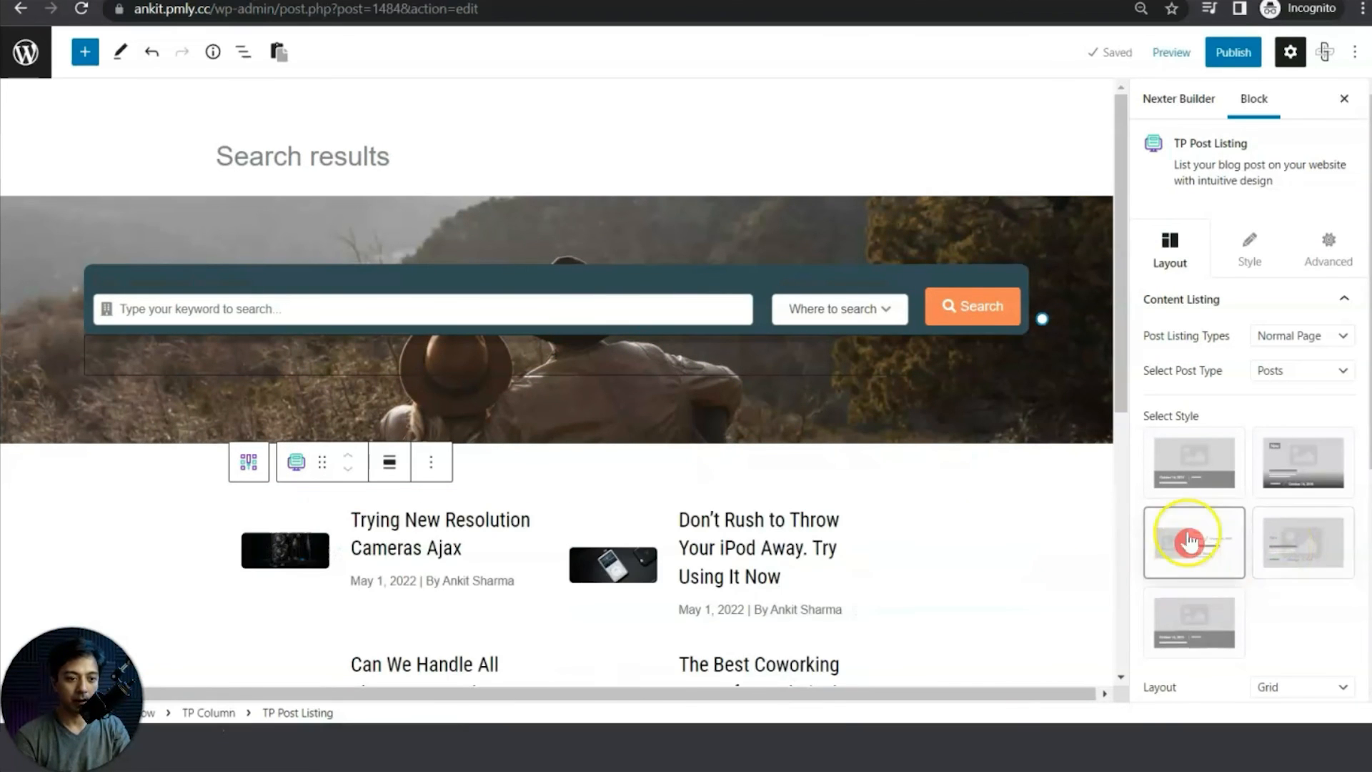
{"action": "left_click", "coordinate": [1300, 461]}
{"action": "left_click", "coordinate": [1215, 535]}
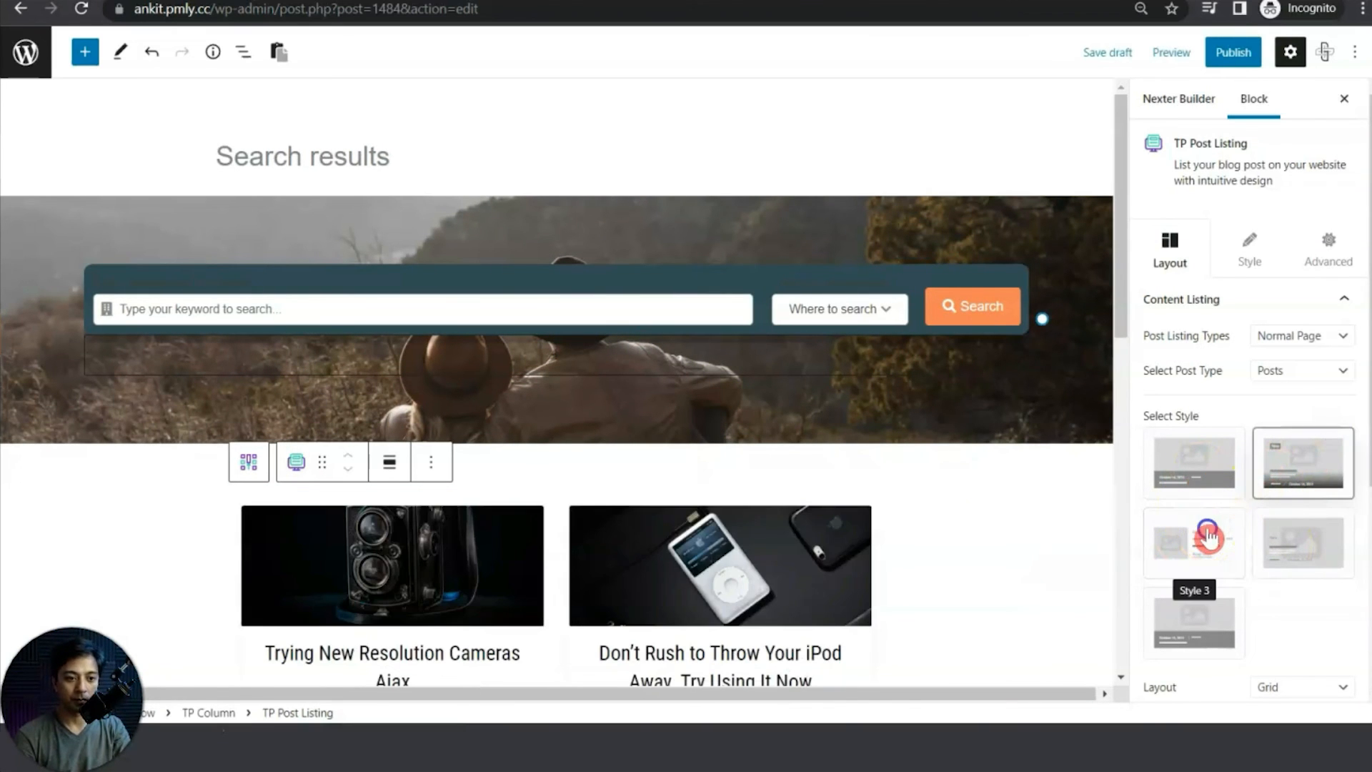
Step: Set the post listing type to Archive Page and update the Search results template
{"action": "scroll", "coordinate": [664, 307], "scroll_direction": "down", "scroll_amount": 5}
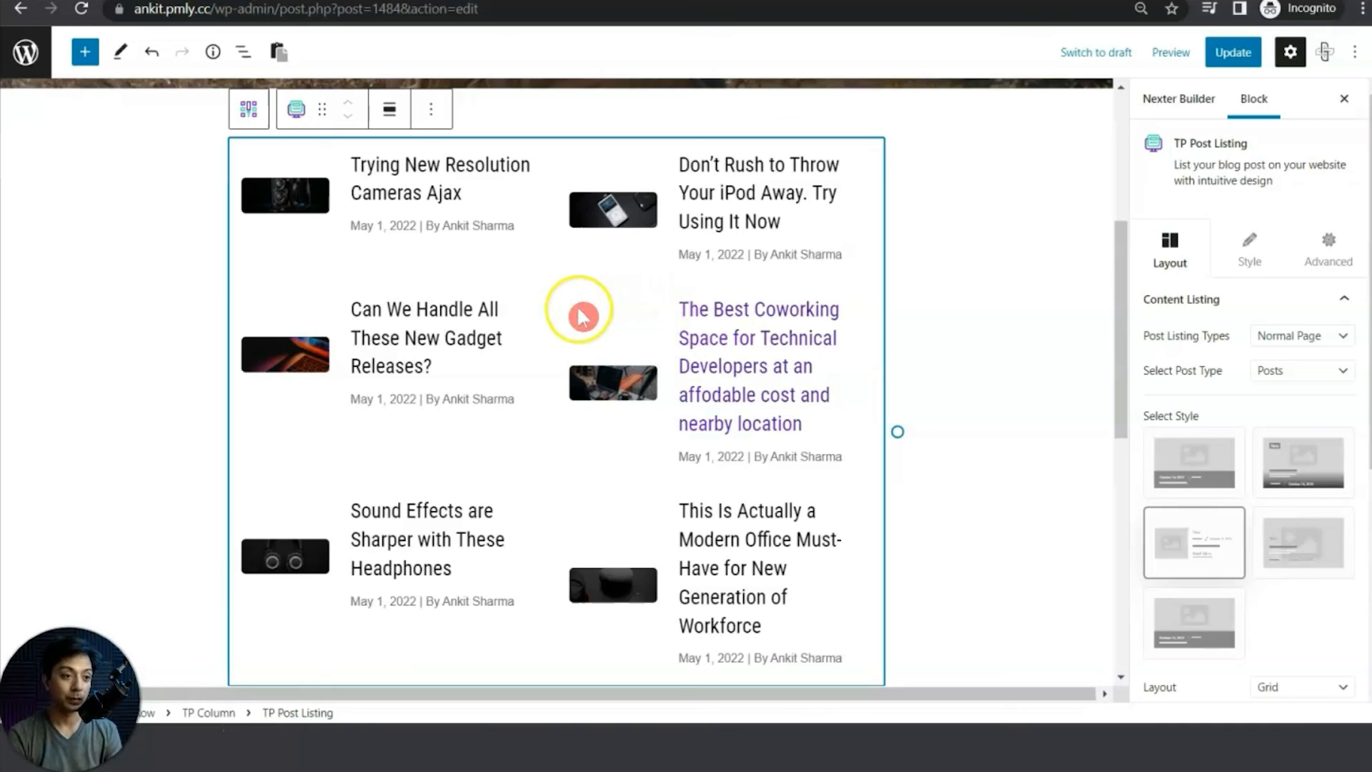
{"action": "left_click", "coordinate": [1302, 340]}
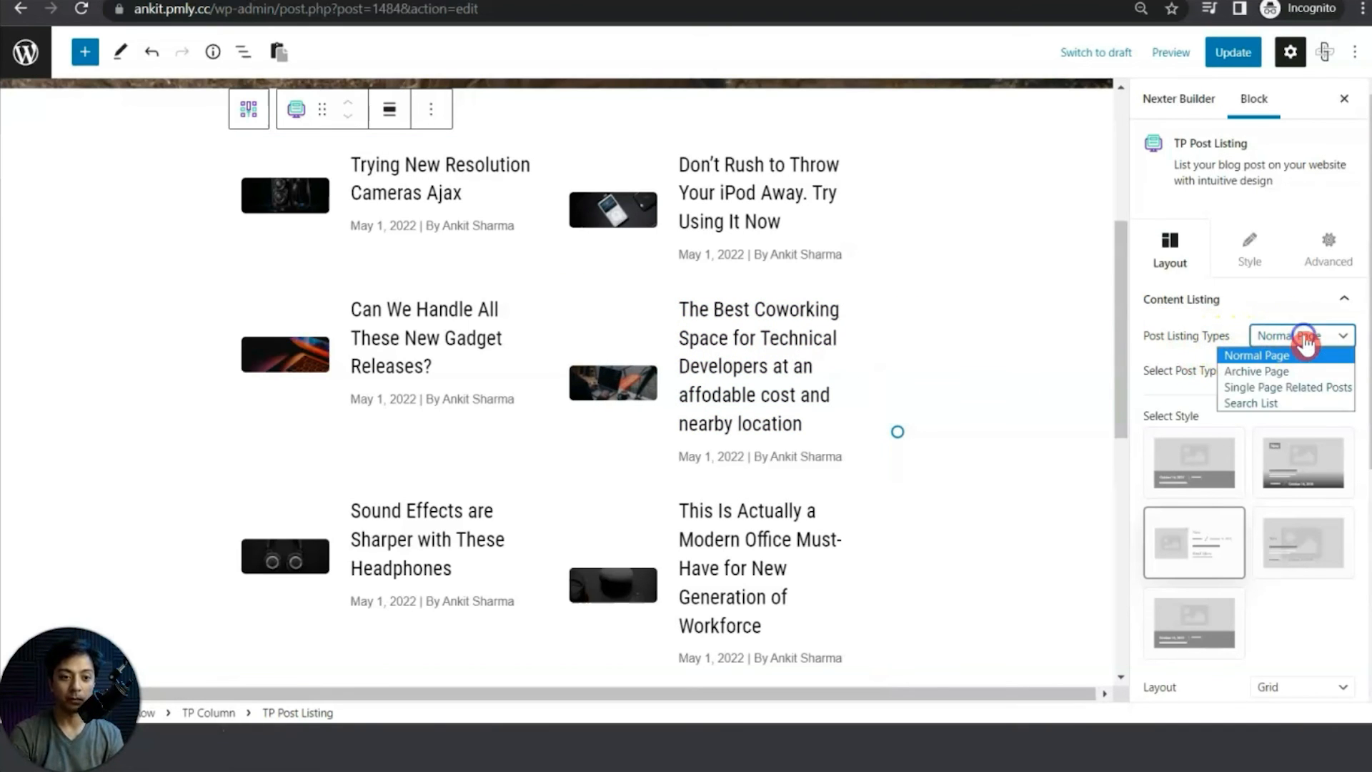
{"action": "left_click", "coordinate": [1292, 372]}
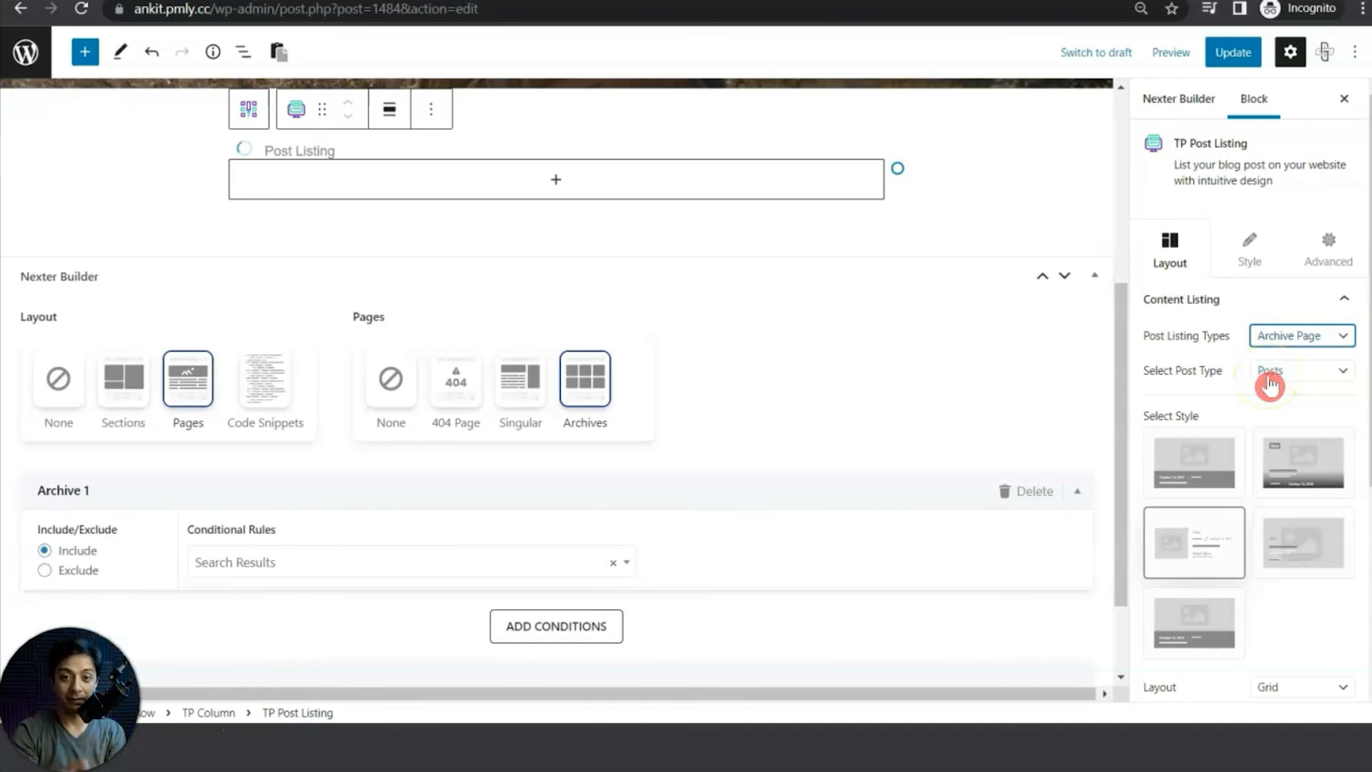
{"action": "left_click", "coordinate": [1233, 52]}
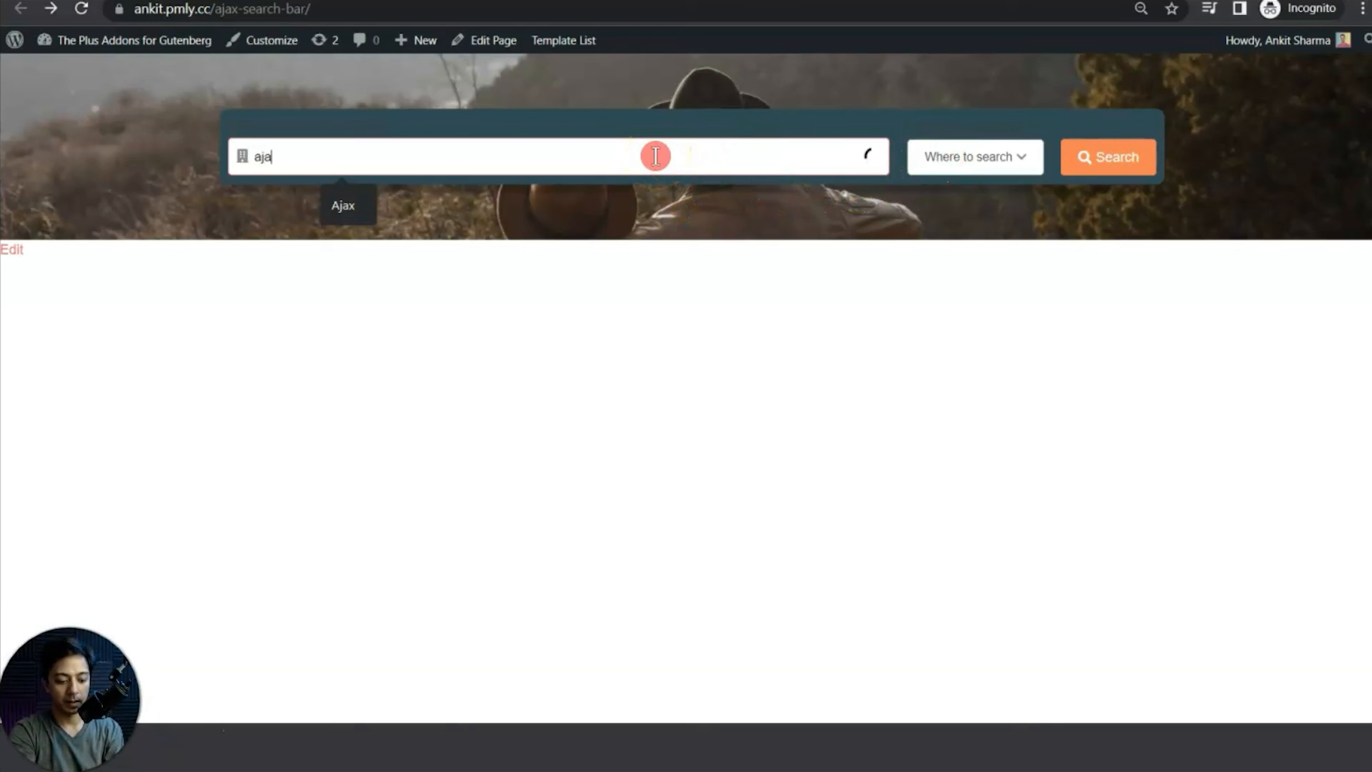
Step: Search for "ajax" within Post on the live Ajax search bar page and open the full search results page
{"action": "left_click", "coordinate": [1008, 160]}
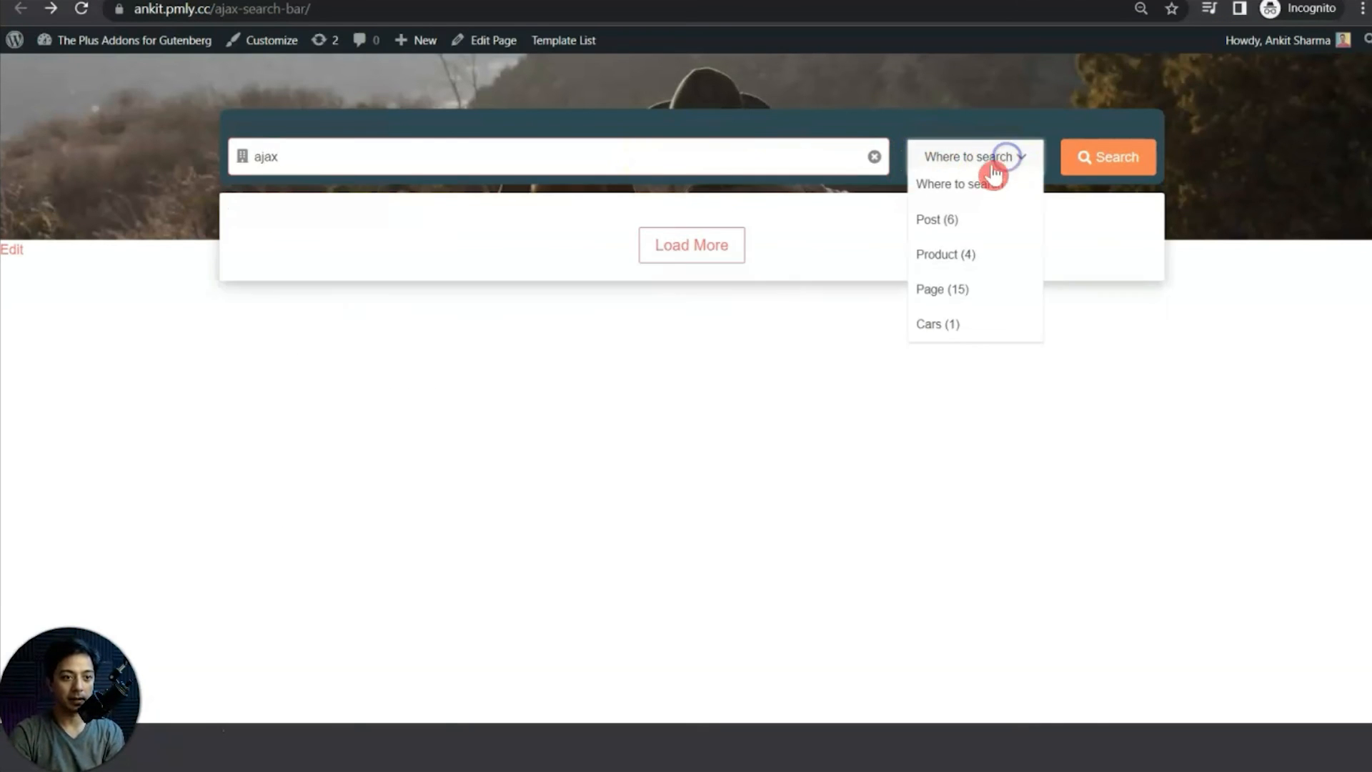
{"action": "left_click", "coordinate": [943, 219]}
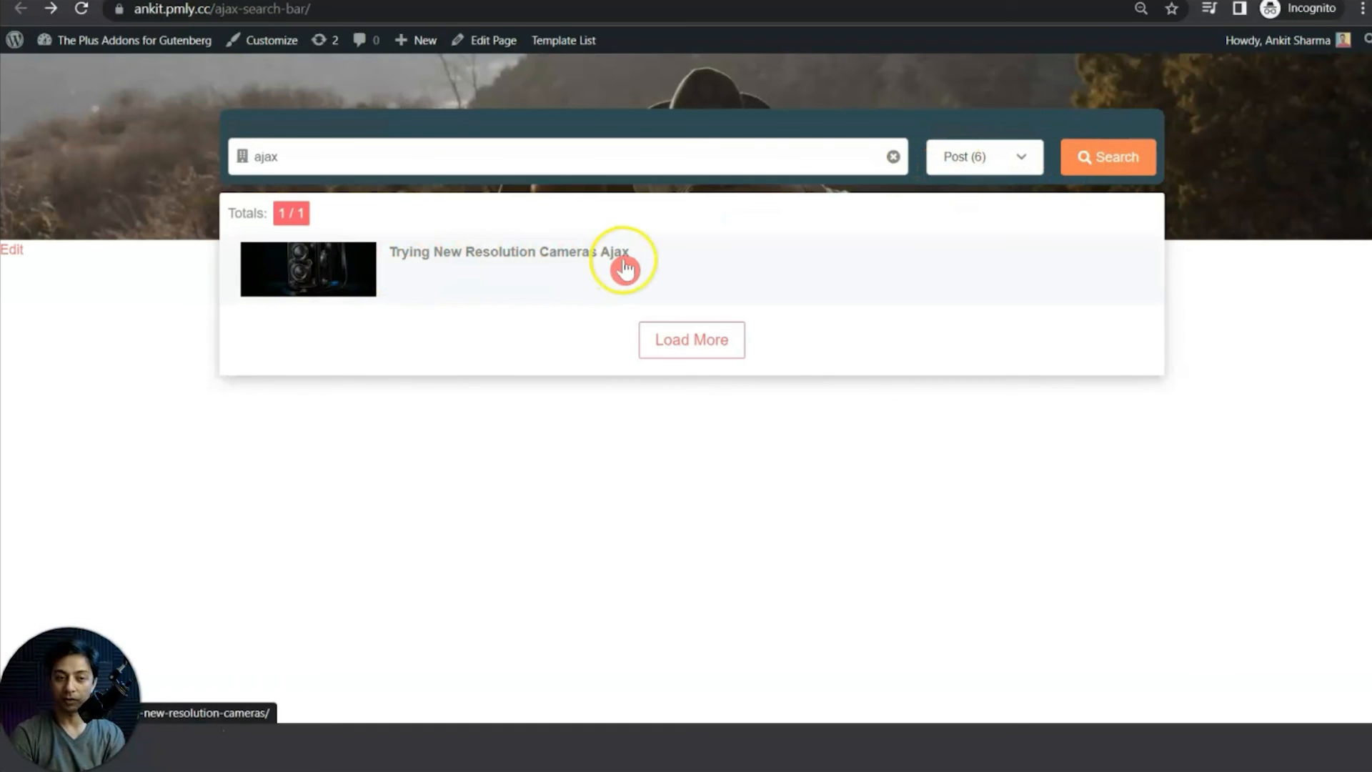
{"action": "left_click", "coordinate": [1127, 172]}
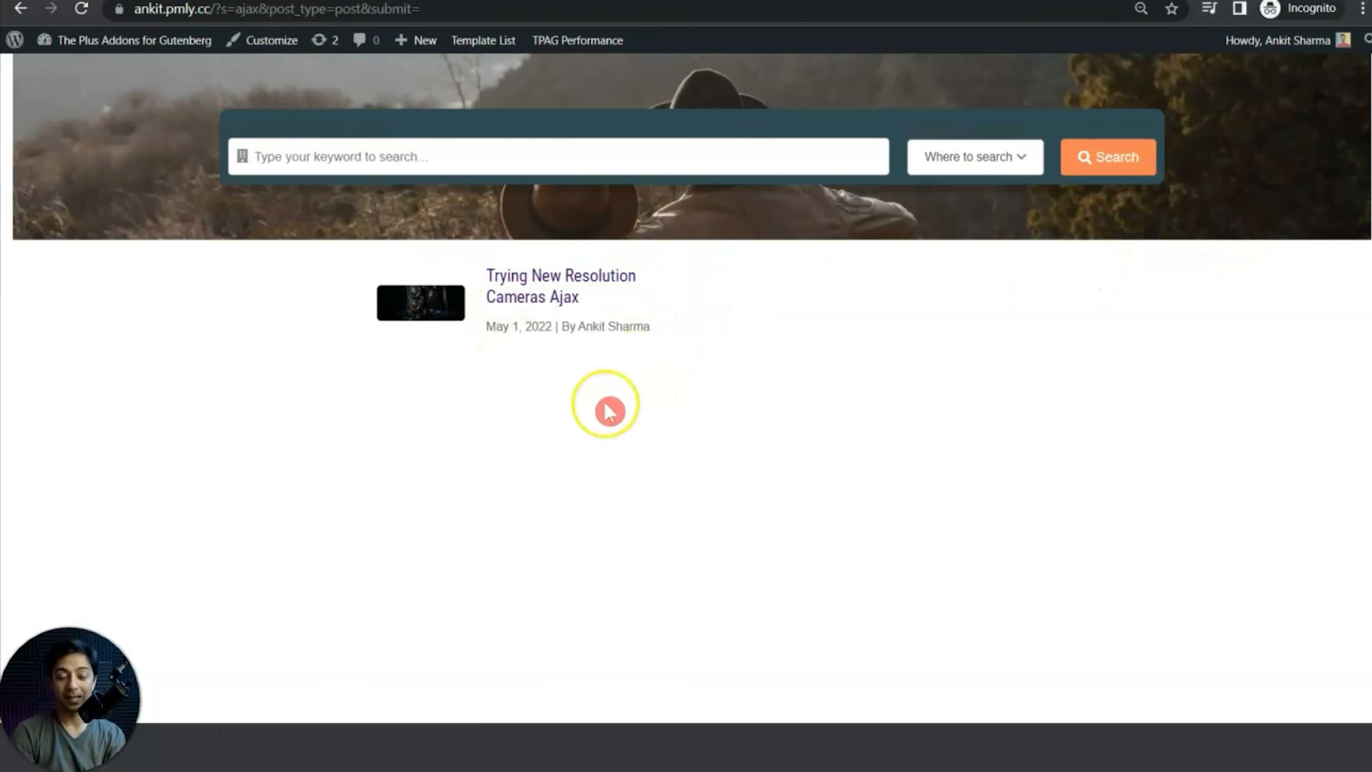